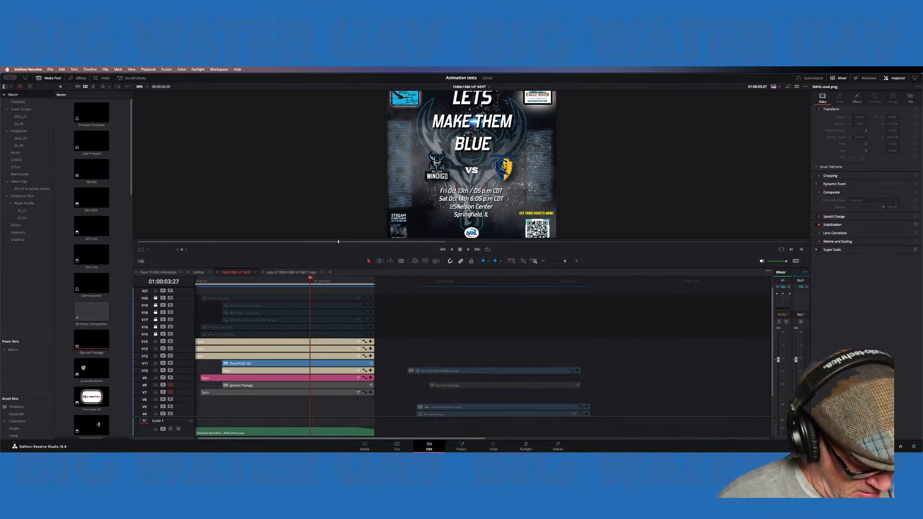
- Fit the whole poster in the viewer and return the playhead to the start of the 1080x1080 UP NEXT timeline
{"action": "scroll", "coordinate": [470, 188], "scroll_direction": "down", "scroll_amount": 2}
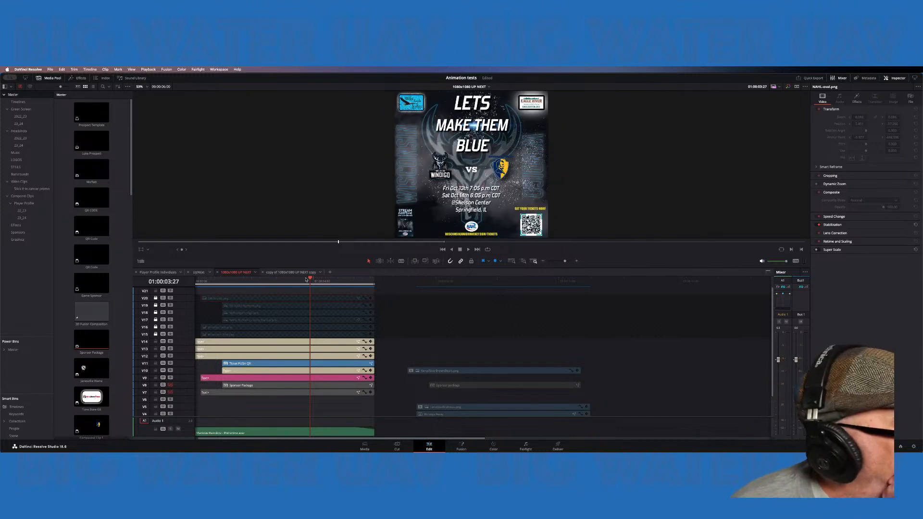
{"action": "left_click_drag", "start_coordinate": [306, 279], "coordinate": [195, 278]}
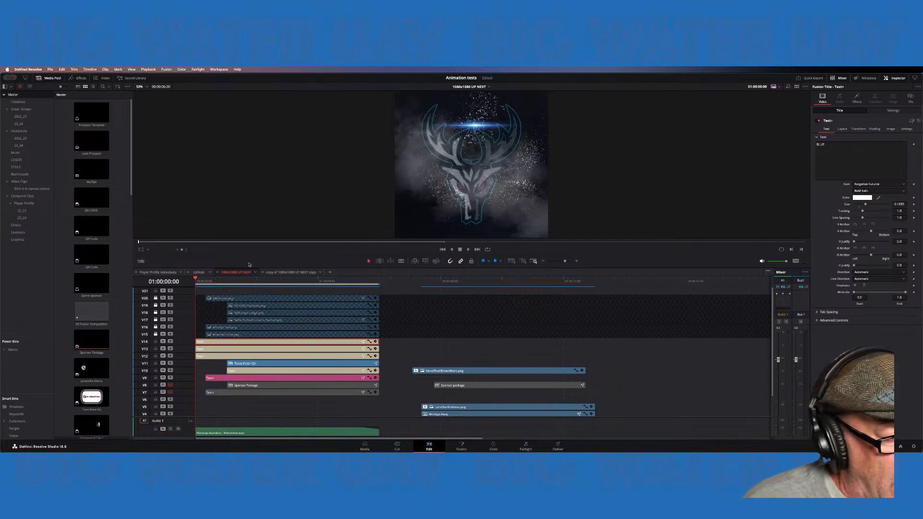
{"action": "left_click", "coordinate": [269, 280]}
{"action": "left_click_drag", "start_coordinate": [269, 280], "coordinate": [193, 282]}
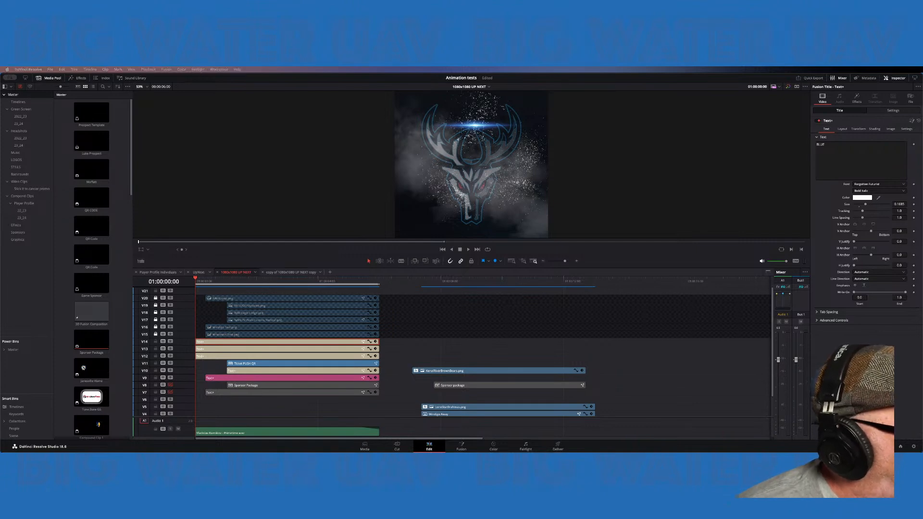
{"action": "left_click", "coordinate": [223, 255]}
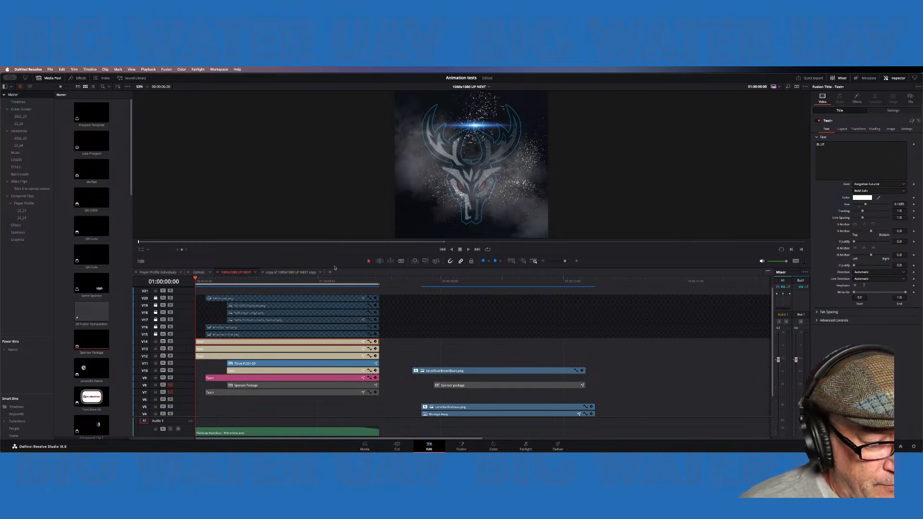
- Park the playhead at 01:00:02:13 and inspect the headline titles and ticket QR clip on tracks V11 to V14
{"action": "left_click_drag", "start_coordinate": [235, 281], "coordinate": [270, 289]}
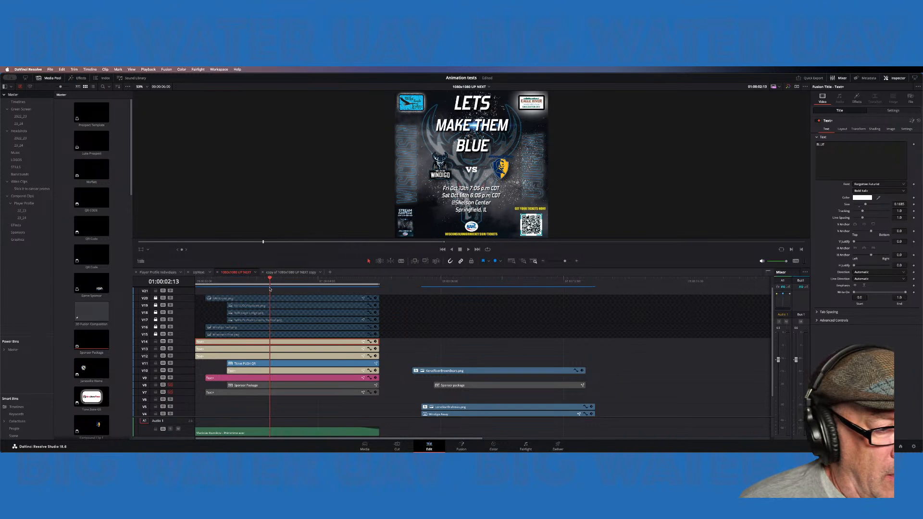
{"action": "left_click", "coordinate": [288, 349]}
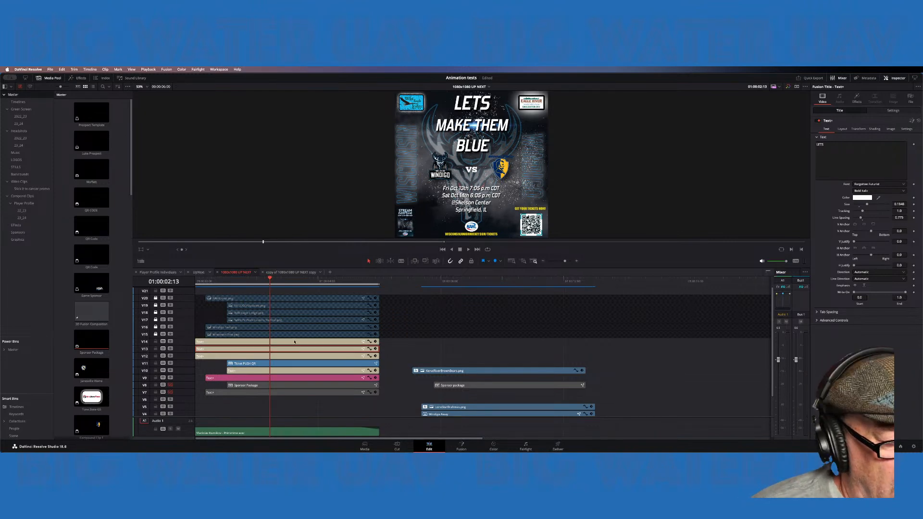
{"action": "left_click", "coordinate": [294, 342]}
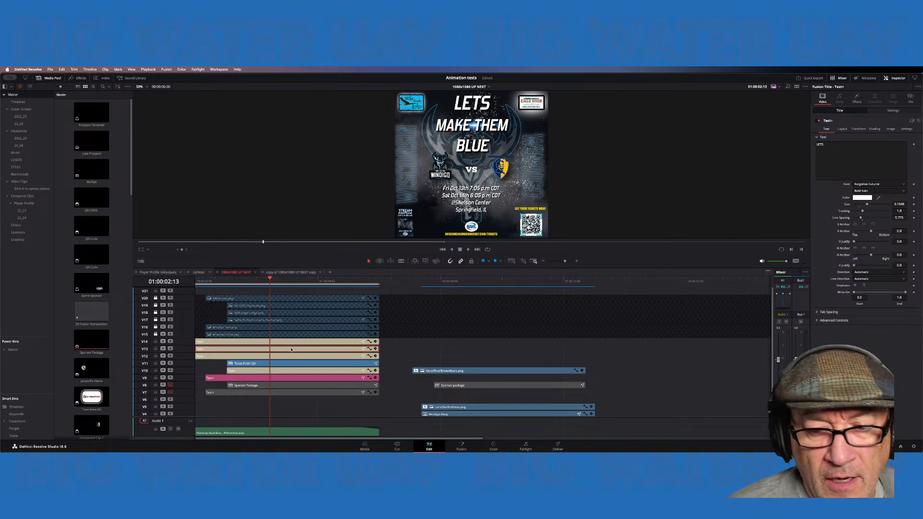
{"action": "left_click", "coordinate": [300, 357]}
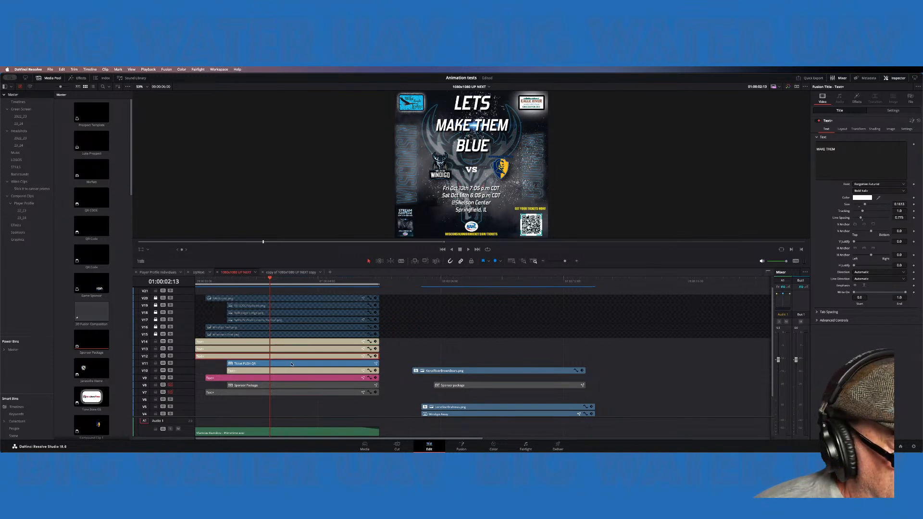
{"action": "left_click", "coordinate": [292, 364]}
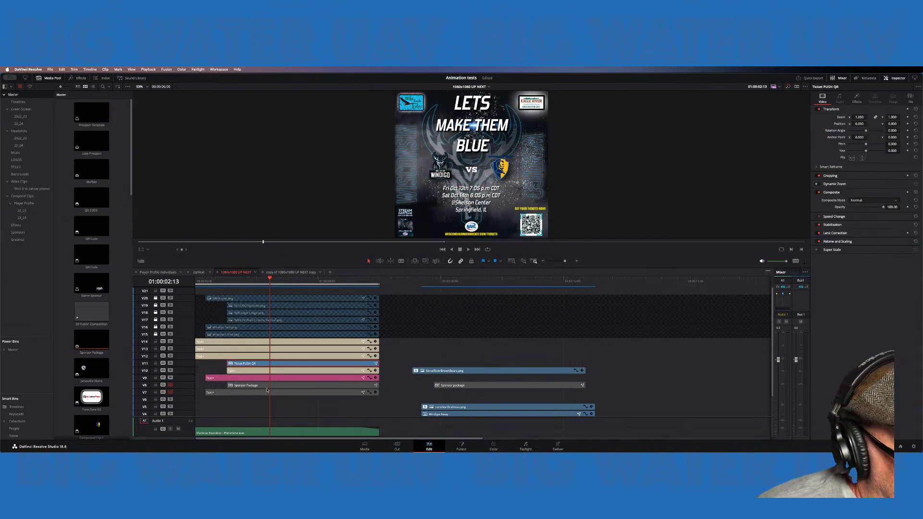
{"action": "left_click", "coordinate": [260, 328]}
{"action": "left_click", "coordinate": [258, 342]}
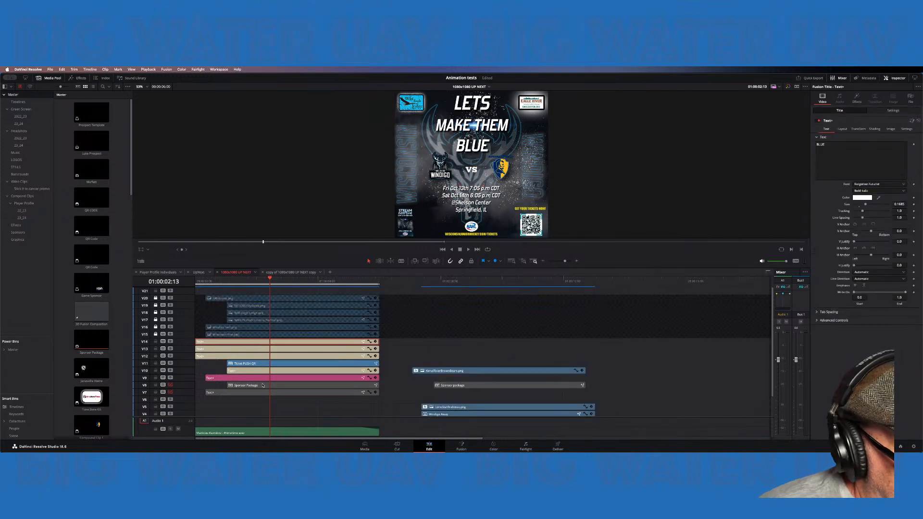
{"action": "scroll", "coordinate": [260, 386], "scroll_direction": "down", "scroll_amount": 3}
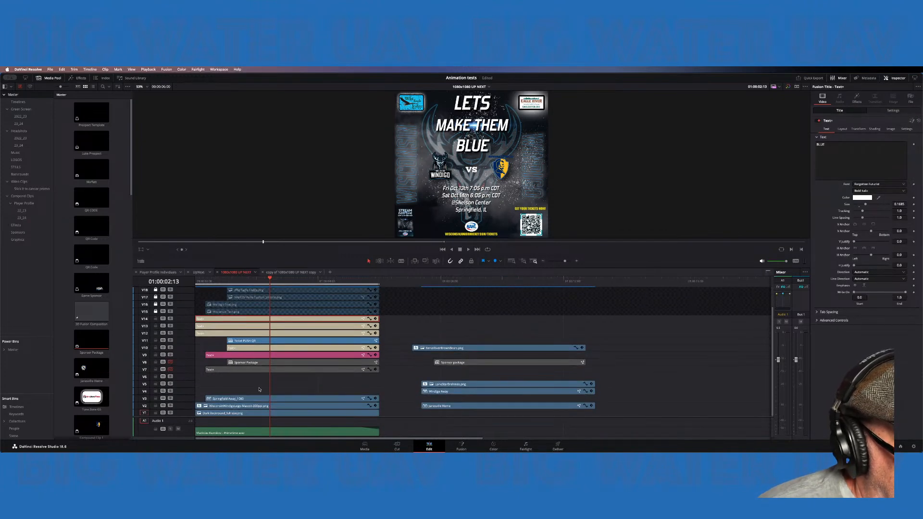
- Replace the Springfield Away_1080 clip on V3 with Windigo Away, and store the Springfield clip on V6 aligned with the spare clips
{"action": "left_click", "coordinate": [270, 400]}
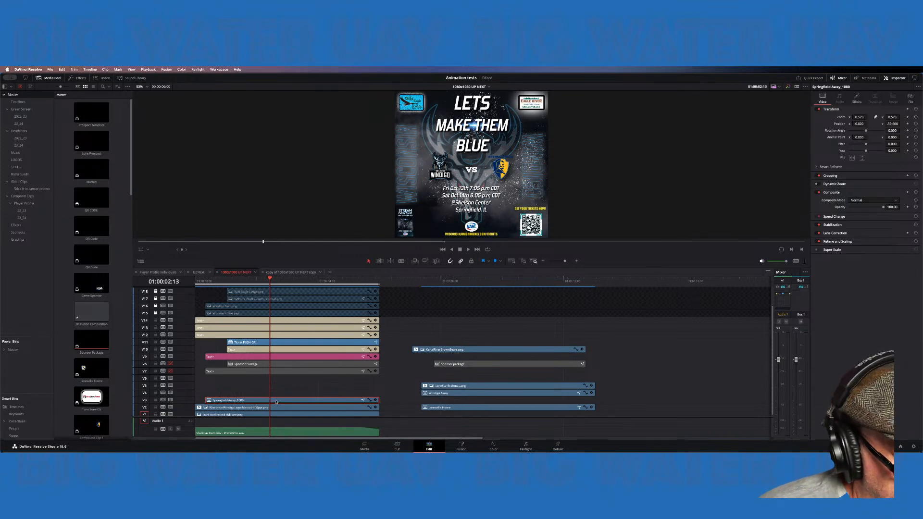
{"action": "mouse_move", "coordinate": [275, 401]}
{"action": "left_mouse_down"}
{"action": "mouse_move", "coordinate": [297, 380]}
{"action": "mouse_move", "coordinate": [497, 380]}
{"action": "mouse_move", "coordinate": [476, 394]}
{"action": "mouse_move", "coordinate": [262, 402]}
{"action": "left_mouse_up"}
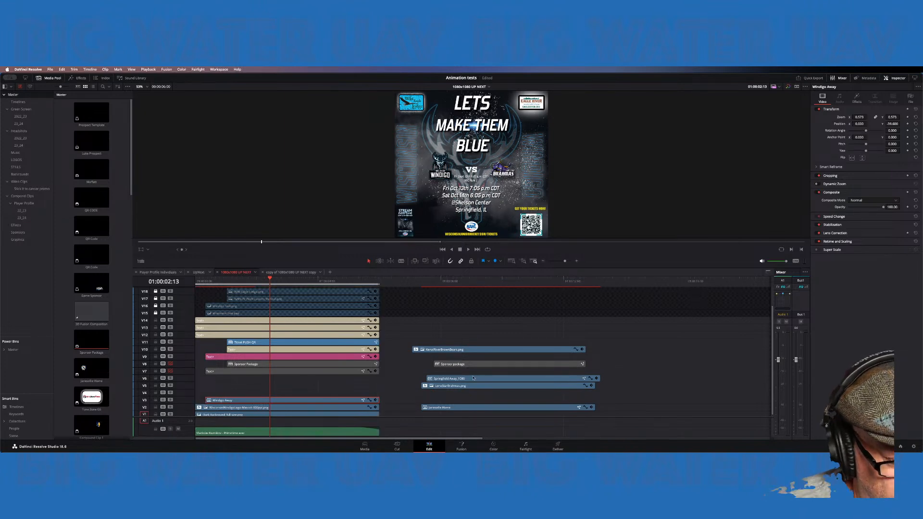
{"action": "mouse_move", "coordinate": [473, 379]}
{"action": "left_mouse_down"}
{"action": "mouse_move", "coordinate": [259, 386]}
{"action": "mouse_move", "coordinate": [466, 379]}
{"action": "left_mouse_up"}
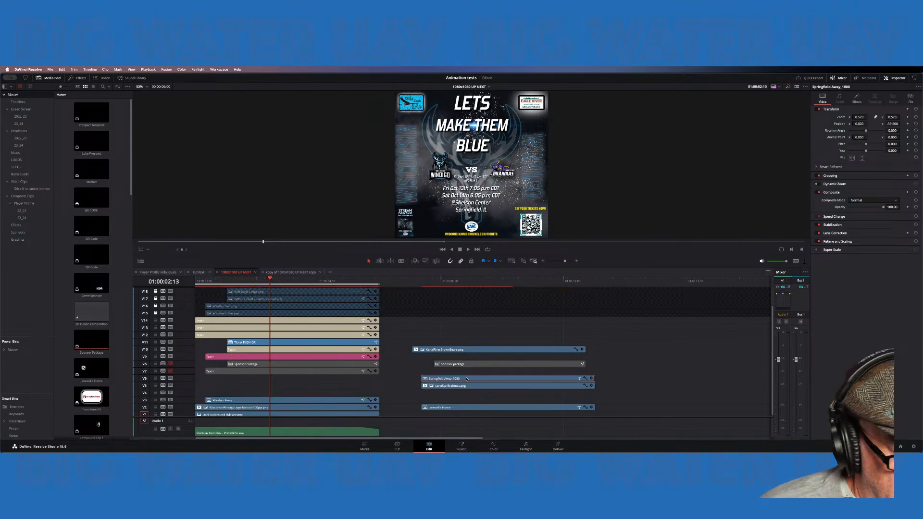
- Decompose the Windigo Away compound clip in place using clips only, and move its LoneStarBrahmas.png logo to V7 among the spare clips
{"action": "left_click", "coordinate": [279, 401]}
{"action": "right_click", "coordinate": [280, 400]}
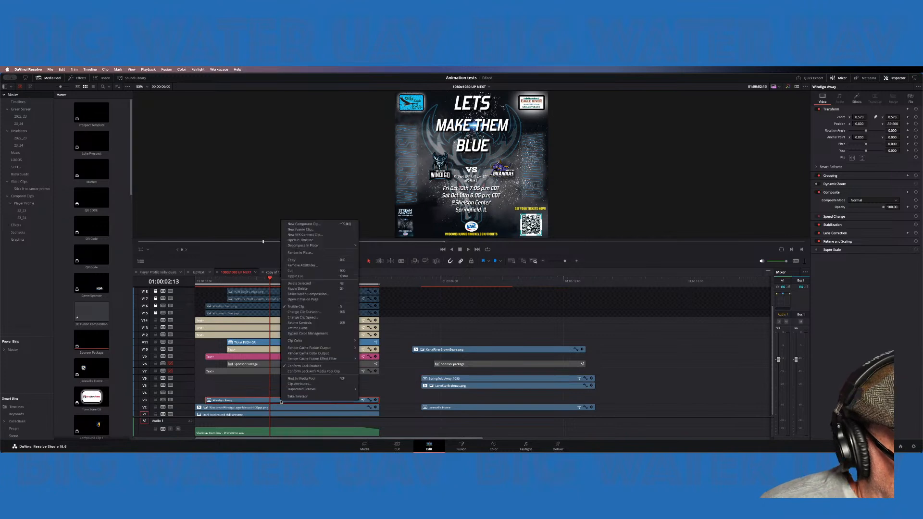
{"action": "mouse_move", "coordinate": [325, 247]}
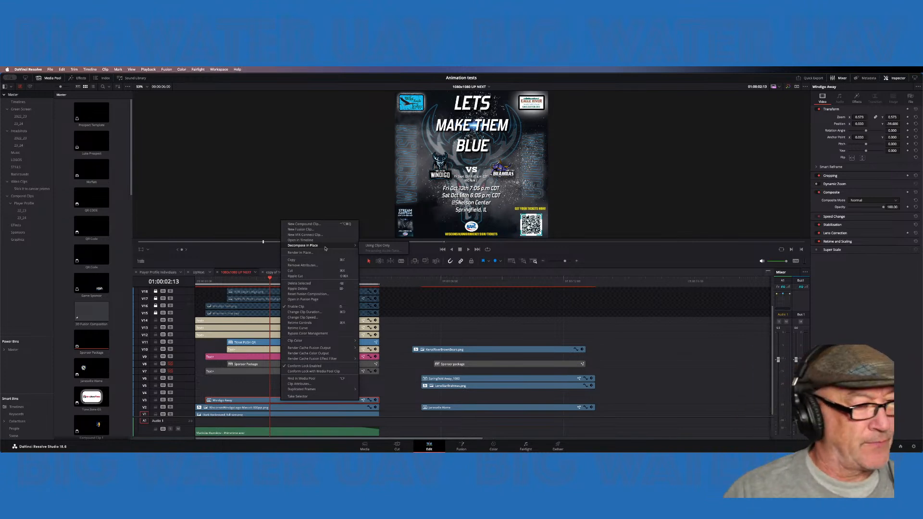
{"action": "left_click", "coordinate": [381, 250]}
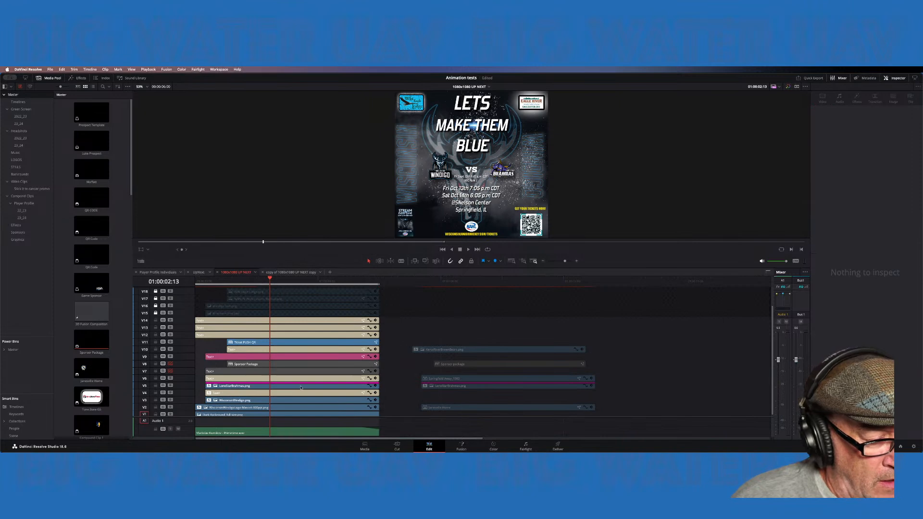
{"action": "left_click", "coordinate": [301, 388]}
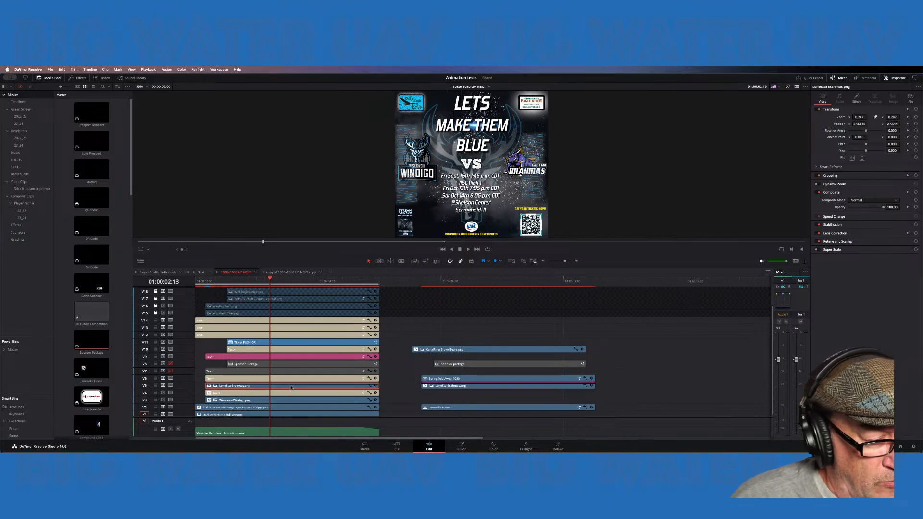
{"action": "left_click_drag", "start_coordinate": [291, 387], "coordinate": [519, 377]}
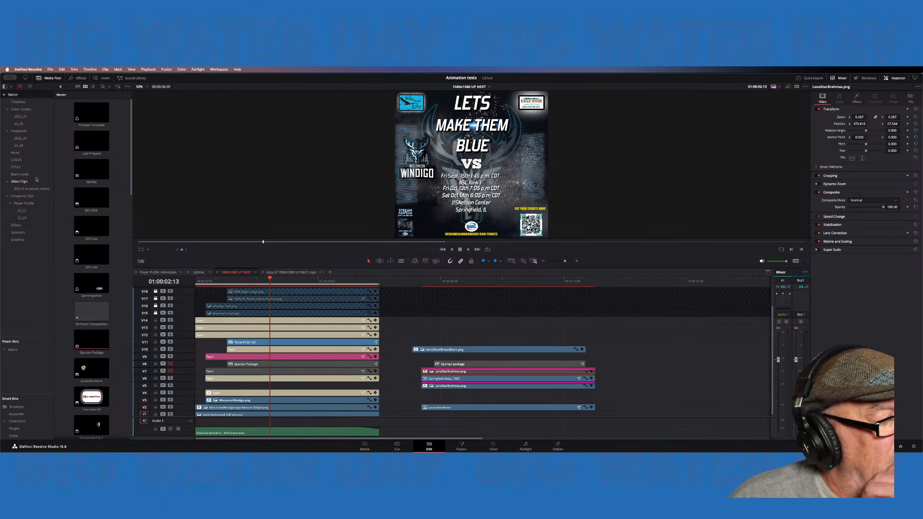
- Open the OPPONENTS folder inside the WINDIGO power bin
{"action": "left_click", "coordinate": [4, 351]}
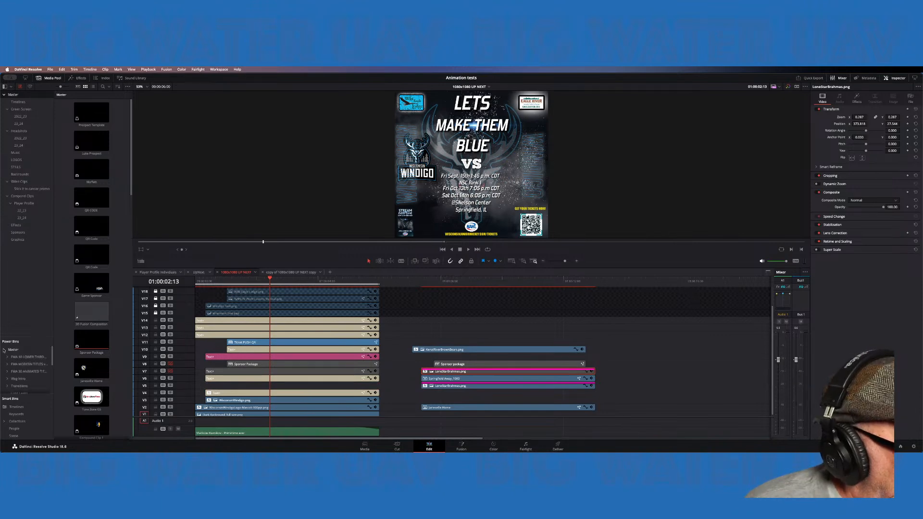
{"action": "scroll", "coordinate": [37, 374], "scroll_direction": "down", "scroll_amount": 5}
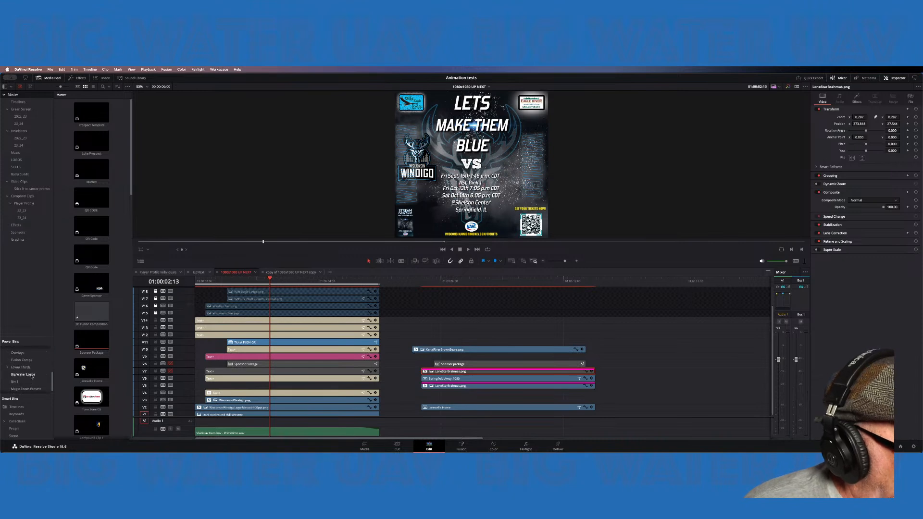
{"action": "left_click", "coordinate": [24, 392]}
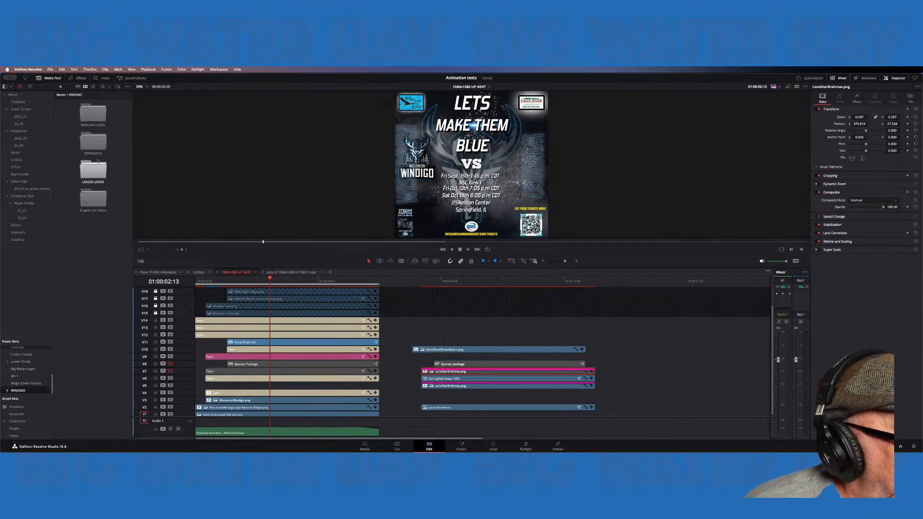
{"action": "double_click", "coordinate": [93, 142]}
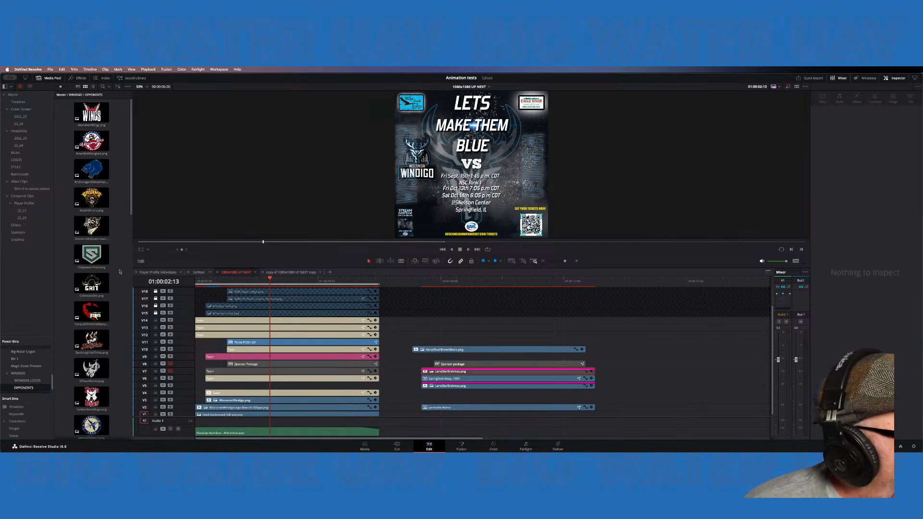
- Place the Anchorage Wolverines logo in the gap on V5 and extend it to the end of the neighbouring clips
{"action": "scroll", "coordinate": [120, 271], "scroll_direction": "down", "scroll_amount": 10}
{"action": "scroll", "coordinate": [122, 271], "scroll_direction": "up", "scroll_amount": 10}
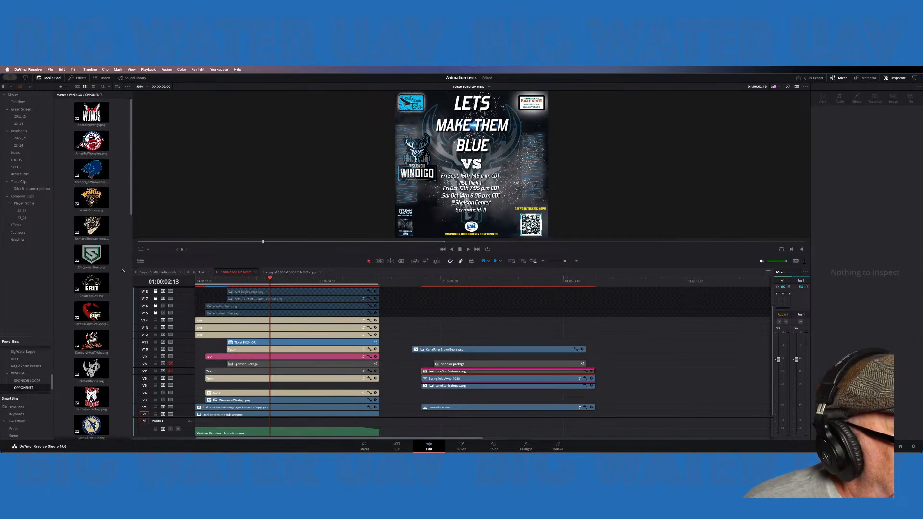
{"action": "left_click", "coordinate": [96, 170]}
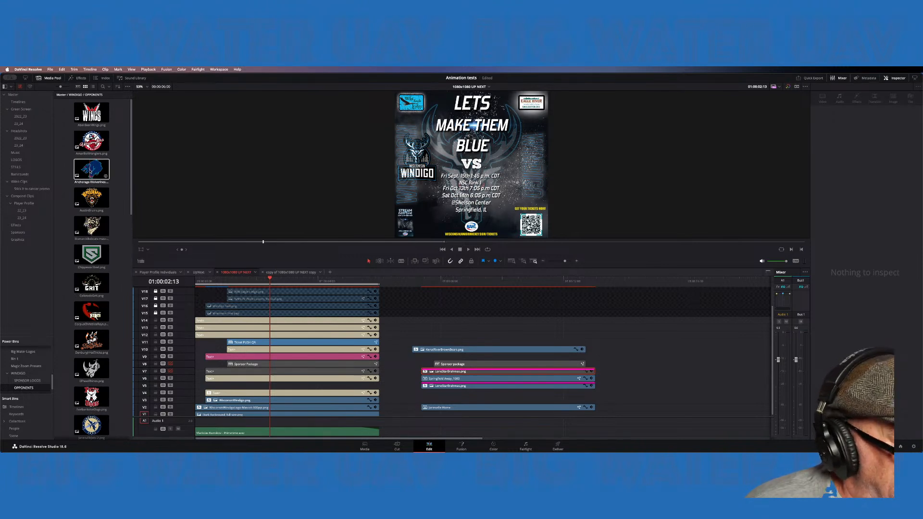
{"action": "left_click_drag", "start_coordinate": [91, 169], "coordinate": [215, 386]}
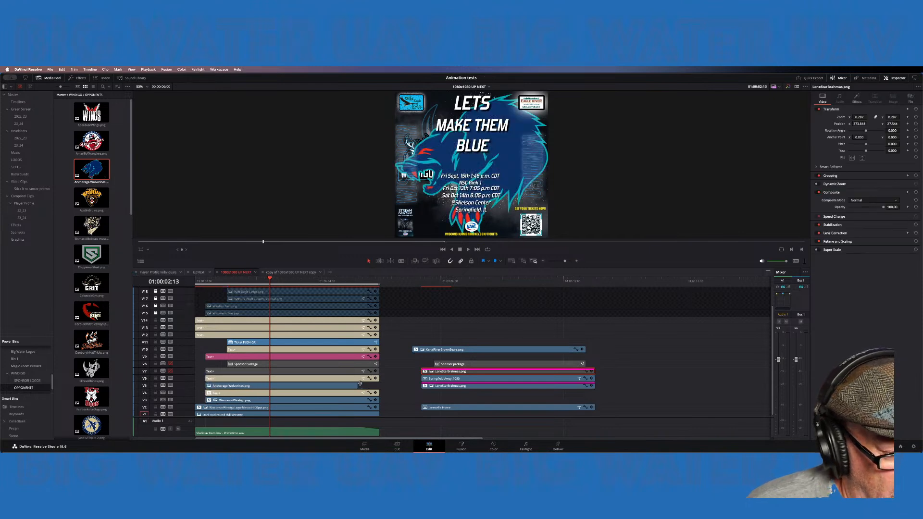
{"action": "mouse_move", "coordinate": [360, 385]}
{"action": "left_mouse_down"}
{"action": "mouse_move", "coordinate": [372, 385]}
{"action": "mouse_move", "coordinate": [359, 388]}
{"action": "left_mouse_up"}
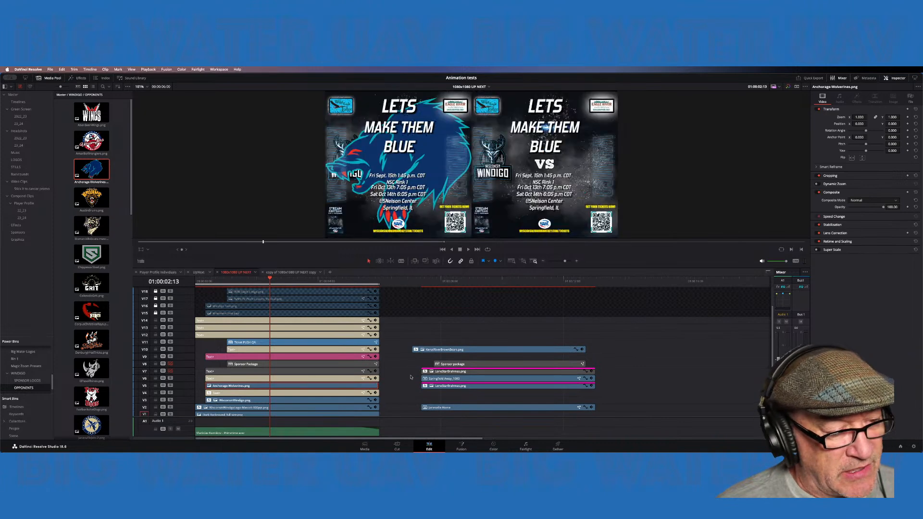
- Paste the video attributes of the spare KenaiRiverBrownBears.png clip onto the Anchorage Wolverines logo
{"action": "left_click", "coordinate": [487, 350]}
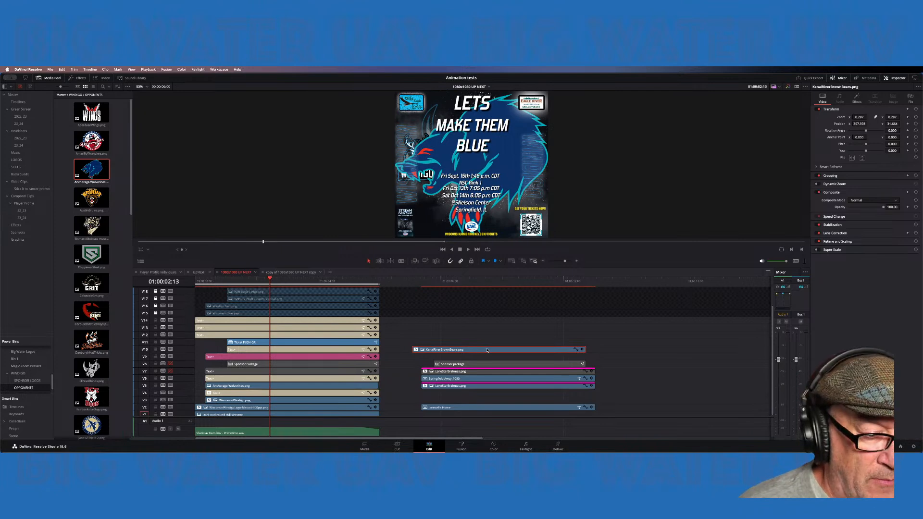
{"action": "left_click", "coordinate": [317, 386]}
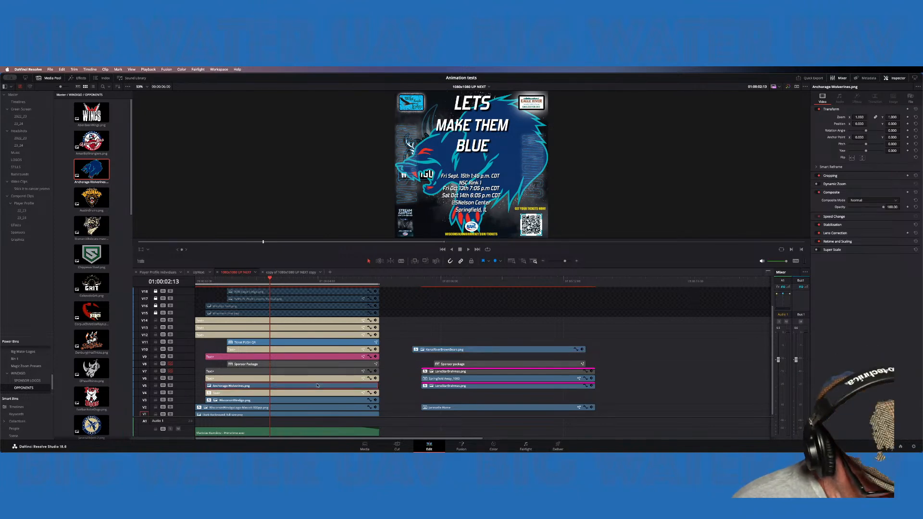
{"action": "key", "text": "alt+v"}
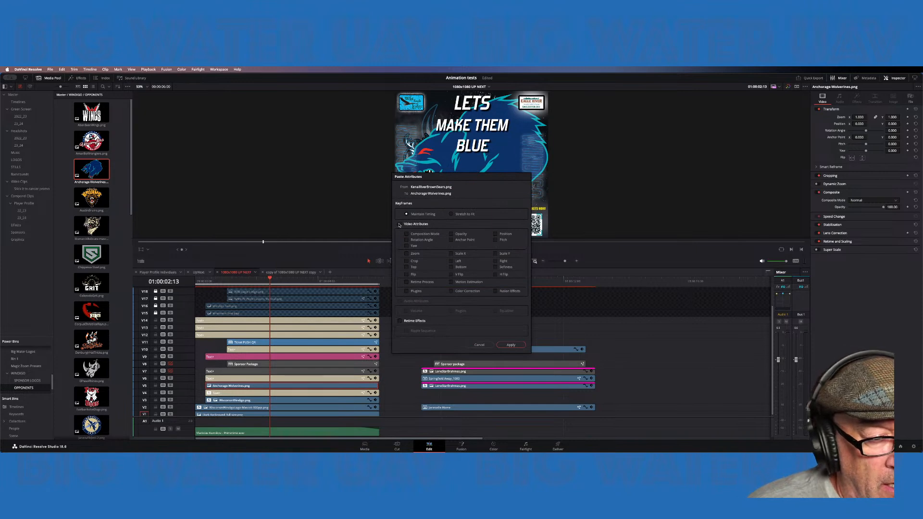
{"action": "left_click", "coordinate": [511, 345]}
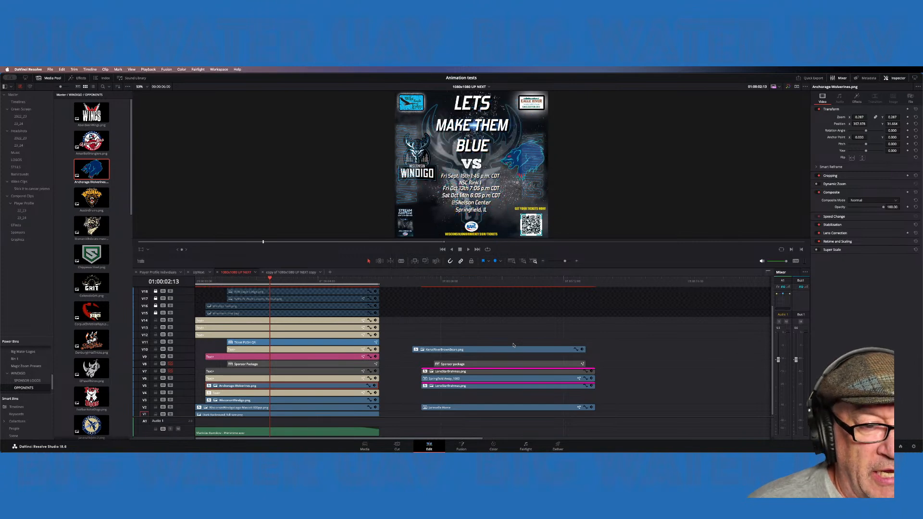
- Combine the Anchorage Wolverines logo, VS text and Windigo logo clips into a compound clip named "Anchorage Away_1080" in the Compound Clips bin
{"action": "left_click", "coordinate": [279, 402]}
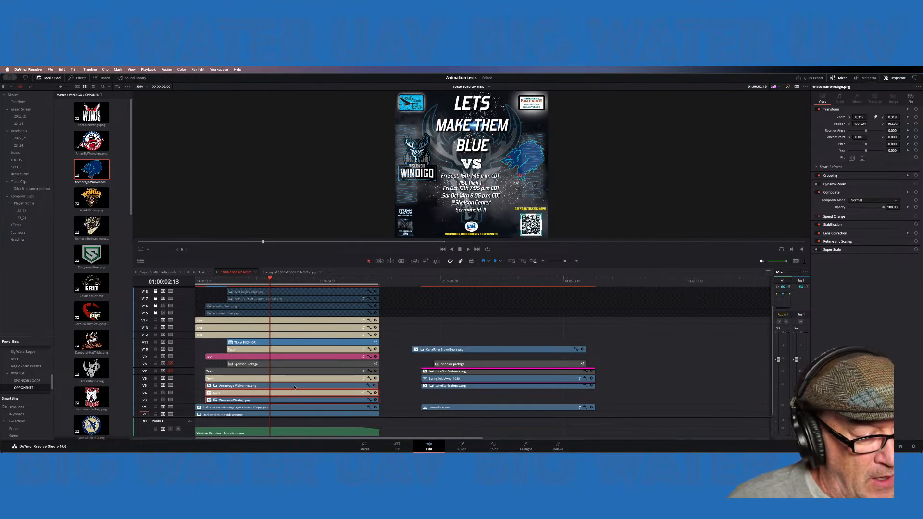
{"action": "left_click", "coordinate": [23, 196]}
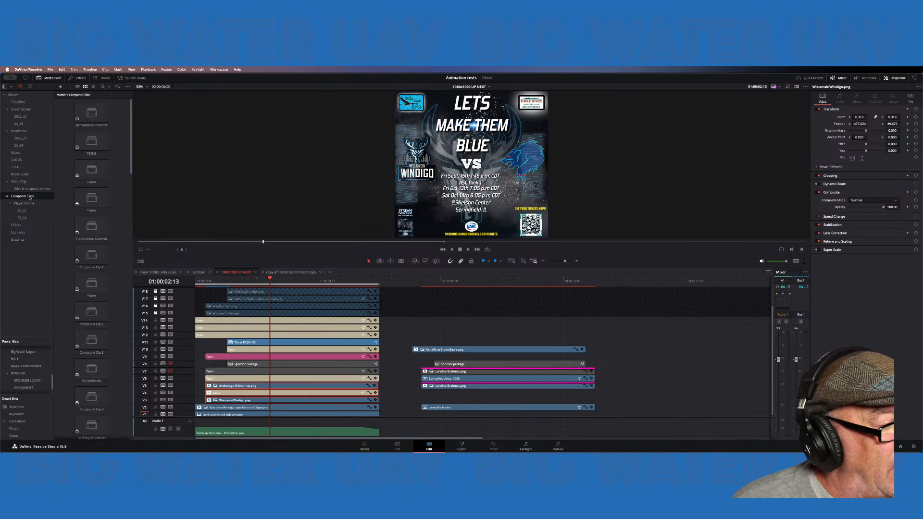
{"action": "right_click", "coordinate": [294, 388]}
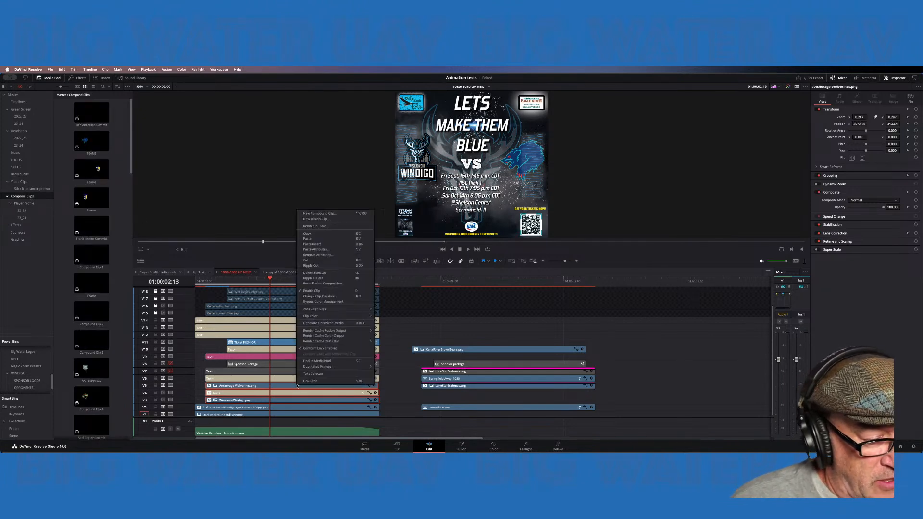
{"action": "left_click", "coordinate": [338, 214]}
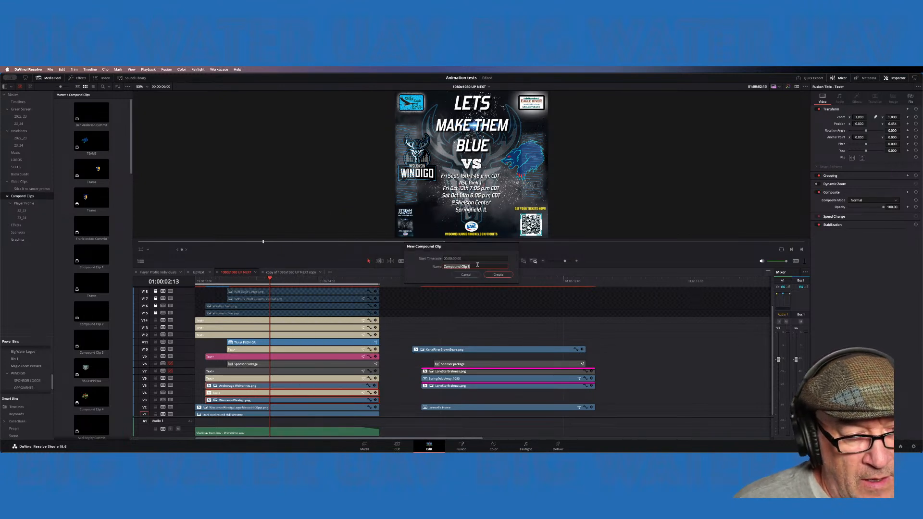
{"action": "type", "text": "Anch"}
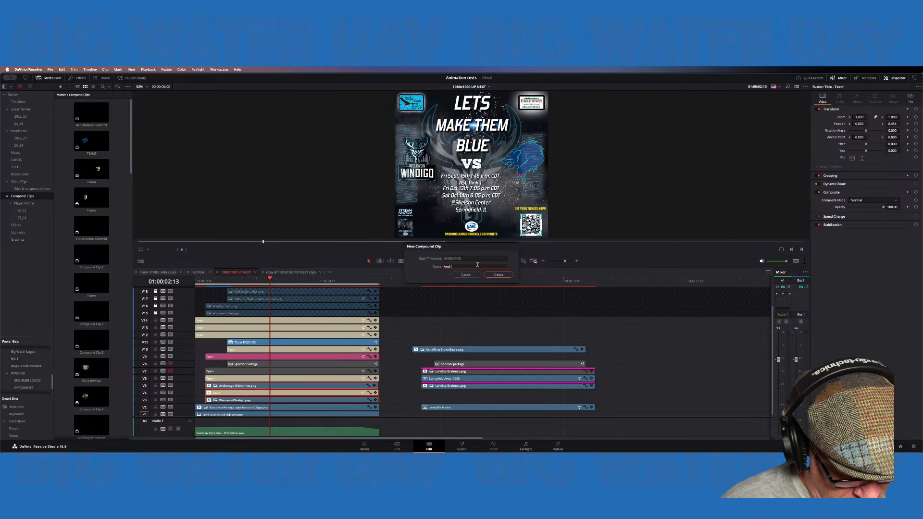
{"action": "type", "text": "orage"}
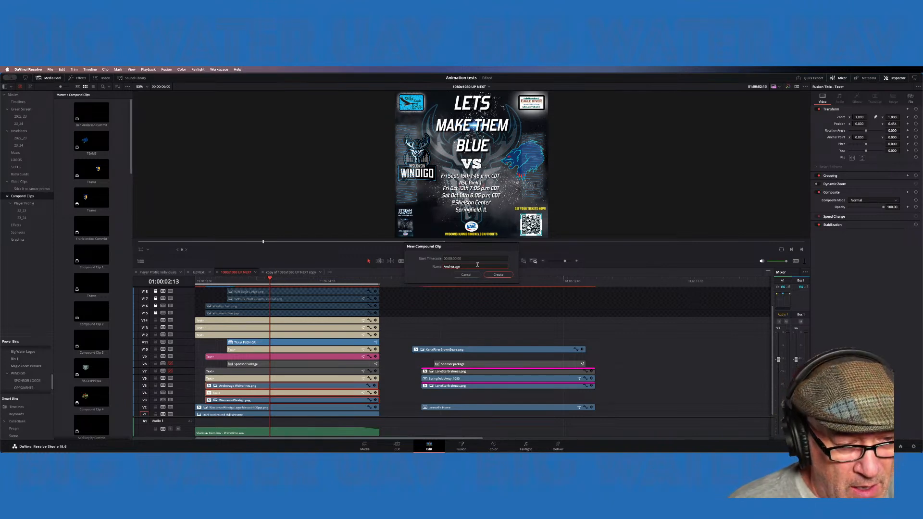
{"action": "type", "text": " Away"}
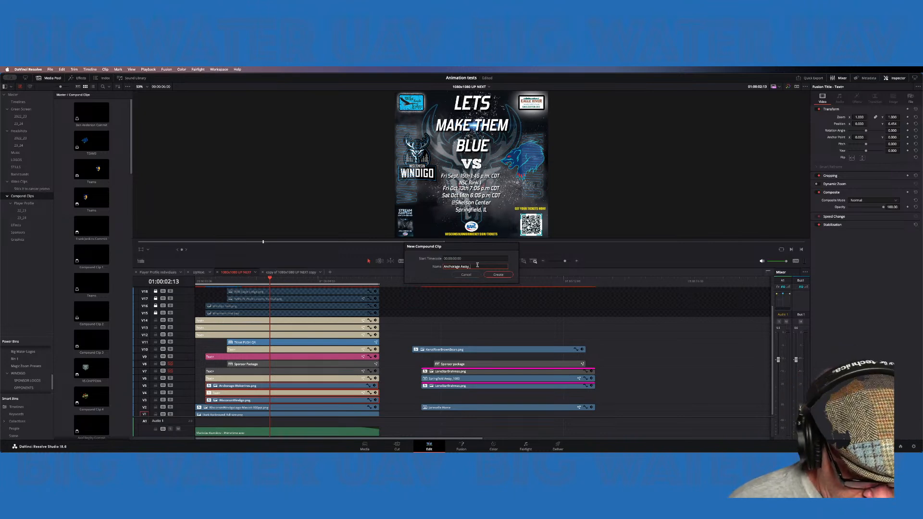
{"action": "type", "text": "_1080"}
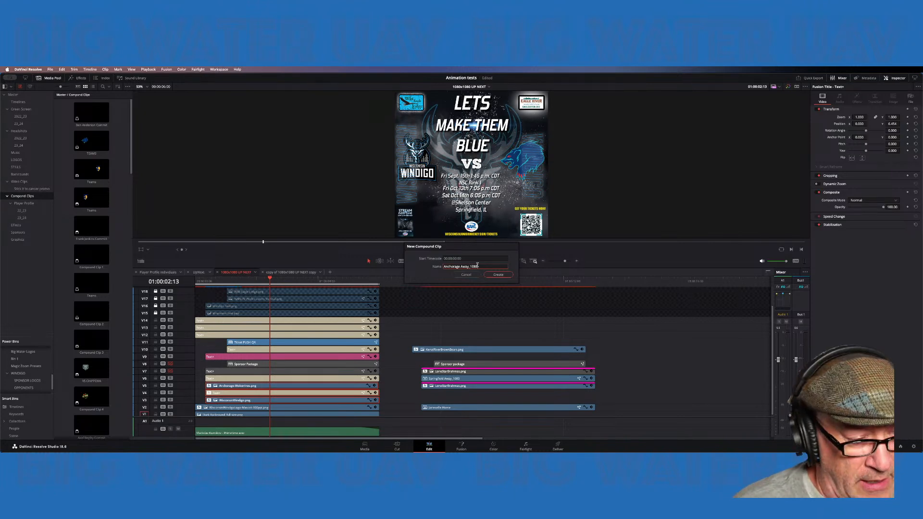
{"action": "left_click", "coordinate": [503, 275]}
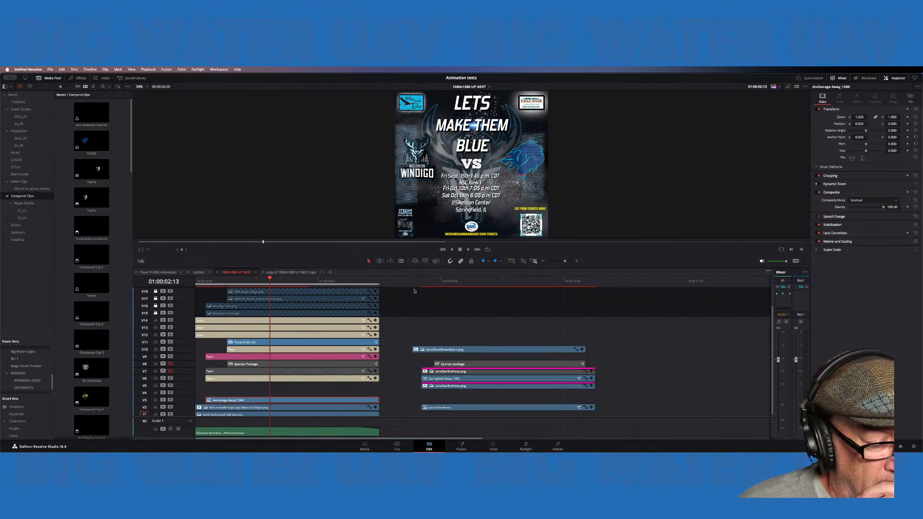
- Move the spare Springfield Away_1080 clip down to V5 and the LoneStarBrahmas.png clip beneath it to V4
{"action": "mouse_move", "coordinate": [270, 281]}
{"action": "left_mouse_down"}
{"action": "mouse_move", "coordinate": [227, 282]}
{"action": "mouse_move", "coordinate": [284, 282]}
{"action": "left_mouse_up"}
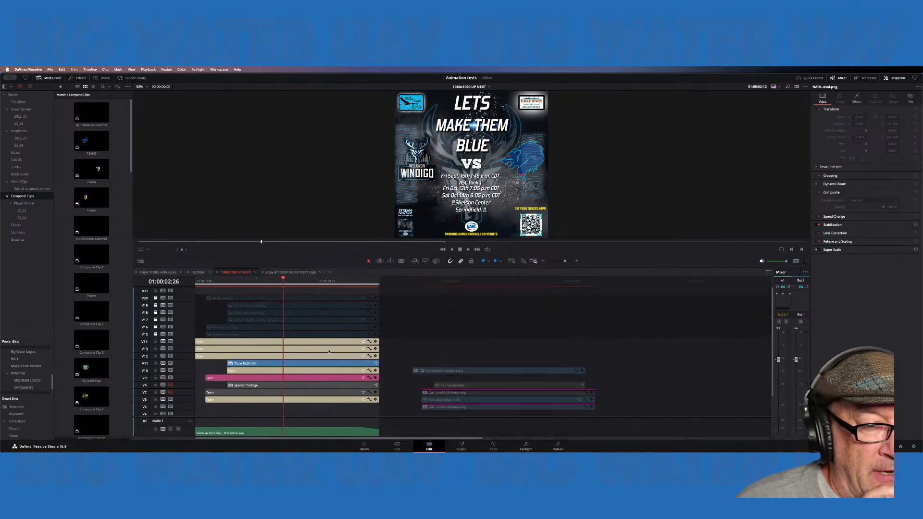
{"action": "scroll", "coordinate": [329, 352], "scroll_direction": "down", "scroll_amount": 3}
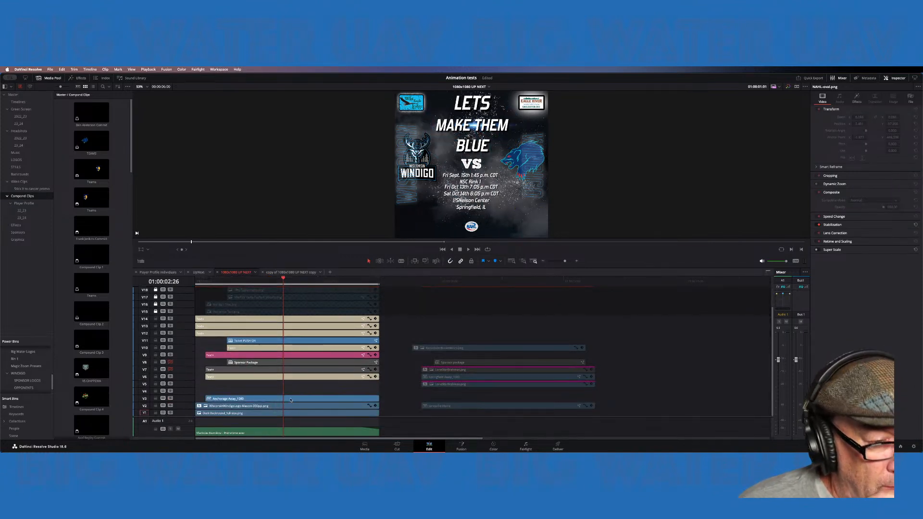
{"action": "left_click", "coordinate": [290, 399]}
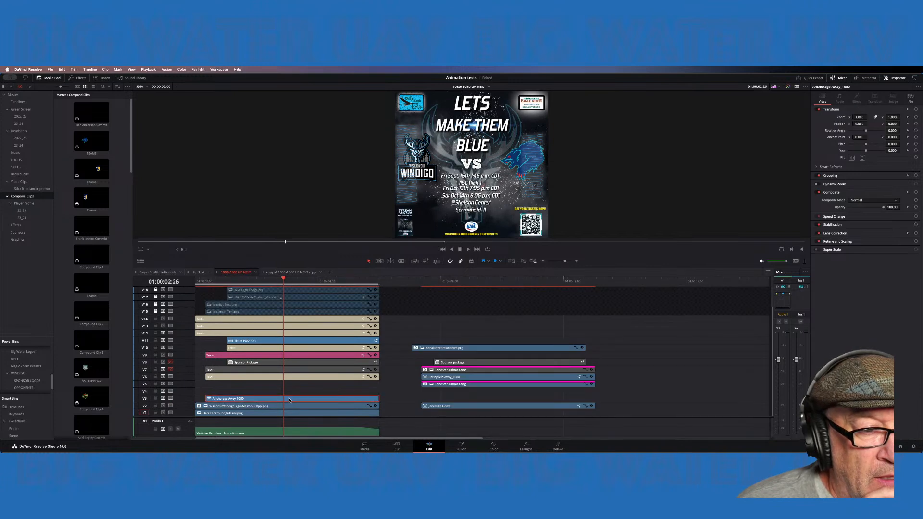
{"action": "mouse_move", "coordinate": [473, 385]}
{"action": "left_mouse_down"}
{"action": "mouse_move", "coordinate": [478, 395]}
{"action": "mouse_move", "coordinate": [487, 385]}
{"action": "left_mouse_up"}
{"action": "left_click", "coordinate": [483, 378]}
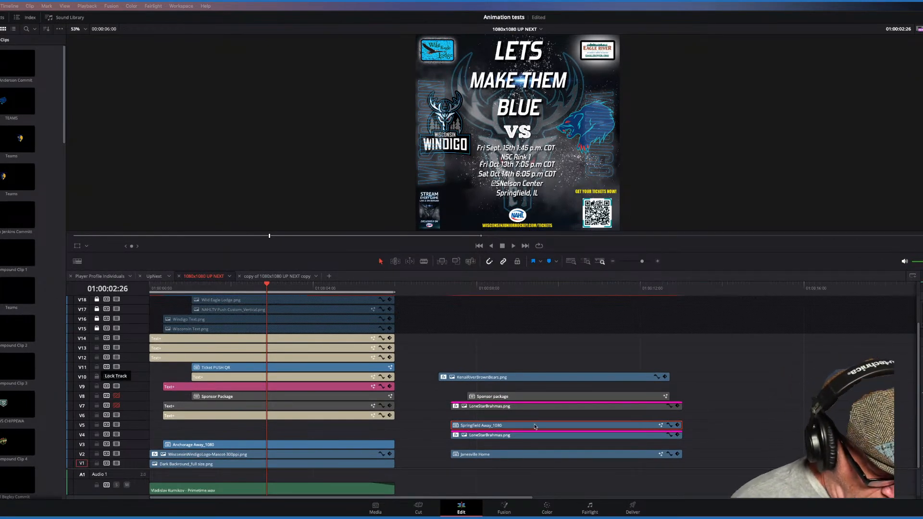
- Try to paste the KenaiRiverBrownBears.png video attributes onto the Anchorage Away_1080 compound clip and play back the animation
{"action": "left_click", "coordinate": [285, 447]}
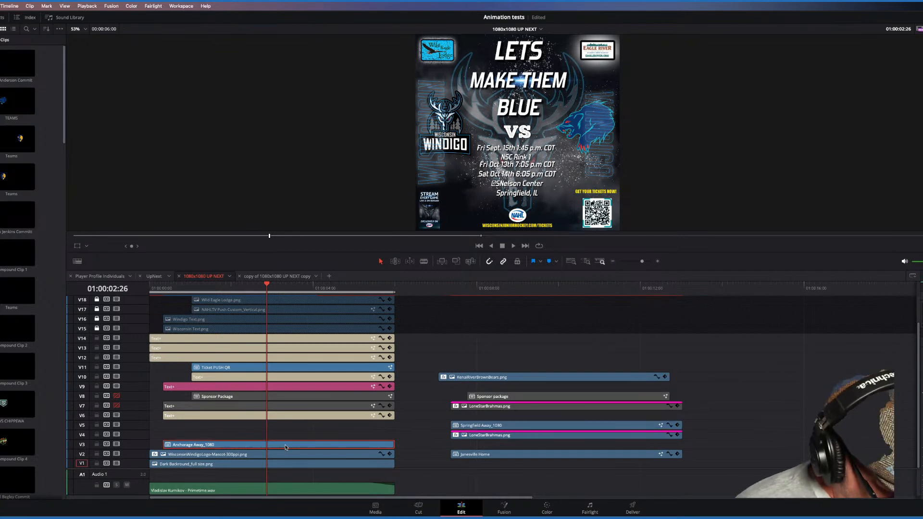
{"action": "key", "text": "alt+v"}
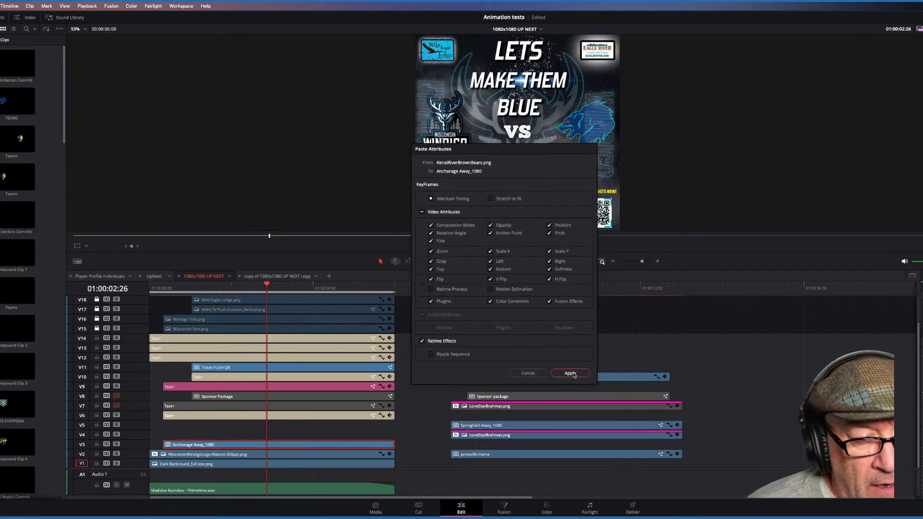
{"action": "left_click", "coordinate": [570, 374]}
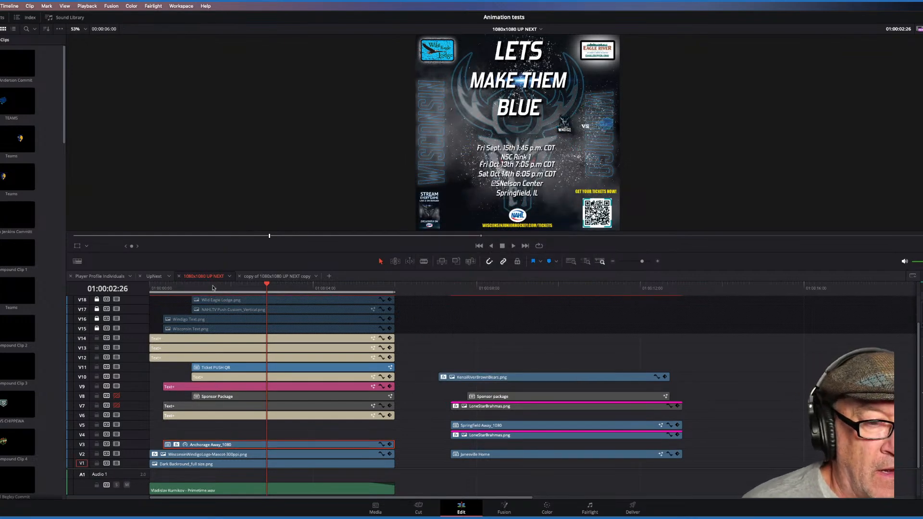
{"action": "left_click", "coordinate": [194, 289]}
{"action": "key", "text": "space"}
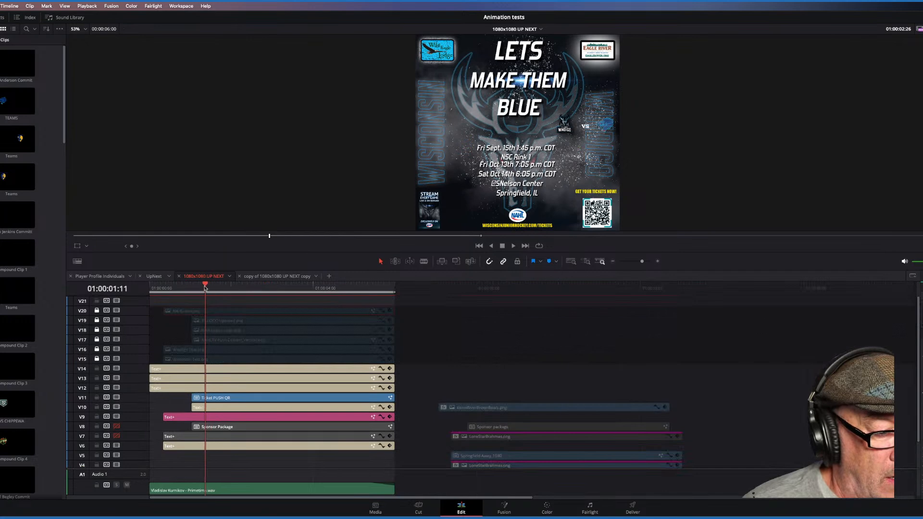
{"action": "scroll", "coordinate": [351, 415], "scroll_direction": "down", "scroll_amount": 3}
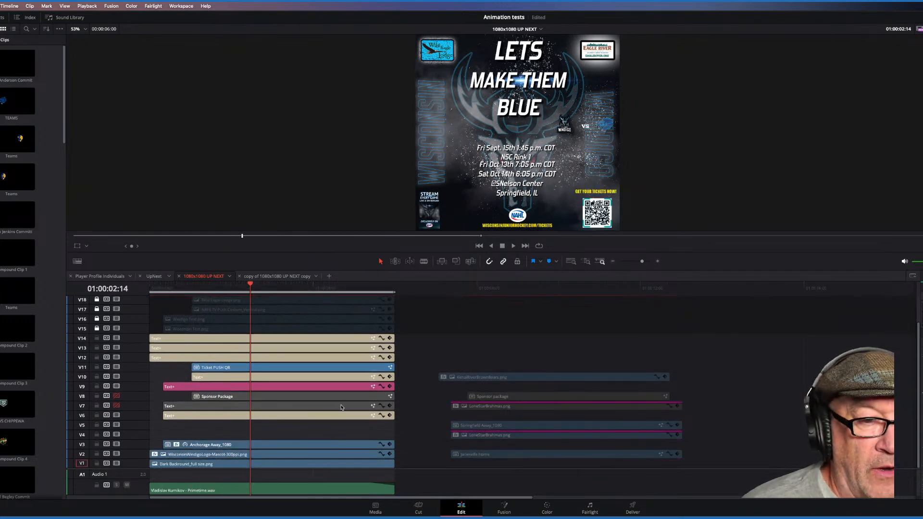
- Undo the attribute paste on the Anchorage Away_1080 compound clip
{"action": "left_click", "coordinate": [270, 445]}
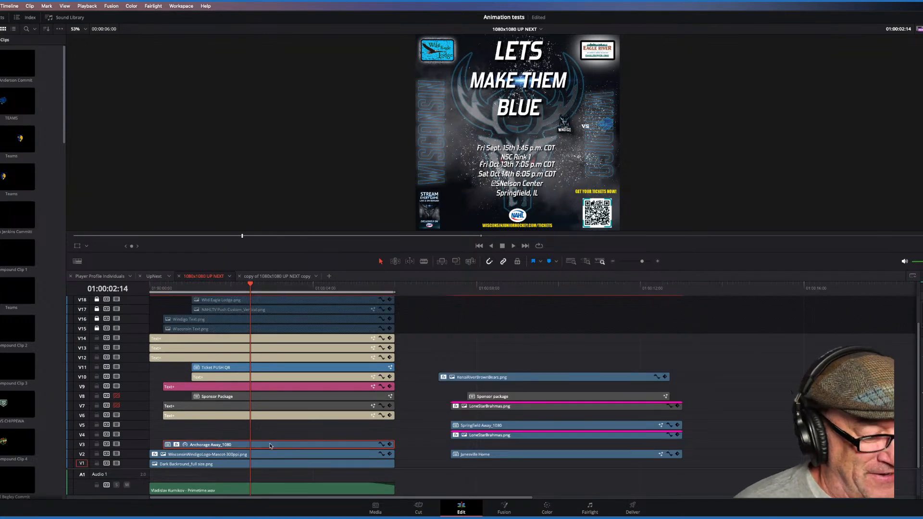
{"action": "left_click", "coordinate": [0, 5]}
{"action": "left_click", "coordinate": [3, 17]}
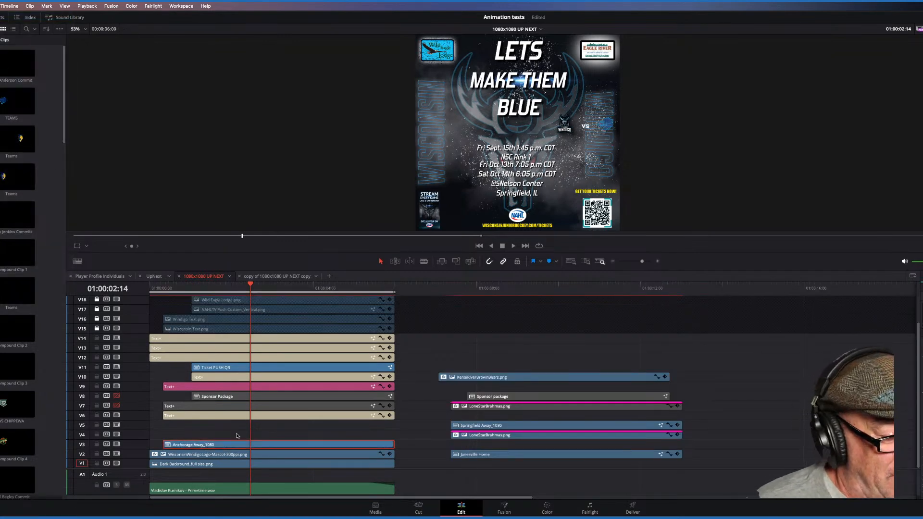
- Paste only the Fusion Effects of the spare Janesville Home compound clip onto the Anchorage Away_1080 clip
{"action": "left_click", "coordinate": [531, 426]}
{"action": "left_click", "coordinate": [530, 436]}
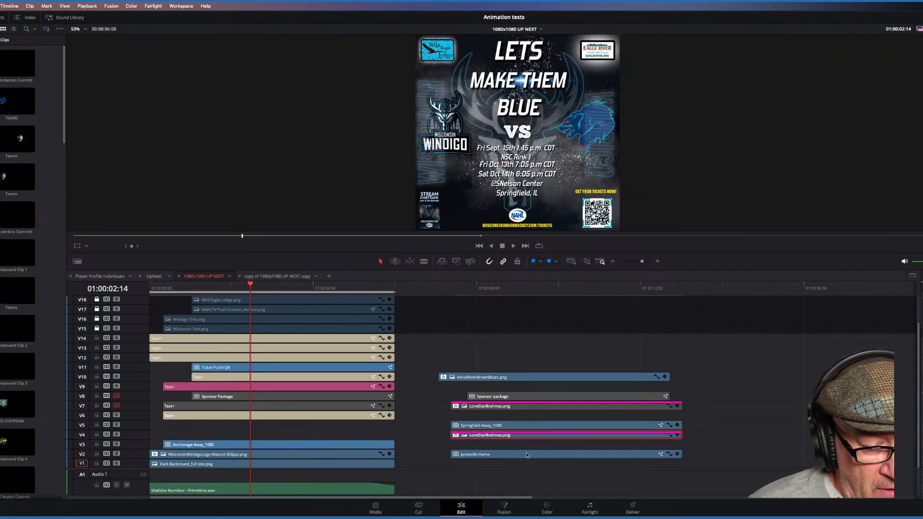
{"action": "left_click", "coordinate": [528, 455]}
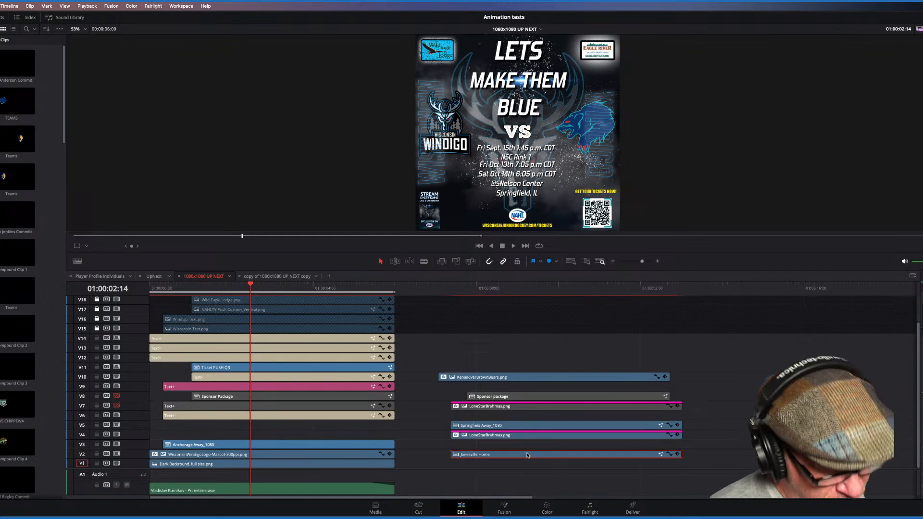
{"action": "key", "text": "super+c"}
{"action": "left_click", "coordinate": [281, 448]}
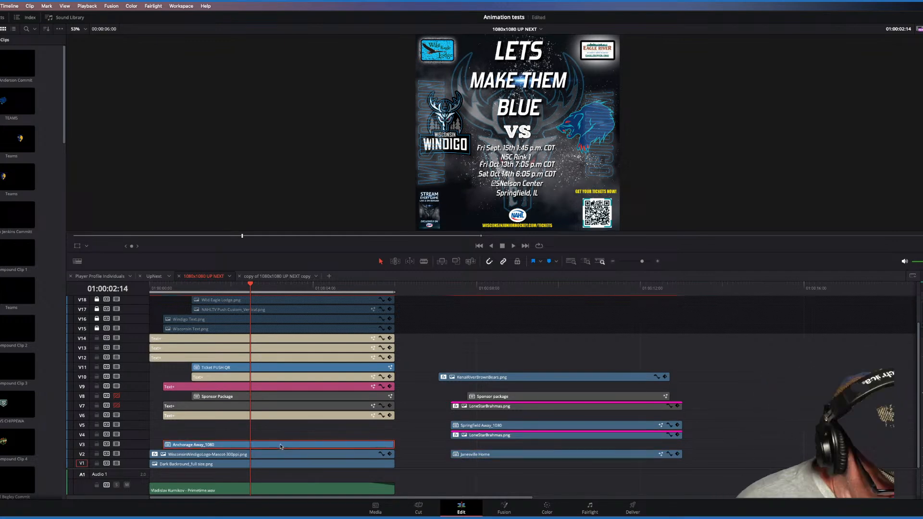
{"action": "key", "text": "alt+v"}
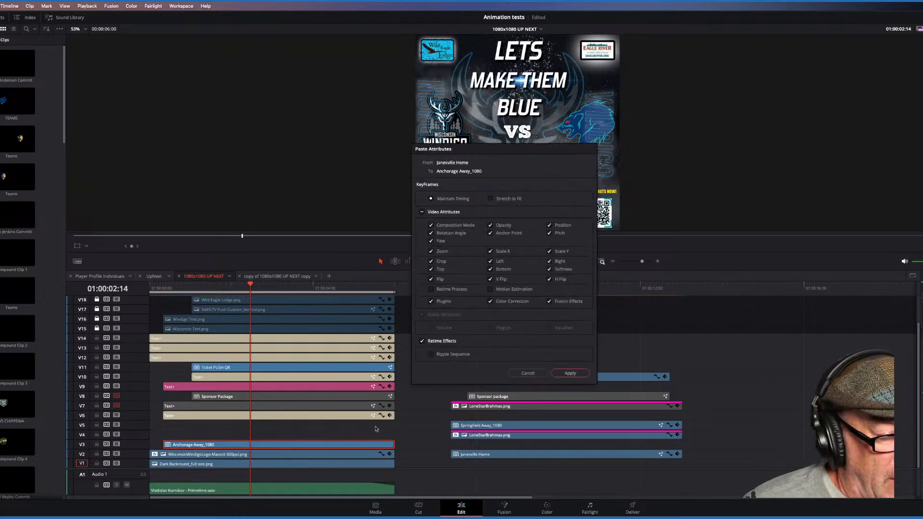
{"action": "left_click", "coordinate": [423, 212]}
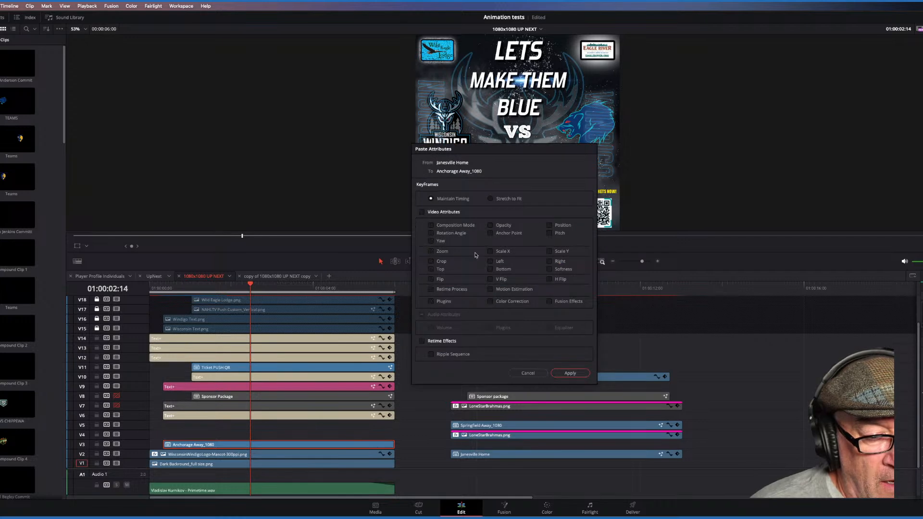
{"action": "left_click", "coordinate": [550, 301]}
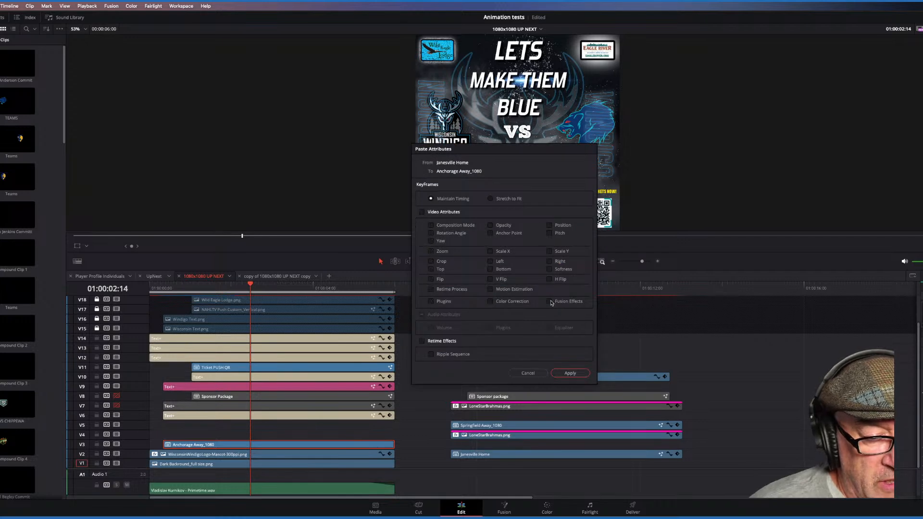
{"action": "left_click", "coordinate": [579, 374]}
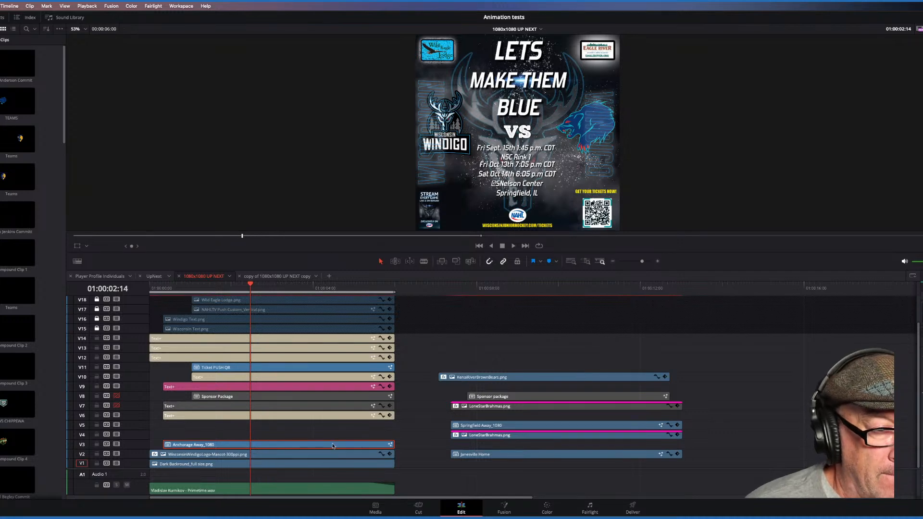
- Paste the Janesville Home video attributes onto the Anchorage Away_1080 clip and play the animation from the start
{"action": "key", "text": "alt+v"}
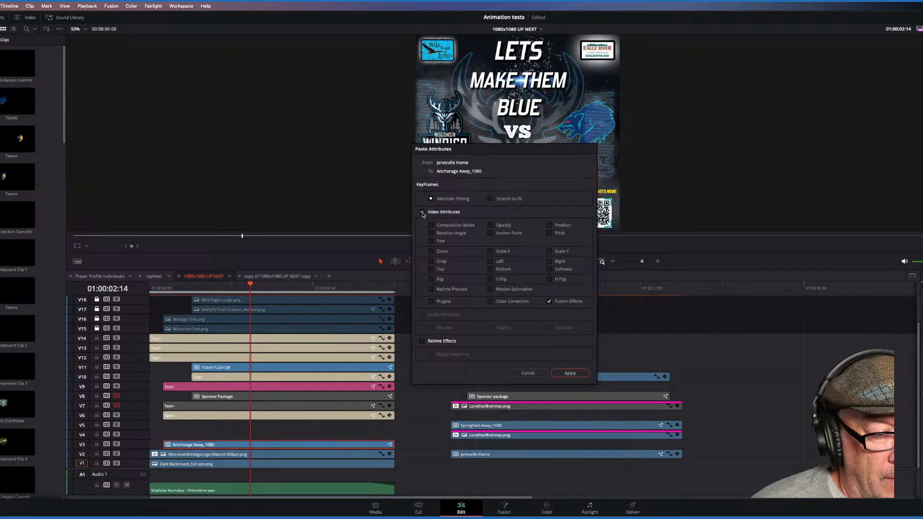
{"action": "left_click", "coordinate": [570, 373]}
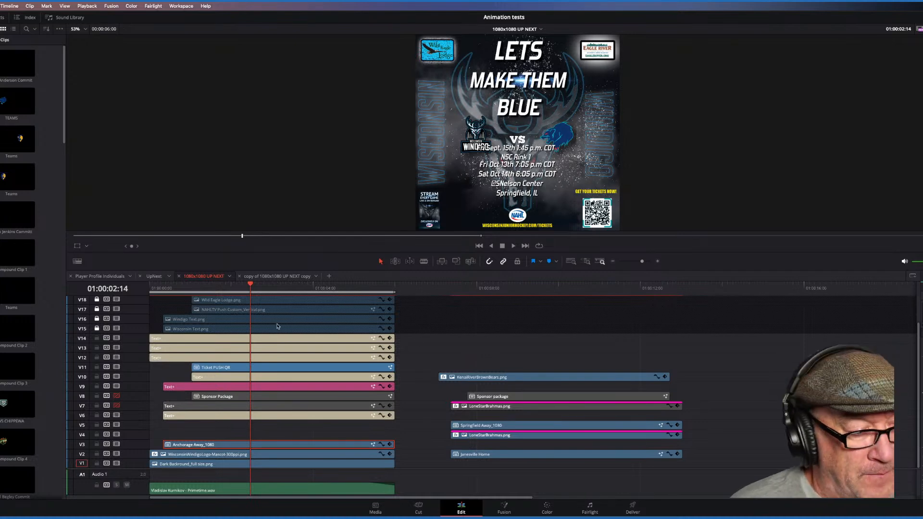
{"action": "left_click_drag", "start_coordinate": [250, 285], "coordinate": [149, 288]}
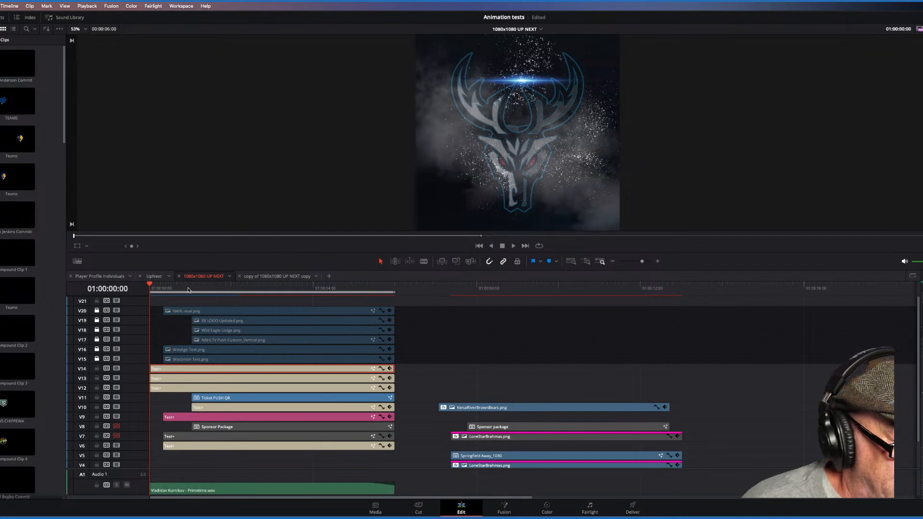
{"action": "left_click", "coordinate": [263, 449]}
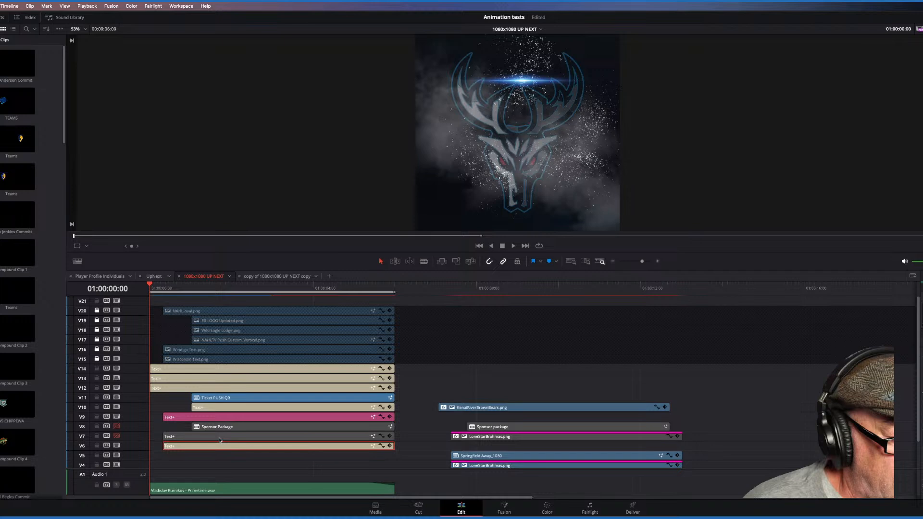
{"action": "scroll", "coordinate": [220, 441], "scroll_direction": "down", "scroll_amount": 3}
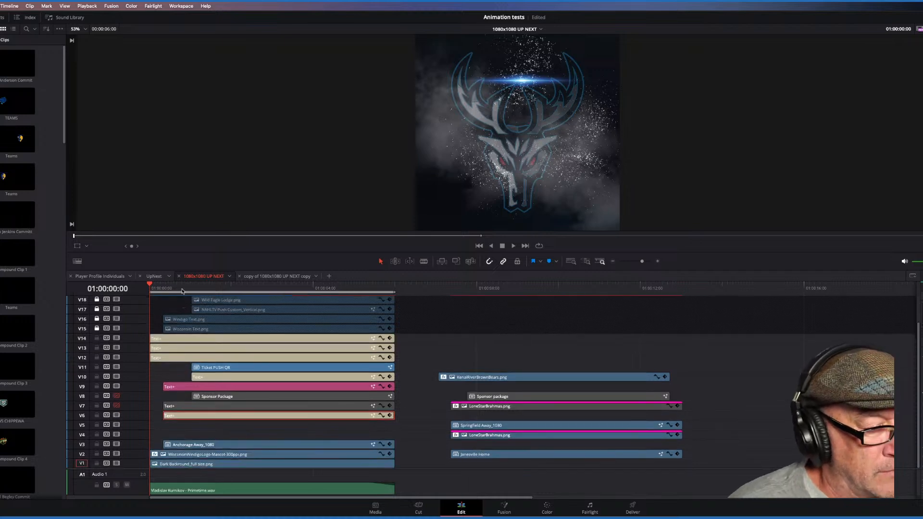
{"action": "key", "text": "space"}
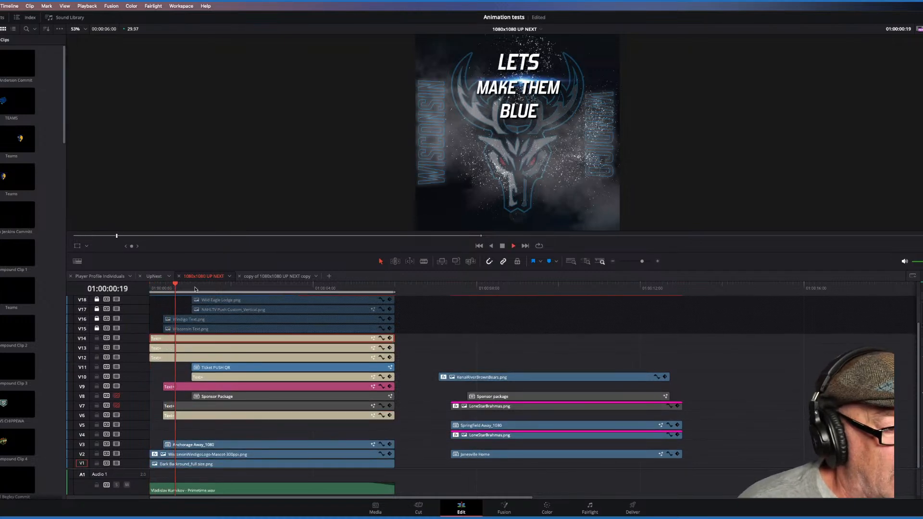
{"action": "key", "text": "space"}
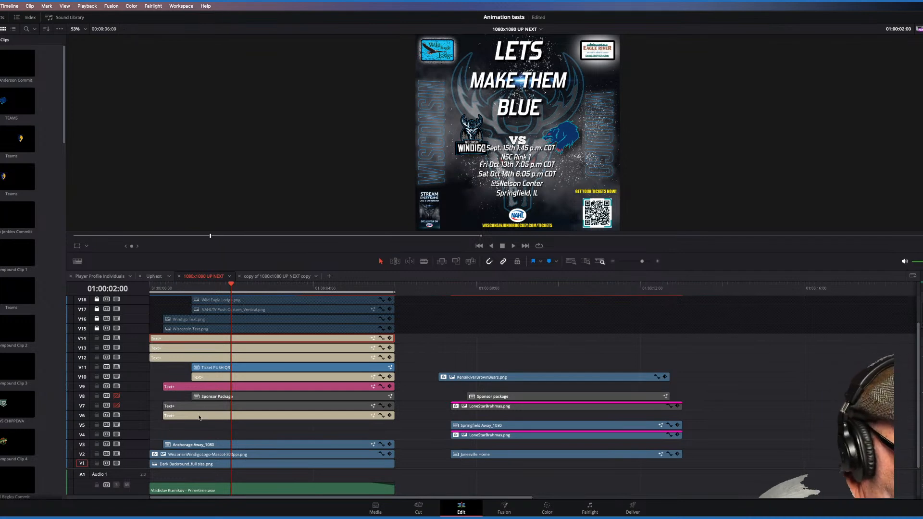
- Try enabling the V7 text track and the V8 Sponsor Package track to check their content in the poster
{"action": "left_click", "coordinate": [117, 406]}
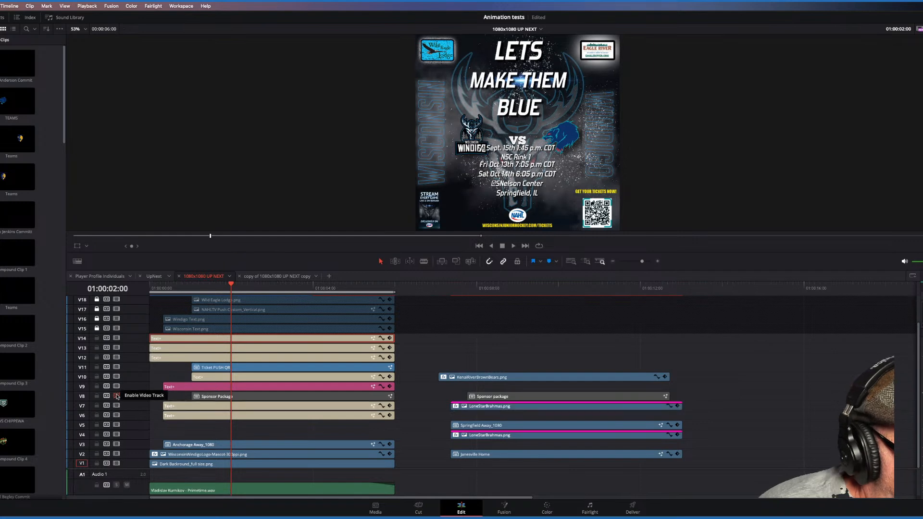
{"action": "left_click", "coordinate": [116, 396]}
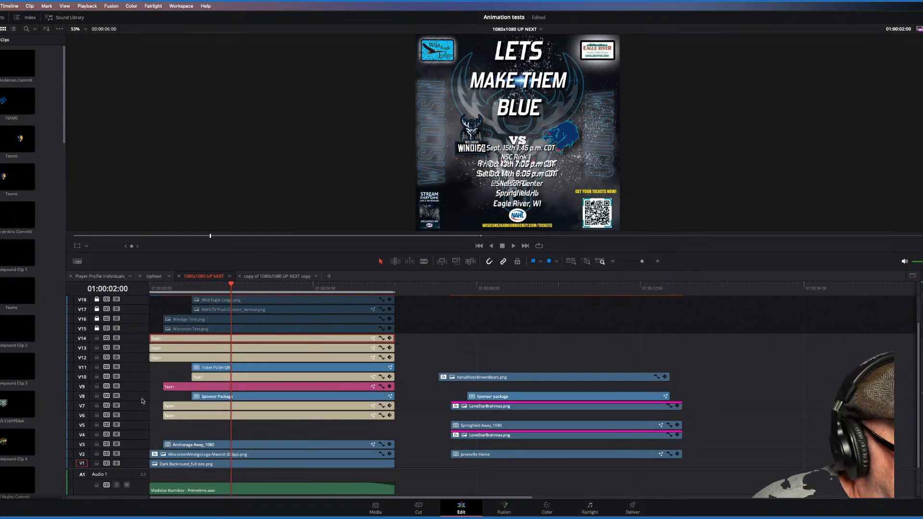
{"action": "left_click", "coordinate": [117, 396]}
- Disable the V6 and V7 text tracks so only the V9 schedule text shows over the poster
{"action": "left_click", "coordinate": [194, 416]}
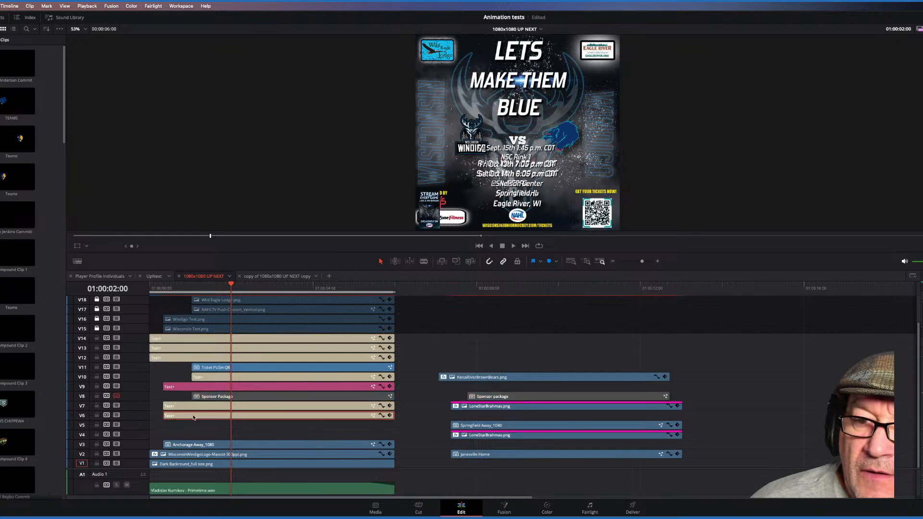
{"action": "left_click", "coordinate": [117, 415]}
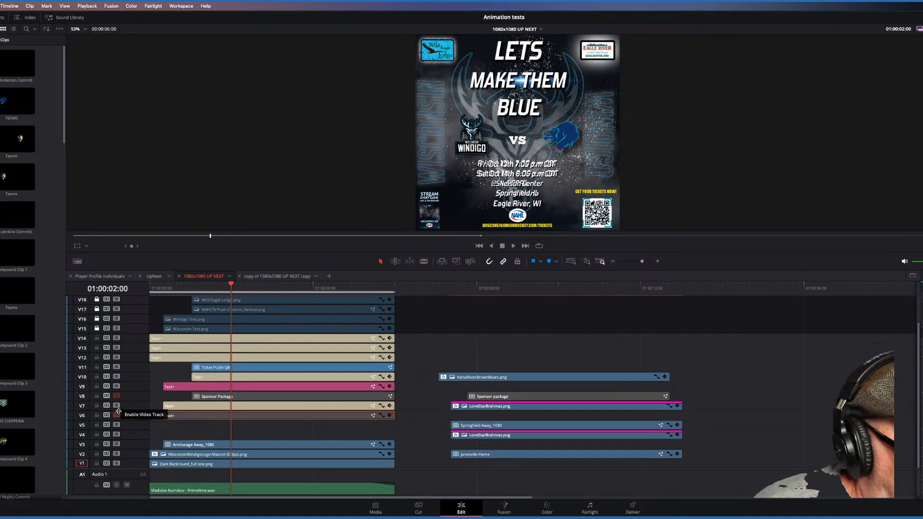
{"action": "left_click", "coordinate": [117, 406]}
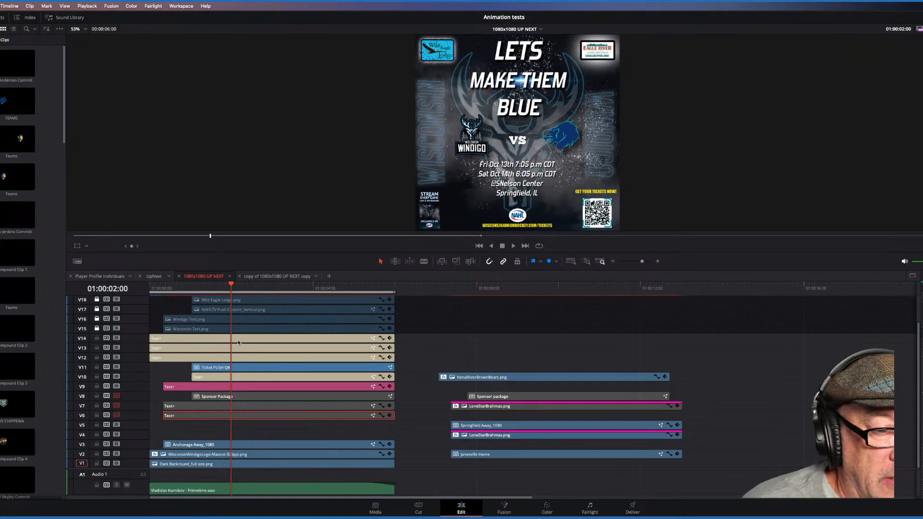
- Select the schedule Text+ clip on track V9 and change its Friday line to "Fri Oct 27th 7:00 p.m AKDT"
{"action": "left_click", "coordinate": [257, 378]}
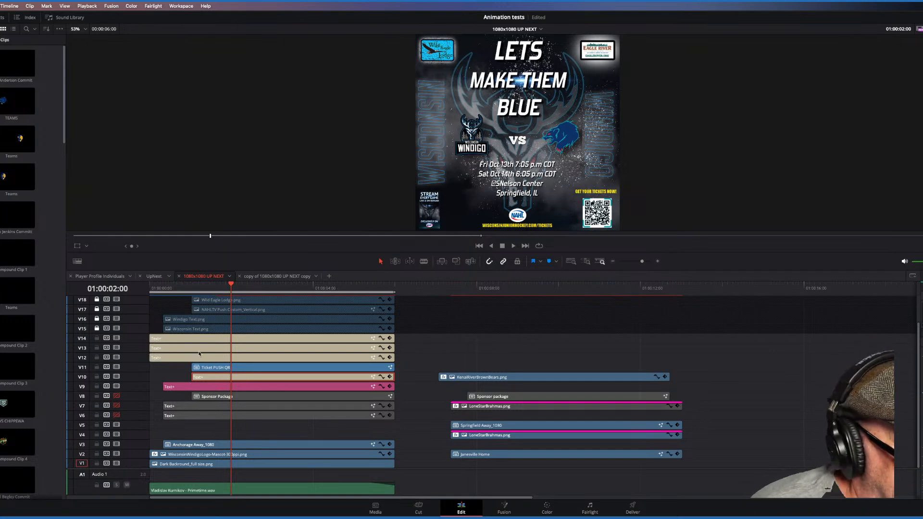
{"action": "left_click", "coordinate": [181, 358]}
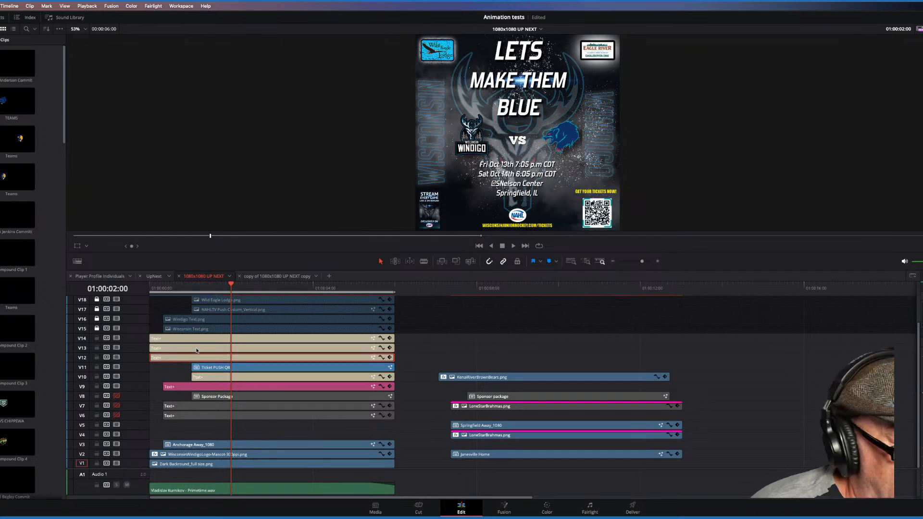
{"action": "left_click", "coordinate": [197, 350]}
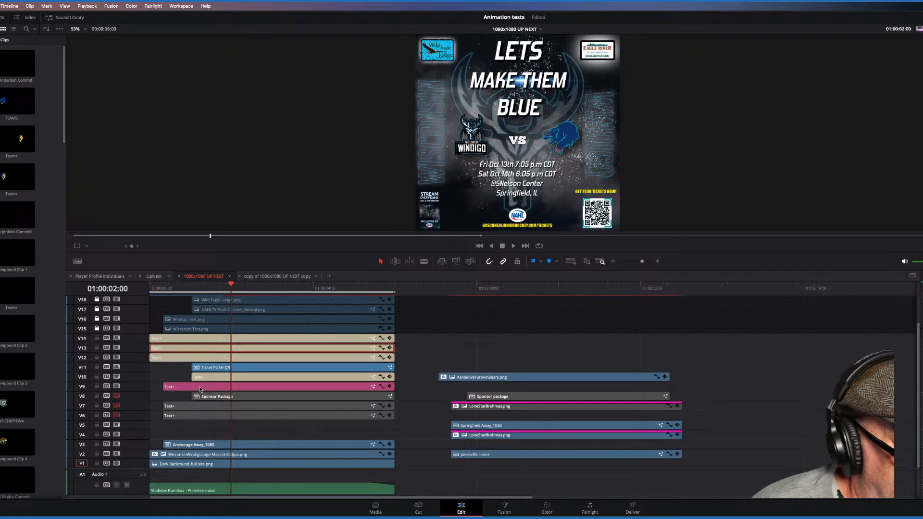
{"action": "left_click", "coordinate": [201, 388]}
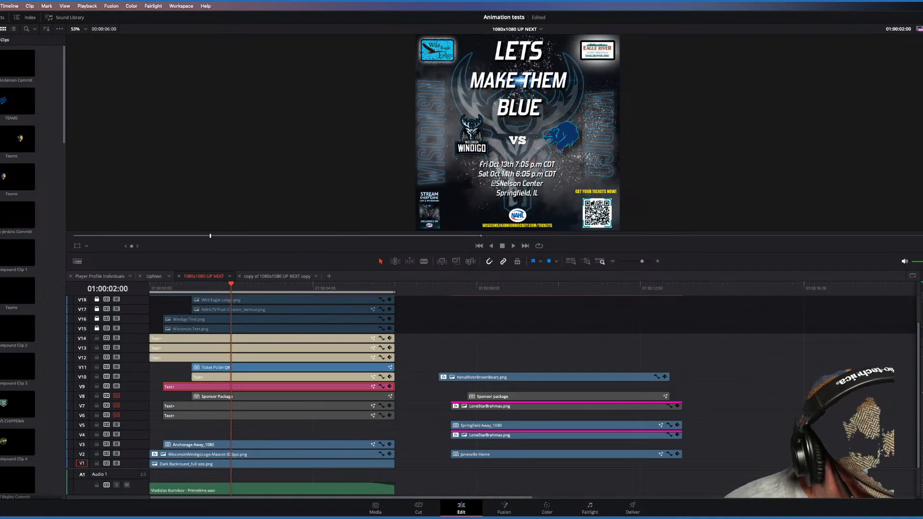
{"action": "type", "text": "27"}
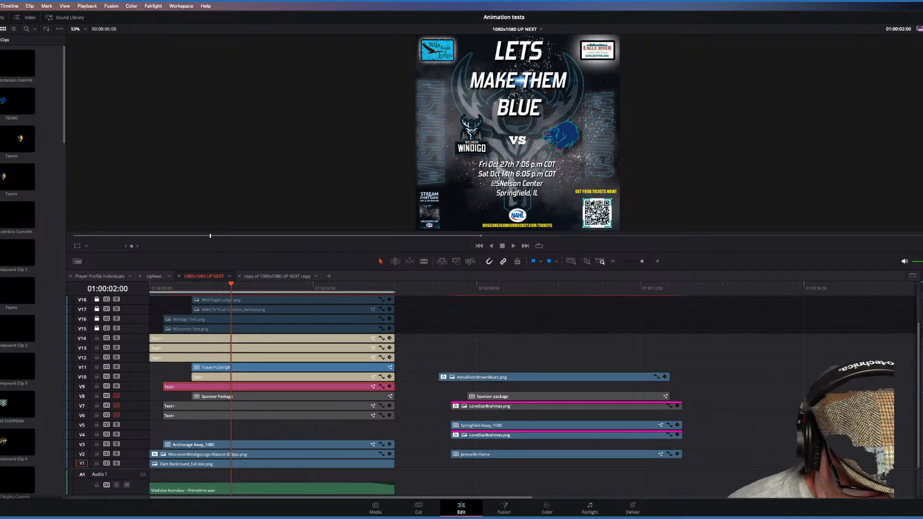
{"action": "type", "text": "2"}
{"action": "type", "text": "0"}
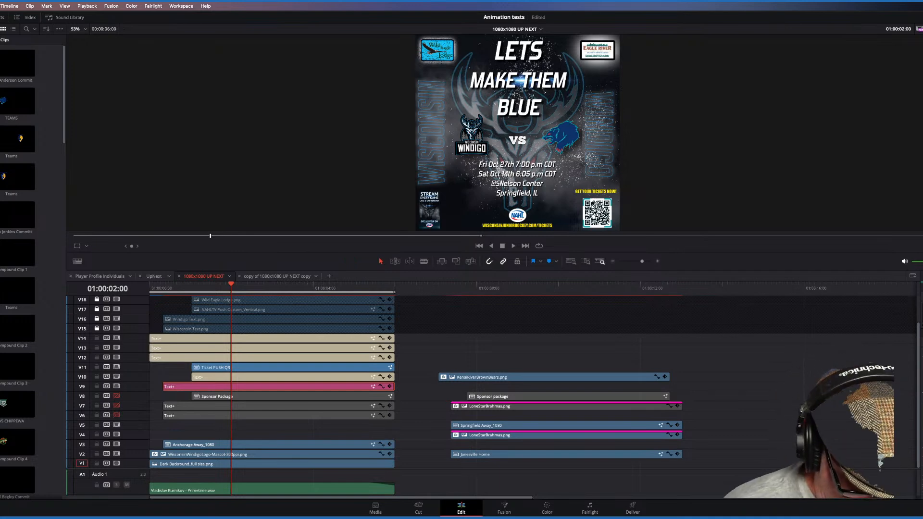
{"action": "type", "text": "AK"}
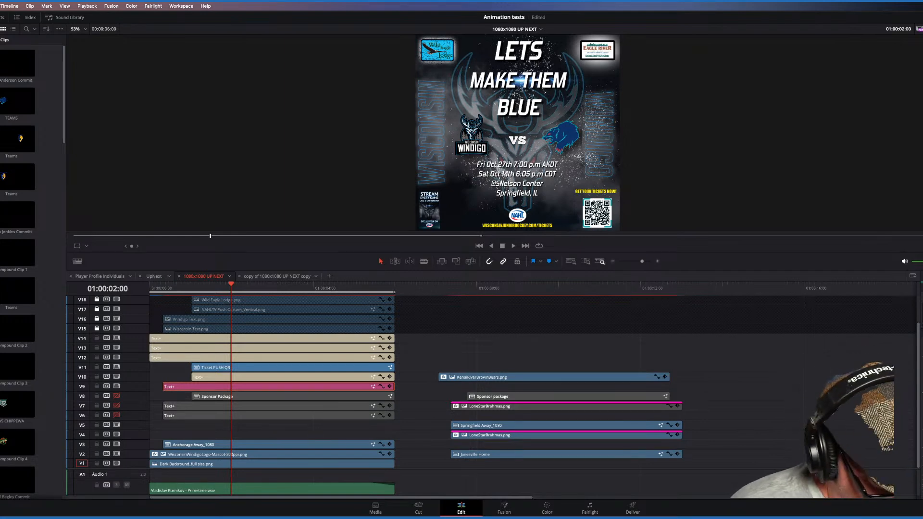
- Change the Saturday line of the schedule text to "Sat Oct 28th 7:00 p.m AKDT"
{"action": "key", "text": "BackSpace"}
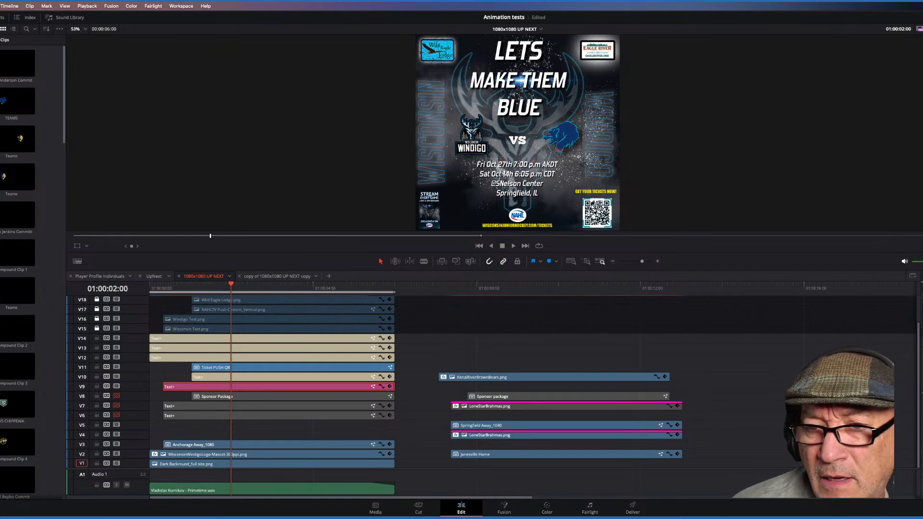
{"action": "key", "text": "BackSpace"}
{"action": "type", "text": "28"}
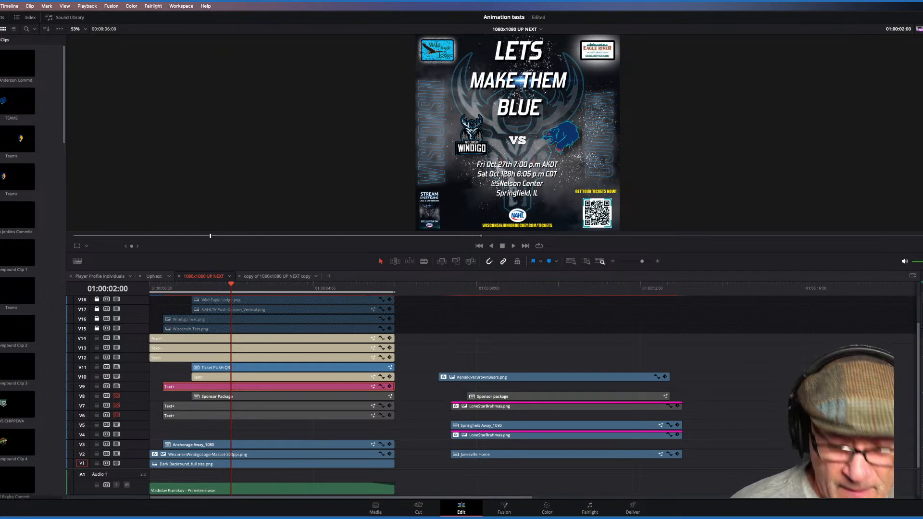
{"action": "key", "text": "BackSpace"}
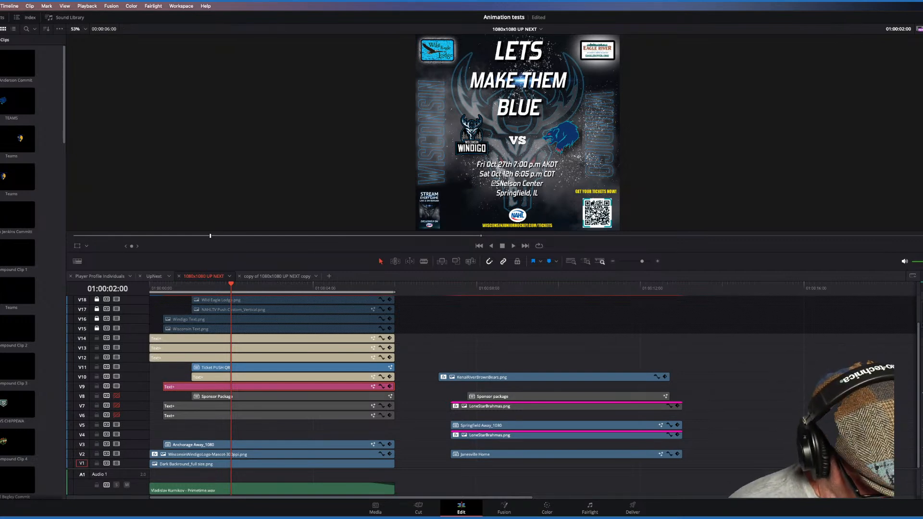
{"action": "key", "text": "BackSpace"}
{"action": "key", "text": "BackSpace"}
{"action": "type", "text": "28"}
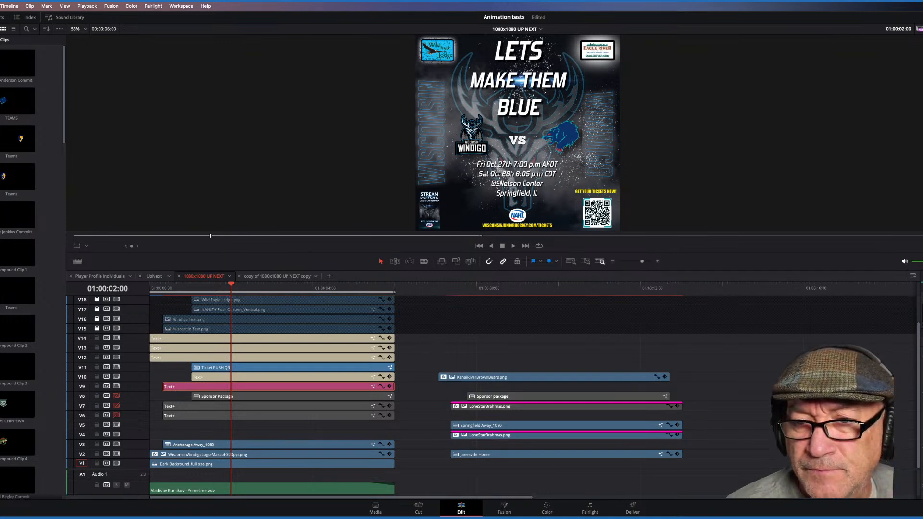
{"action": "type", "text": "t"}
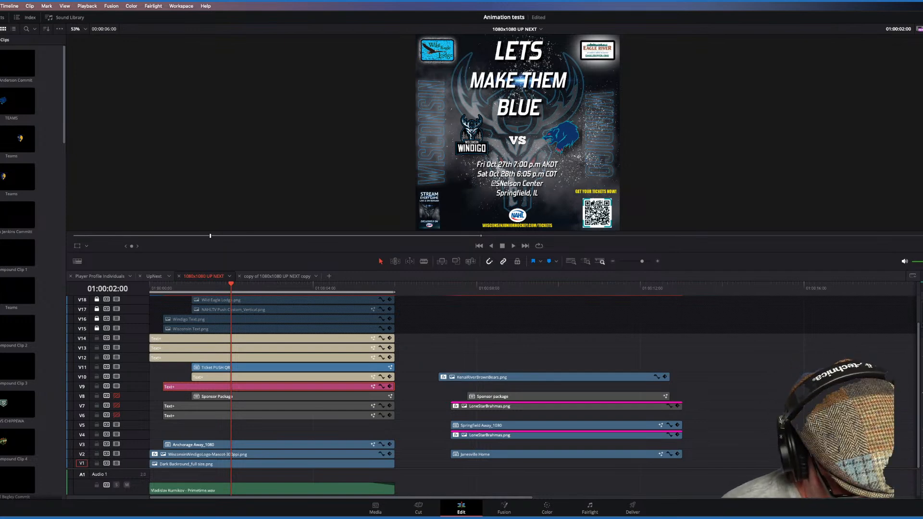
{"action": "type", "text": "7:"}
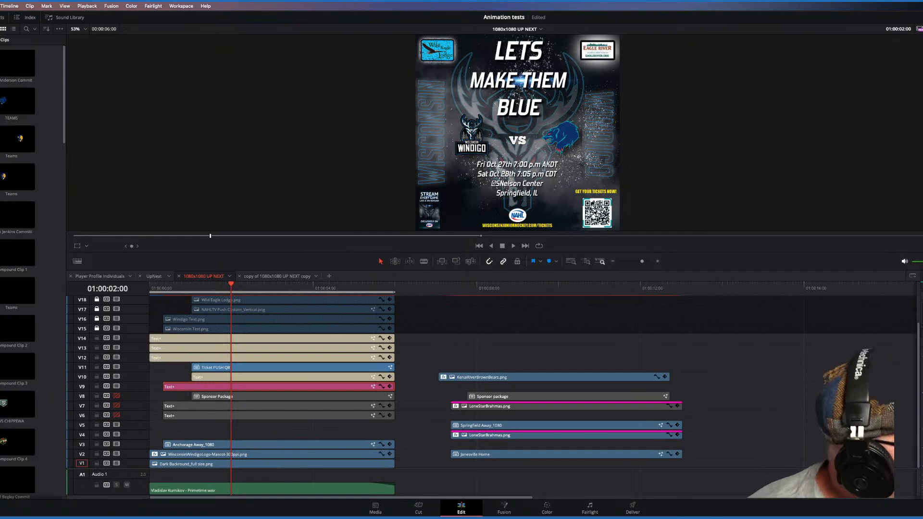
{"action": "type", "text": "0"}
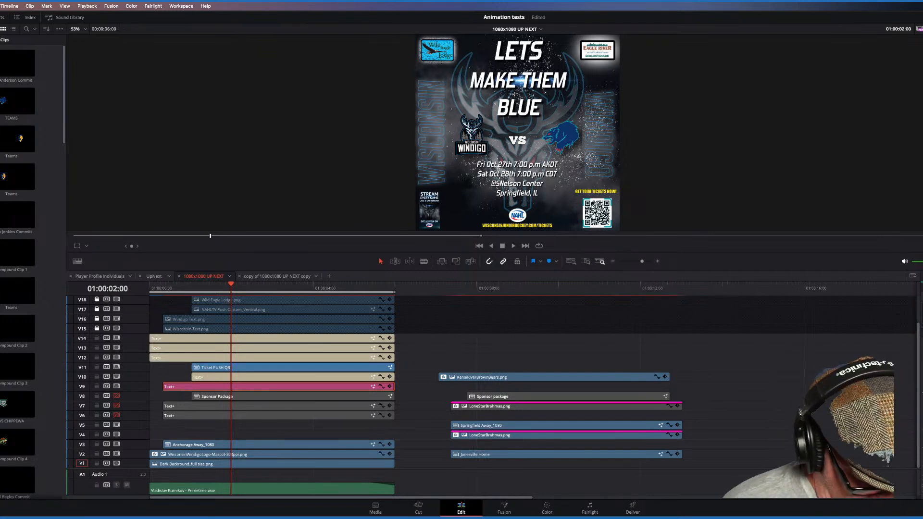
{"action": "type", "text": "AKDT"}
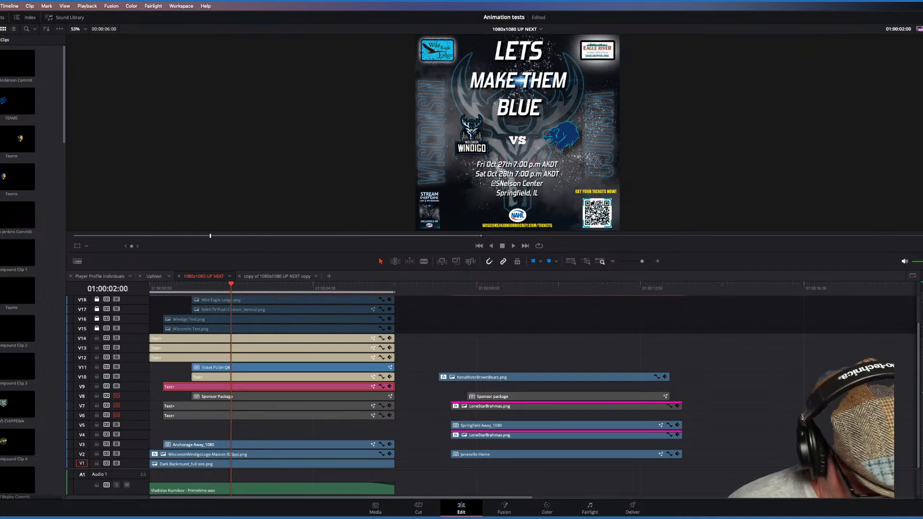
- Add a third game line reading "Sun Oct 29th 4:00p.m AKDT" below the Saturday line
{"action": "key", "text": "Return"}
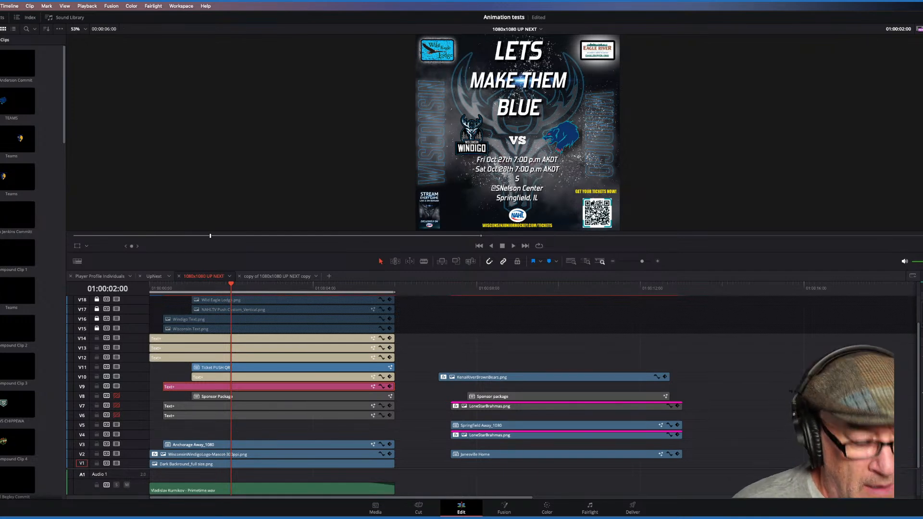
{"action": "type", "text": "Su"}
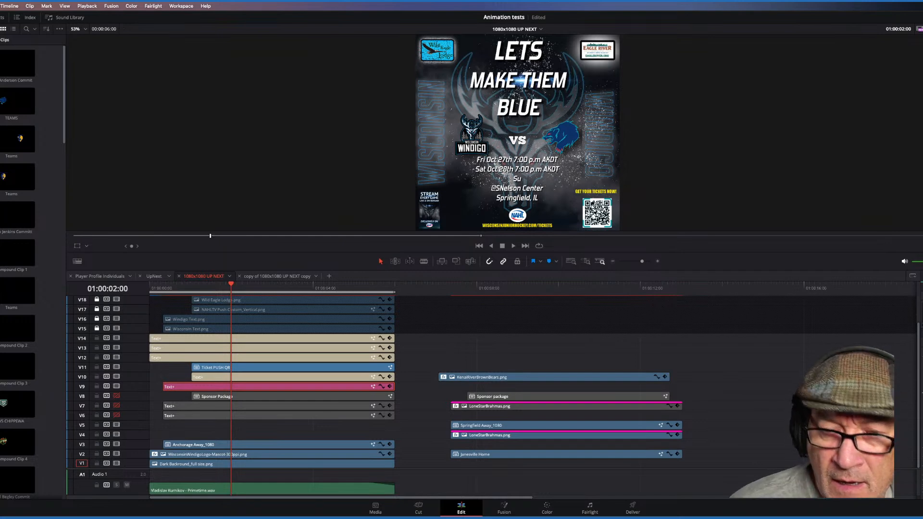
{"action": "type", "text": "n Oc"}
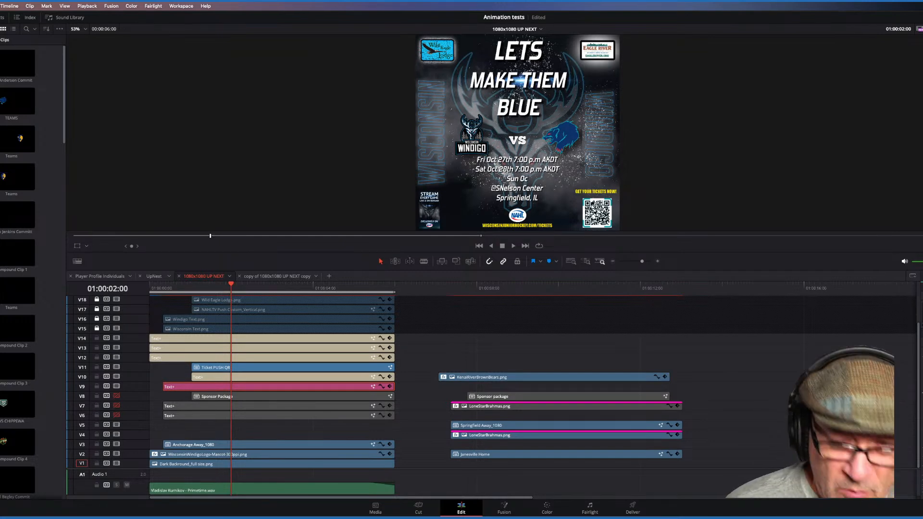
{"action": "type", "text": "t"}
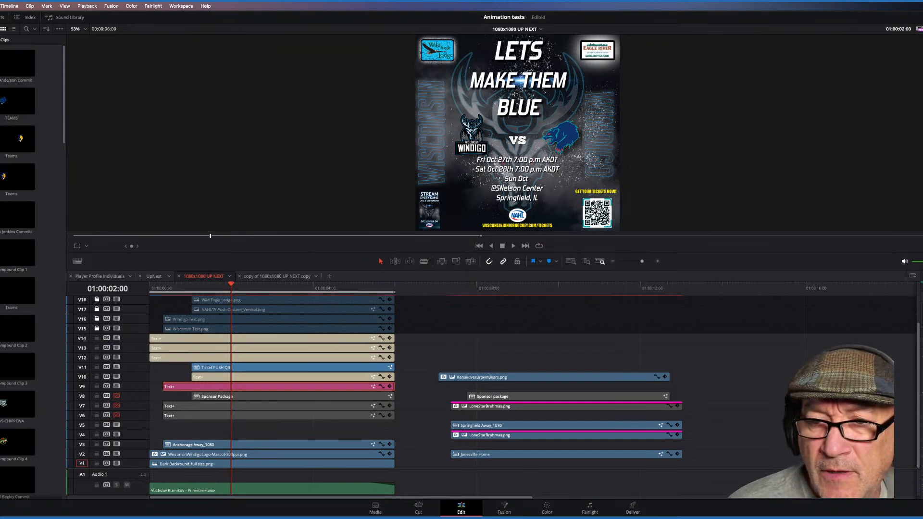
{"action": "type", "text": " 29th"}
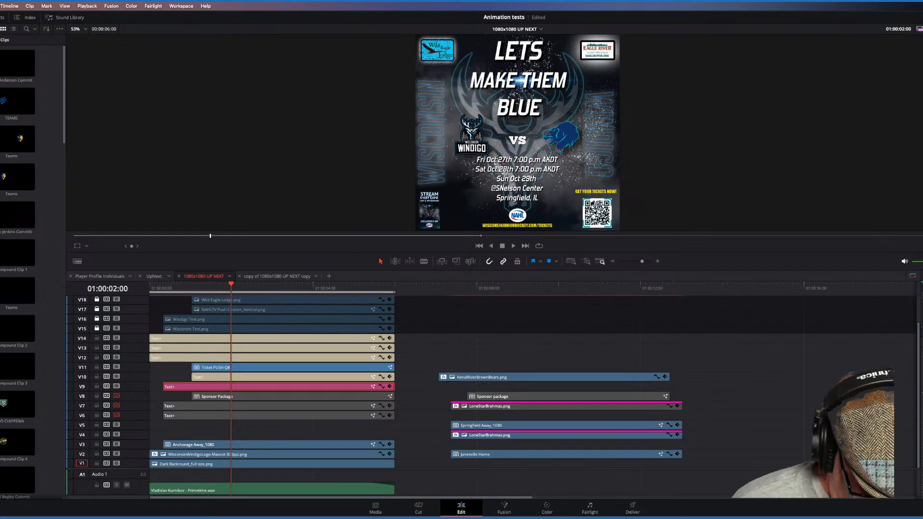
{"action": "type", "text": " 4:"}
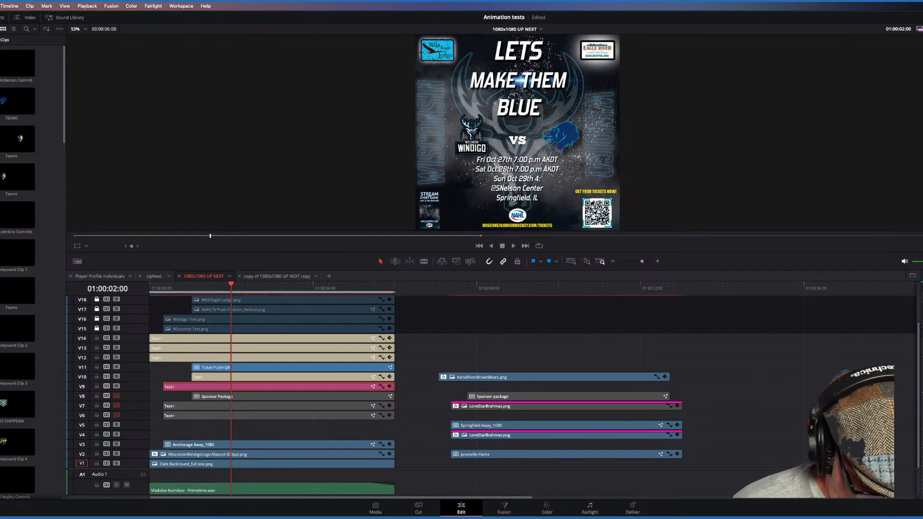
{"action": "type", "text": "00p"}
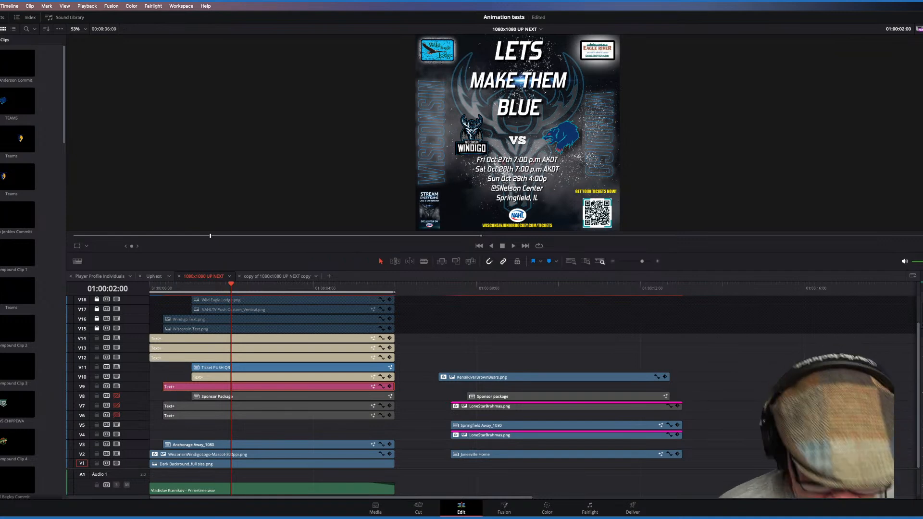
{"action": "type", "text": "."}
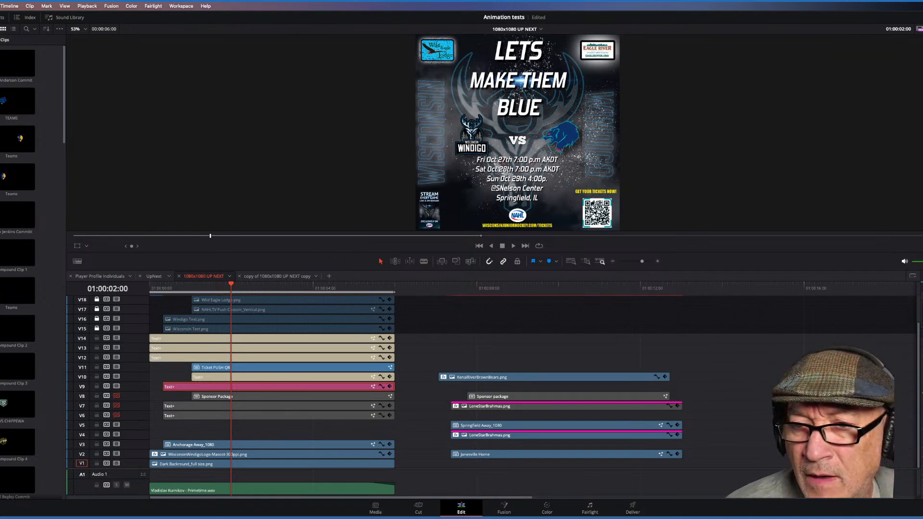
{"action": "type", "text": "m AK"}
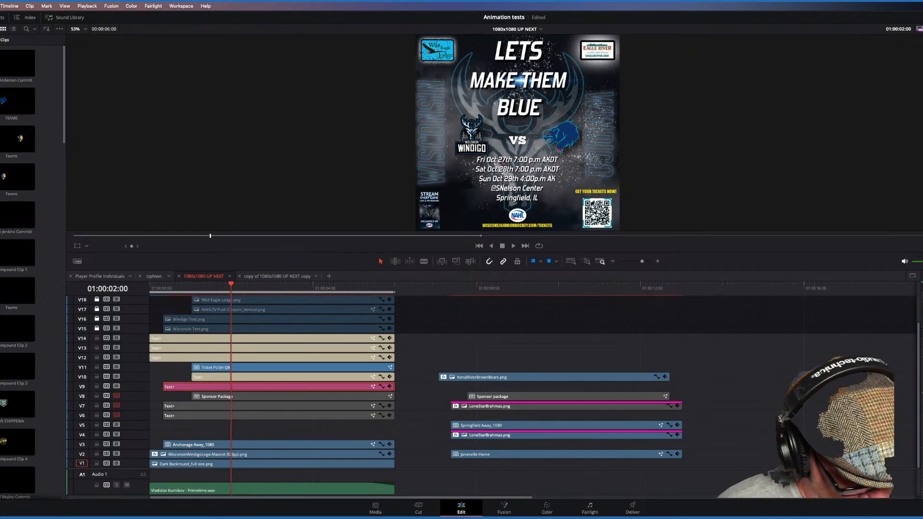
{"action": "type", "text": "DT"}
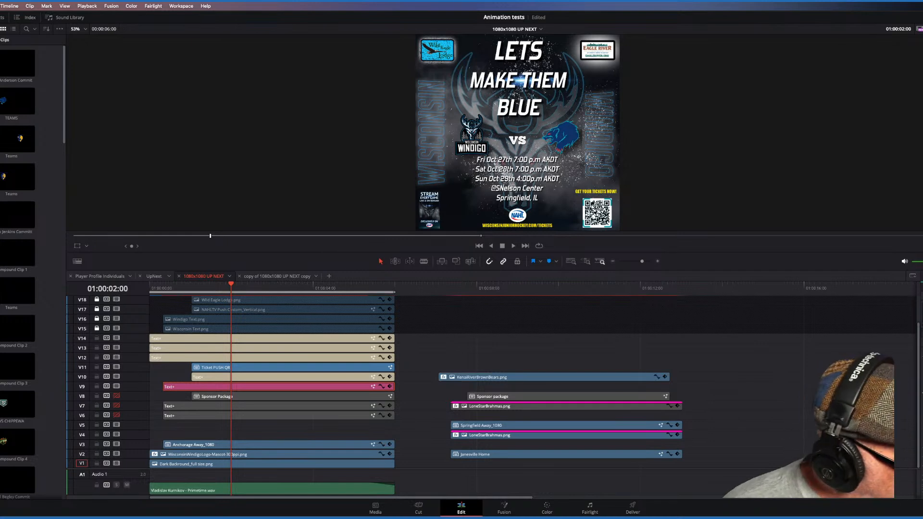
{"action": "type", "text": "Ben"}
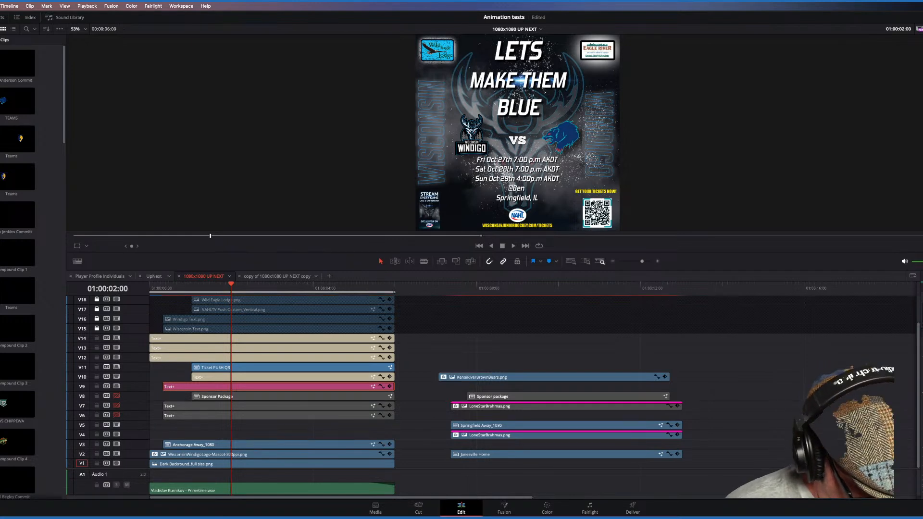
{"action": "type", "text": " Boeke"}
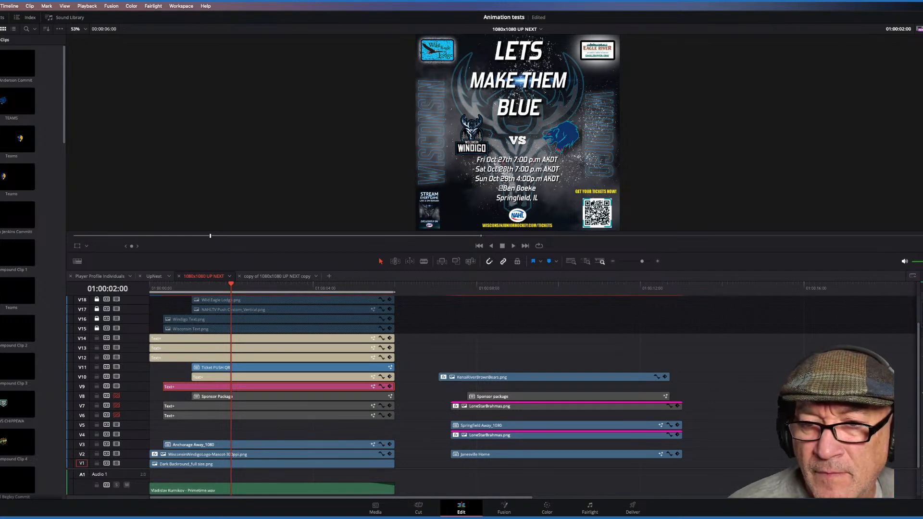
{"action": "type", "text": " Ice"}
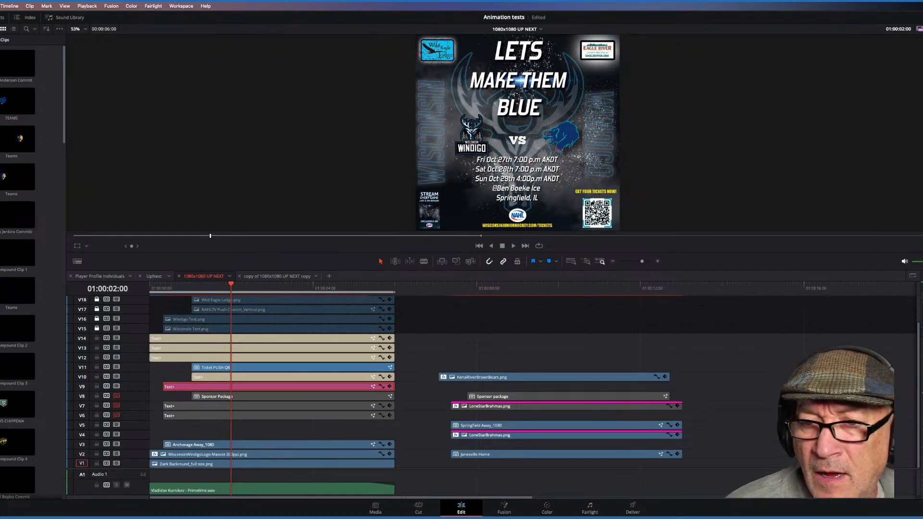
{"action": "type", "text": " Arena "}
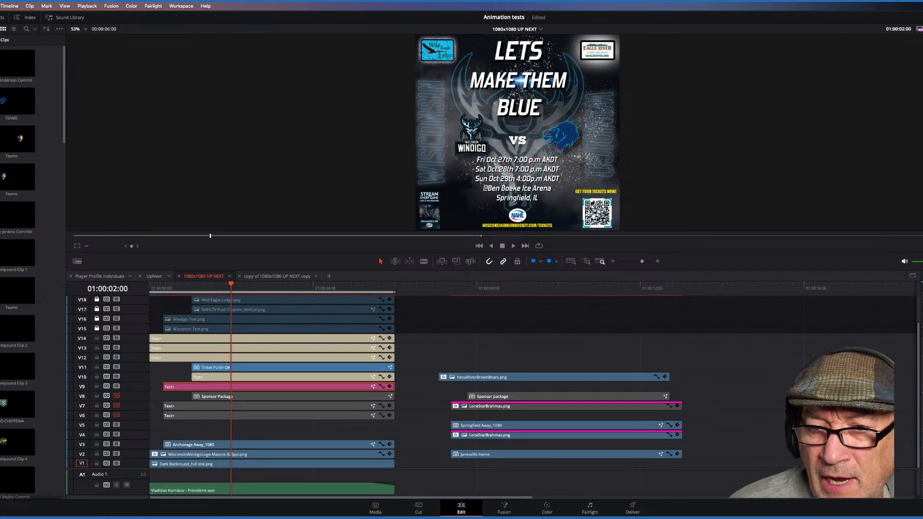
- Change the city line of the schedule text to "Anchorage, AK"
{"action": "type", "text": "A"}
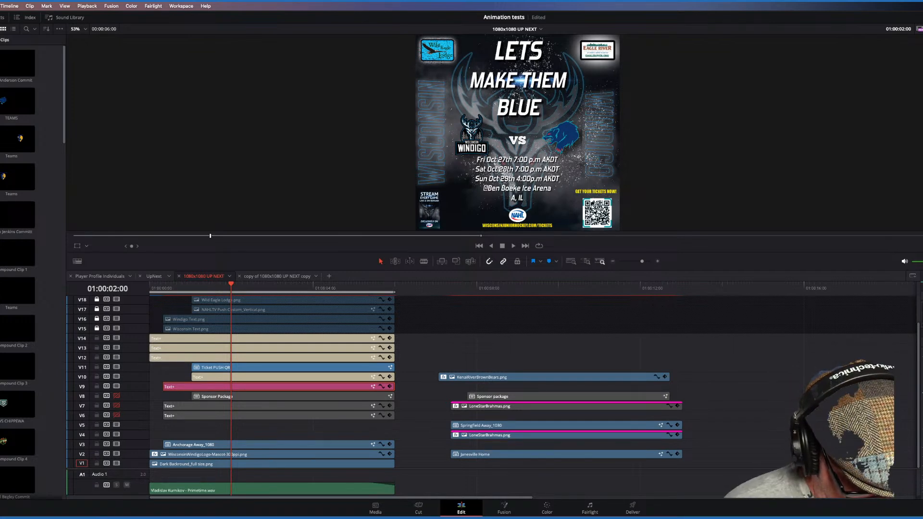
{"action": "type", "text": "nchoarge"}
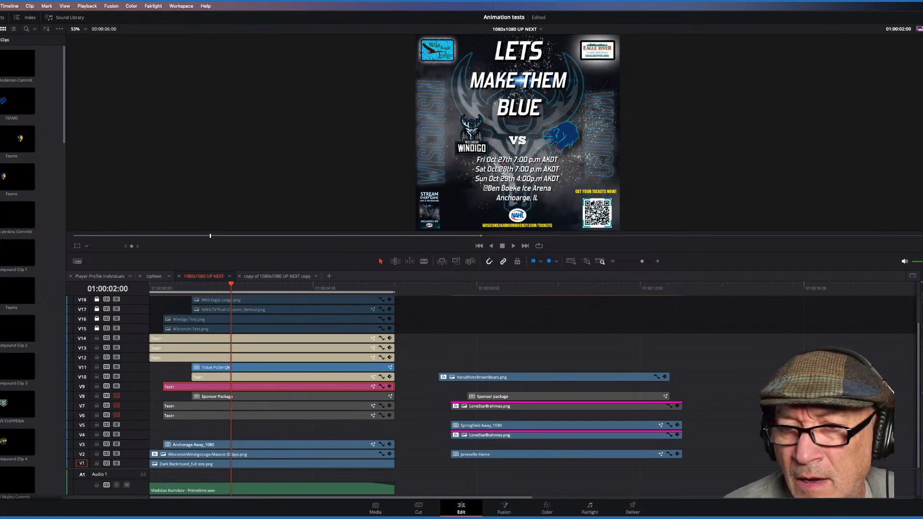
{"action": "key", "text": "BackSpace"}
{"action": "key", "text": "BackSpace"}
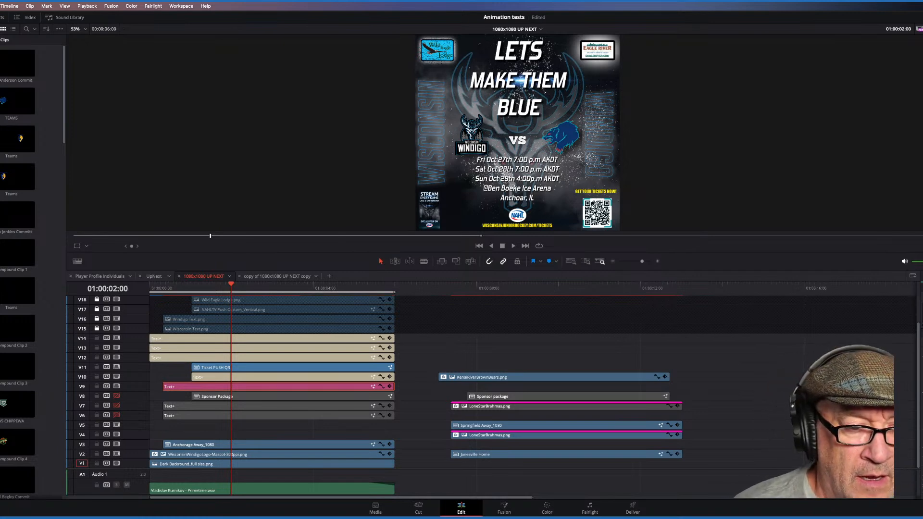
{"action": "key", "text": "BackSpace"}
{"action": "key", "text": "BackSpace"}
{"action": "key", "text": "BackSpace"}
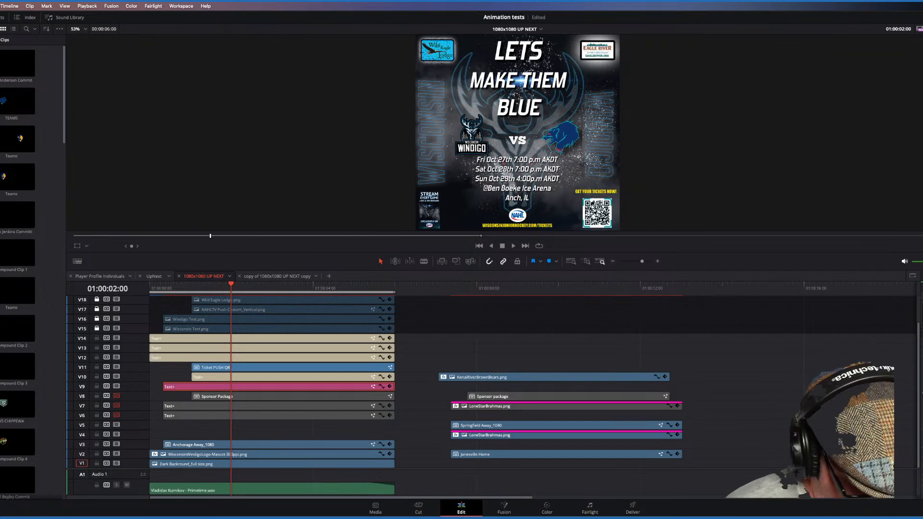
{"action": "type", "text": "o"}
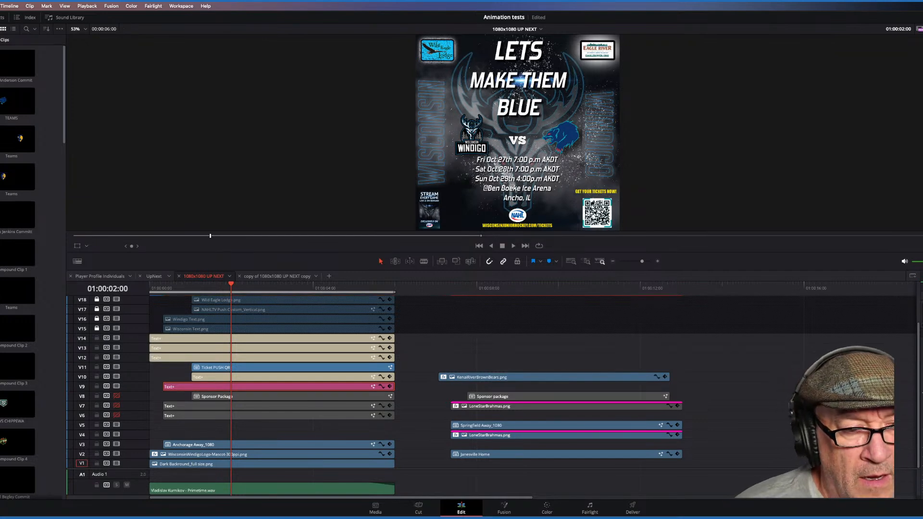
{"action": "type", "text": "rage"}
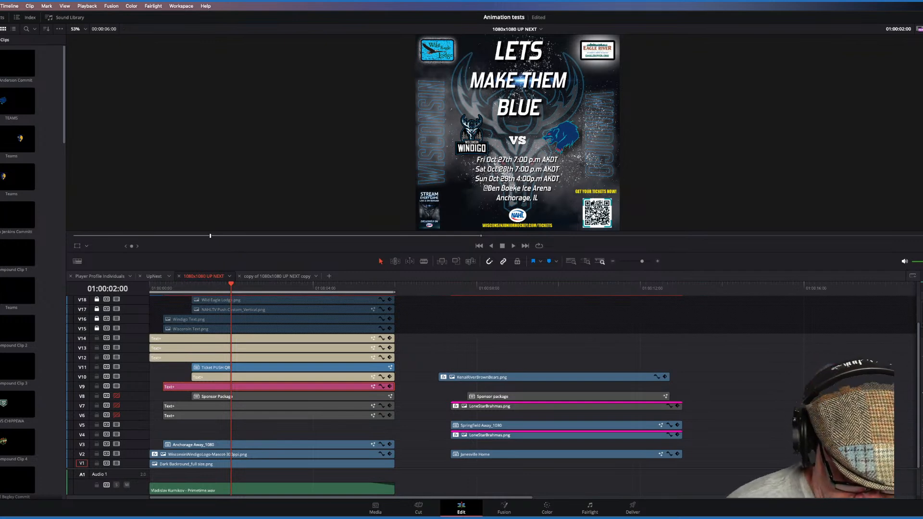
{"action": "key", "text": "BackSpace"}
{"action": "key", "text": "BackSpace"}
{"action": "type", "text": "AK"}
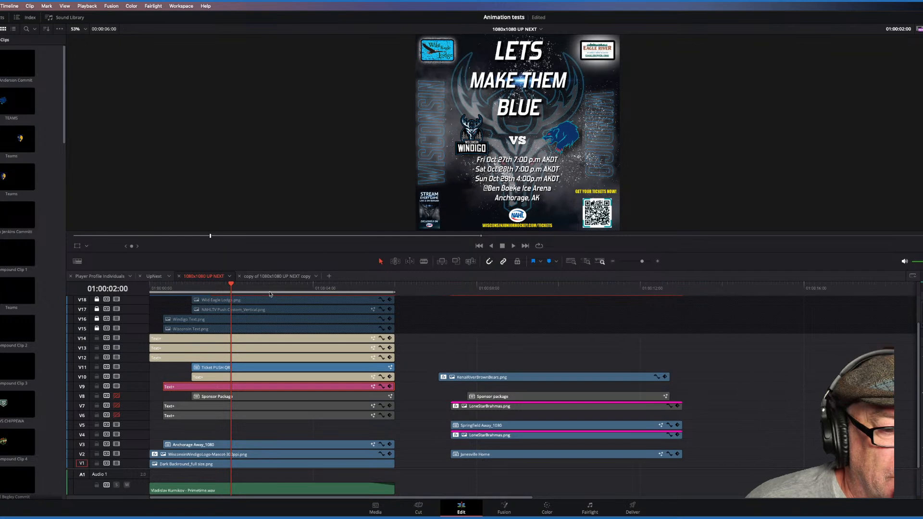
- Go through the three headline text clips on V12 to V14, ending on the V13 clip, and save the project
{"action": "left_click", "coordinate": [266, 340]}
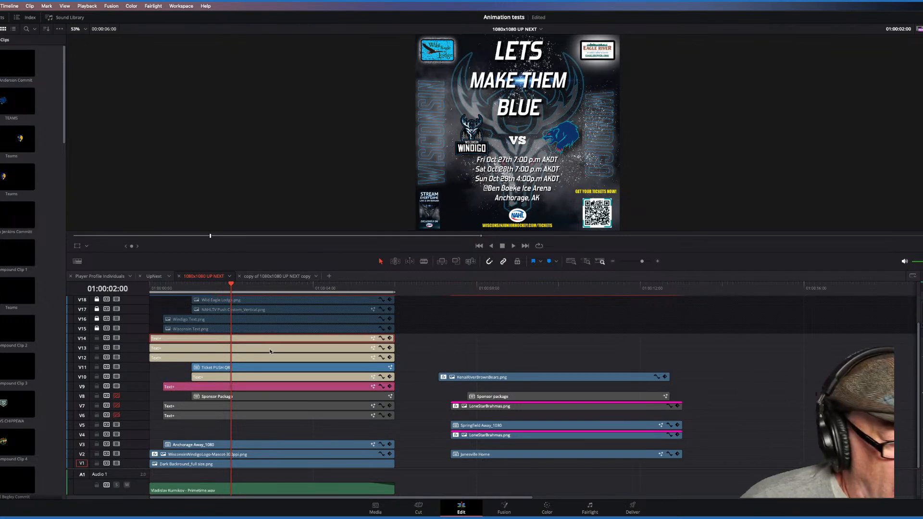
{"action": "left_click", "coordinate": [270, 351]}
{"action": "left_click", "coordinate": [273, 358]}
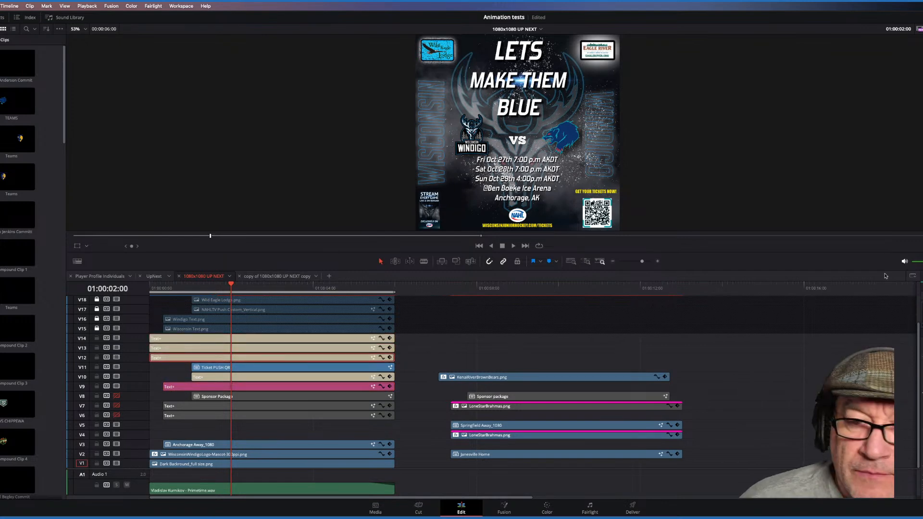
{"action": "left_click", "coordinate": [314, 339]}
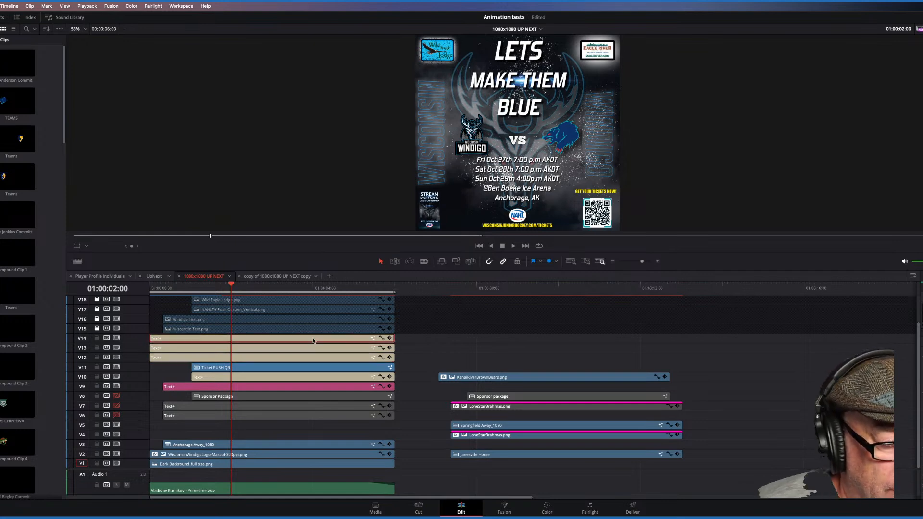
{"action": "left_click", "coordinate": [303, 349]}
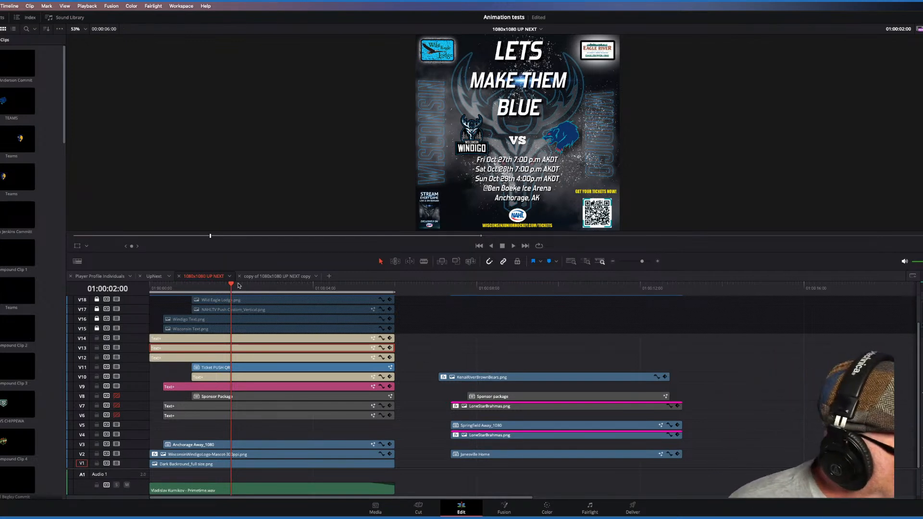
{"action": "key", "text": "ctrl+s"}
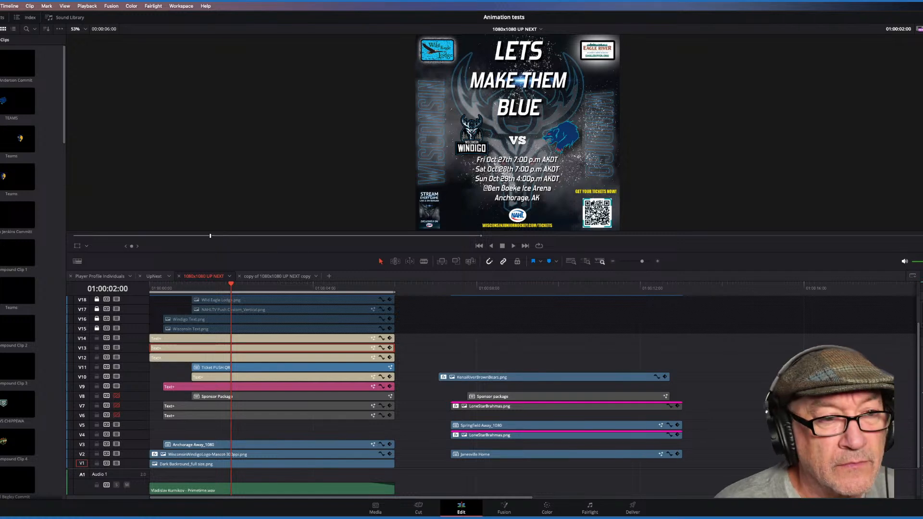
- Replace the first headline line, LETS, with "NORTH" in capitals
{"action": "type", "text": "North"}
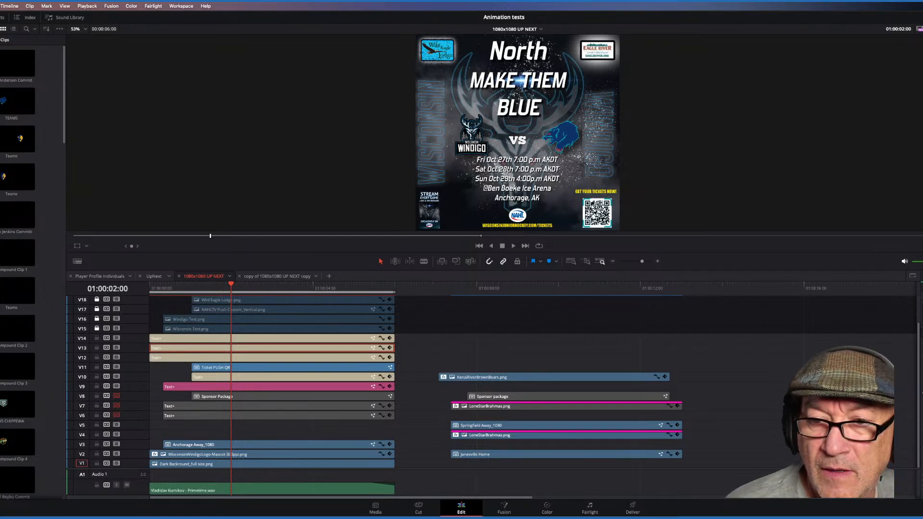
{"action": "key", "text": "BackSpace"}
{"action": "key", "text": "BackSpace"}
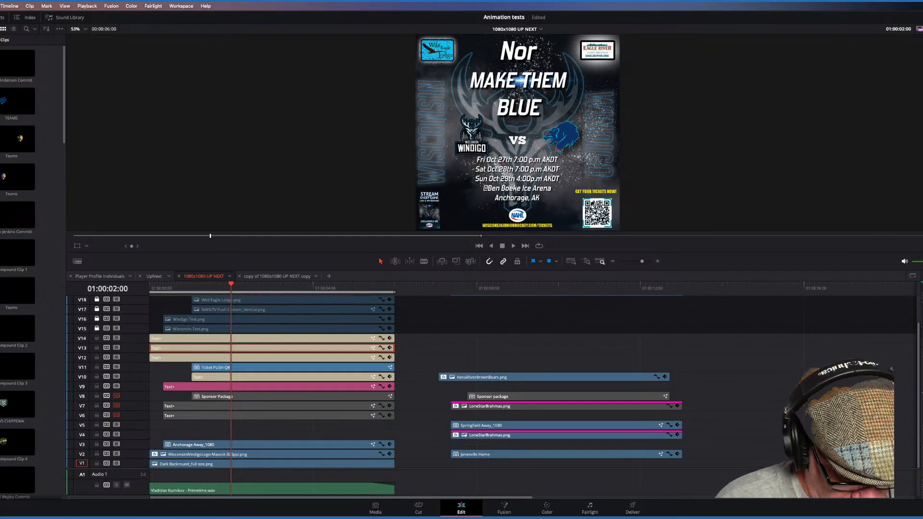
{"action": "key", "text": "BackSpace"}
{"action": "key", "text": "BackSpace"}
{"action": "type", "text": "ORTH"}
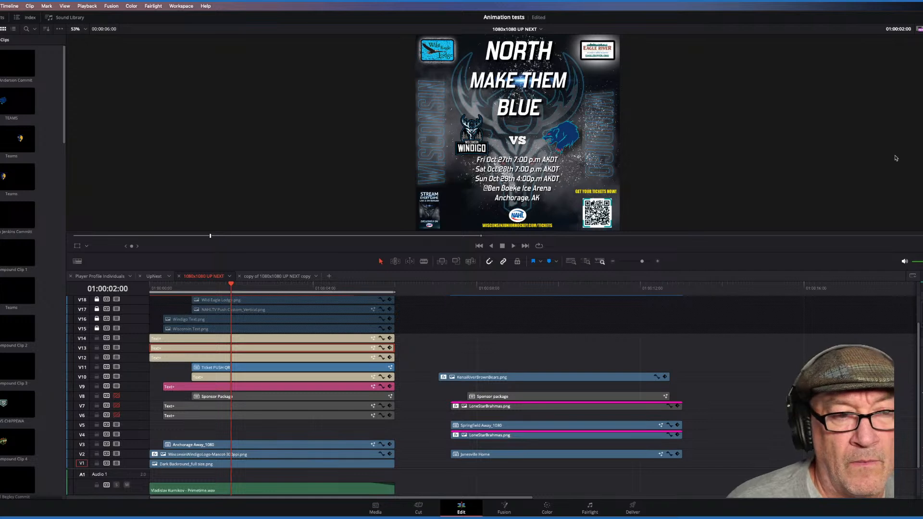
- Replace the middle headline line, MAKE THEM, on track V12 with "TO"
{"action": "left_click", "coordinate": [276, 340]}
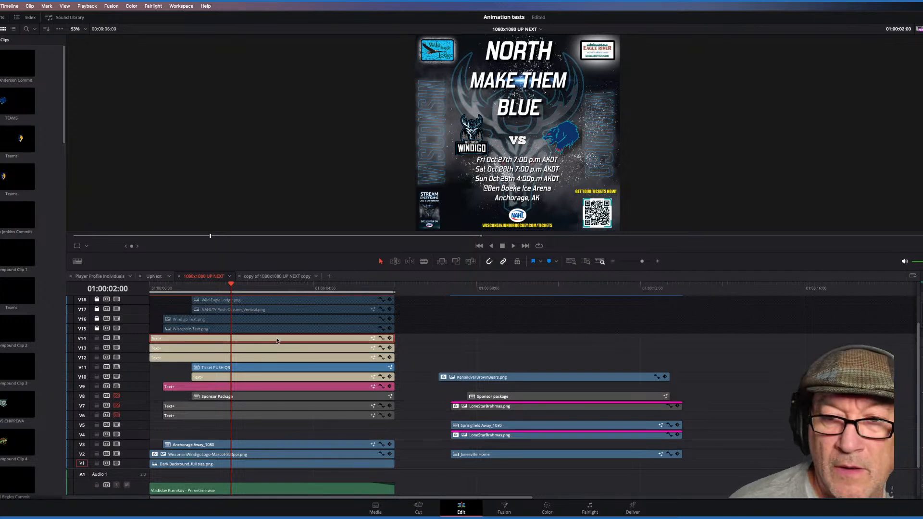
{"action": "left_click", "coordinate": [279, 358]}
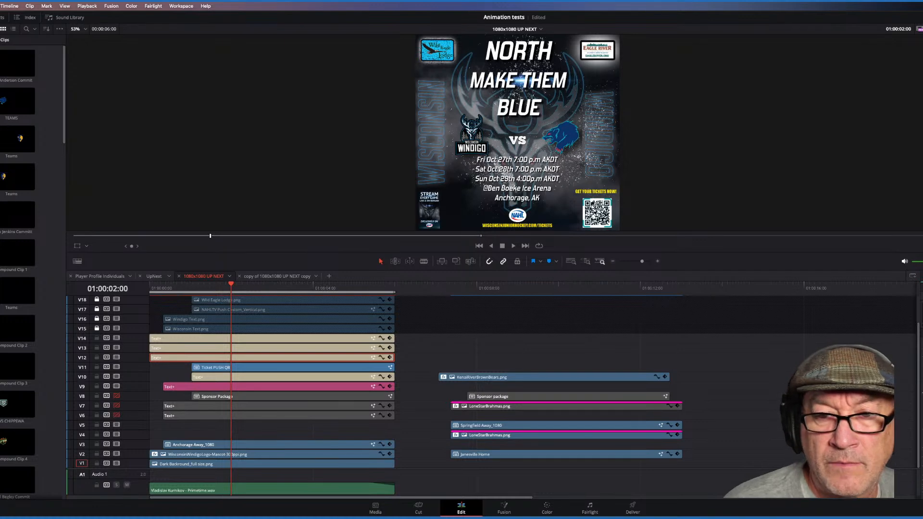
{"action": "left_click", "coordinate": [346, 347]}
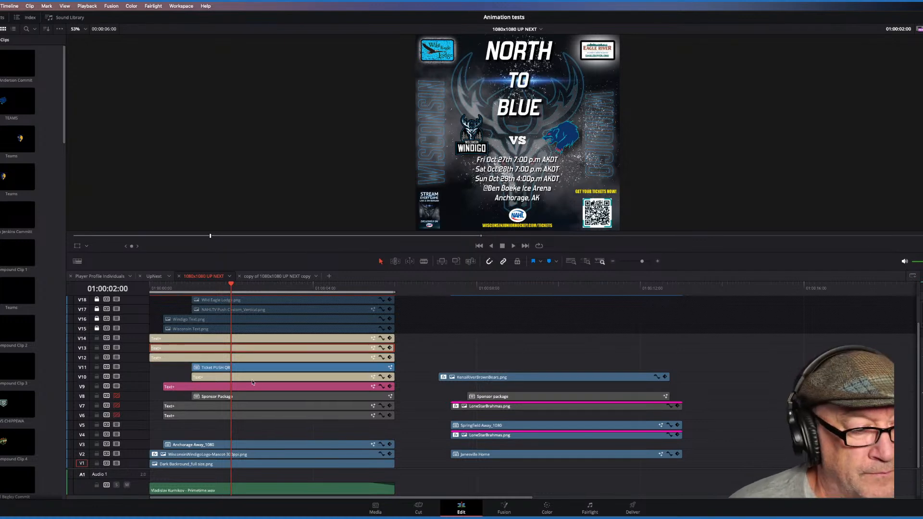
- Replace the last headline line, BLUE, on track V14 with "ALASKA"
{"action": "left_click", "coordinate": [310, 340]}
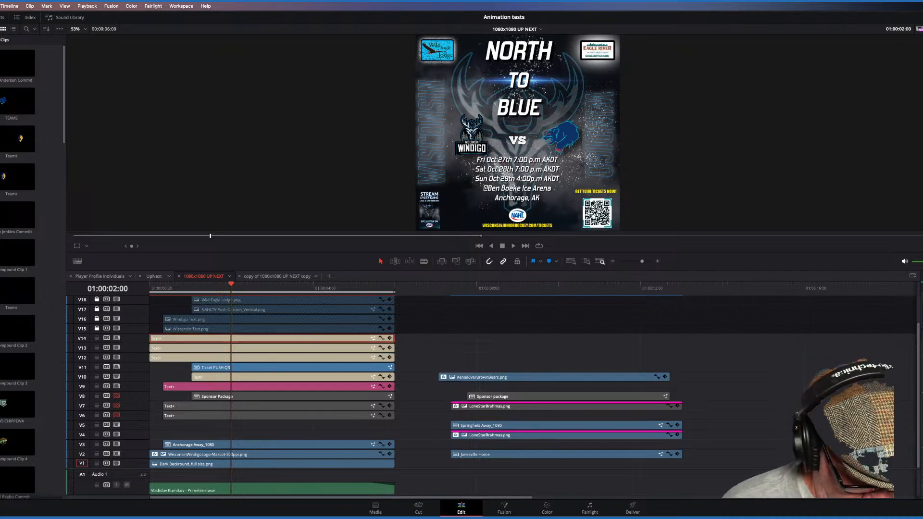
{"action": "type", "text": "ALASK"}
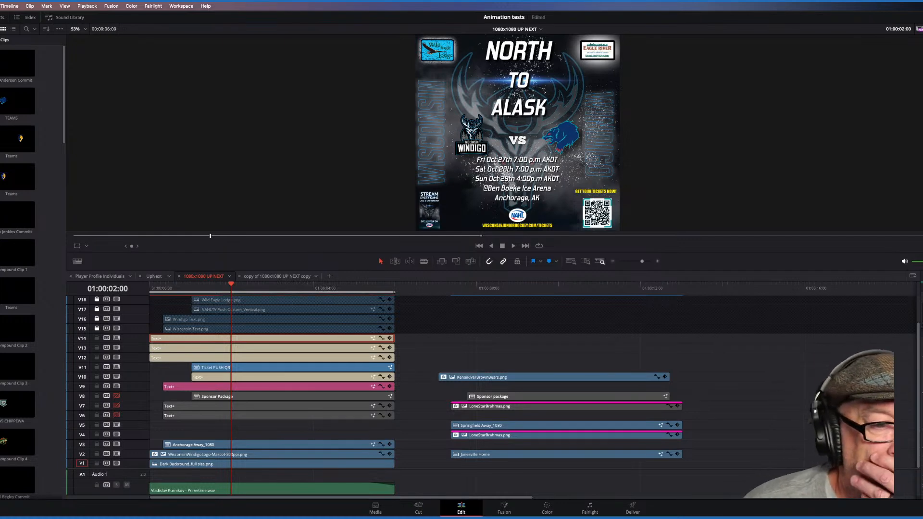
{"action": "type", "text": "A"}
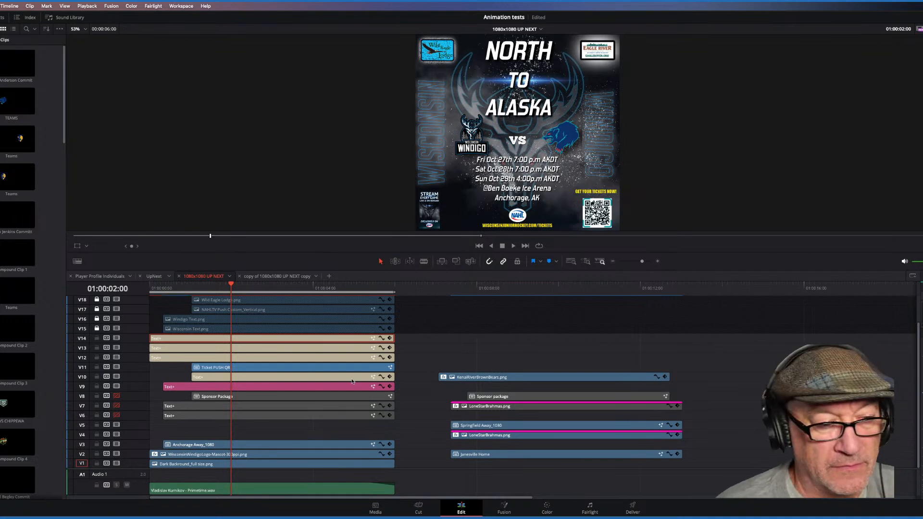
- Change the first headline line on V13 to "BATTLE" and the middle line on V12 to "IN"
{"action": "left_click", "coordinate": [353, 348]}
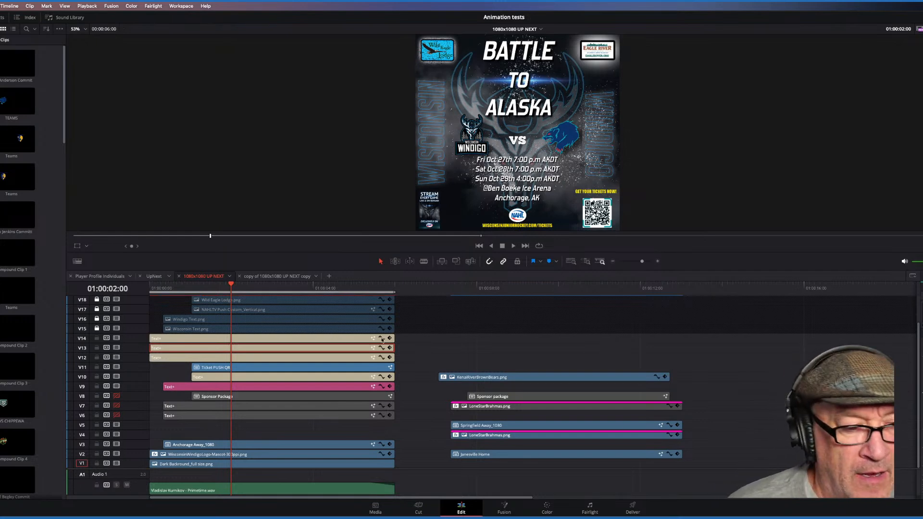
{"action": "left_click", "coordinate": [353, 337]}
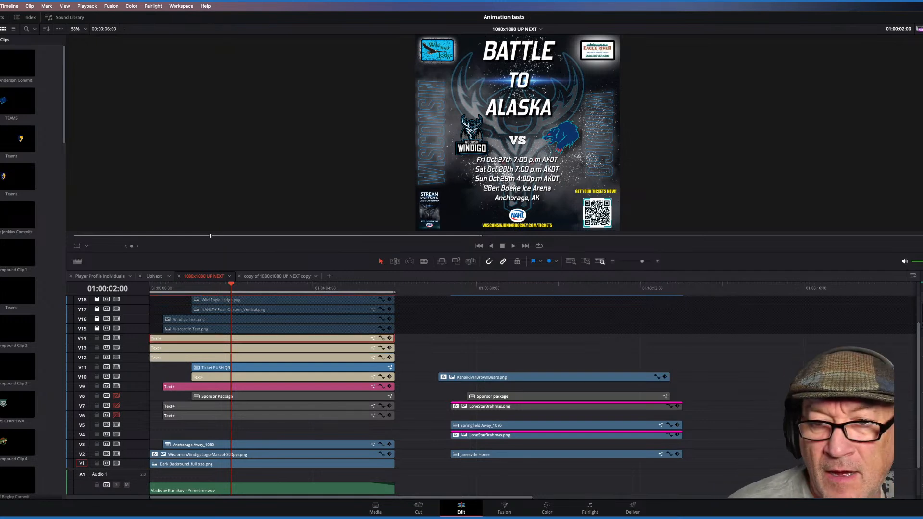
{"action": "left_click", "coordinate": [358, 358]}
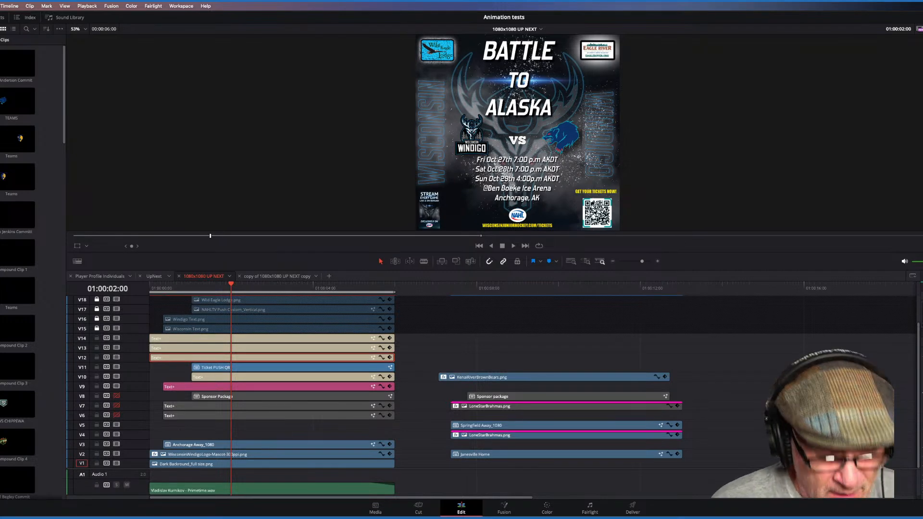
{"action": "type", "text": "IN"}
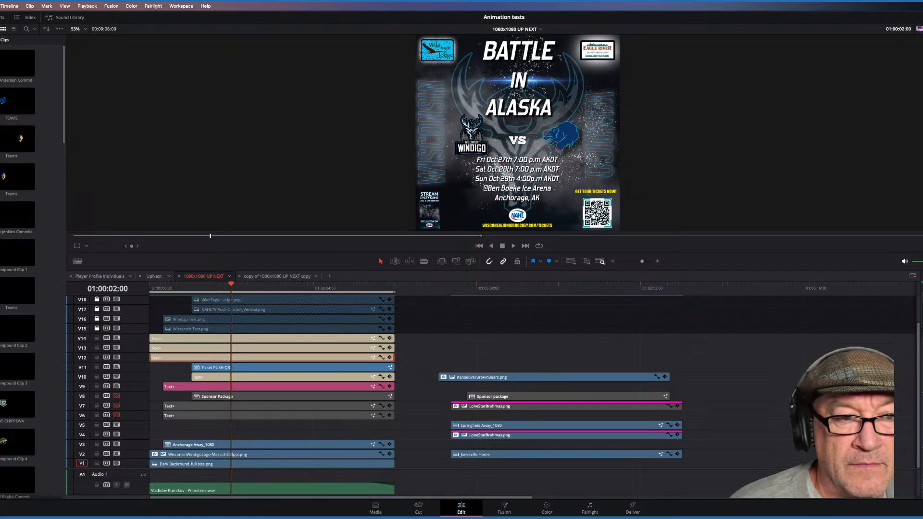
{"action": "left_click", "coordinate": [294, 347]}
{"action": "left_click", "coordinate": [302, 358]}
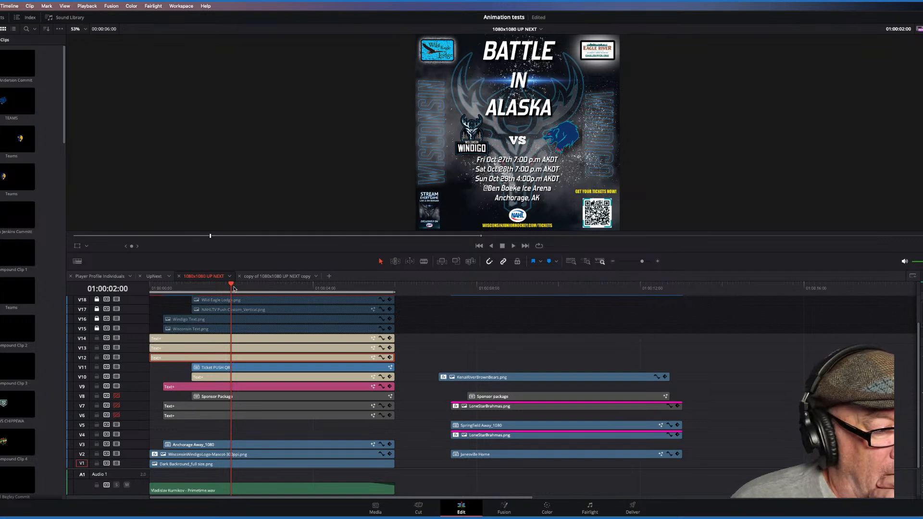
- Move the playhead to the start of the timeline and view the available render cache modes without changing the mode
{"action": "left_click_drag", "start_coordinate": [229, 286], "coordinate": [147, 285]}
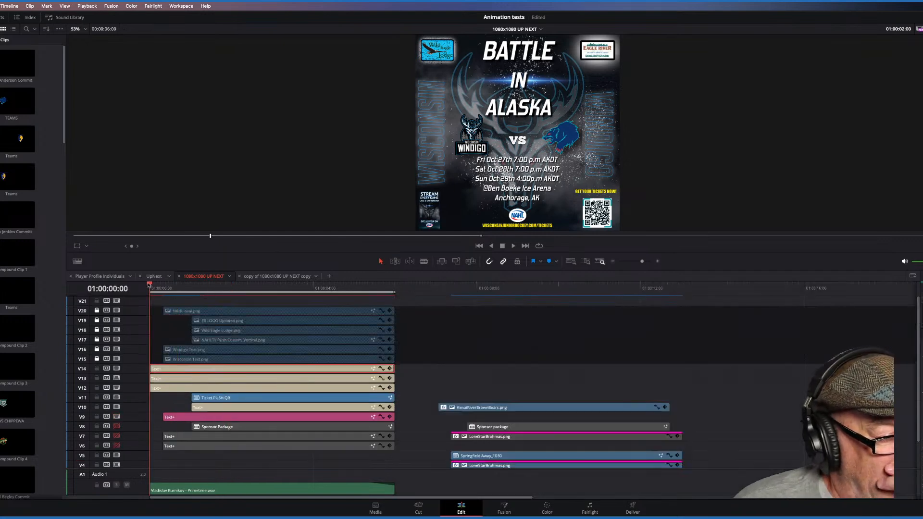
{"action": "left_click", "coordinate": [92, 6]}
{"action": "left_click", "coordinate": [92, 5]}
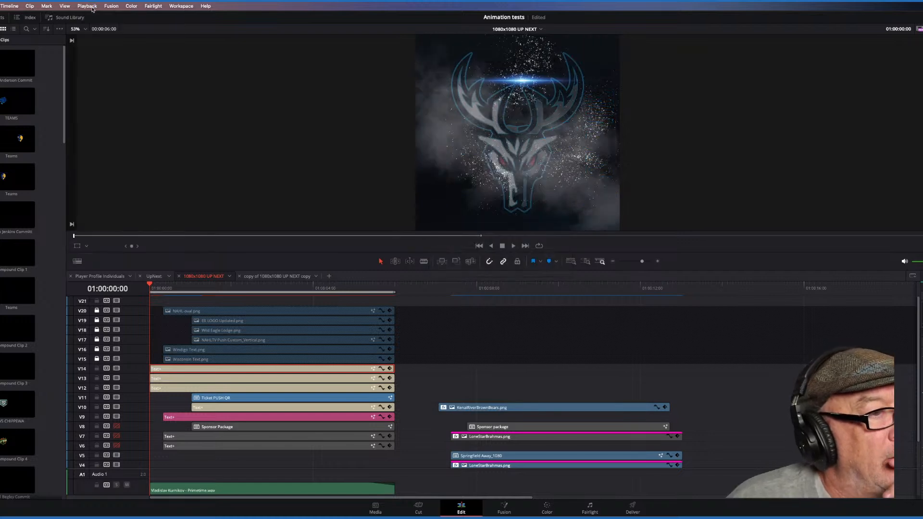
{"action": "left_click", "coordinate": [91, 6]}
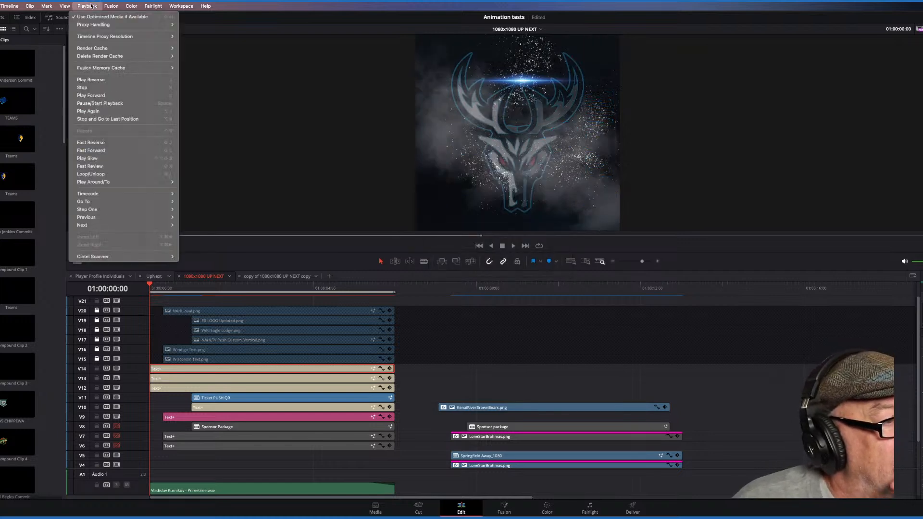
{"action": "mouse_move", "coordinate": [125, 50]}
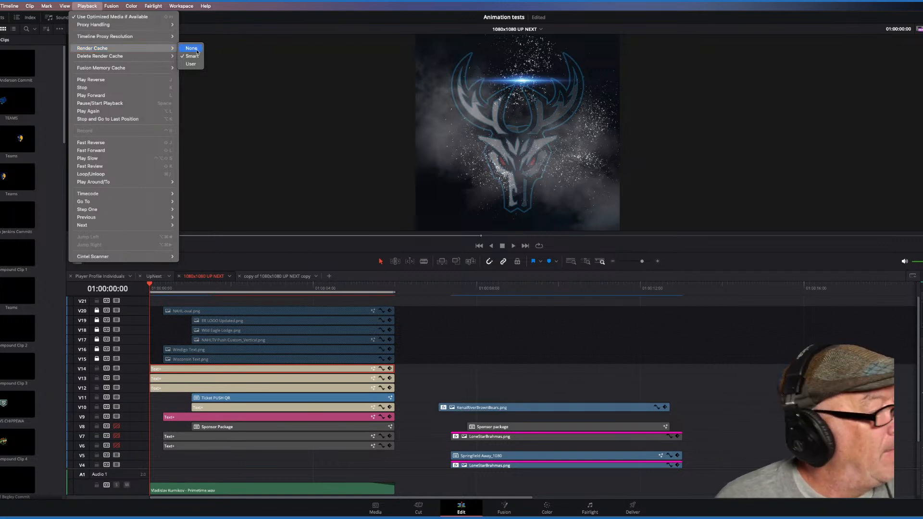
{"action": "left_click", "coordinate": [286, 18]}
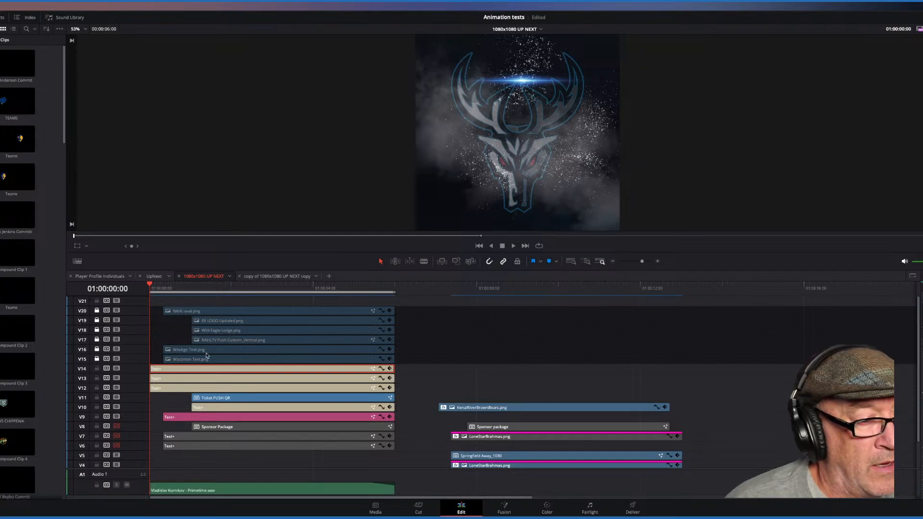
- Play the updated poster animation from the start of the timeline several times to review the BATTLE IN ALASKA headline
{"action": "left_click", "coordinate": [164, 289]}
{"action": "key", "text": "space"}
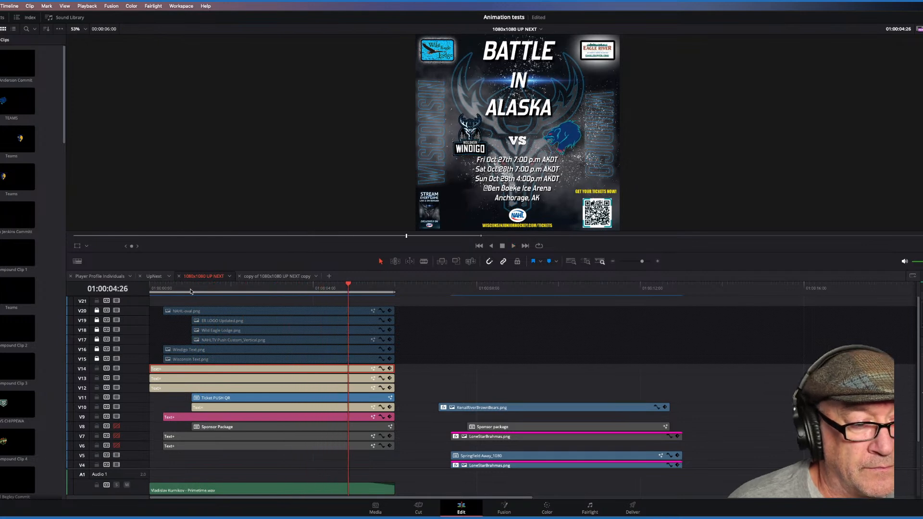
{"action": "left_click", "coordinate": [147, 289]}
{"action": "key", "text": "space"}
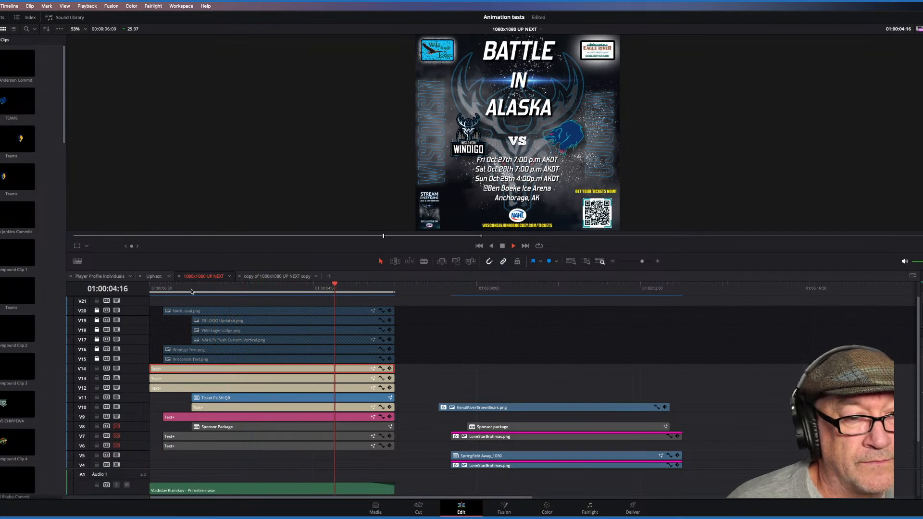
{"action": "key", "text": "space"}
{"action": "left_click", "coordinate": [151, 288]}
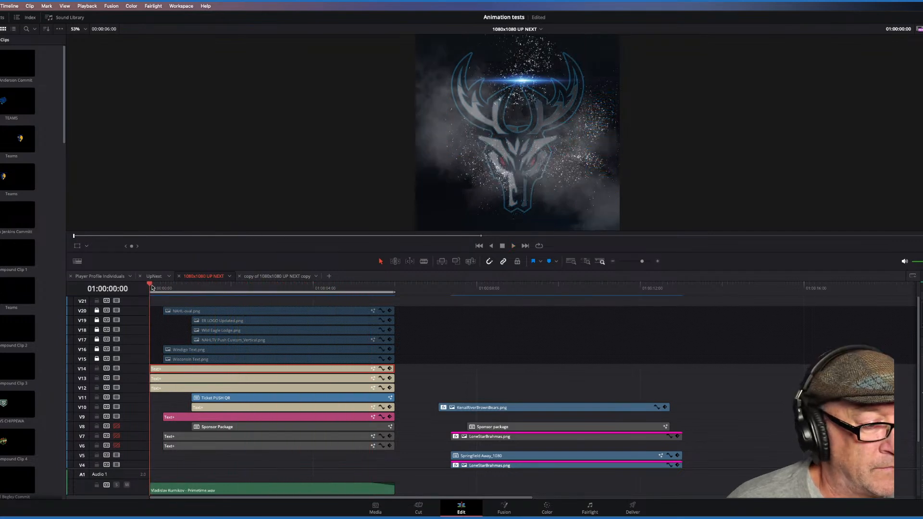
{"action": "key", "text": "space"}
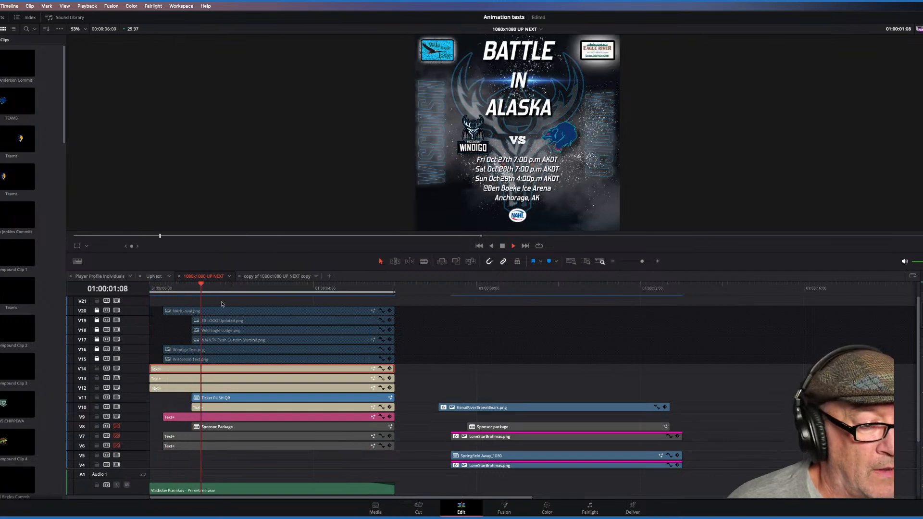
{"action": "key", "text": "space"}
- Replace the first headline line, BATTLE, on track V13 with "THREE"
{"action": "left_click", "coordinate": [265, 380]}
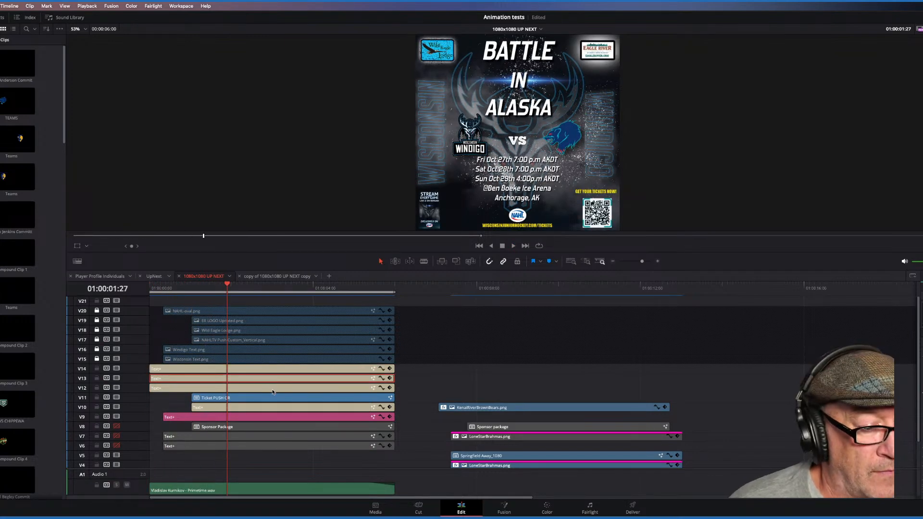
{"action": "left_click", "coordinate": [274, 389]}
{"action": "left_click", "coordinate": [336, 369]}
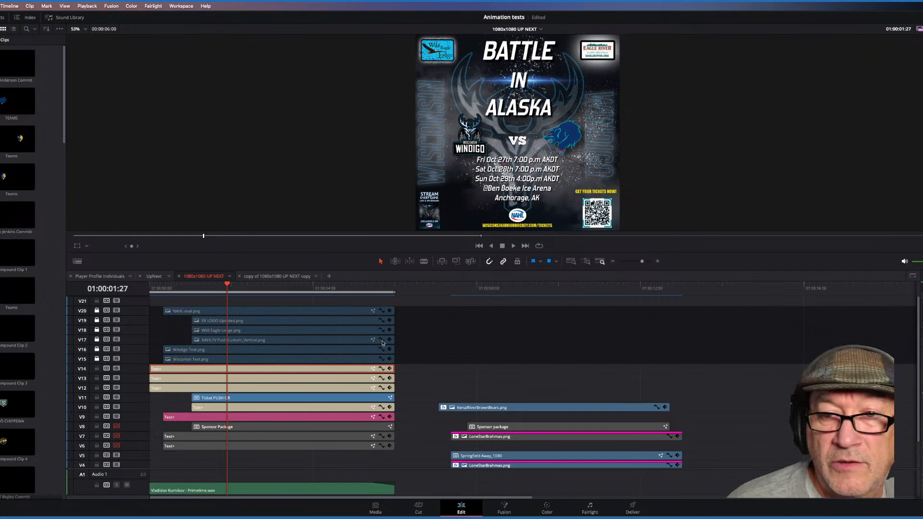
{"action": "left_click", "coordinate": [339, 390]}
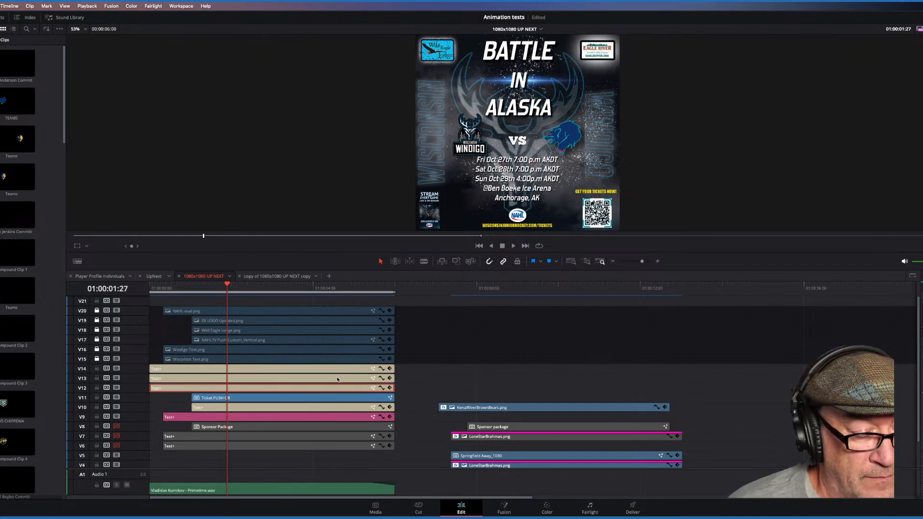
{"action": "left_click", "coordinate": [338, 379]}
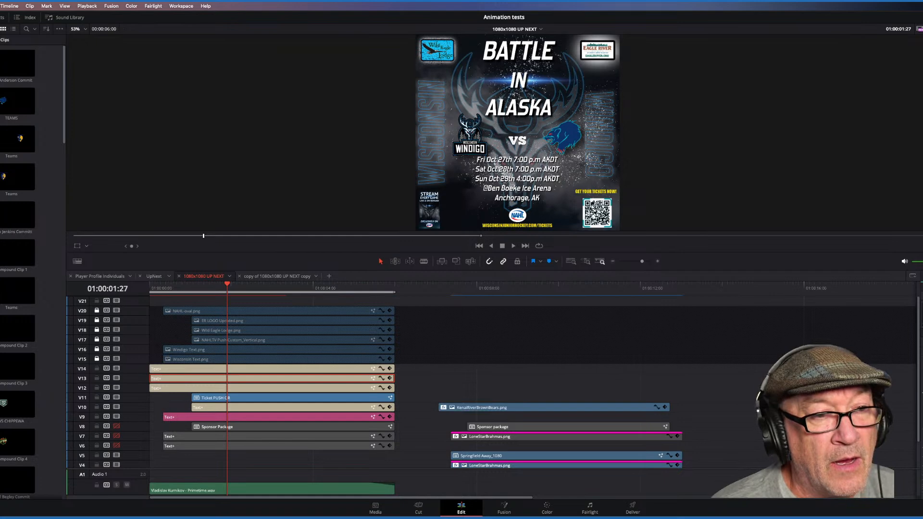
{"action": "type", "text": "Thr"}
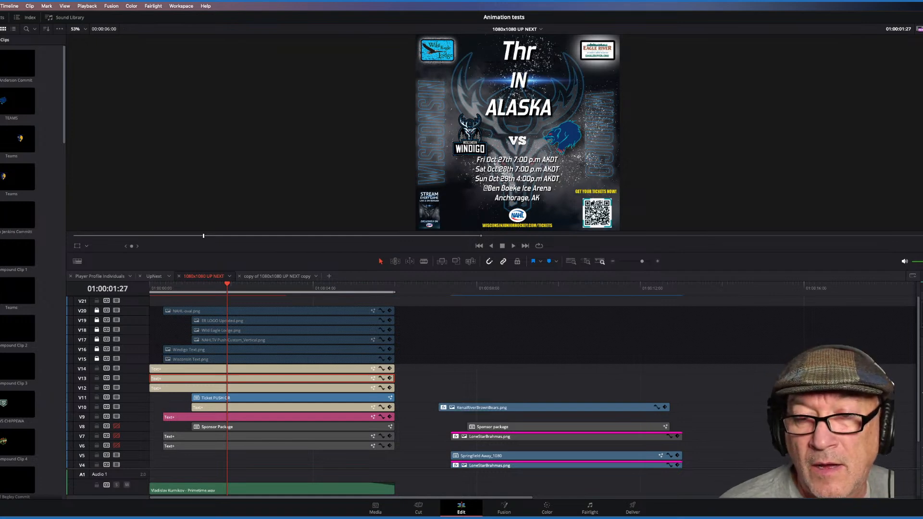
{"action": "key", "text": "BackSpace"}
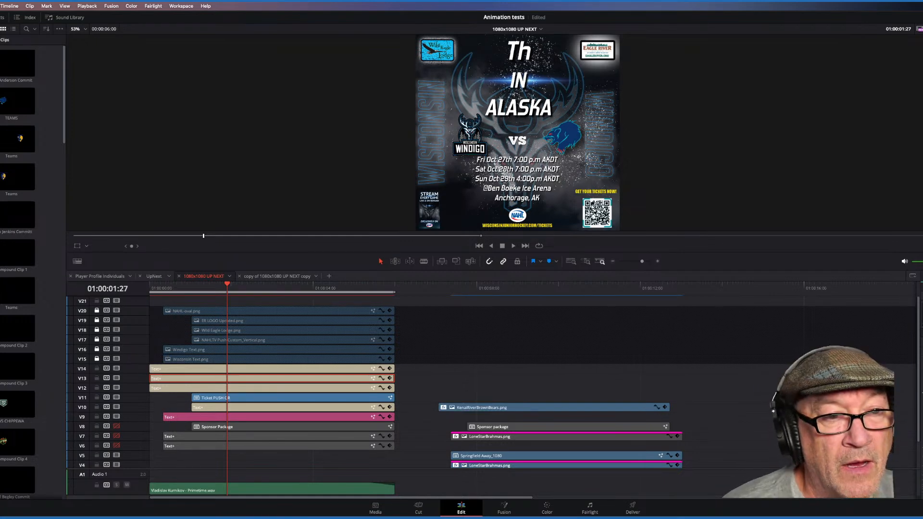
{"action": "type", "text": "re"}
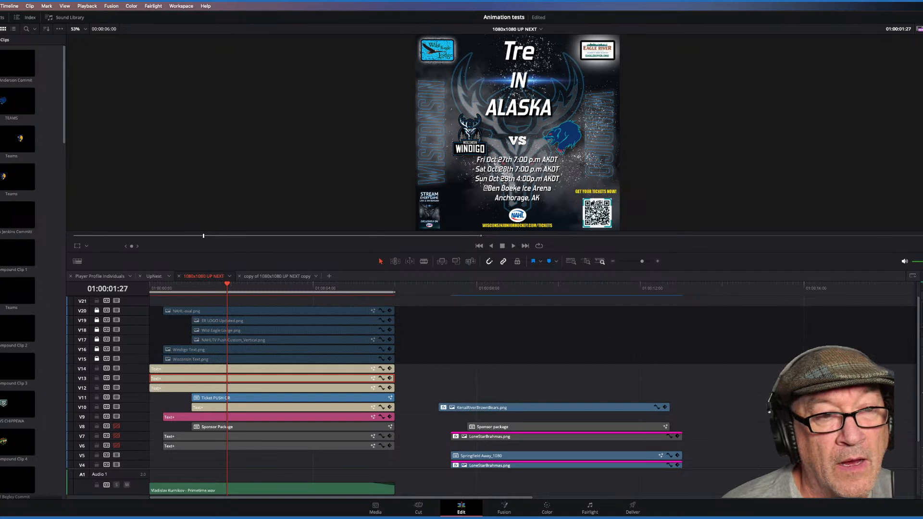
{"action": "key", "text": "BackSpace"}
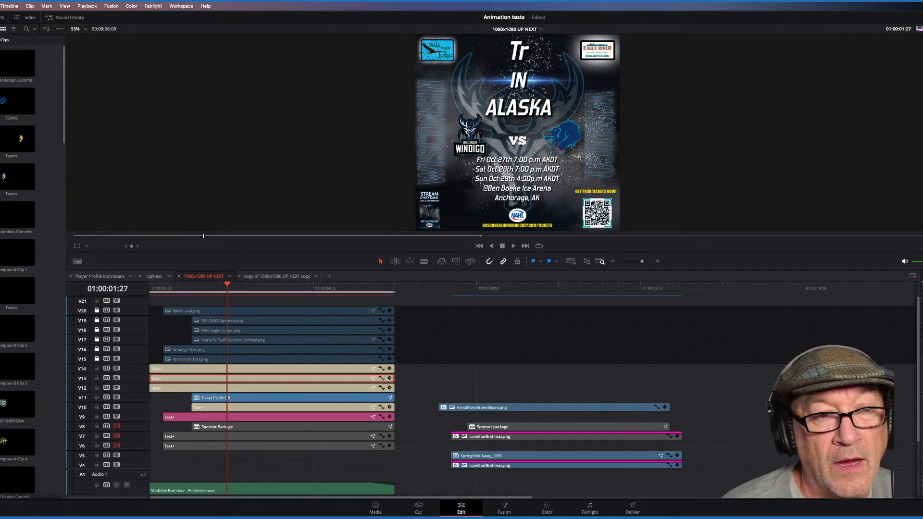
{"action": "key", "text": "BackSpace"}
{"action": "key", "text": "BackSpace"}
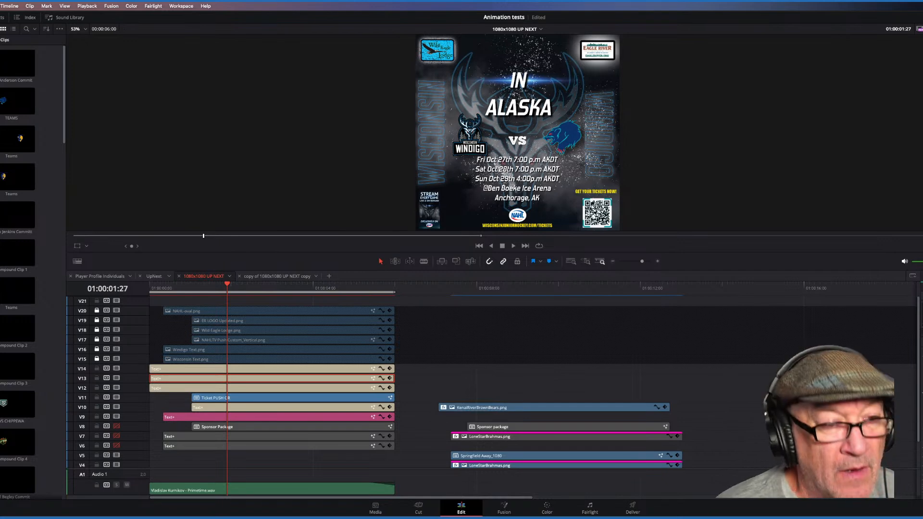
{"action": "type", "text": "Th"}
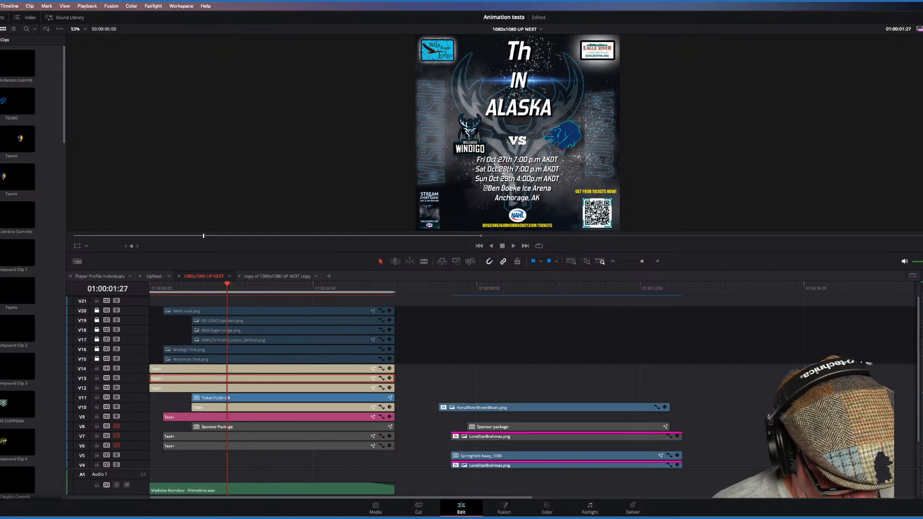
{"action": "key", "text": "BackSpace"}
{"action": "type", "text": "HREE"}
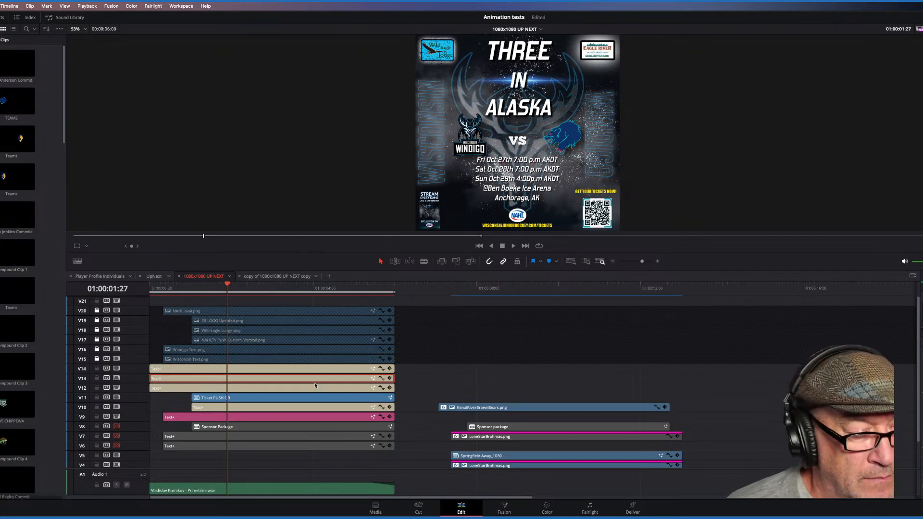
- Change the middle headline line on track V12 to "MORE IN"
{"action": "left_click", "coordinate": [331, 371]}
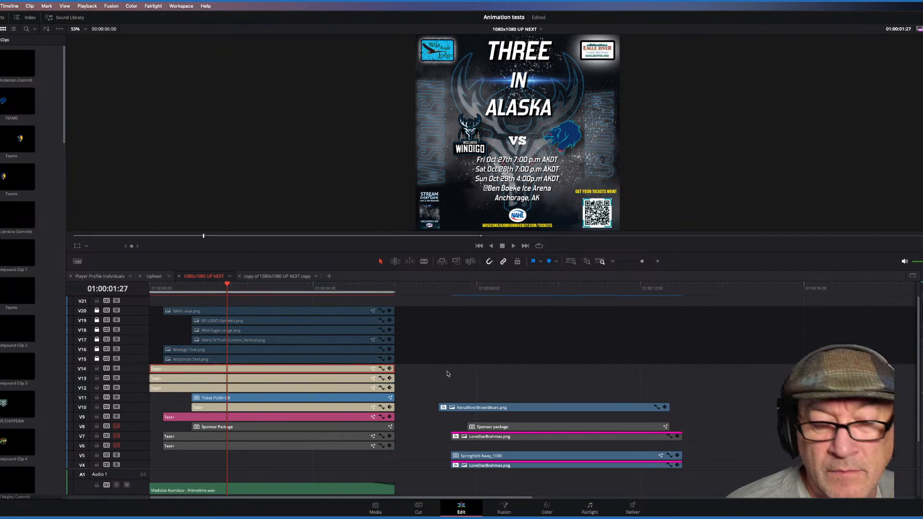
{"action": "left_click", "coordinate": [383, 388]}
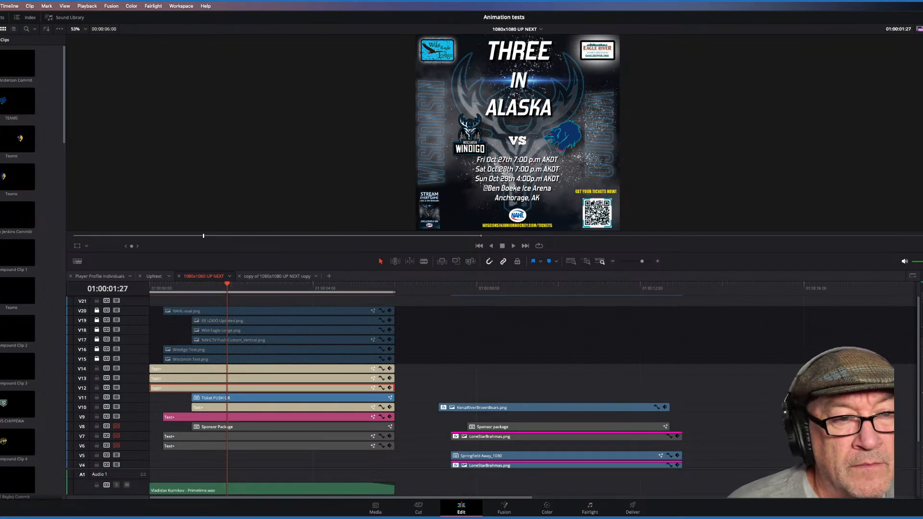
{"action": "type", "text": "MORE"}
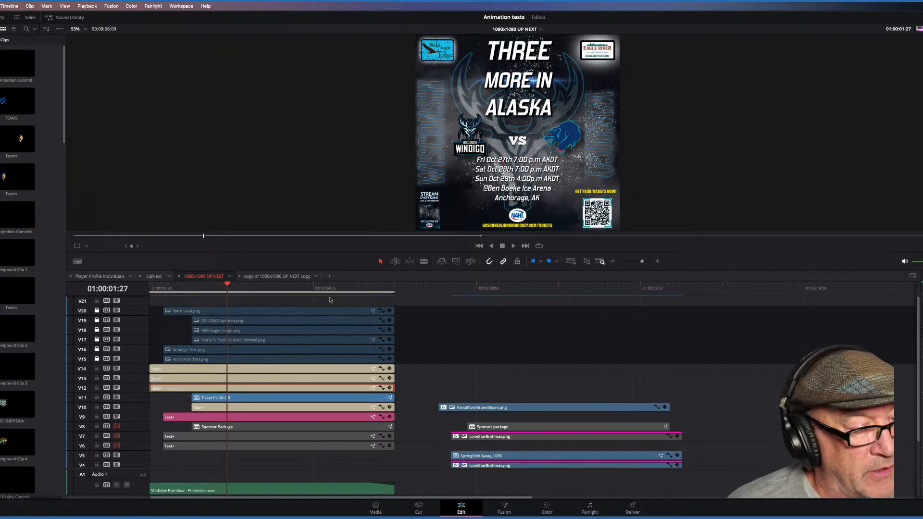
- Play the animation from the start of the timeline to check the THREE MORE IN ALASKA headline
{"action": "left_click", "coordinate": [159, 288]}
{"action": "left_click", "coordinate": [147, 288]}
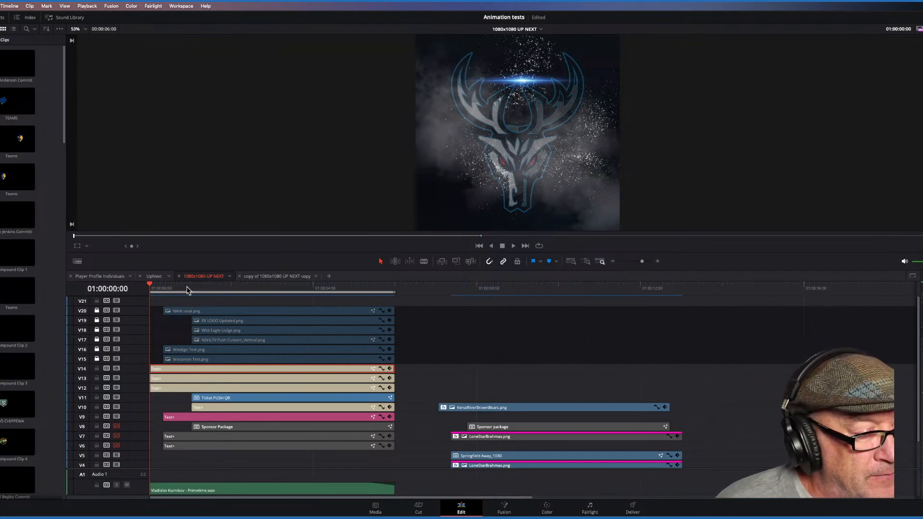
{"action": "key", "text": "space"}
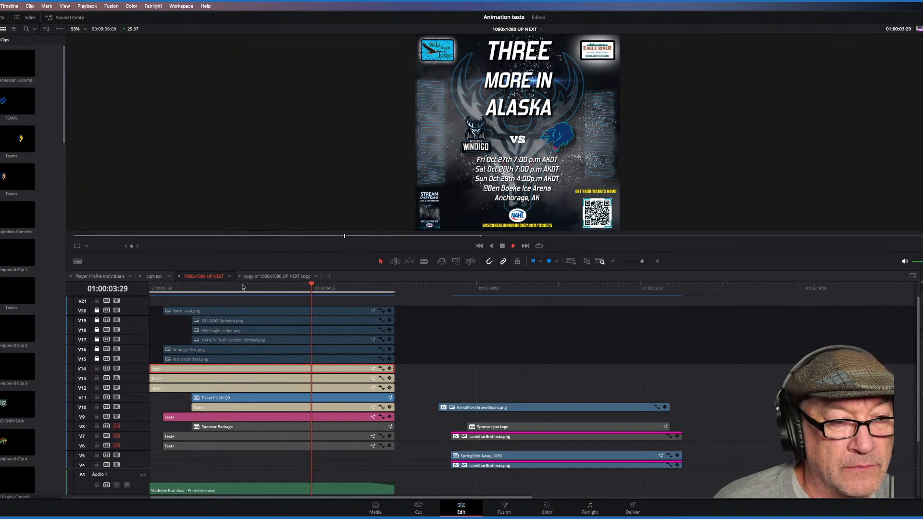
{"action": "key", "text": "space"}
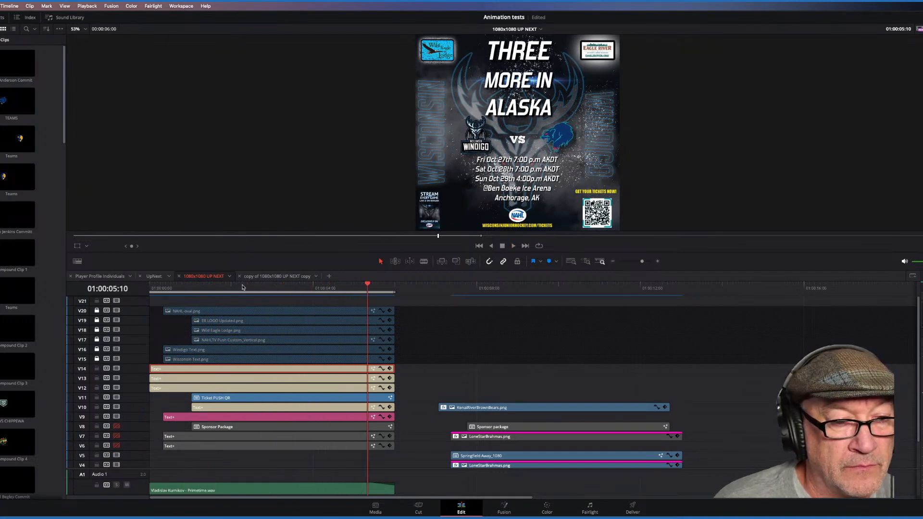
- Go to the Deliver page and choose the Windigo Up Next folder as the render destination
{"action": "left_click", "coordinate": [634, 508]}
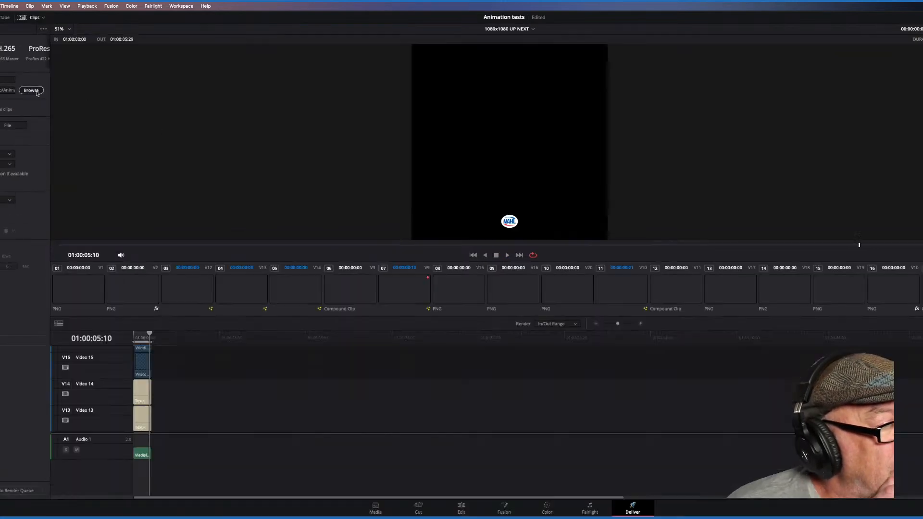
{"action": "left_click", "coordinate": [31, 90]}
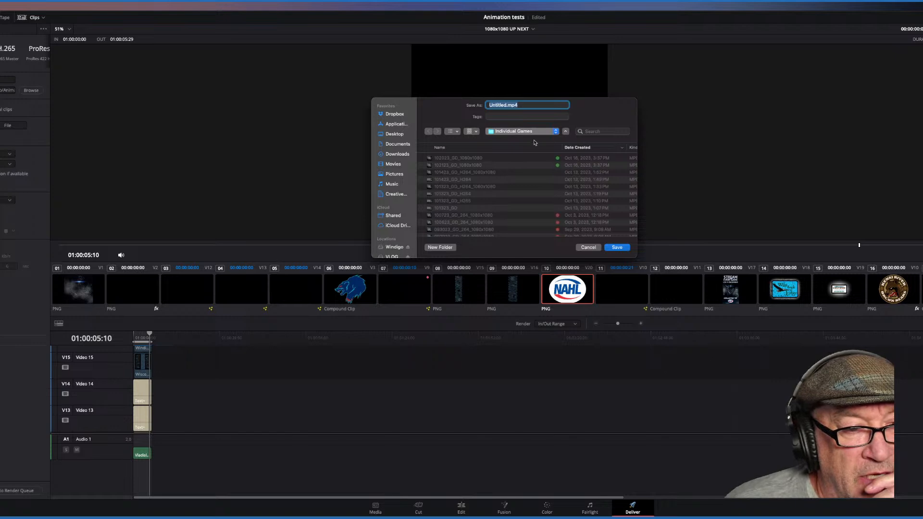
{"action": "left_click", "coordinate": [536, 143]}
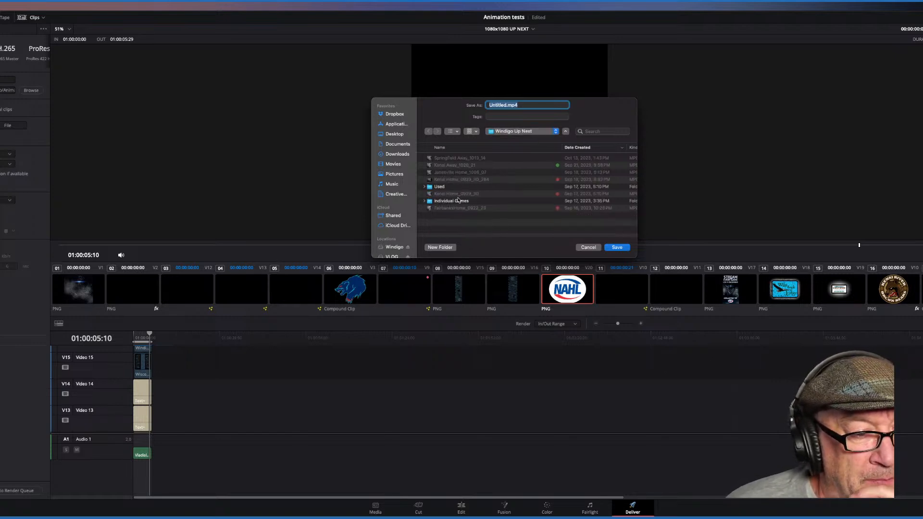
- Base the output file name on Kenai Away_1020_21, change it to "Anchorage Away_1027_28_29", and save the destination
{"action": "left_click", "coordinate": [451, 166]}
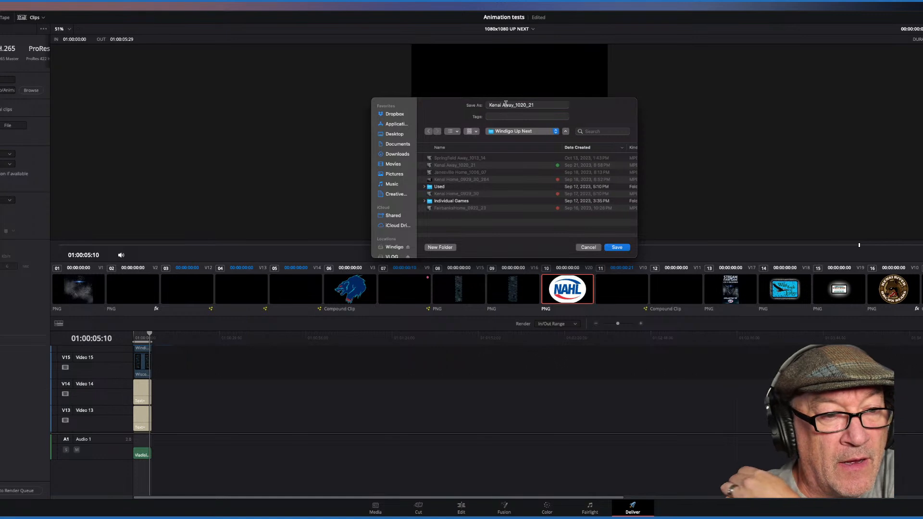
{"action": "left_click", "coordinate": [485, 105]}
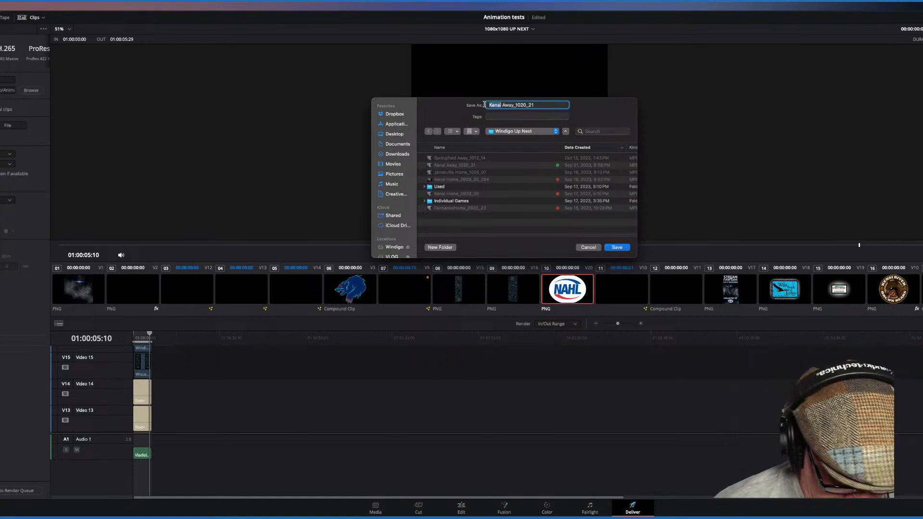
{"action": "type", "text": "Anchor"}
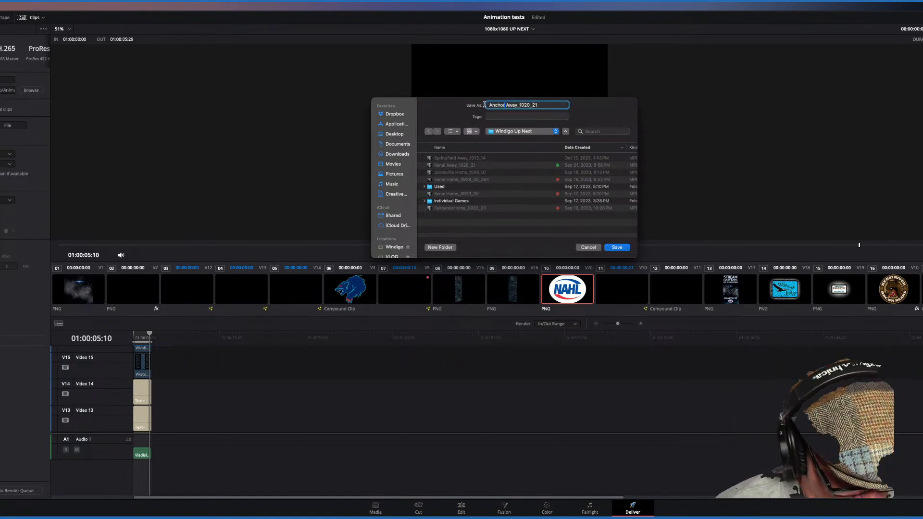
{"action": "type", "text": "age"}
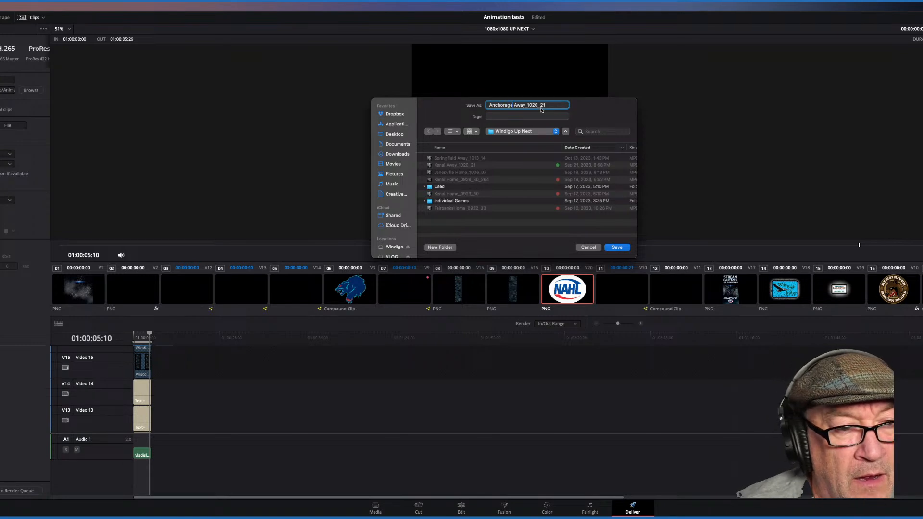
{"action": "left_click", "coordinate": [537, 104]}
{"action": "key", "text": "BackSpace"}
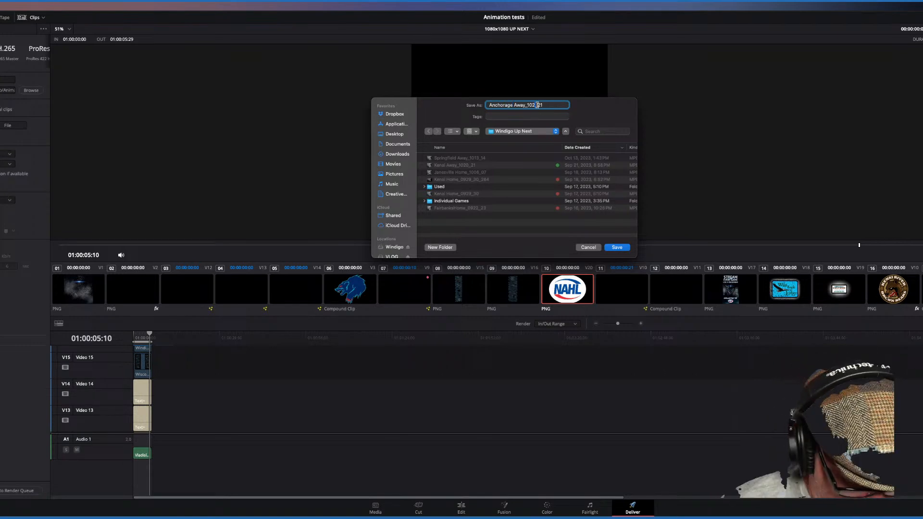
{"action": "type", "text": "7"}
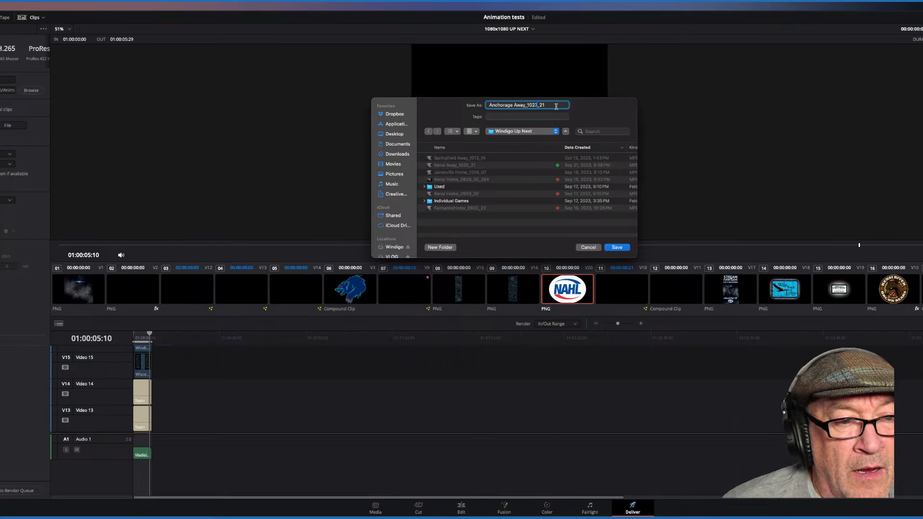
{"action": "left_click", "coordinate": [550, 105]}
{"action": "key", "text": "BackSpace"}
{"action": "type", "text": "8_29"}
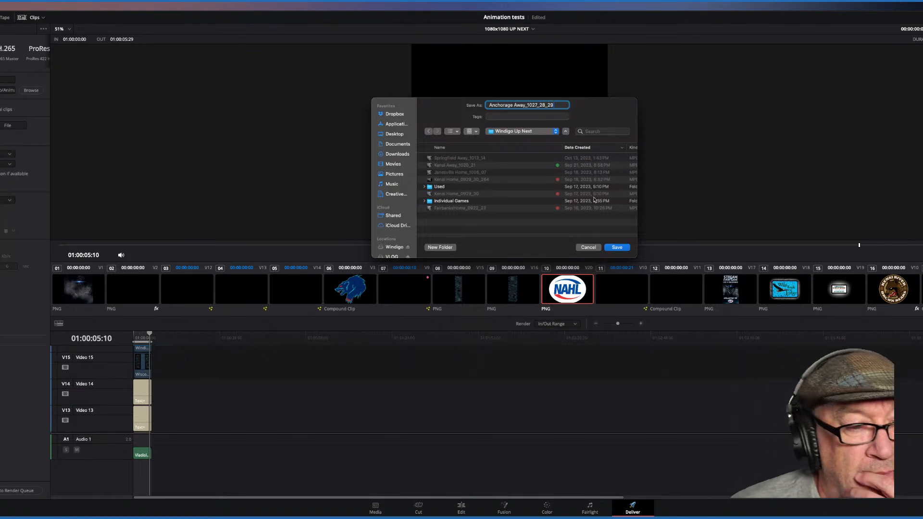
{"action": "left_click", "coordinate": [619, 247]}
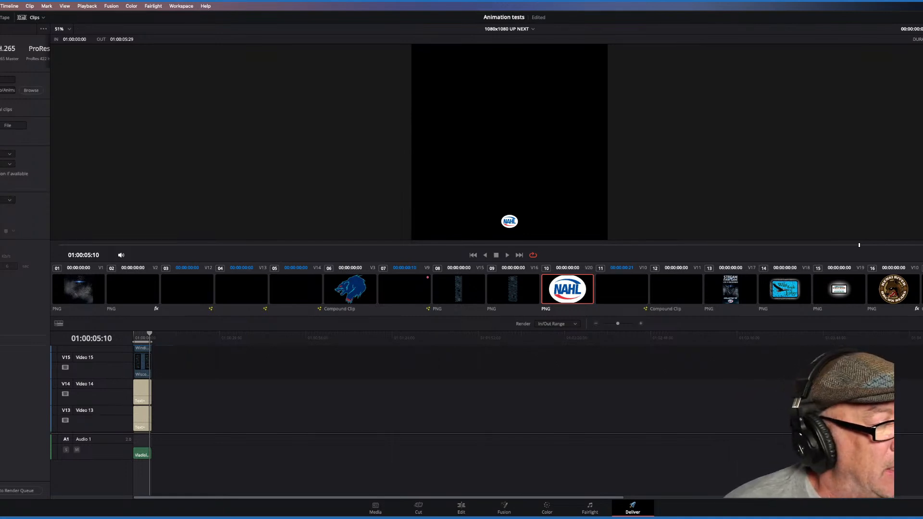
- Add the Anchorage Away_1027_28_29 job to the render queue, render it, and return to the Edit page
{"action": "left_click", "coordinate": [19, 491]}
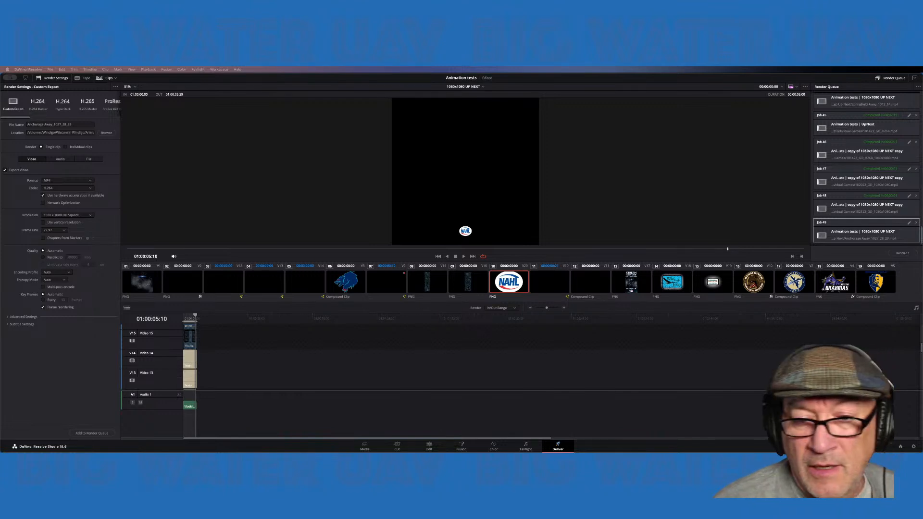
{"action": "left_click", "coordinate": [904, 255]}
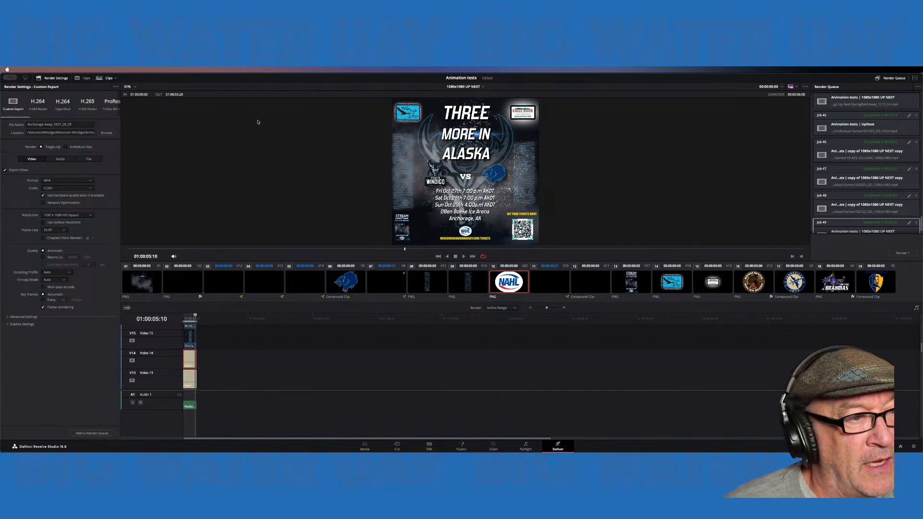
{"action": "left_click", "coordinate": [429, 448]}
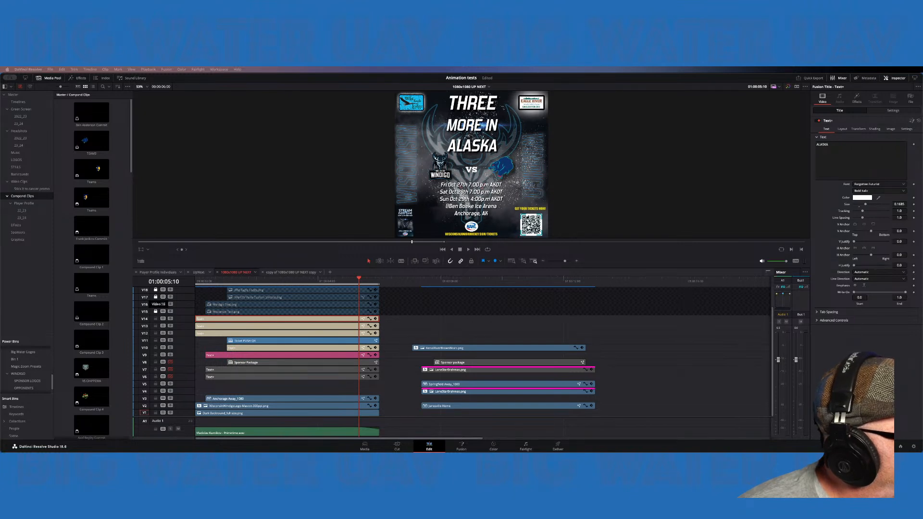
- Check the headline's title layers and replace the first line, THREE, with "A"
{"action": "left_click", "coordinate": [296, 323]}
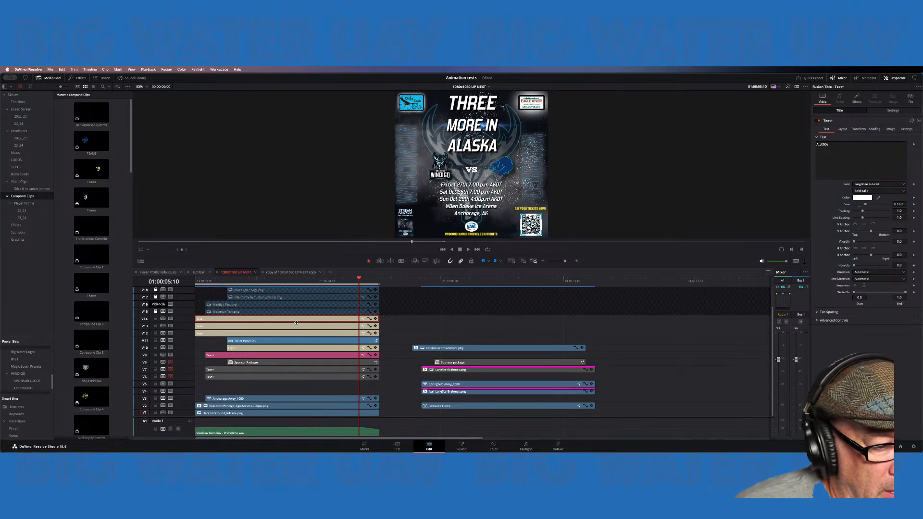
{"action": "left_click", "coordinate": [300, 327]}
{"action": "left_click", "coordinate": [309, 320]}
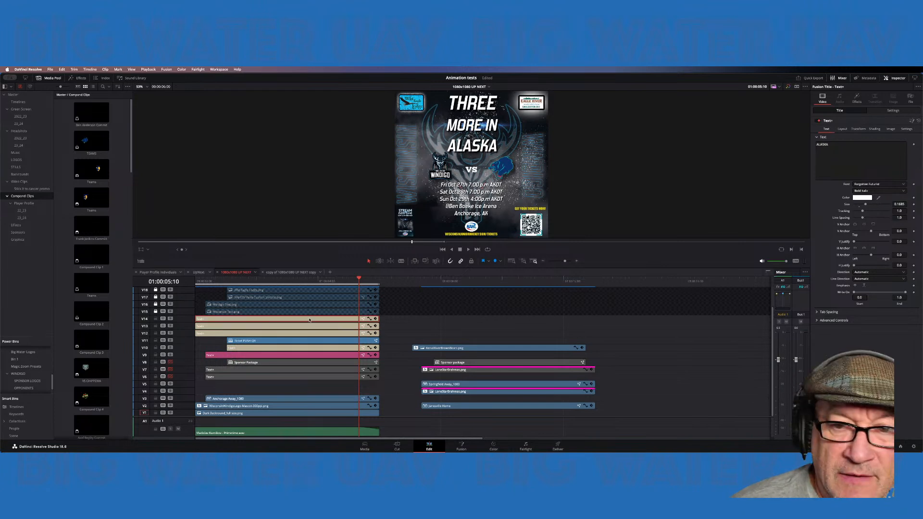
{"action": "left_click", "coordinate": [310, 326]}
{"action": "left_click", "coordinate": [309, 334]}
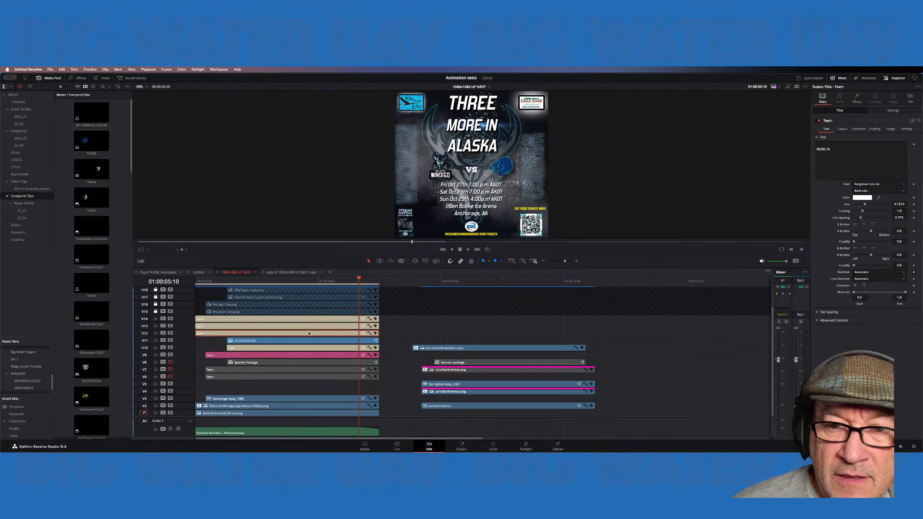
{"action": "left_click", "coordinate": [318, 320]}
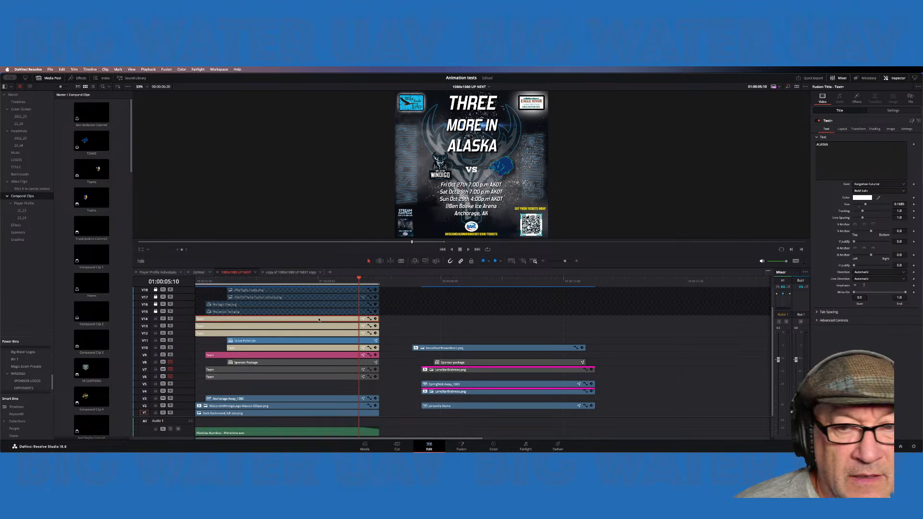
{"action": "left_click", "coordinate": [317, 327]}
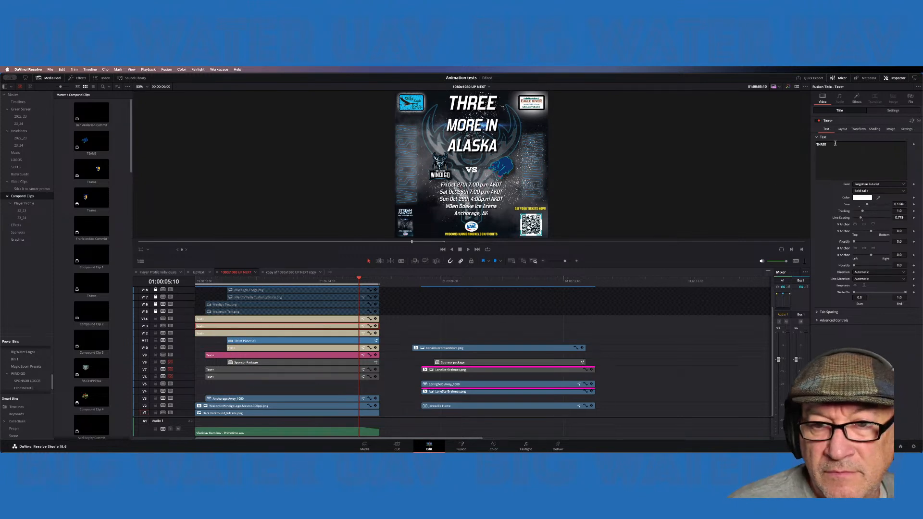
{"action": "left_click_drag", "start_coordinate": [828, 145], "coordinate": [808, 143]}
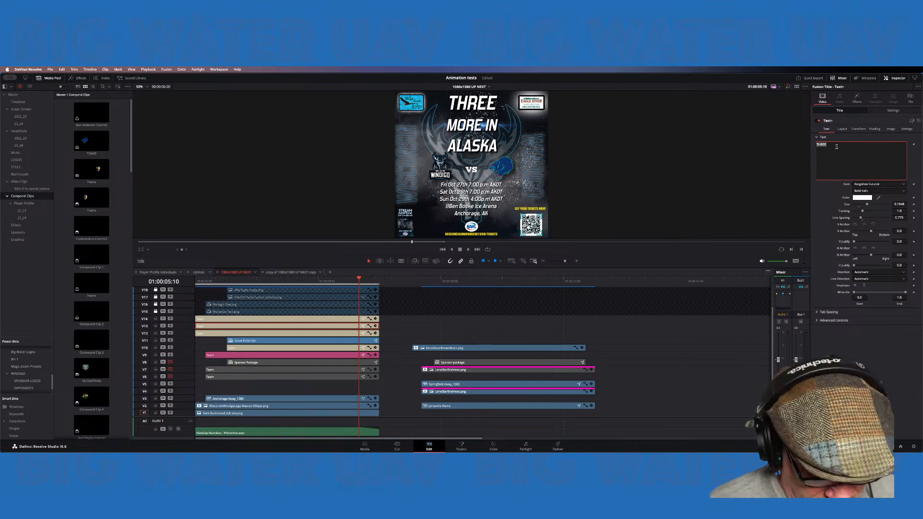
{"action": "type", "text": "A"}
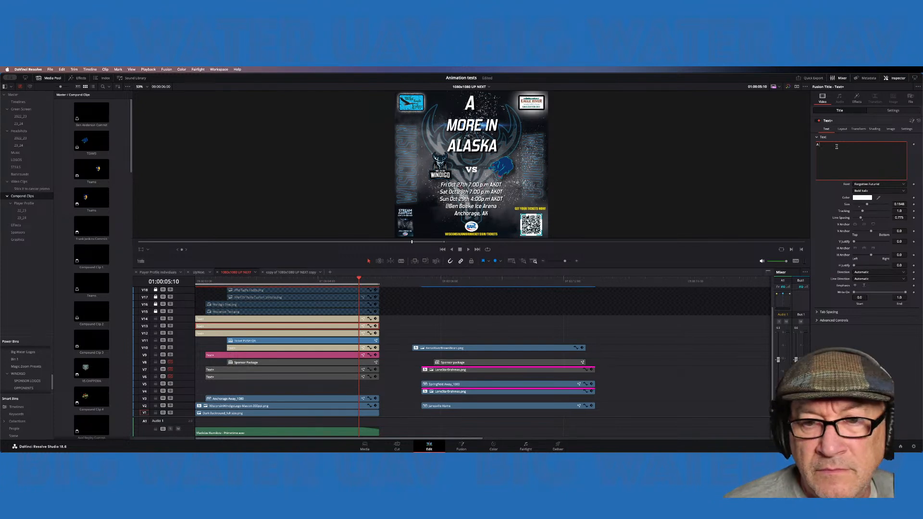
- Replace the headline's second line, MORE IN, with "TRIPLE"
{"action": "left_click", "coordinate": [326, 319]}
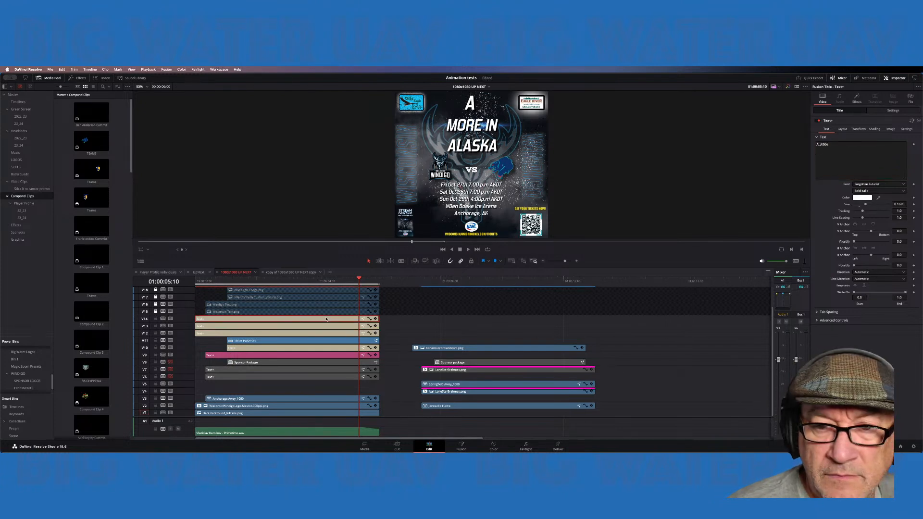
{"action": "left_click", "coordinate": [326, 333]}
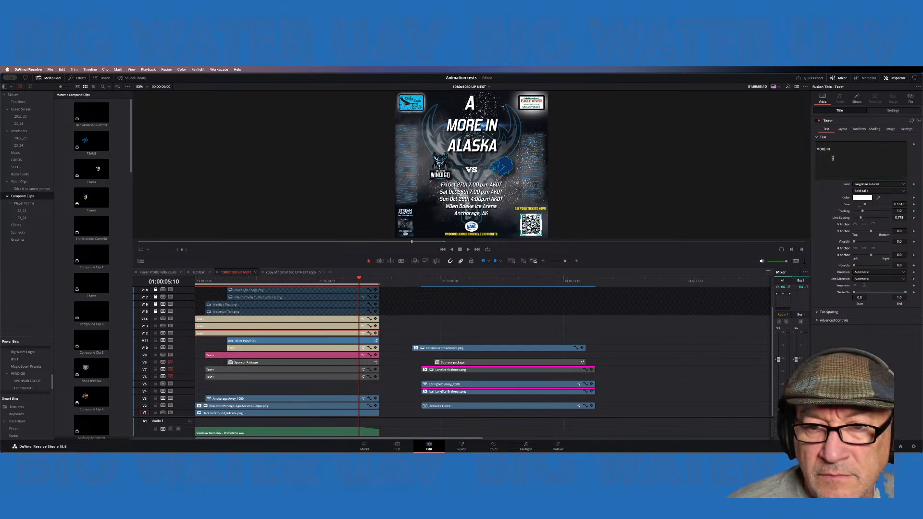
{"action": "left_click_drag", "start_coordinate": [833, 158], "coordinate": [812, 151]}
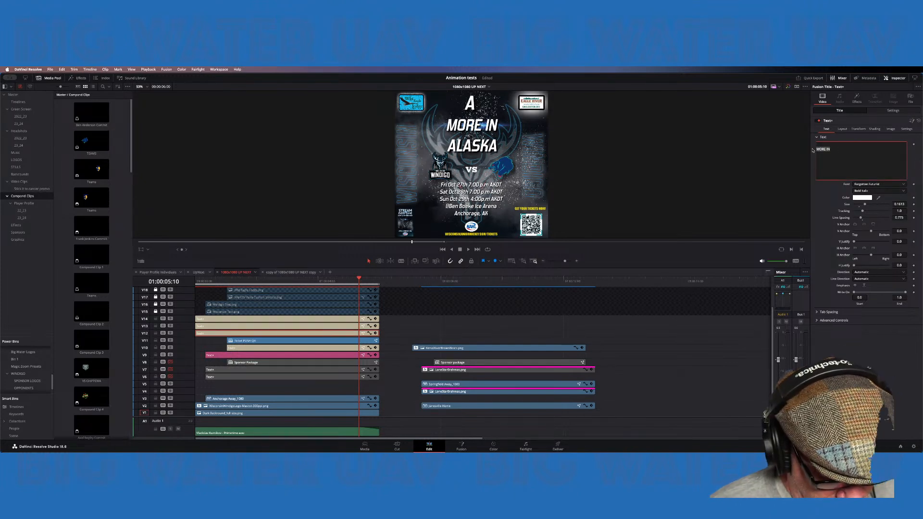
{"action": "type", "text": "TR"}
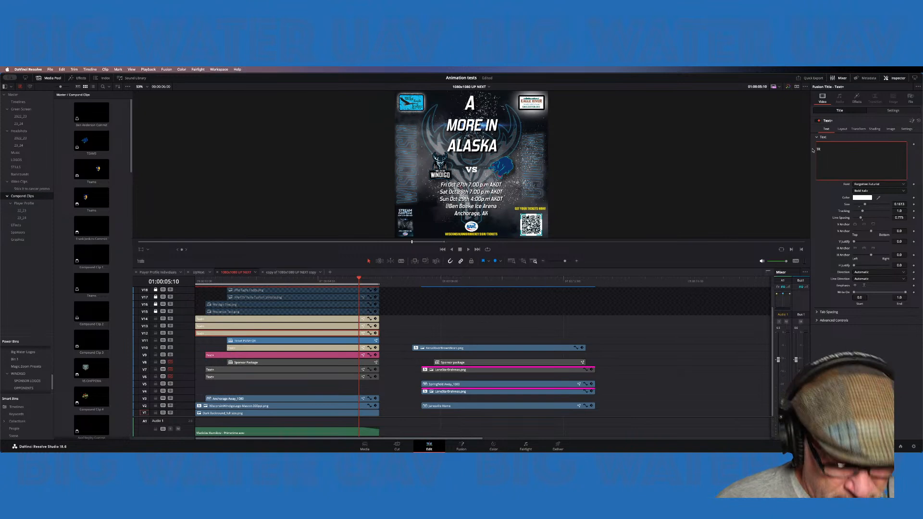
{"action": "type", "text": "IPLE"}
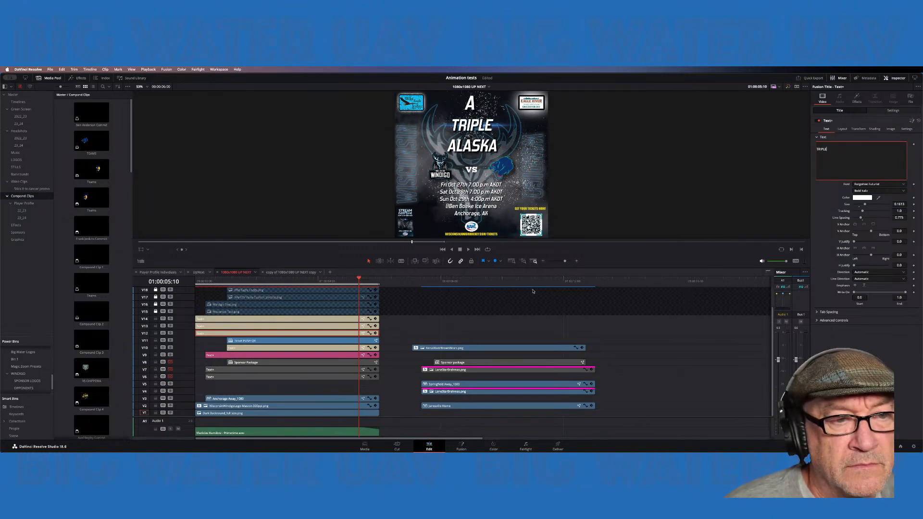
- Replace the headline's third line, ALASKA, with "TREAT" and check the text of all three title layers
{"action": "left_click", "coordinate": [321, 326]}
{"action": "left_click", "coordinate": [328, 320]}
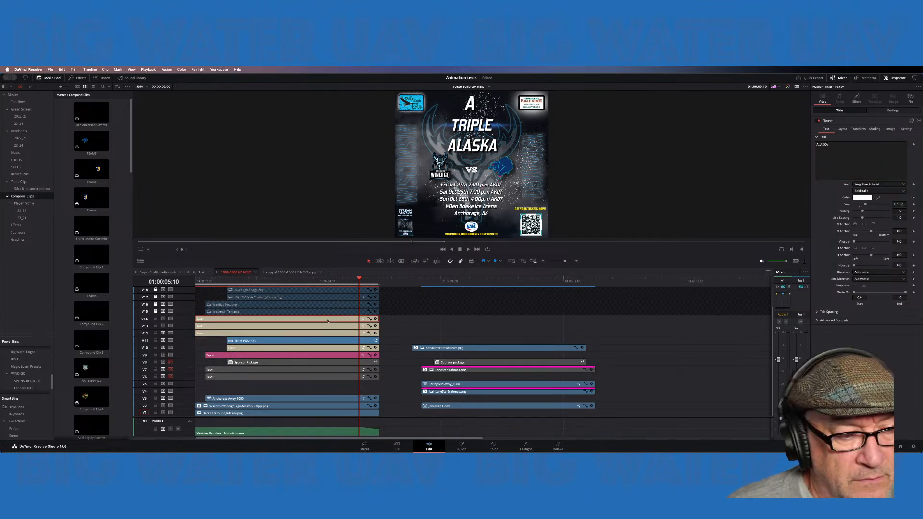
{"action": "double_click", "coordinate": [838, 147]}
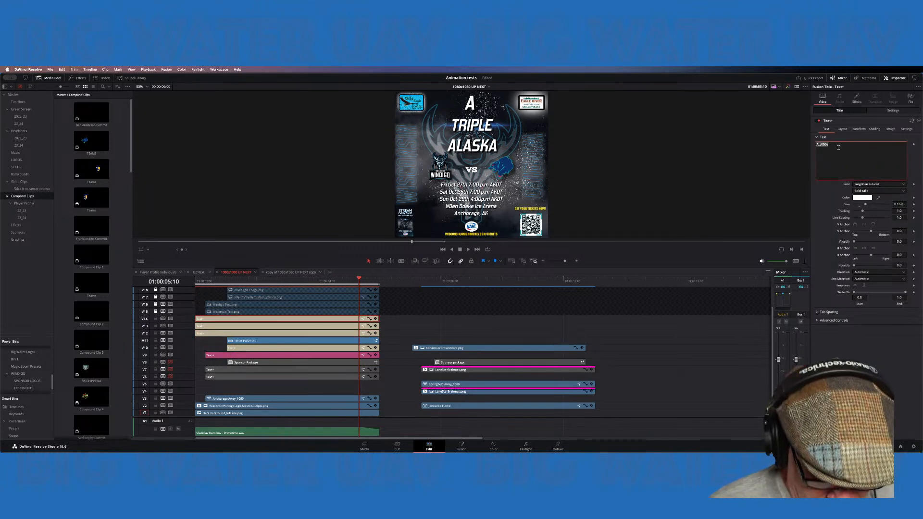
{"action": "type", "text": "TREAT"}
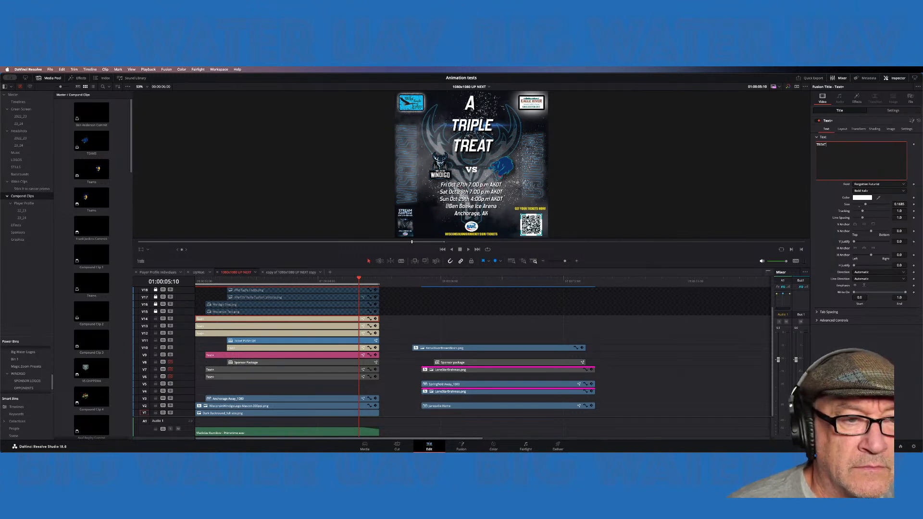
{"action": "left_click", "coordinate": [326, 326]}
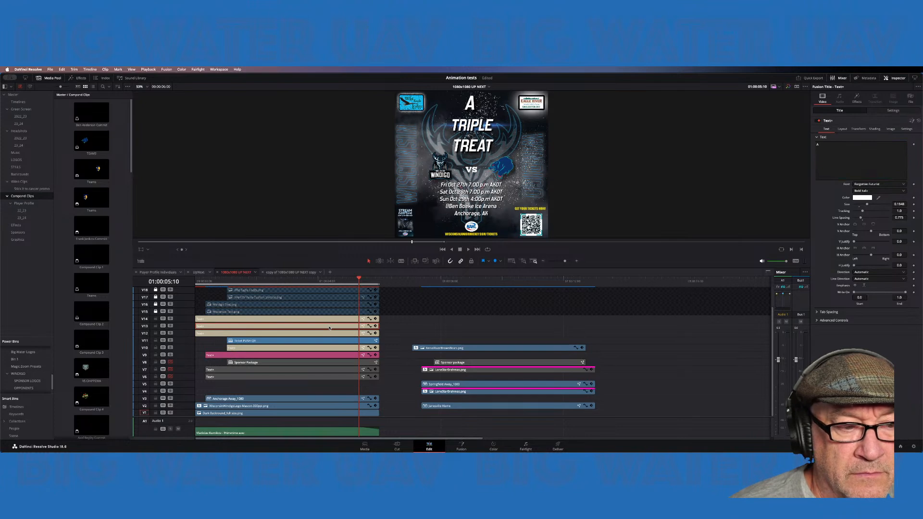
{"action": "left_click", "coordinate": [332, 320]}
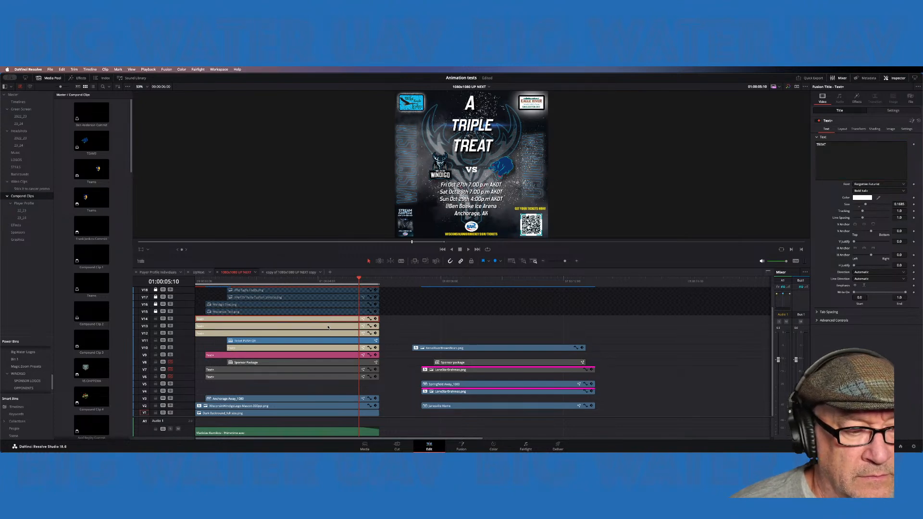
{"action": "left_click", "coordinate": [329, 328]}
{"action": "left_click", "coordinate": [328, 334]}
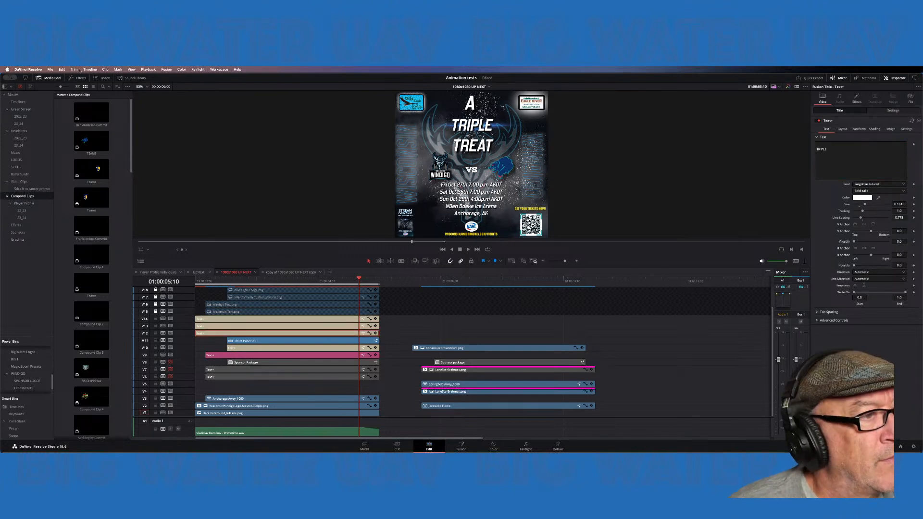
- Undo the headline wording changes on all three title layers
{"action": "left_click", "coordinate": [63, 70]}
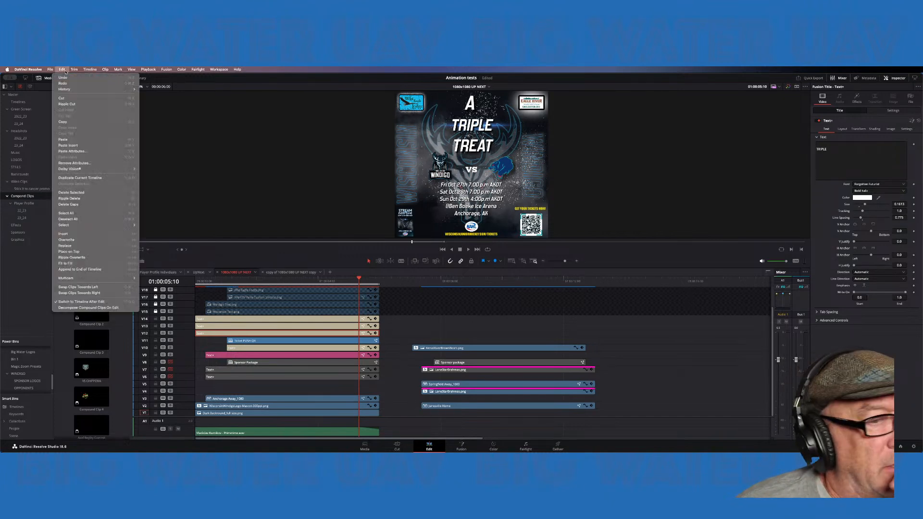
{"action": "left_click", "coordinate": [63, 78]}
{"action": "left_click", "coordinate": [61, 72]}
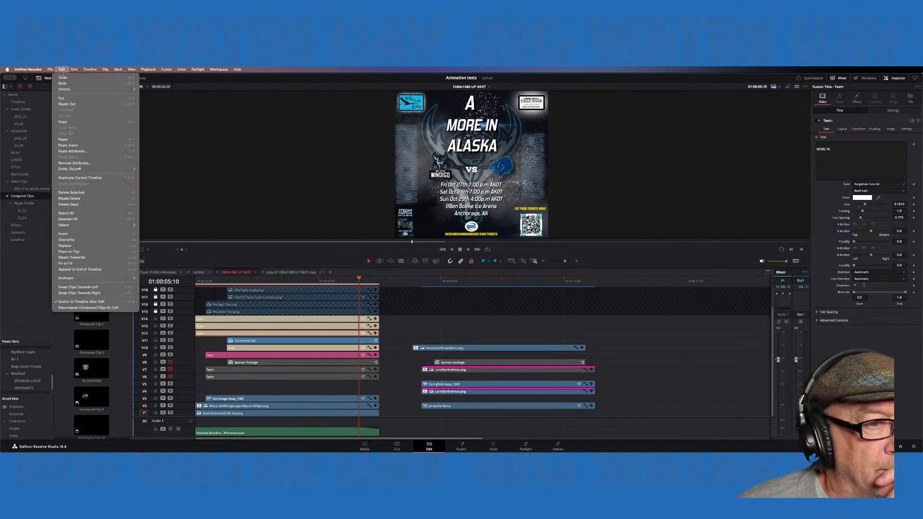
{"action": "left_click", "coordinate": [64, 77]}
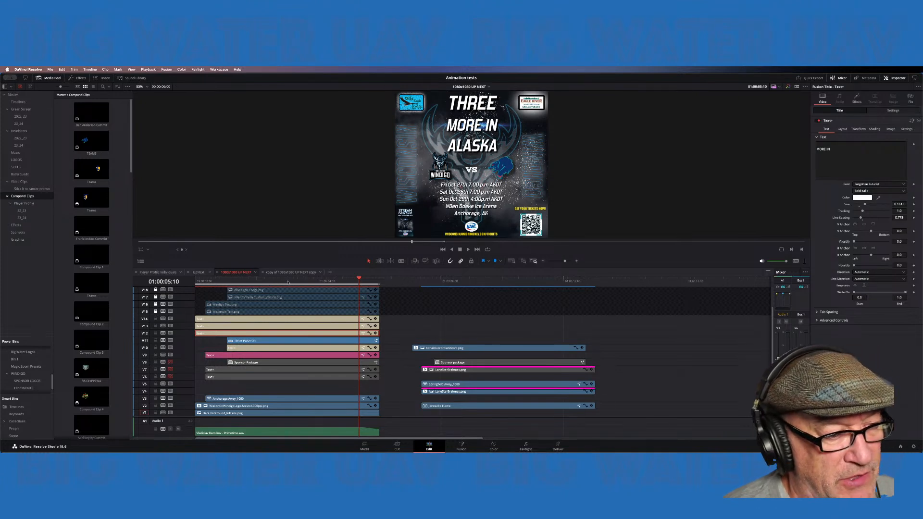
- Open the UpNext timeline with the playhead at its start and fit the whole widescreen frame in the viewer
{"action": "left_click_drag", "start_coordinate": [287, 282], "coordinate": [194, 283]}
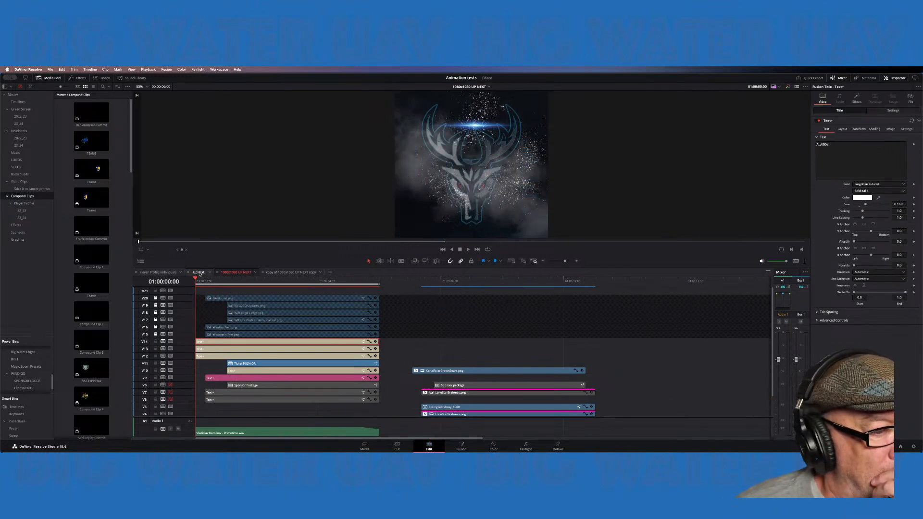
{"action": "left_click", "coordinate": [199, 273]}
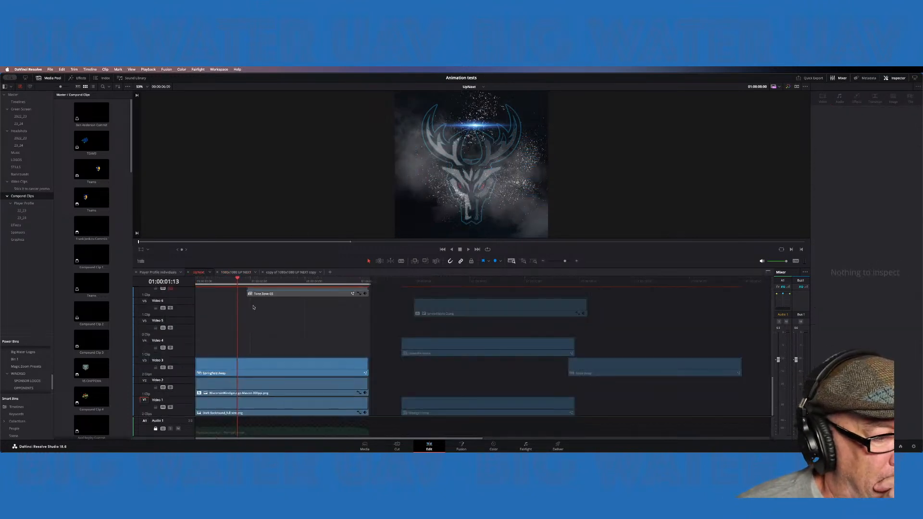
{"action": "left_click", "coordinate": [201, 280]}
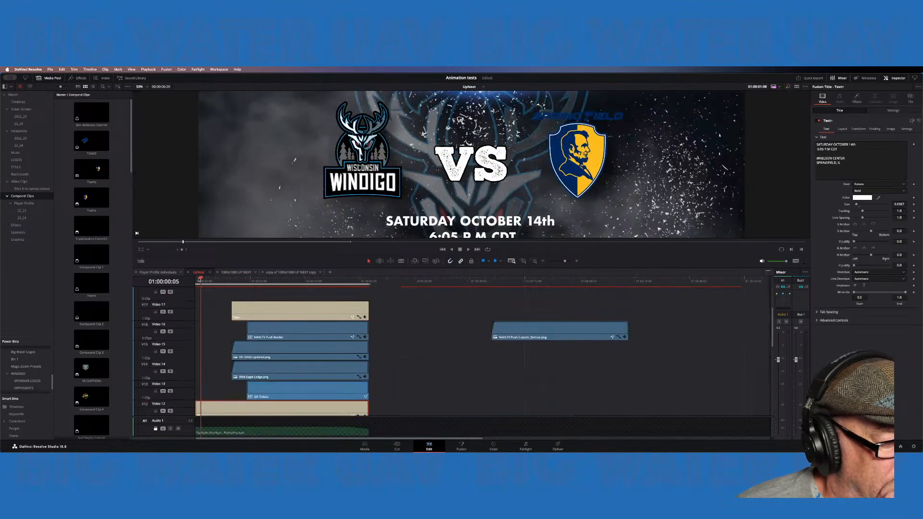
{"action": "left_click_drag", "start_coordinate": [199, 280], "coordinate": [195, 280]}
{"action": "scroll", "coordinate": [547, 176], "scroll_direction": "down", "scroll_amount": 3}
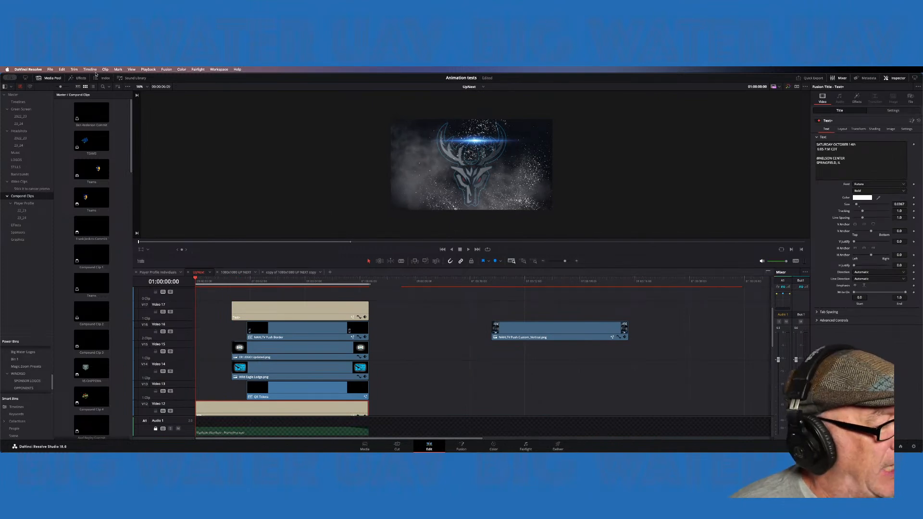
- Save the current project
{"action": "left_click", "coordinate": [61, 70]}
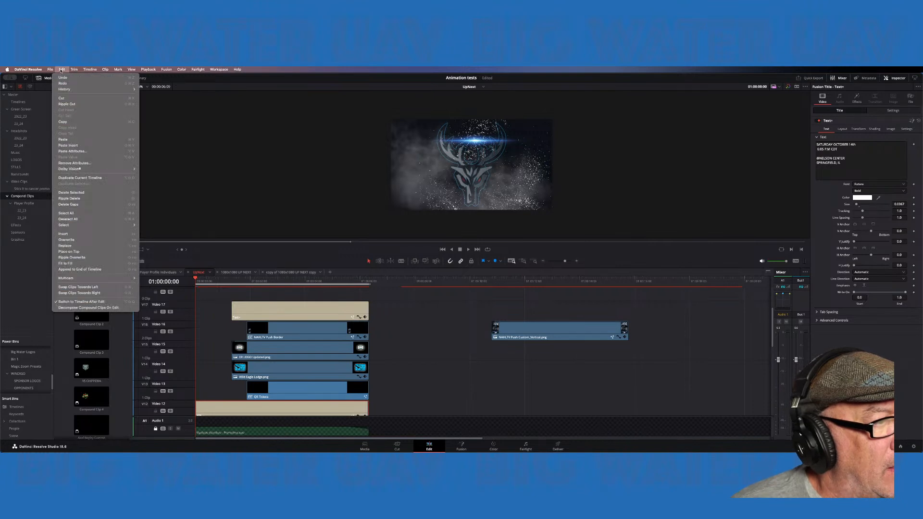
{"action": "mouse_move", "coordinate": [52, 70]}
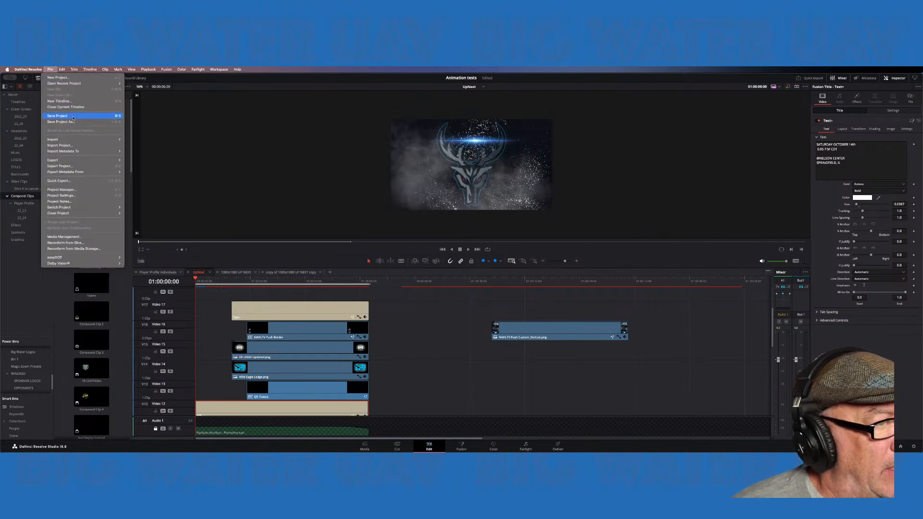
{"action": "left_click", "coordinate": [57, 116]}
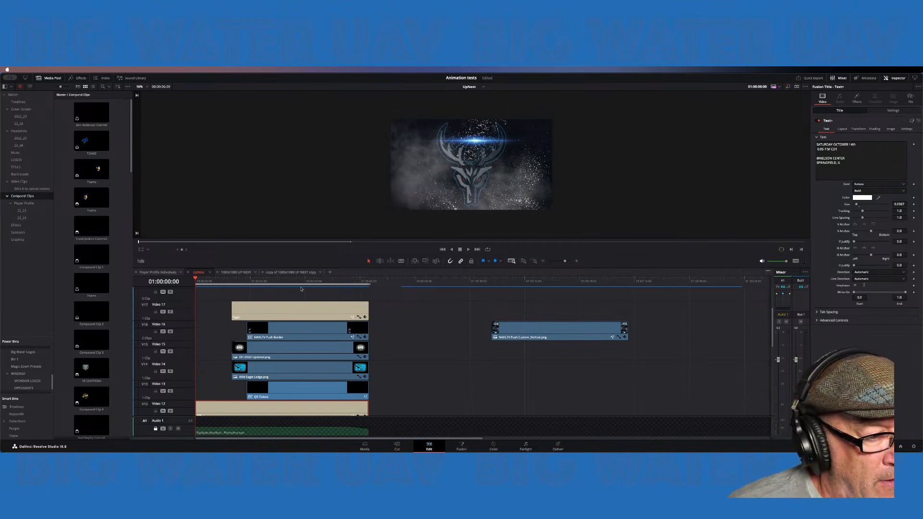
- Examine the UpNext poster at 01:00:02:18 and look through the timeline's tracks down to the Springfield Away clip
{"action": "left_click_drag", "start_coordinate": [245, 283], "coordinate": [273, 284]}
{"action": "scroll", "coordinate": [384, 351], "scroll_direction": "down", "scroll_amount": 3}
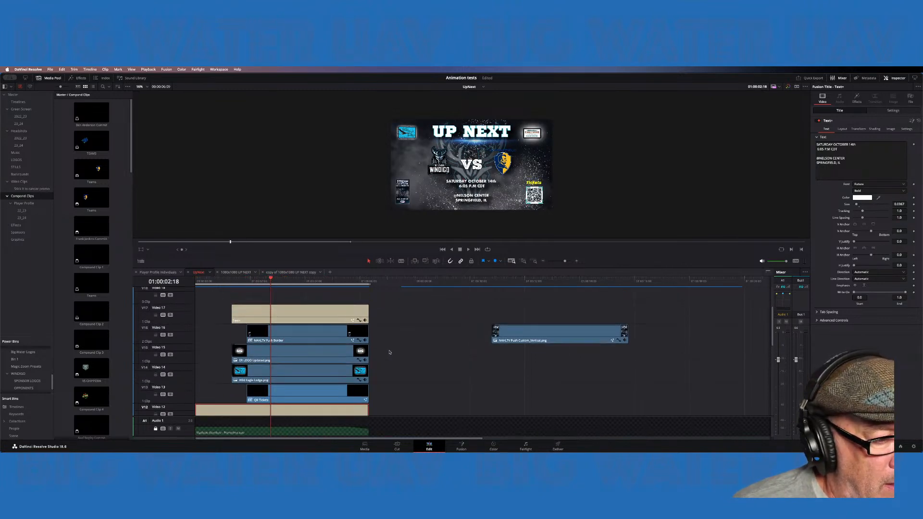
{"action": "scroll", "coordinate": [389, 353], "scroll_direction": "down", "scroll_amount": 6}
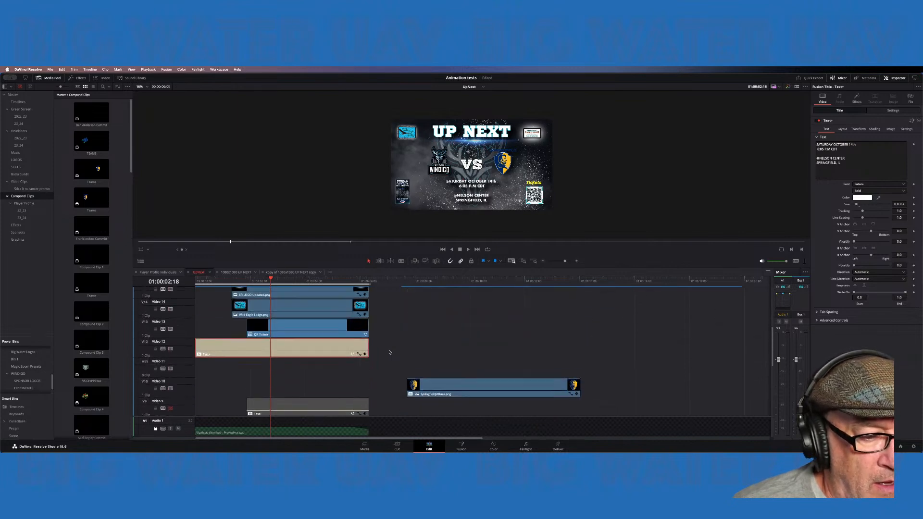
{"action": "scroll", "coordinate": [390, 352], "scroll_direction": "down", "scroll_amount": 3}
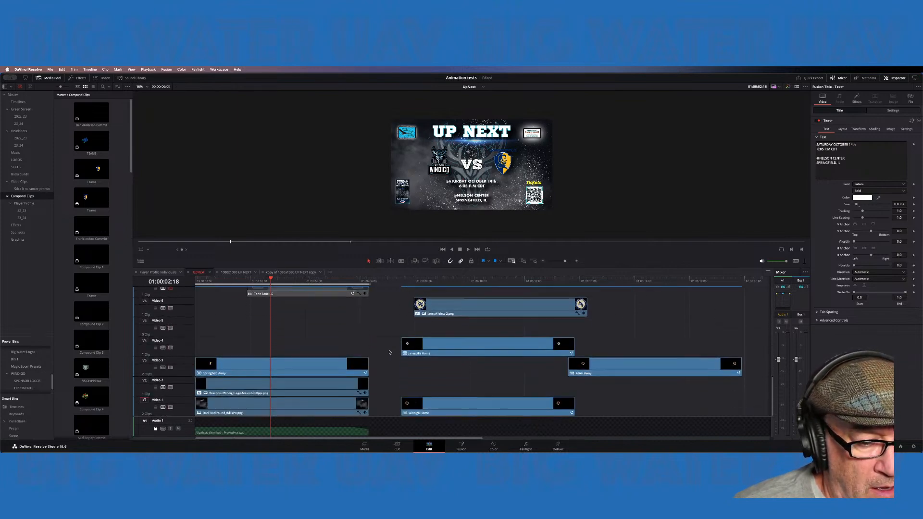
{"action": "scroll", "coordinate": [389, 353], "scroll_direction": "up", "scroll_amount": 7}
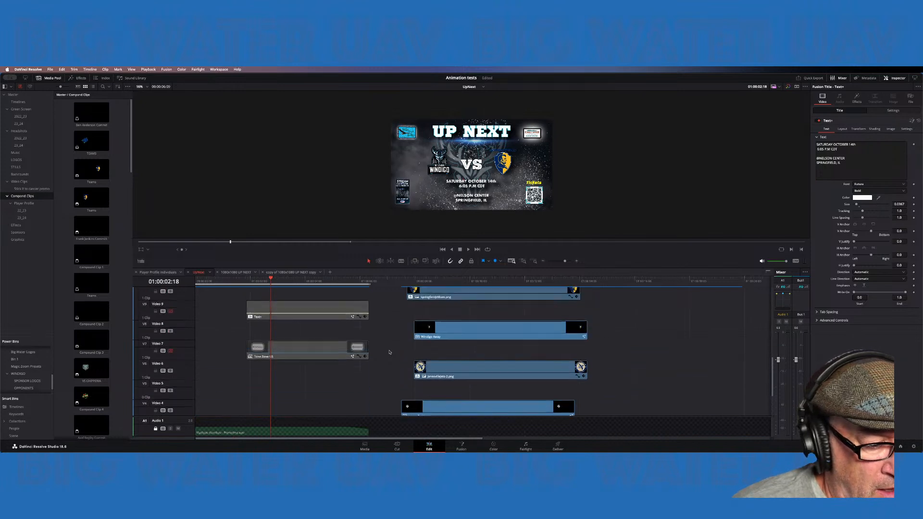
{"action": "scroll", "coordinate": [390, 352], "scroll_direction": "down", "scroll_amount": 7}
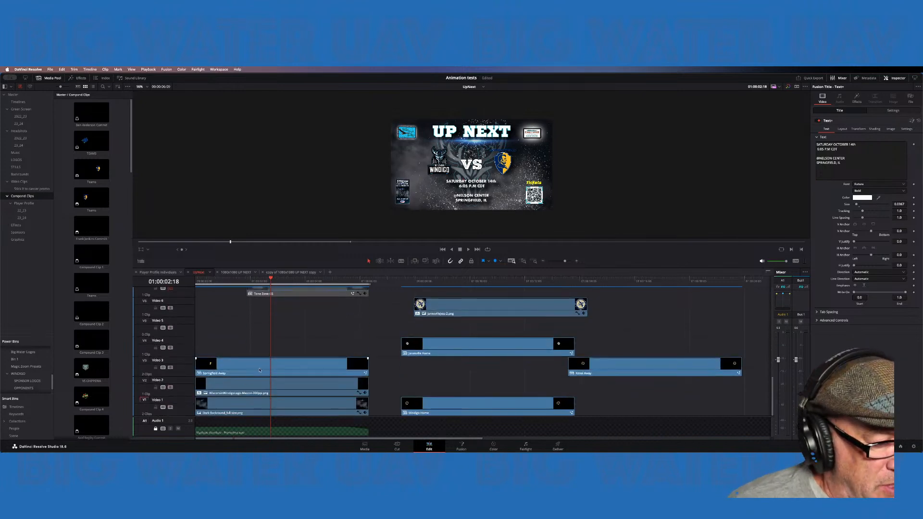
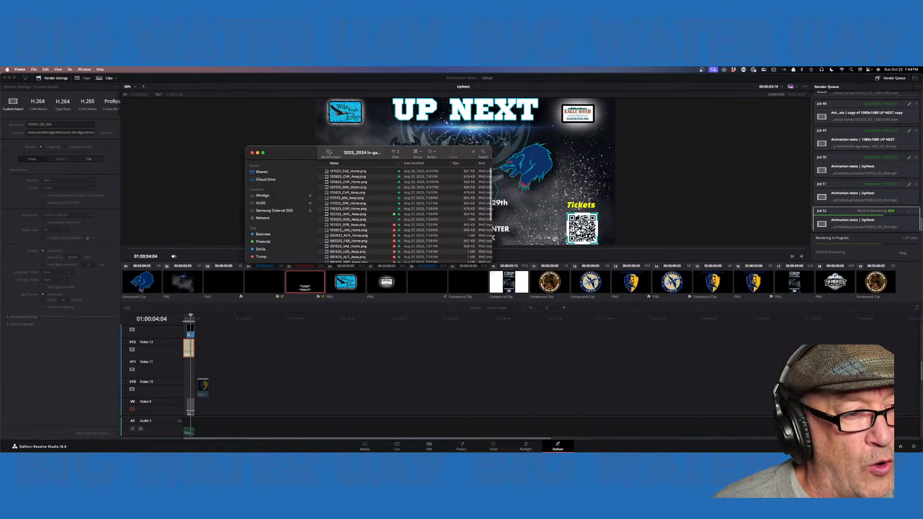
- Look through the Wisconsin Windigo folder in Finder, including Video, its Animated Video Clips subfolder and the Up Next folder inside that
{"action": "left_click", "coordinate": [327, 151]}
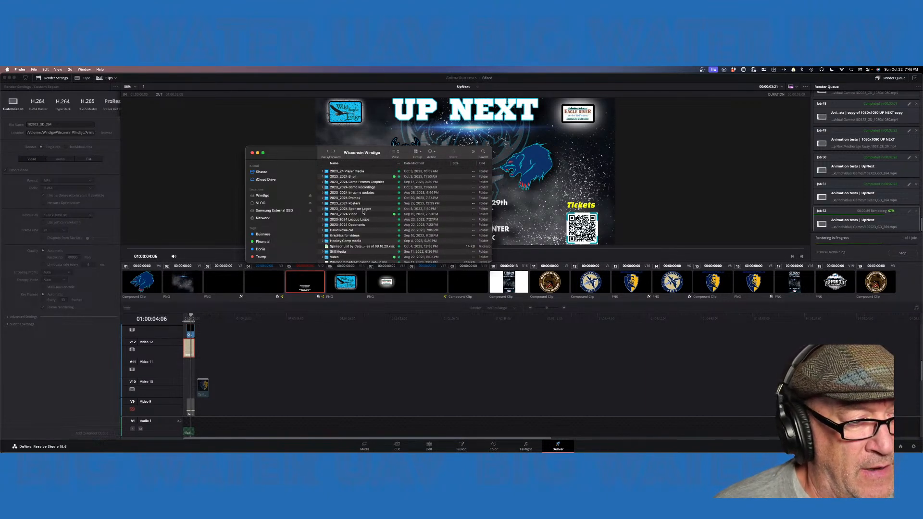
{"action": "scroll", "coordinate": [363, 218], "scroll_direction": "down", "scroll_amount": 3}
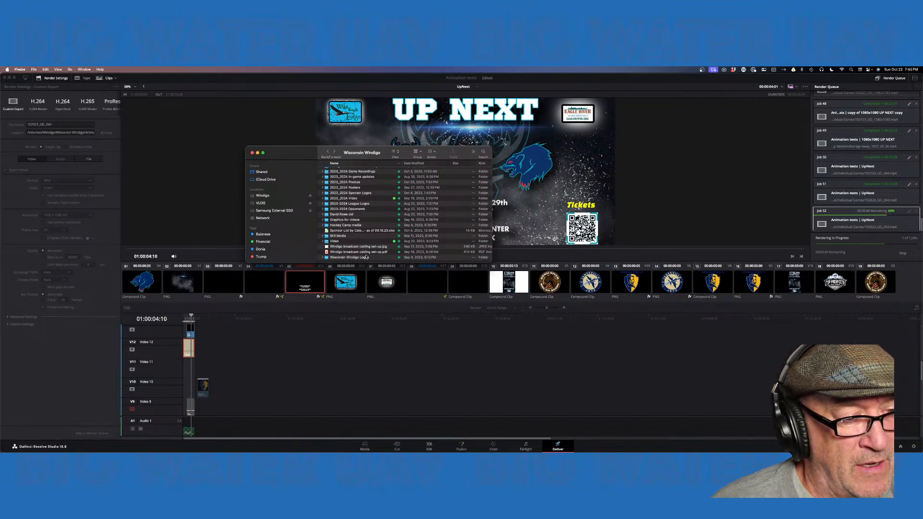
{"action": "scroll", "coordinate": [364, 245], "scroll_direction": "up", "scroll_amount": 2}
{"action": "scroll", "coordinate": [364, 245], "scroll_direction": "down", "scroll_amount": 2}
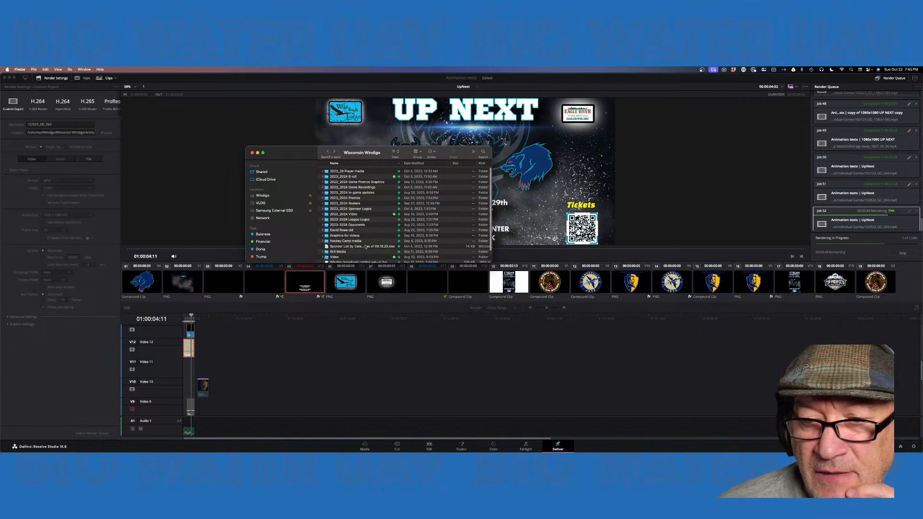
{"action": "double_click", "coordinate": [353, 242]}
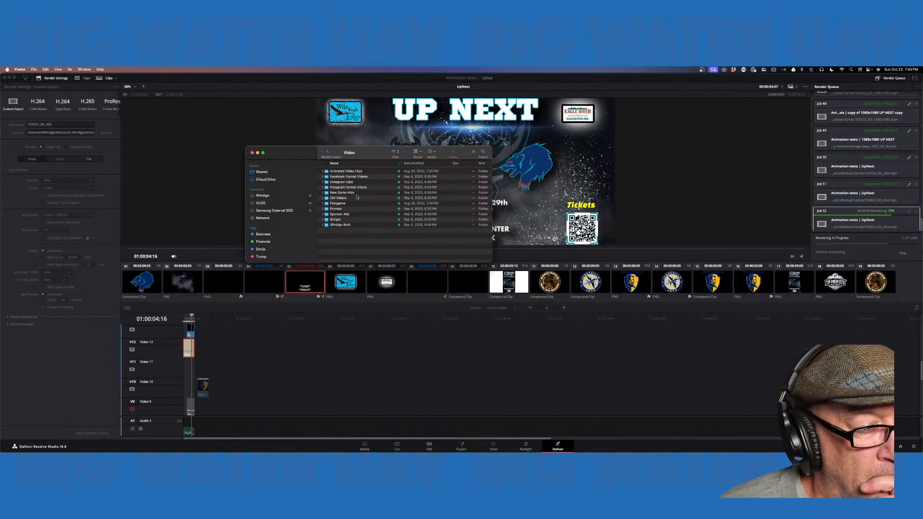
{"action": "double_click", "coordinate": [356, 171]}
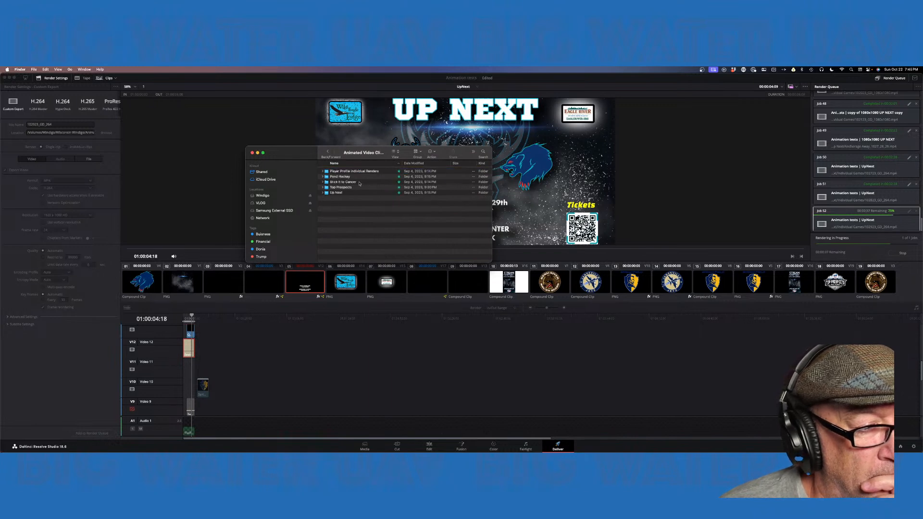
{"action": "left_click", "coordinate": [328, 151]}
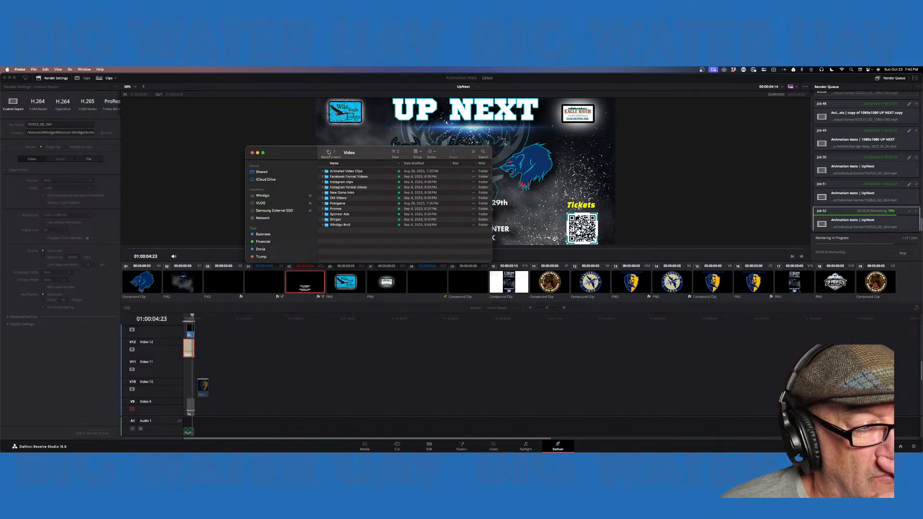
{"action": "double_click", "coordinate": [360, 171]}
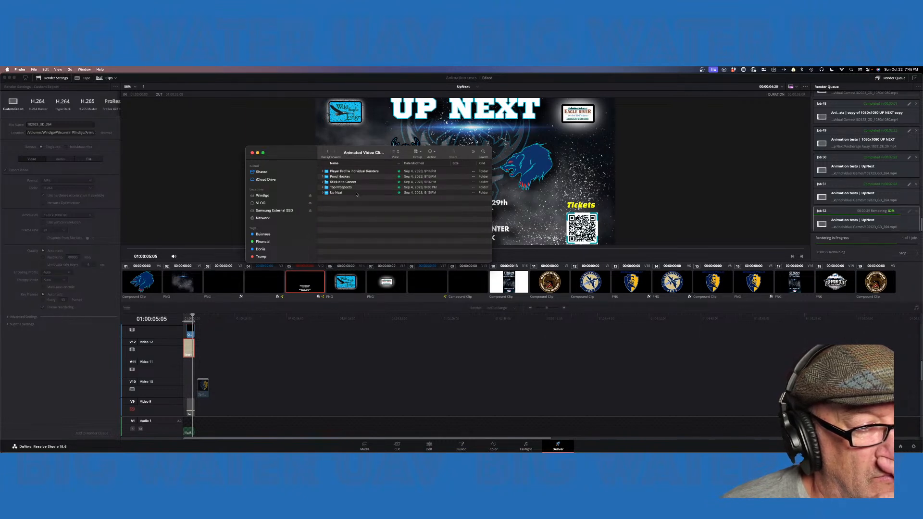
{"action": "double_click", "coordinate": [356, 194]}
{"action": "left_click", "coordinate": [332, 153]}
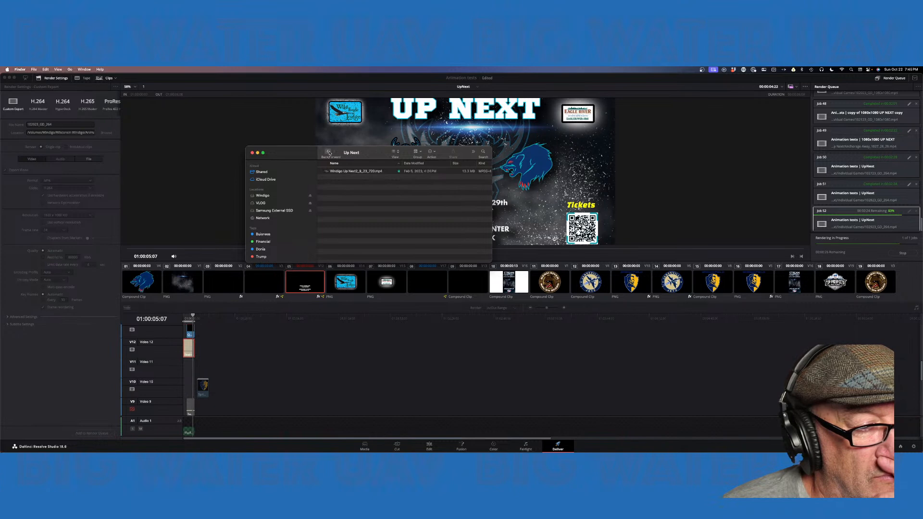
{"action": "left_click", "coordinate": [331, 153]}
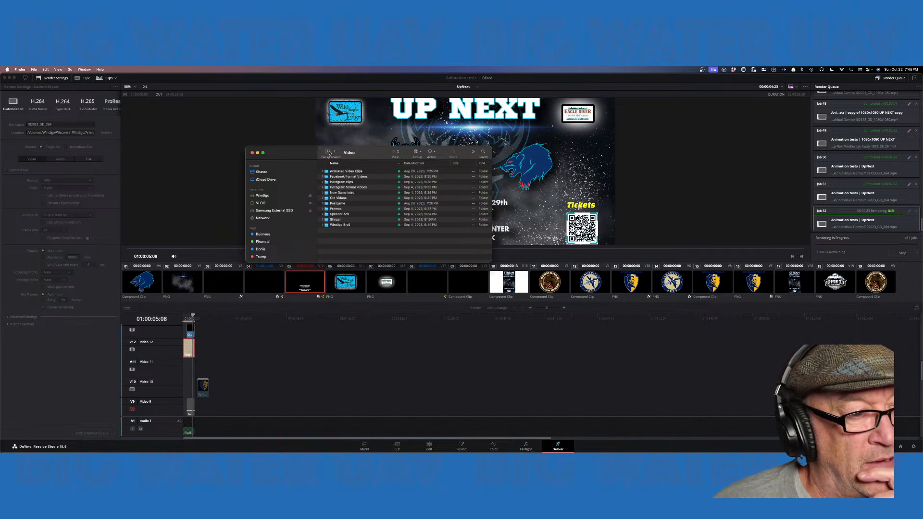
{"action": "right_click", "coordinate": [355, 153]}
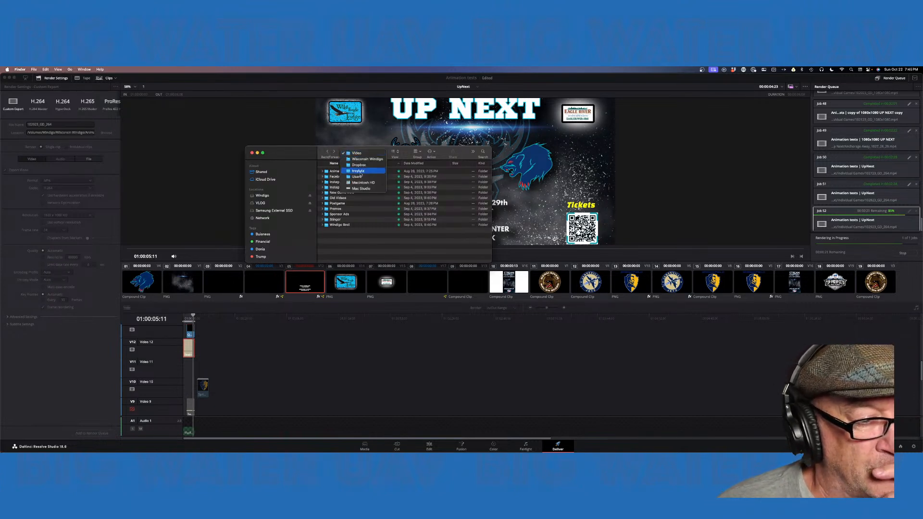
{"action": "left_click", "coordinate": [338, 151]}
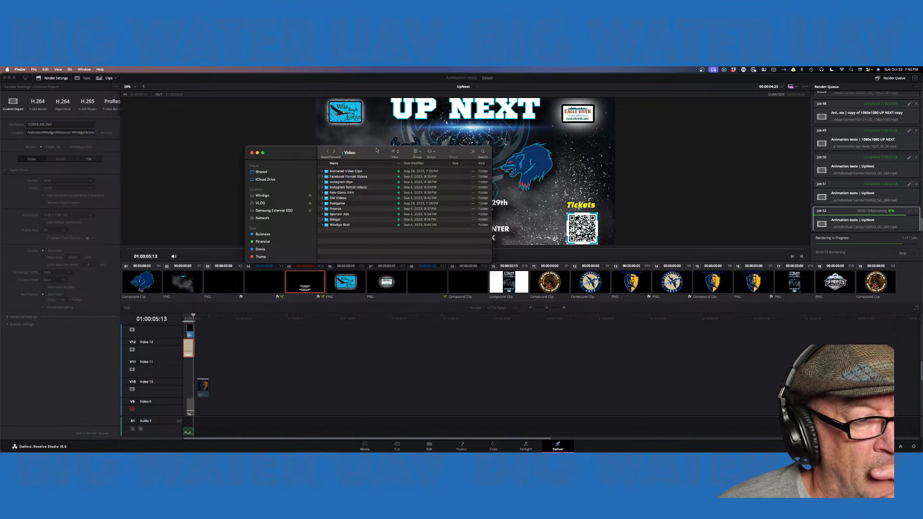
- Find the GOAL folder inside Animated Shorts, view the Windigo Goal Still image, and close it
{"action": "left_click_drag", "start_coordinate": [374, 150], "coordinate": [378, 184]}
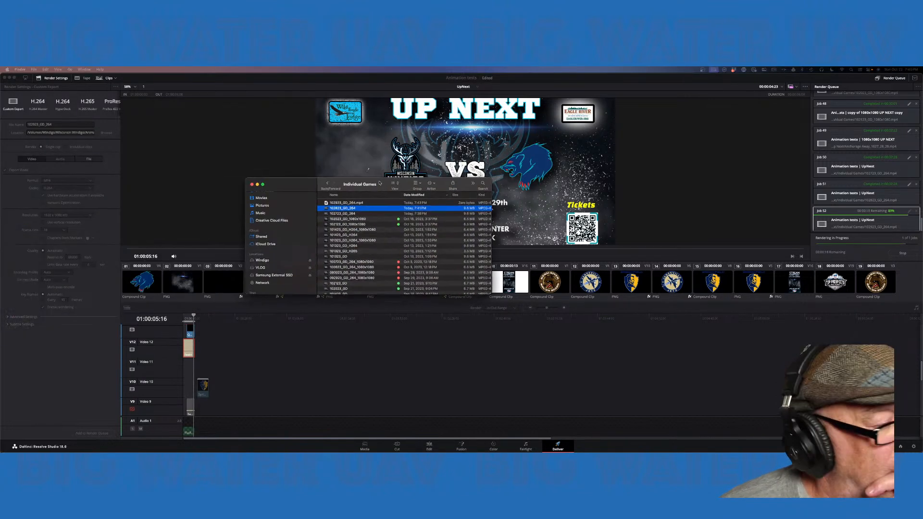
{"action": "left_click", "coordinate": [327, 185]}
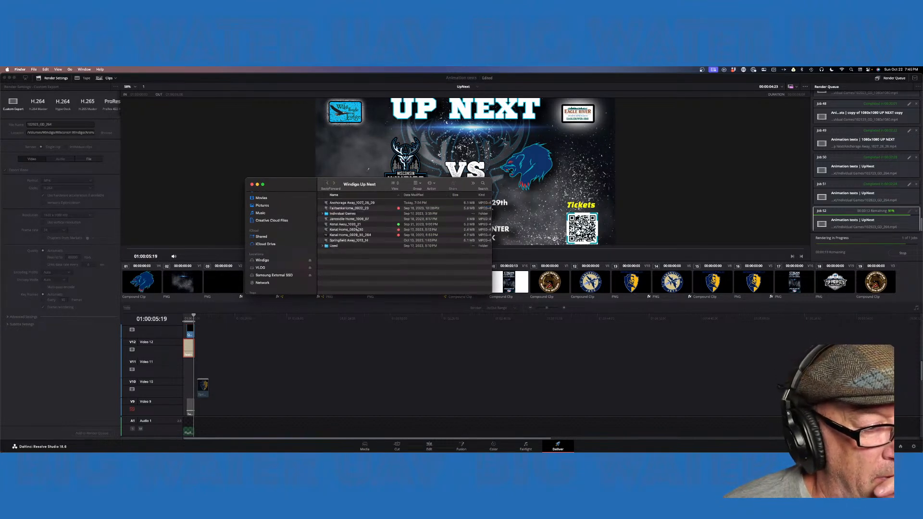
{"action": "left_click", "coordinate": [328, 184]}
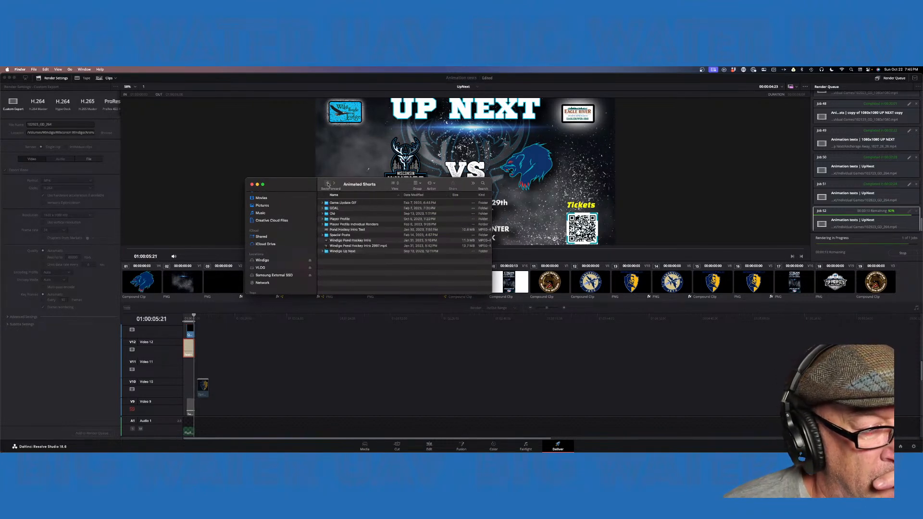
{"action": "double_click", "coordinate": [348, 208]}
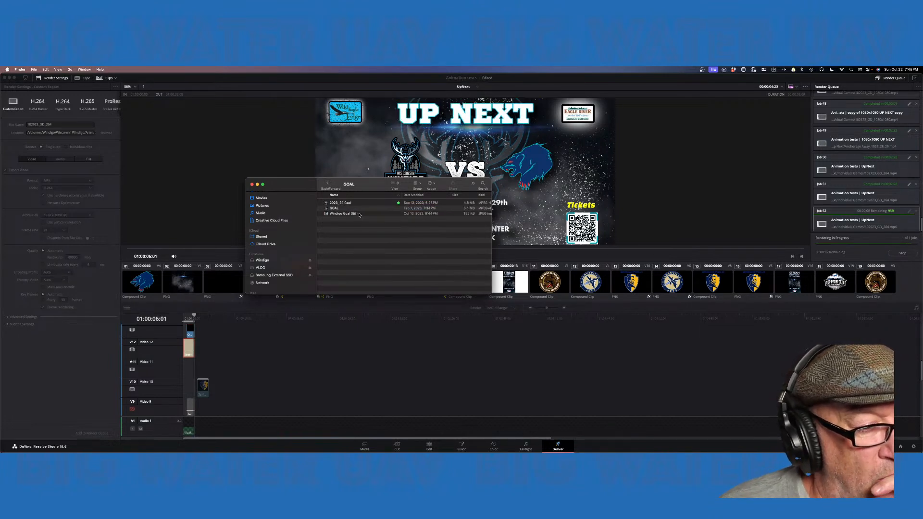
{"action": "double_click", "coordinate": [360, 213]}
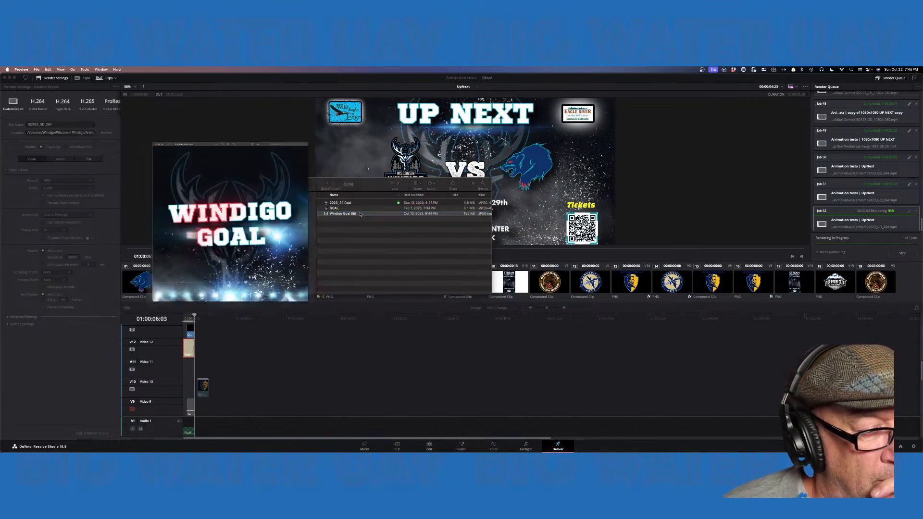
{"action": "left_click_drag", "start_coordinate": [106, 84], "coordinate": [400, 93]}
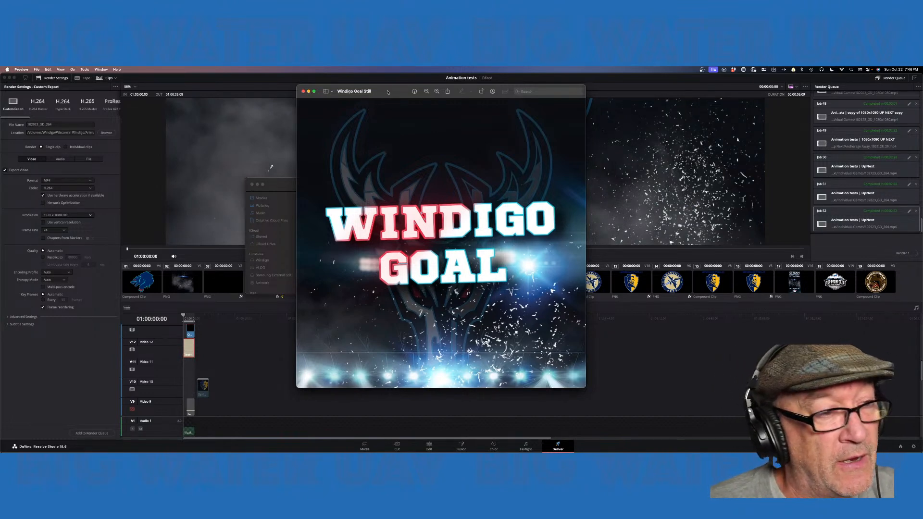
{"action": "left_click", "coordinate": [303, 90]}
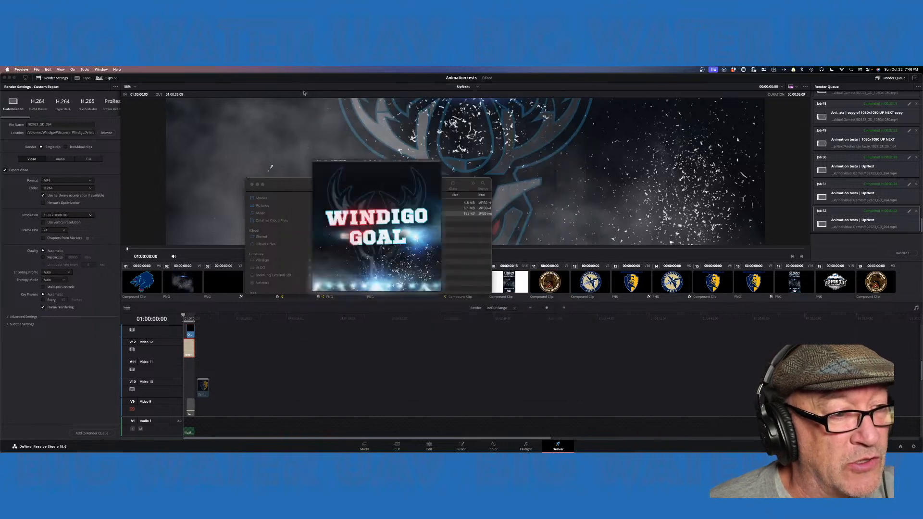
- Open the 2023_24 Goal video from the GOAL folder, play it, and close the player window
{"action": "left_click", "coordinate": [371, 205]}
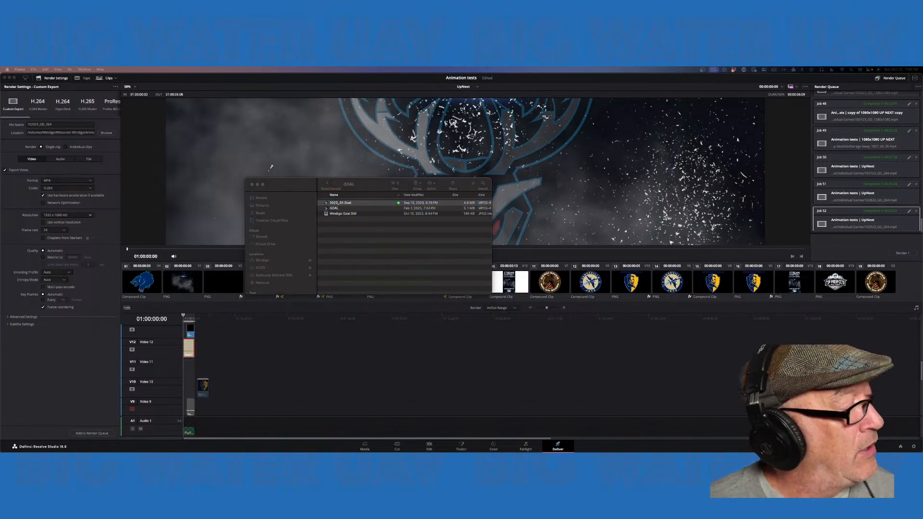
{"action": "left_click_drag", "start_coordinate": [239, 86], "coordinate": [495, 85]}
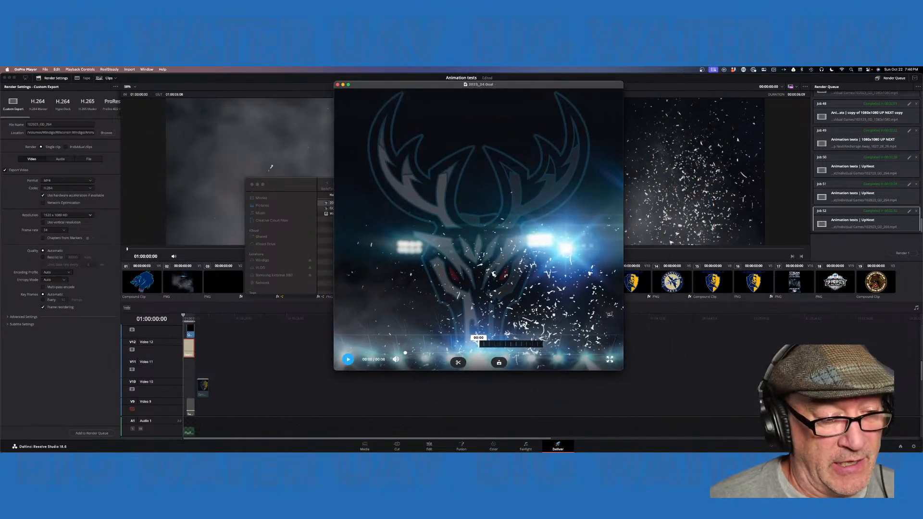
{"action": "left_click", "coordinate": [349, 359]}
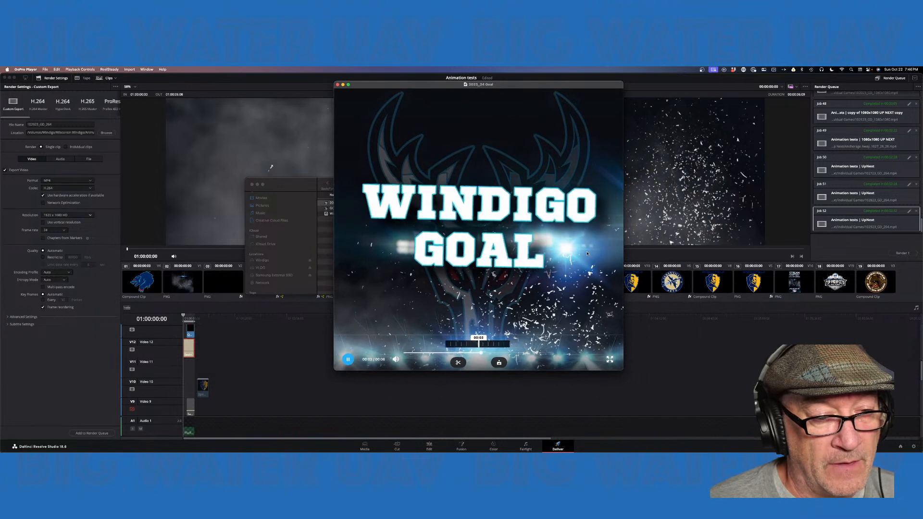
{"action": "left_click", "coordinate": [338, 85]}
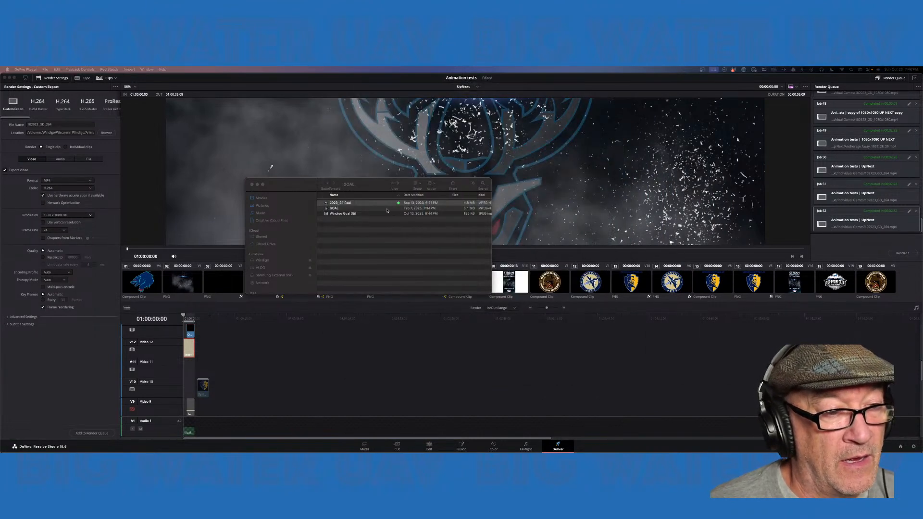
- Open the older GOAL video from the same folder, watch it, and close the player window
{"action": "left_click", "coordinate": [366, 185]}
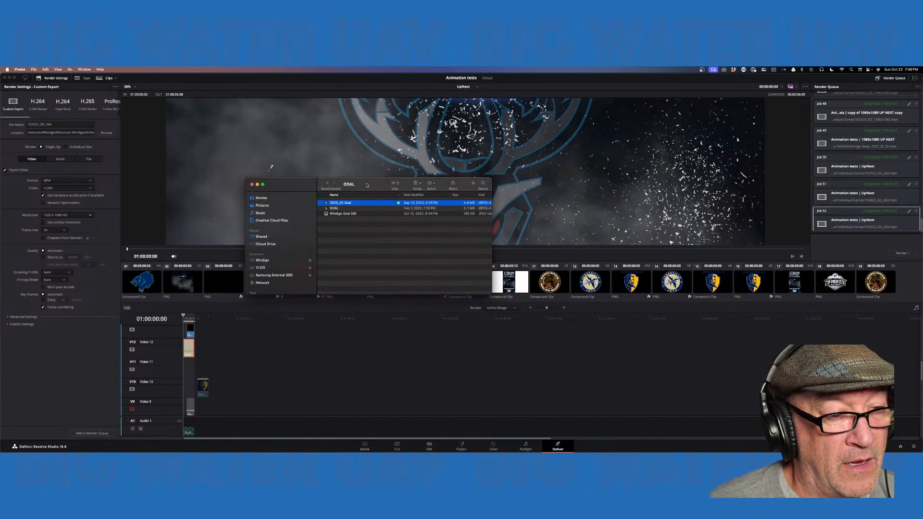
{"action": "double_click", "coordinate": [359, 210]}
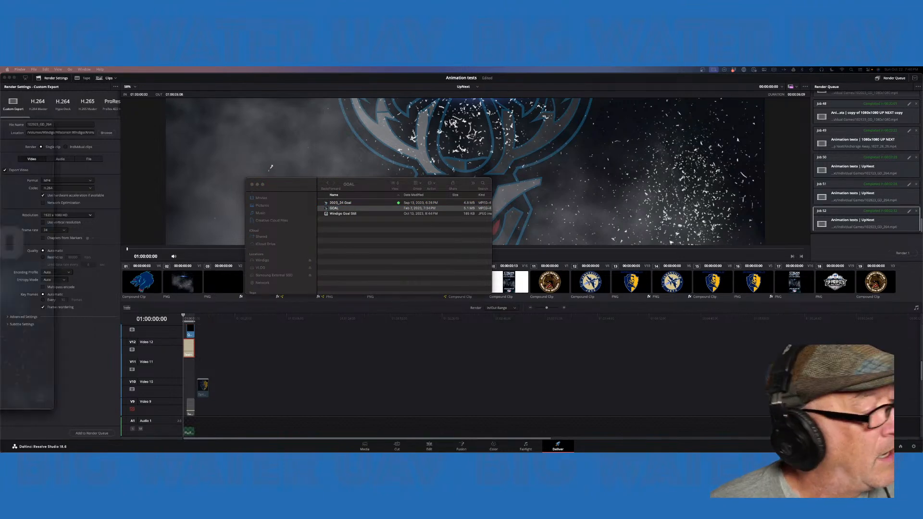
{"action": "left_click_drag", "start_coordinate": [260, 110], "coordinate": [516, 97]}
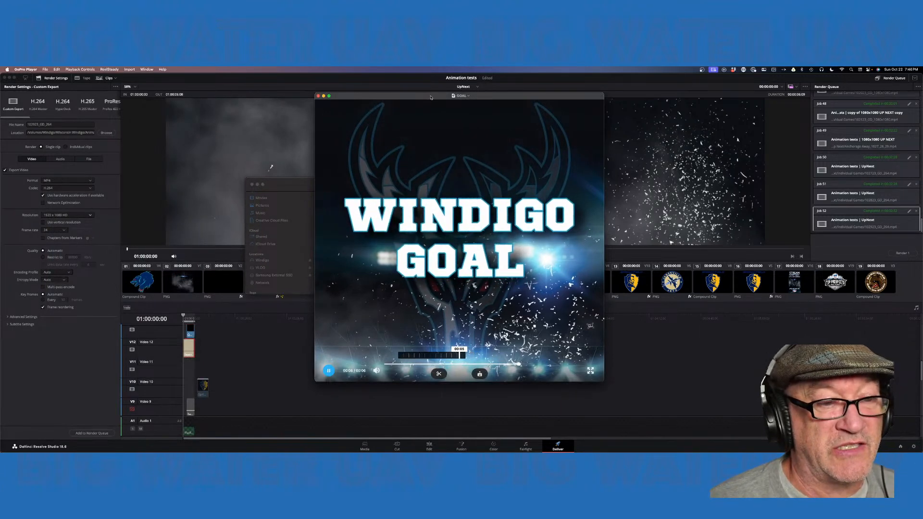
{"action": "left_click", "coordinate": [318, 95]}
- Leave the GOAL folder, look through the Wisconsin Windigo folder, and return to the Windigo drive's top level
{"action": "left_click", "coordinate": [327, 191]}
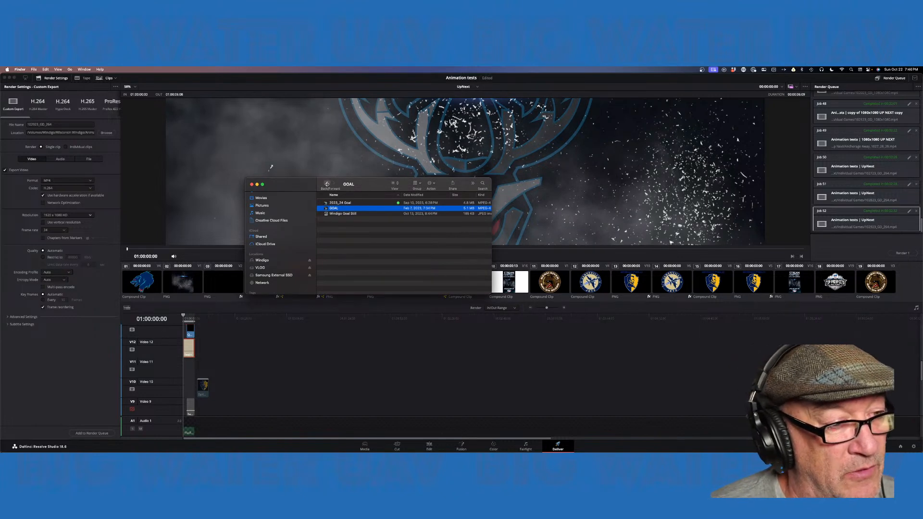
{"action": "left_click", "coordinate": [326, 184]}
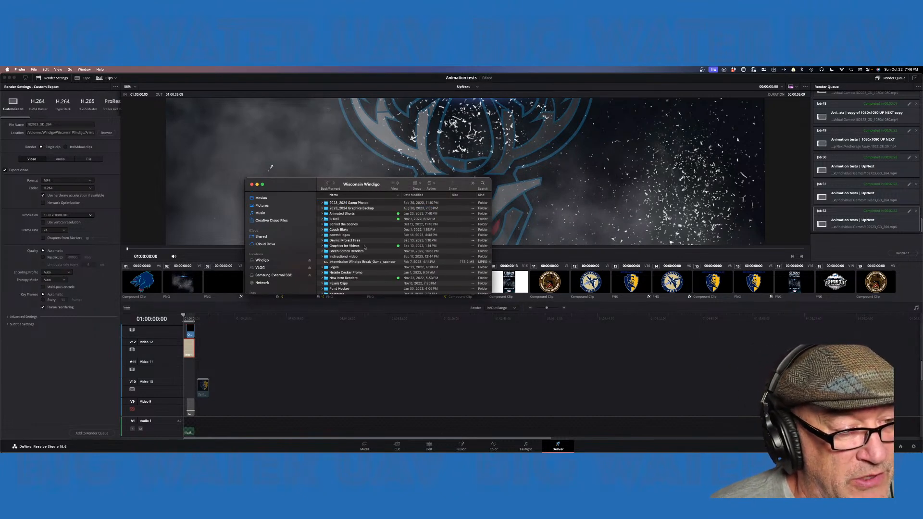
{"action": "scroll", "coordinate": [365, 248], "scroll_direction": "down", "scroll_amount": 3}
{"action": "scroll", "coordinate": [364, 245], "scroll_direction": "up", "scroll_amount": 3}
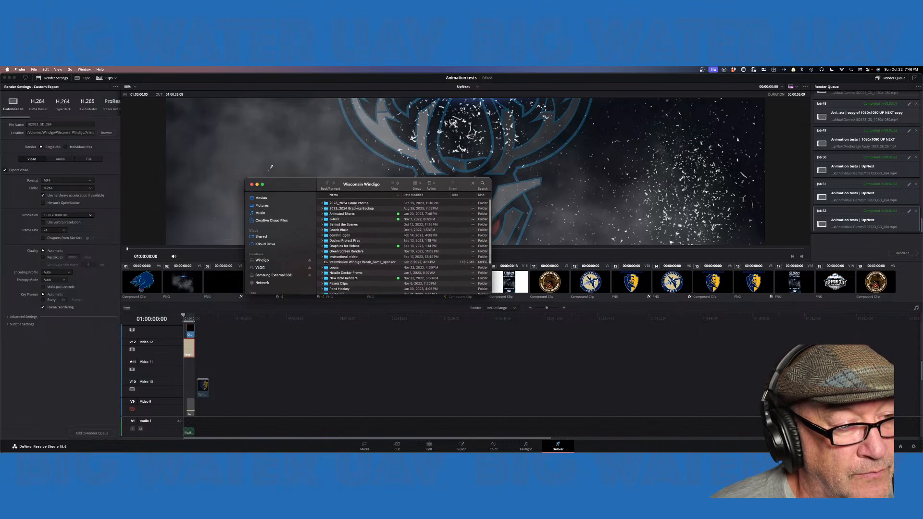
{"action": "left_click", "coordinate": [327, 184]}
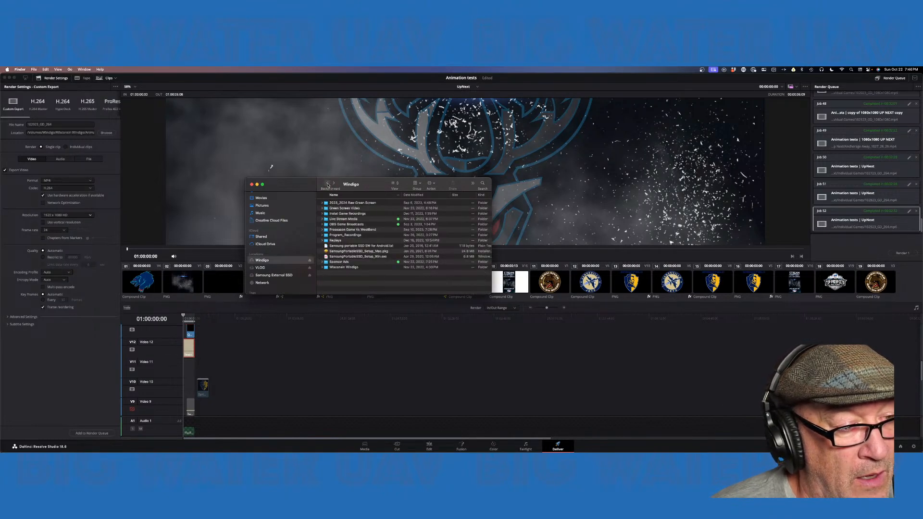
- Play the 102923_GD_264 render from Wisconsin Windigo > Animated Shorts > Windigo Up Next > Individual Games and pause on the full poster
{"action": "double_click", "coordinate": [358, 267]}
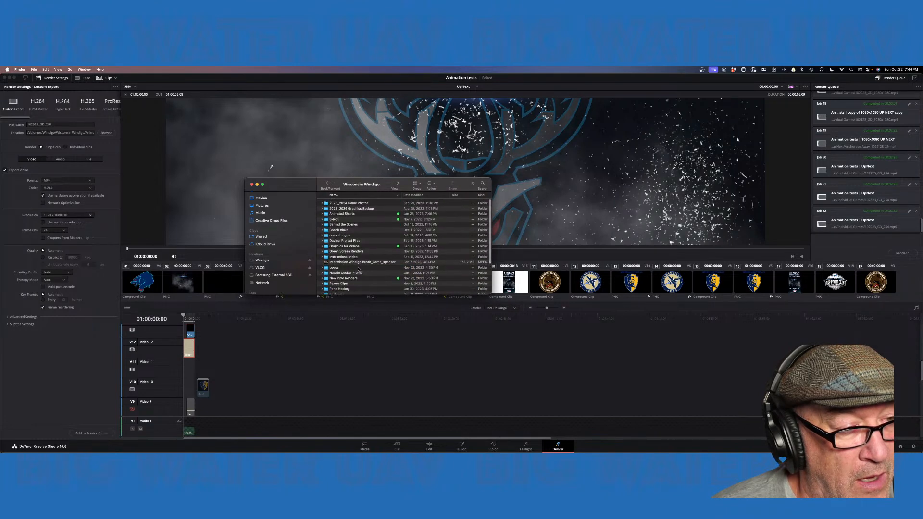
{"action": "double_click", "coordinate": [361, 214]}
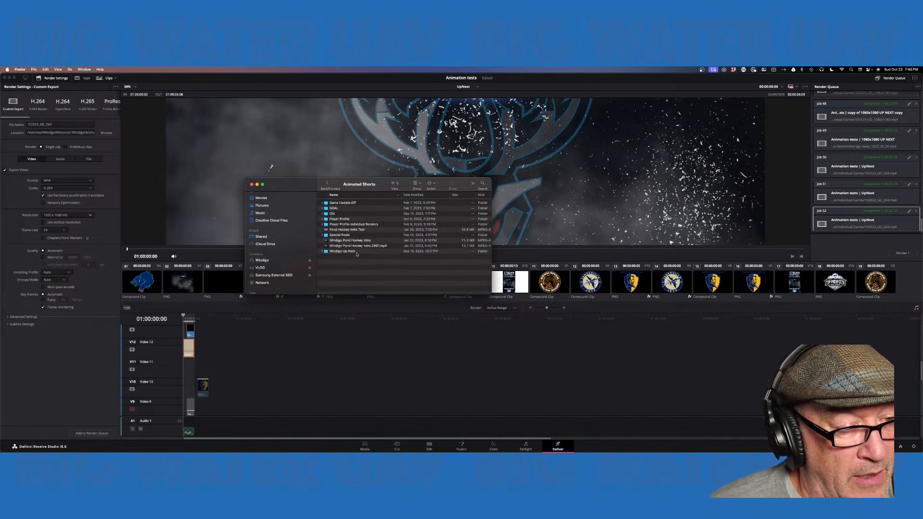
{"action": "double_click", "coordinate": [357, 251]}
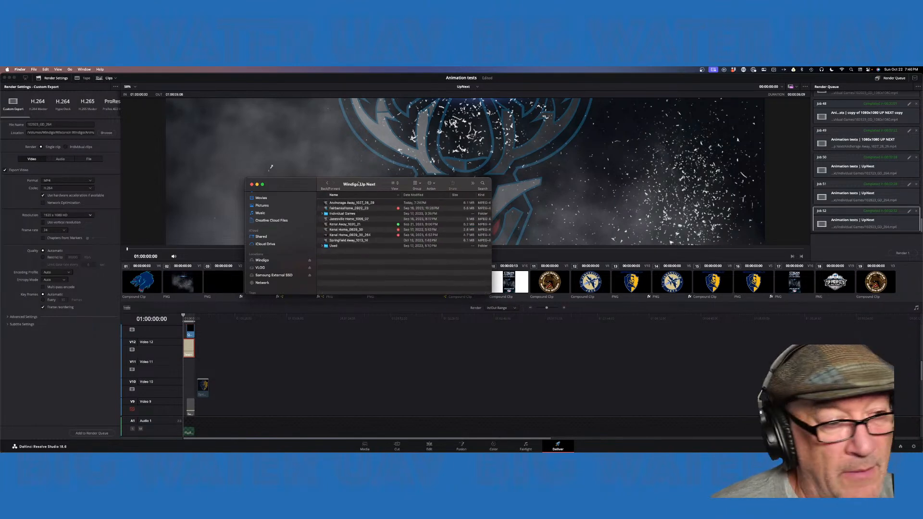
{"action": "double_click", "coordinate": [360, 214]}
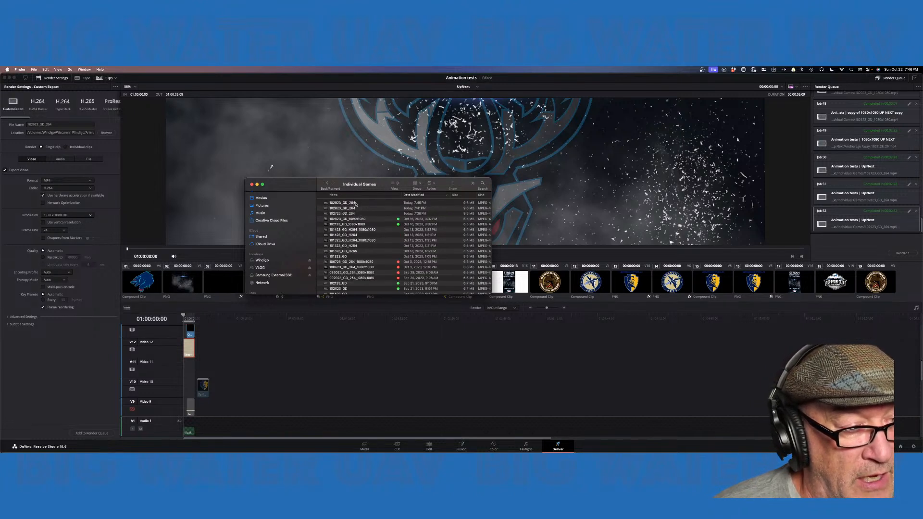
{"action": "double_click", "coordinate": [353, 204]}
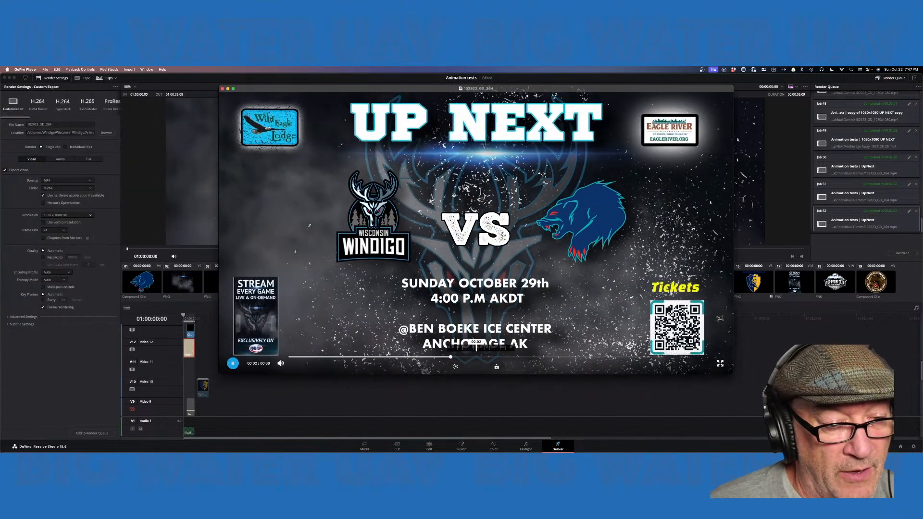
{"action": "key", "text": "space"}
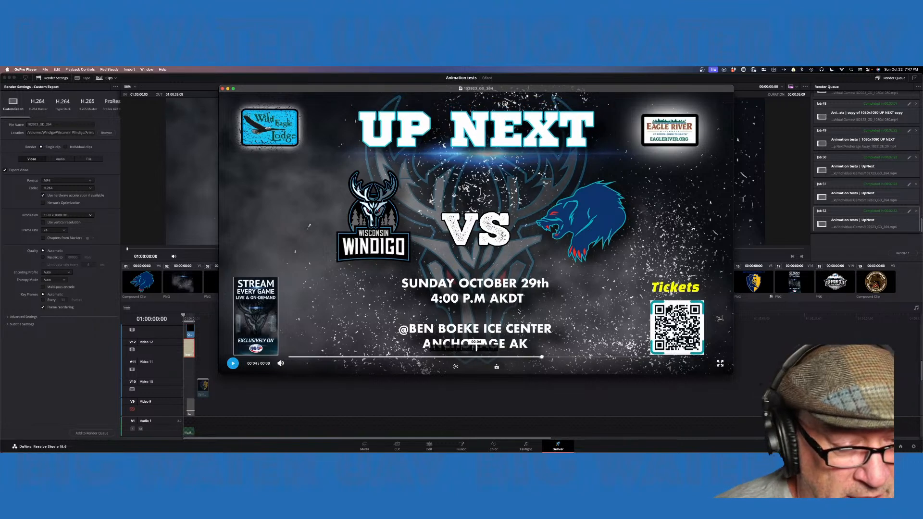
- Close the 102923_GD_264 video player window and return to the Animation tests project in DaVinci Resolve
{"action": "left_click", "coordinate": [222, 89]}
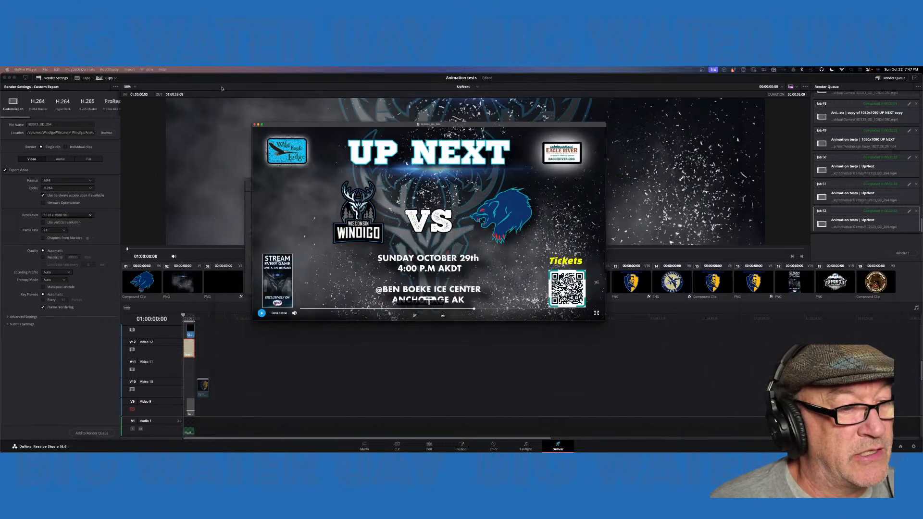
{"action": "left_click_drag", "start_coordinate": [379, 184], "coordinate": [1, 193]}
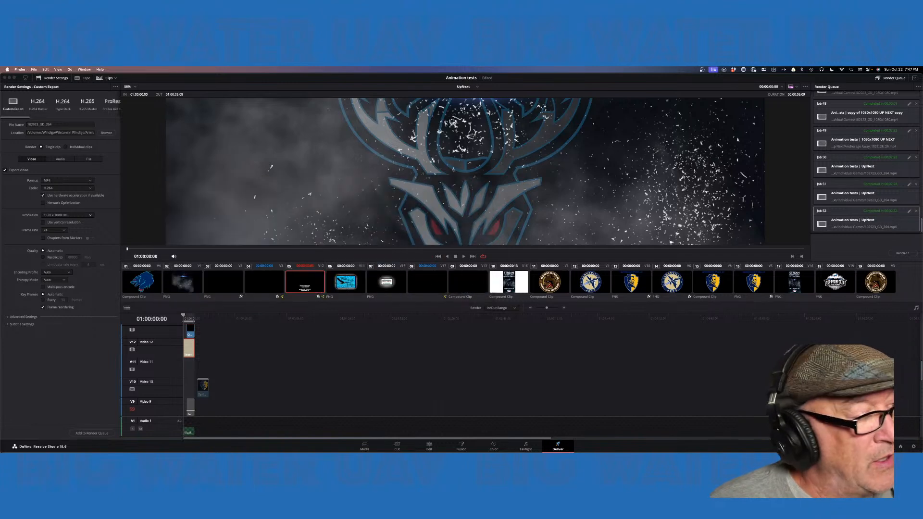
- In the edit view of the "copy of 1080x1080 UP NEXT copy" timeline, delete the existing GD.mp4 clip on Video 4 with its audio
{"action": "left_click", "coordinate": [430, 447]}
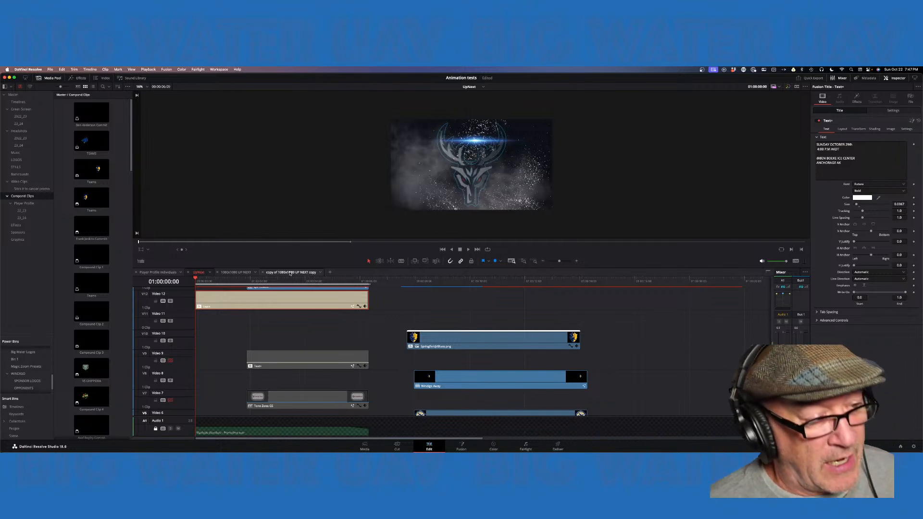
{"action": "left_click", "coordinate": [290, 273]}
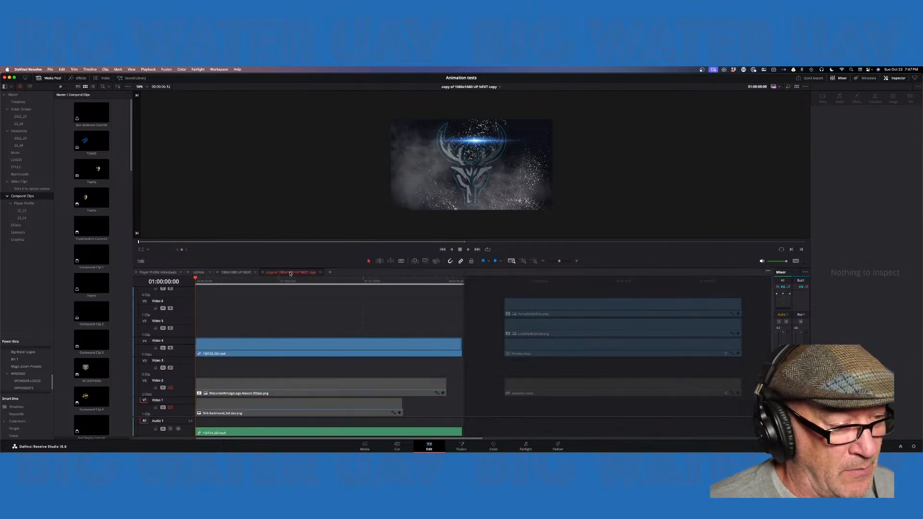
{"action": "left_click", "coordinate": [329, 351]}
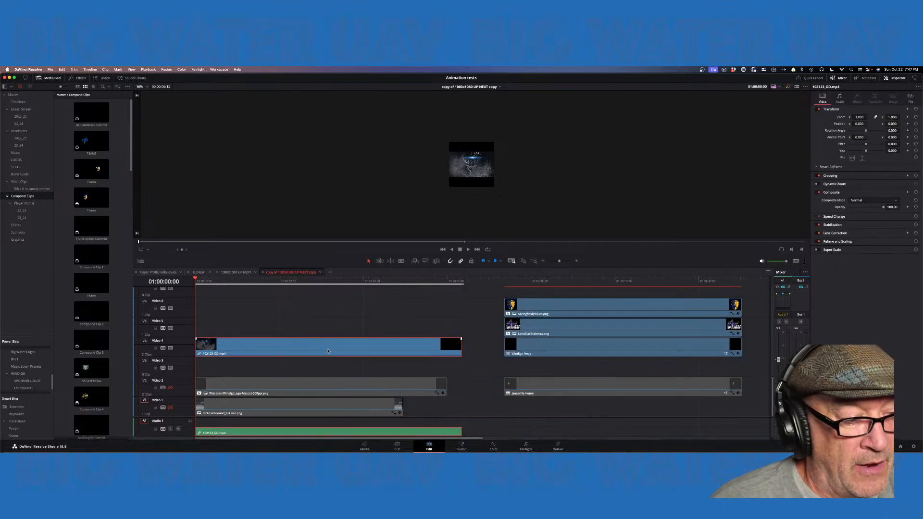
{"action": "key", "text": "BackSpace"}
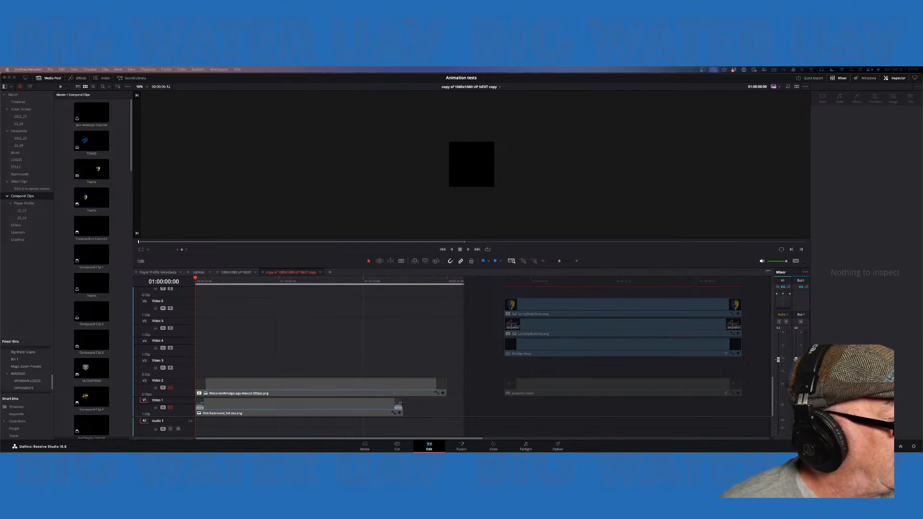
- Place the clip 102723_GD_264.mp4 at the start of Video 3 and preview it fitted to the viewer
{"action": "left_click_drag", "start_coordinate": [1, 282], "coordinate": [197, 368]}
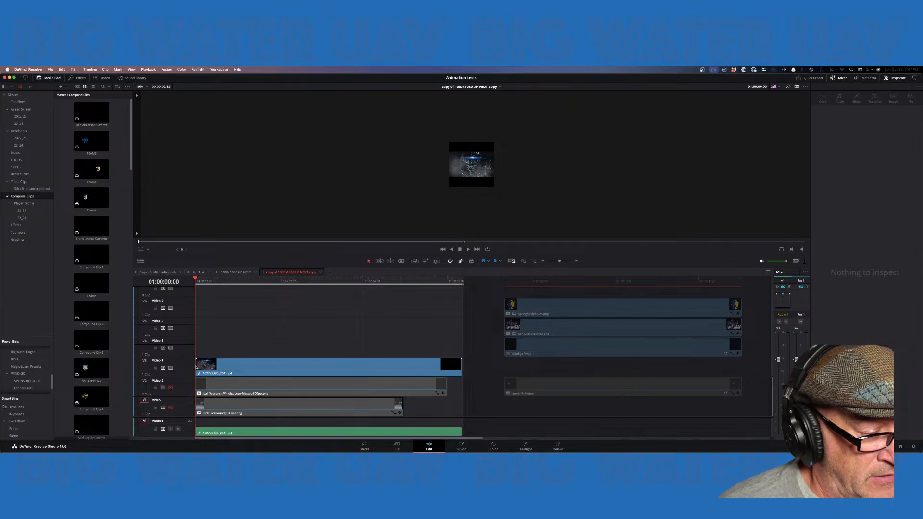
{"action": "left_click", "coordinate": [238, 281]}
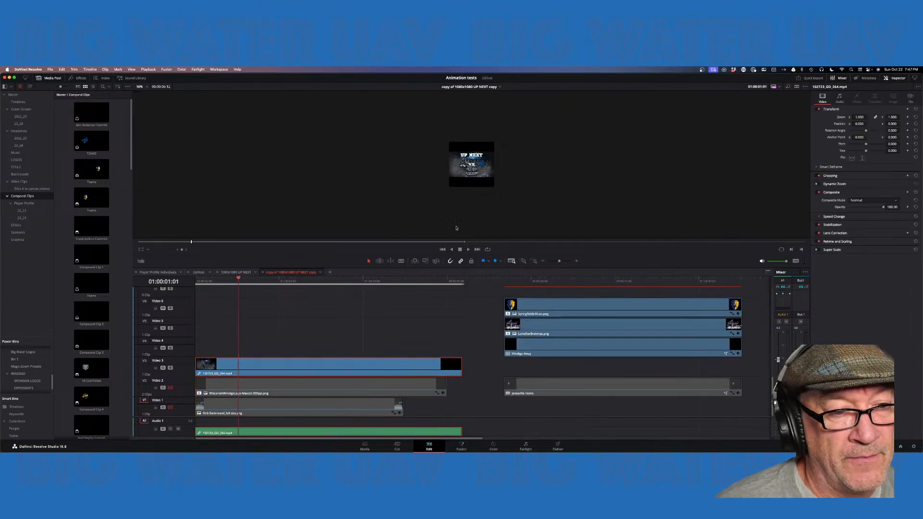
{"action": "key", "text": "shift+z"}
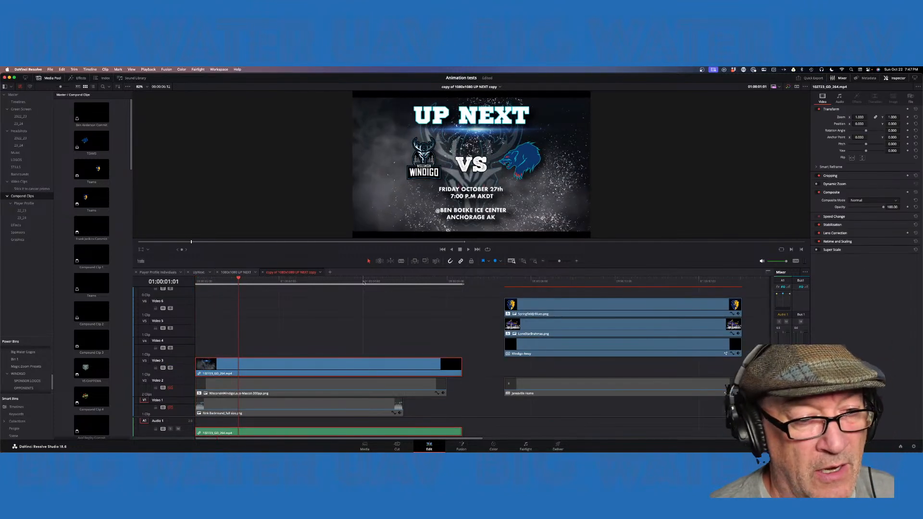
{"action": "key", "text": "space"}
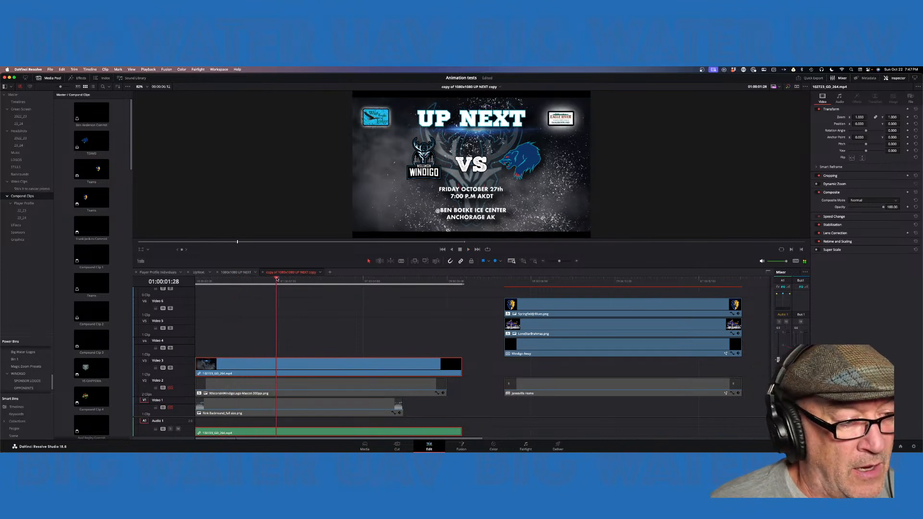
{"action": "left_click_drag", "start_coordinate": [277, 279], "coordinate": [194, 282]}
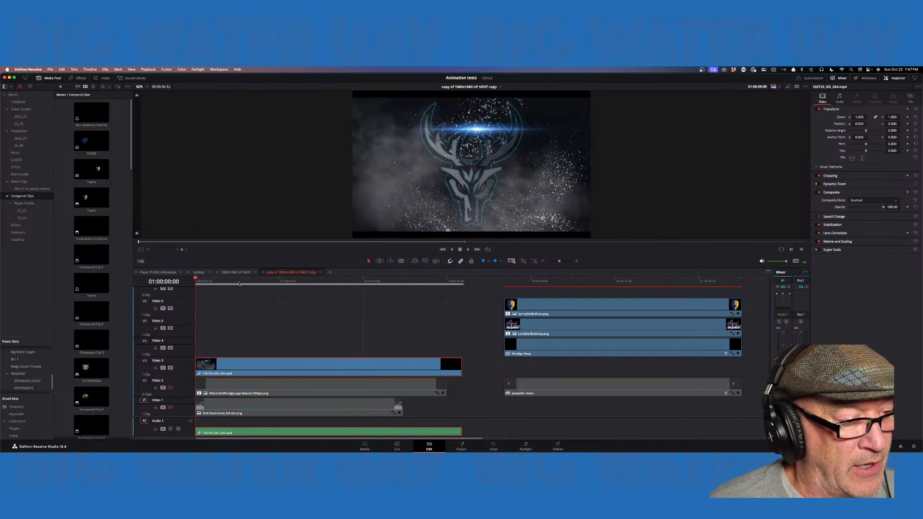
- Queue the timeline for export under the file name 102723_GD_264_1080x1080 and render it
{"action": "left_click", "coordinate": [558, 446]}
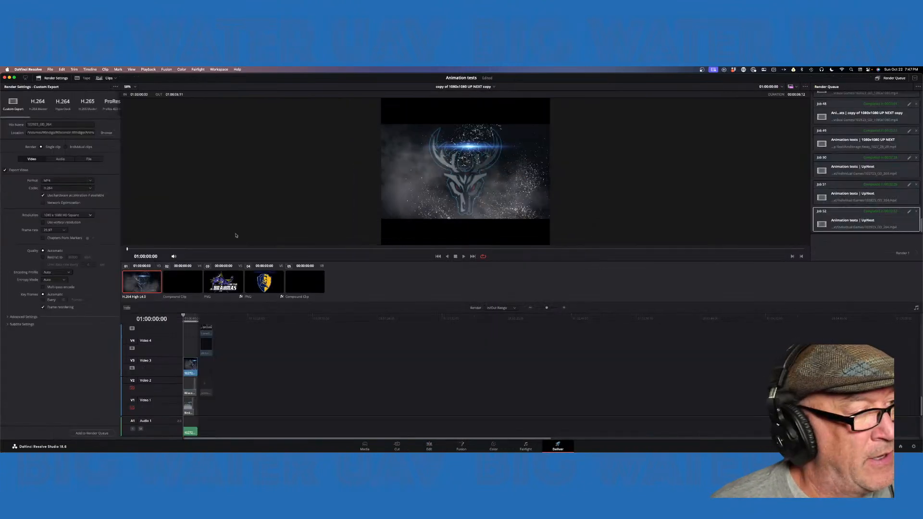
{"action": "left_click", "coordinate": [71, 125]}
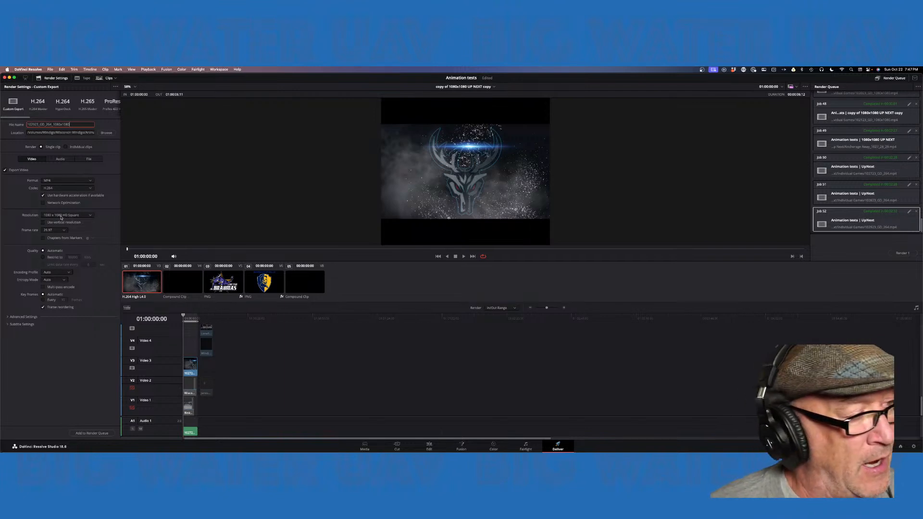
{"action": "left_click", "coordinate": [92, 434]}
{"action": "left_click", "coordinate": [903, 253]}
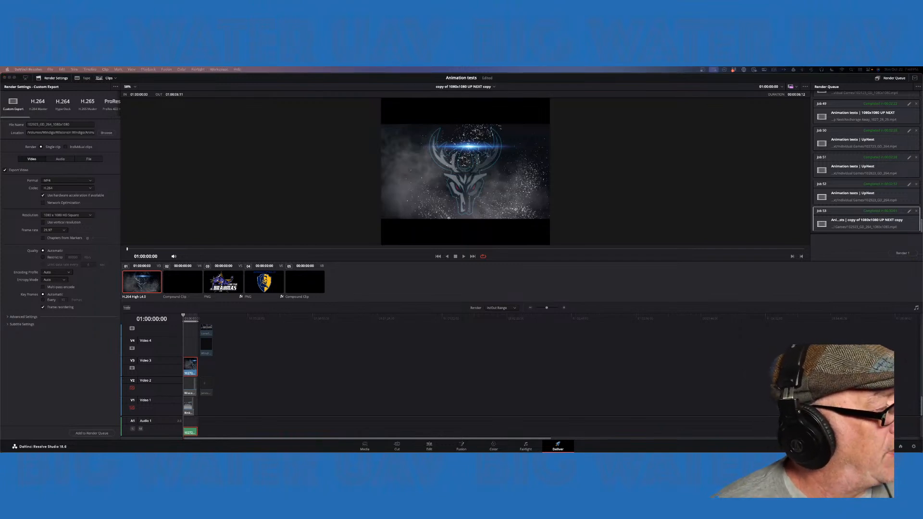
- Play the rendered 102723_GD_264_1080x1080 file in GoPro Player to check it, and close the player
{"action": "left_click_drag", "start_coordinate": [0, 144], "coordinate": [499, 94]}
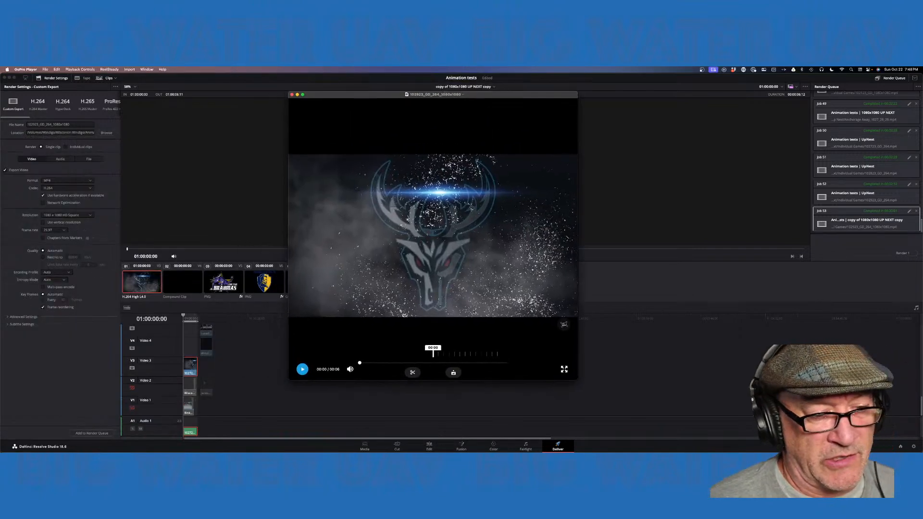
{"action": "key", "text": "space"}
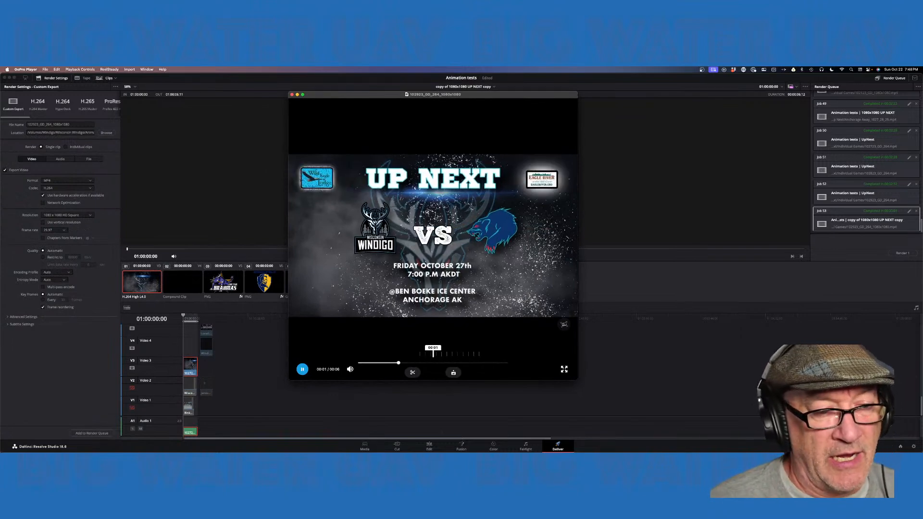
{"action": "left_click", "coordinate": [292, 94]}
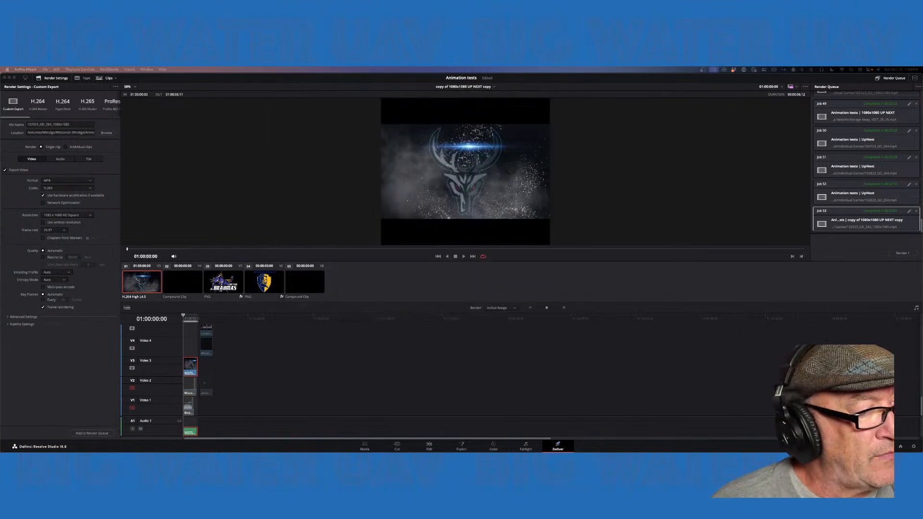
- Replace the clip on Video 3 with 102823_GD_264.mp4 at the timeline start and scrub through it to check the graphics
{"action": "left_click", "coordinate": [428, 447]}
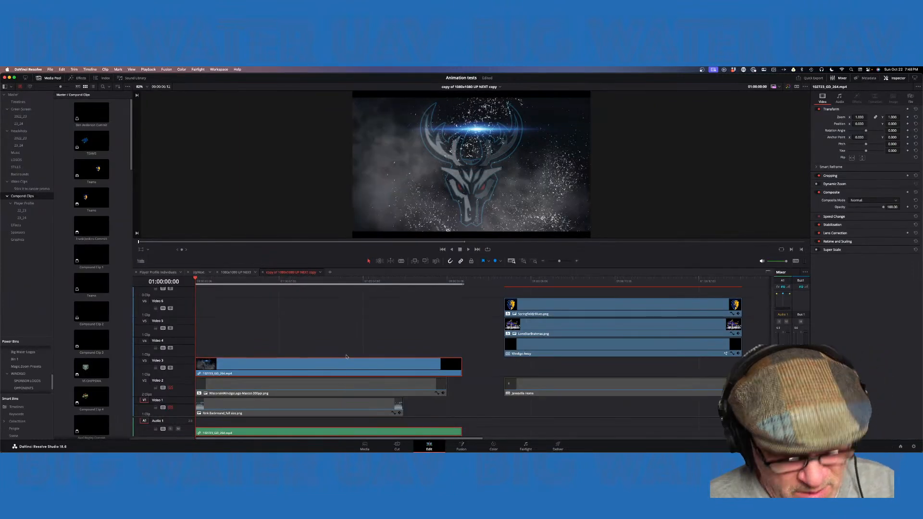
{"action": "key", "text": "BackSpace"}
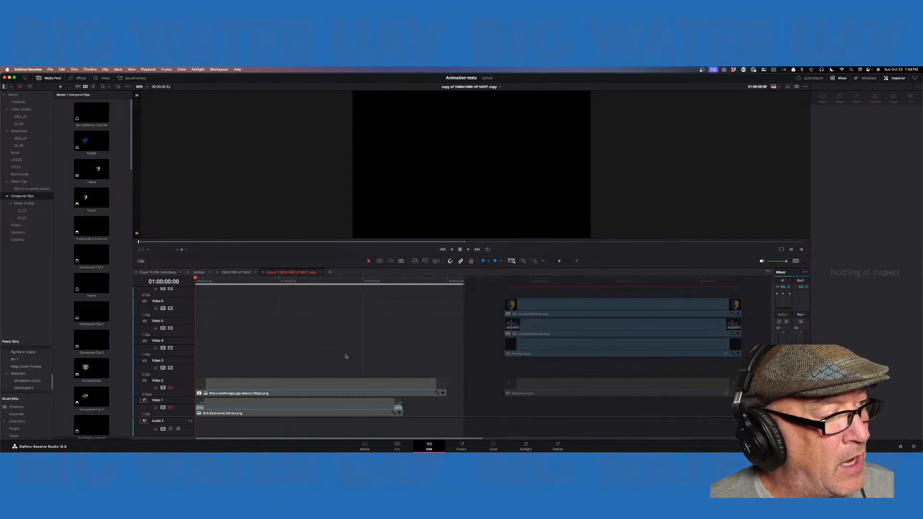
{"action": "left_click", "coordinate": [19, 182]}
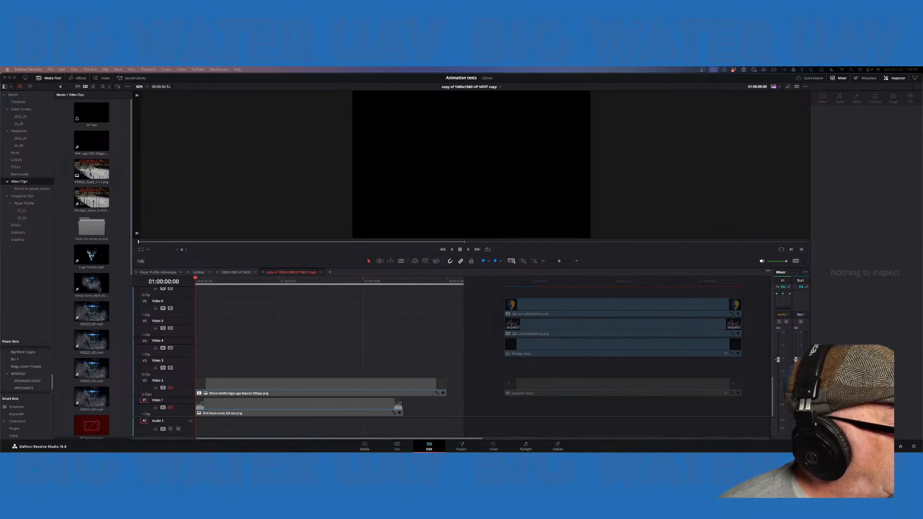
{"action": "left_click_drag", "start_coordinate": [92, 313], "coordinate": [207, 367]}
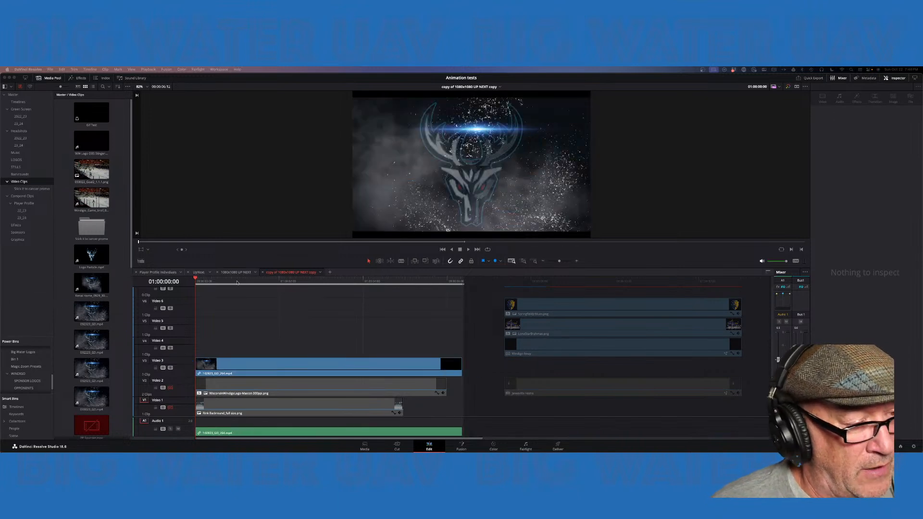
{"action": "left_click_drag", "start_coordinate": [237, 283], "coordinate": [369, 290]}
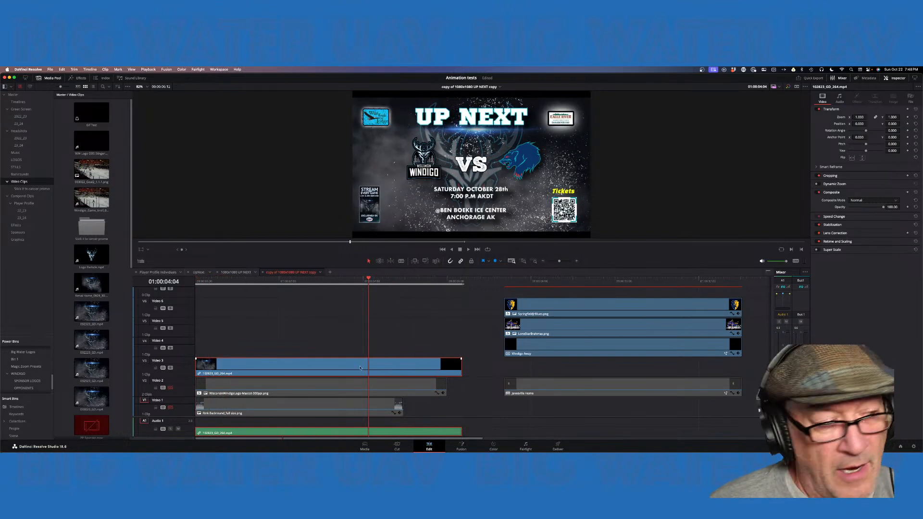
- Change the export file name to 102823_GD_264_1080x1080, queue the timeline and render it
{"action": "left_click", "coordinate": [558, 445]}
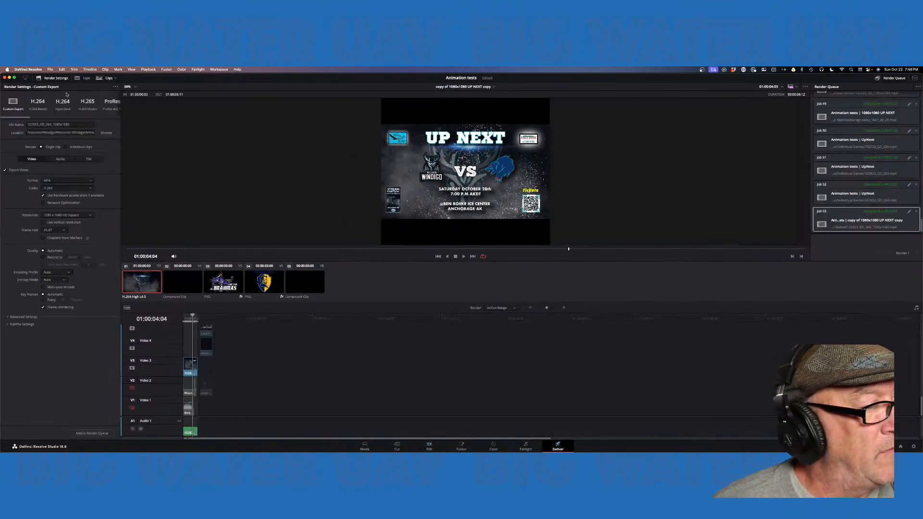
{"action": "left_click", "coordinate": [34, 124]}
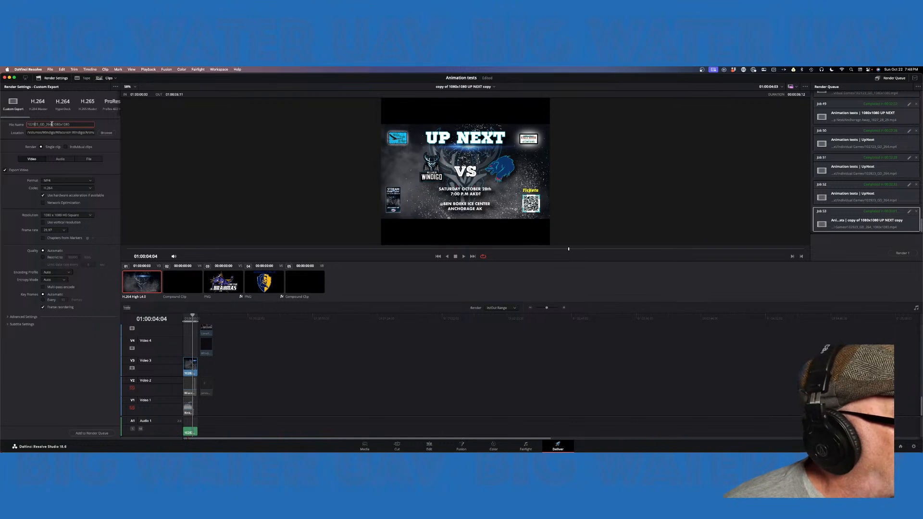
{"action": "key", "text": "BackSpace"}
{"action": "type", "text": "8"}
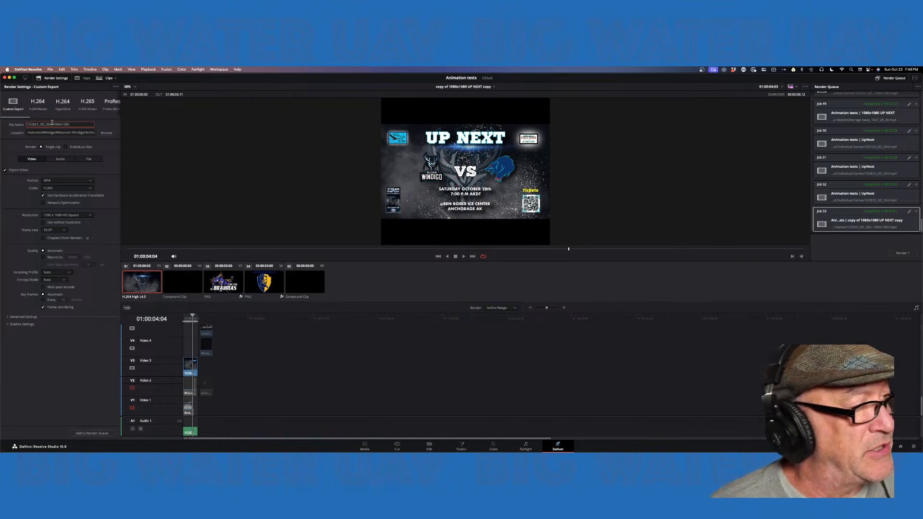
{"action": "left_click", "coordinate": [93, 433]}
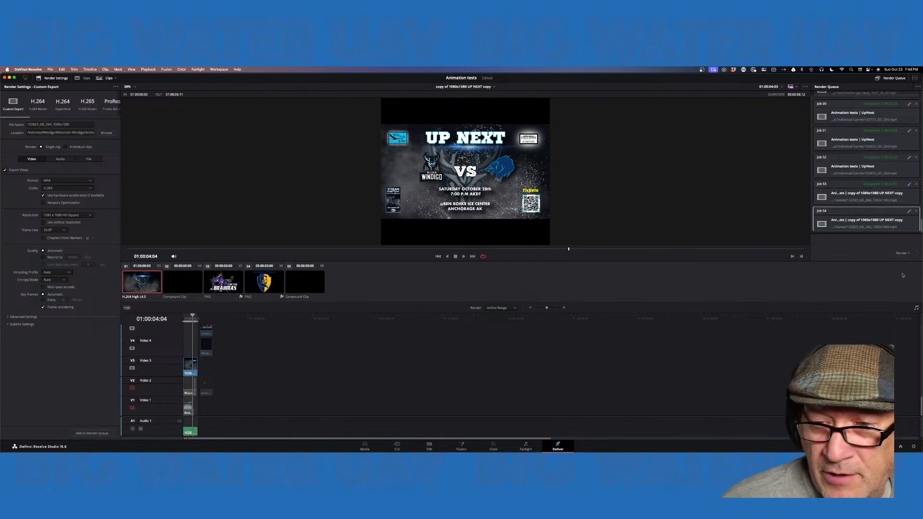
{"action": "left_click", "coordinate": [902, 253]}
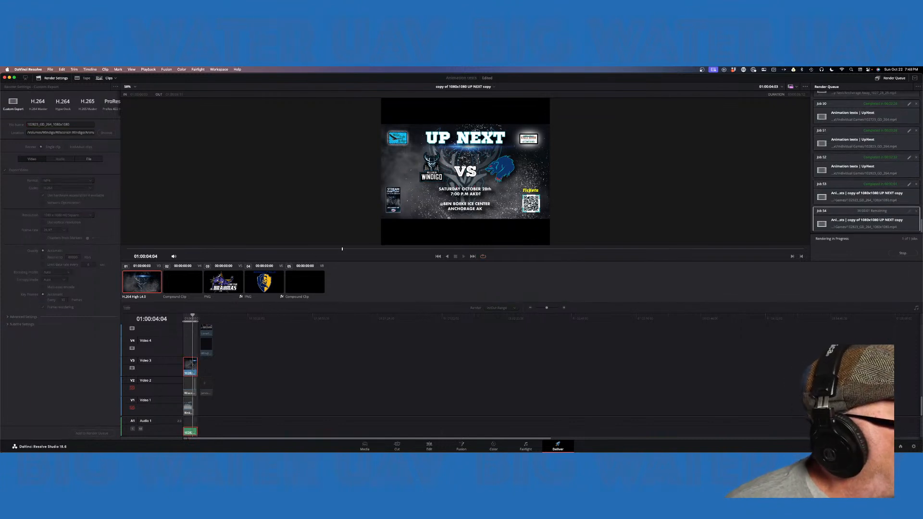
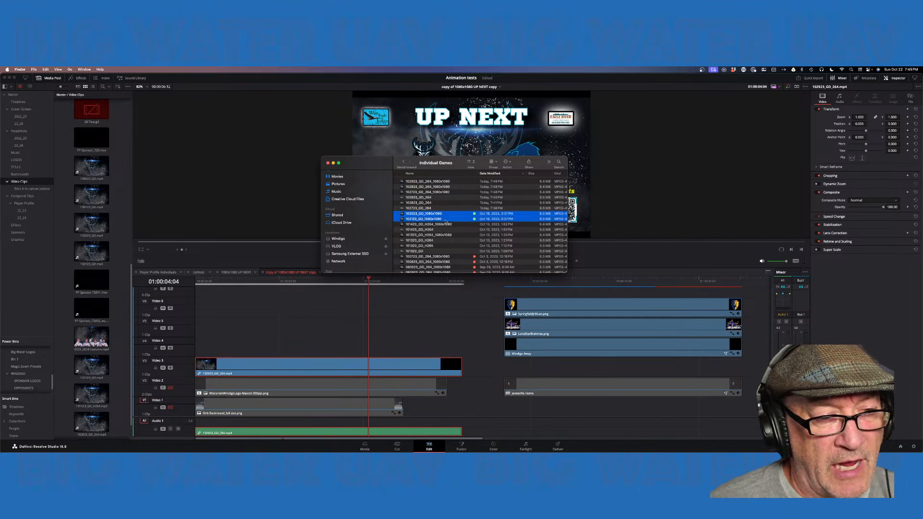
- In the Individual Games folder in Finder, remove the green tag from the two older 1080x1080 files and tag today's six renders green
{"action": "right_click", "coordinate": [455, 215]}
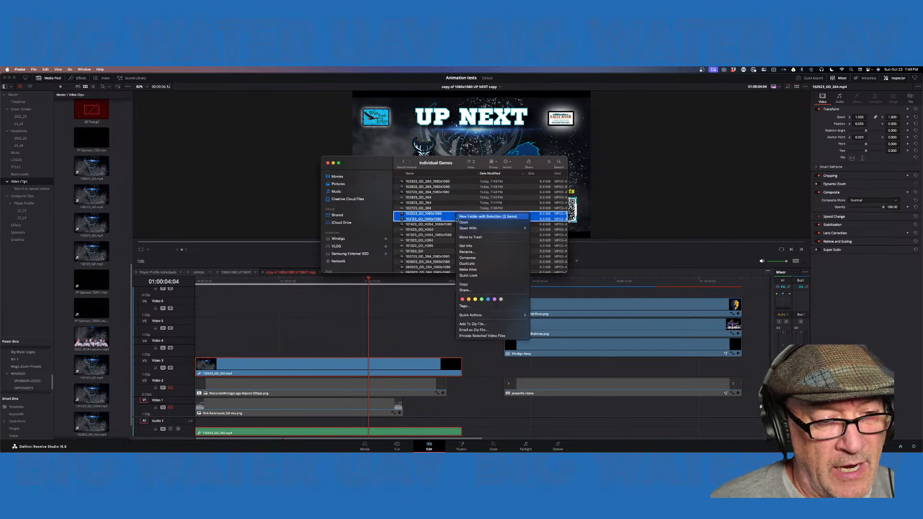
{"action": "left_click", "coordinate": [482, 299]}
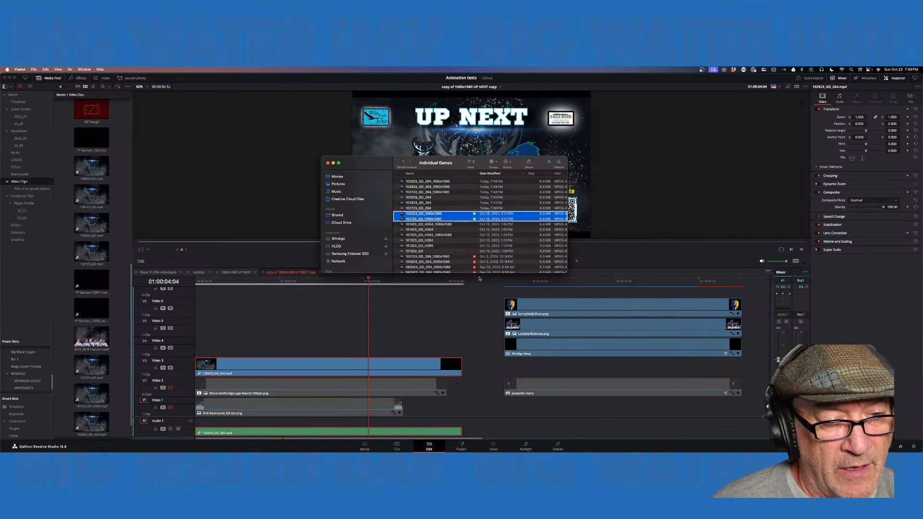
{"action": "left_click", "coordinate": [450, 181]}
{"action": "left_click", "coordinate": [434, 209], "text": "shift"}
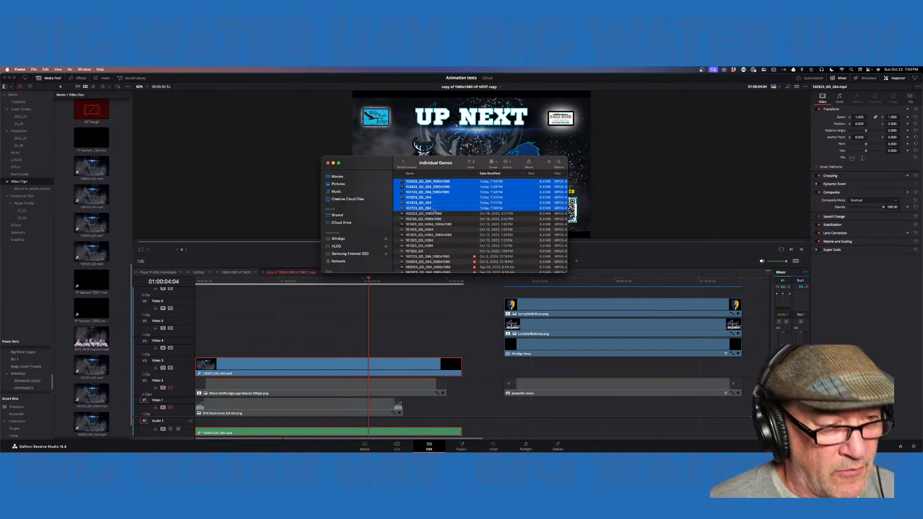
{"action": "right_click", "coordinate": [441, 210]}
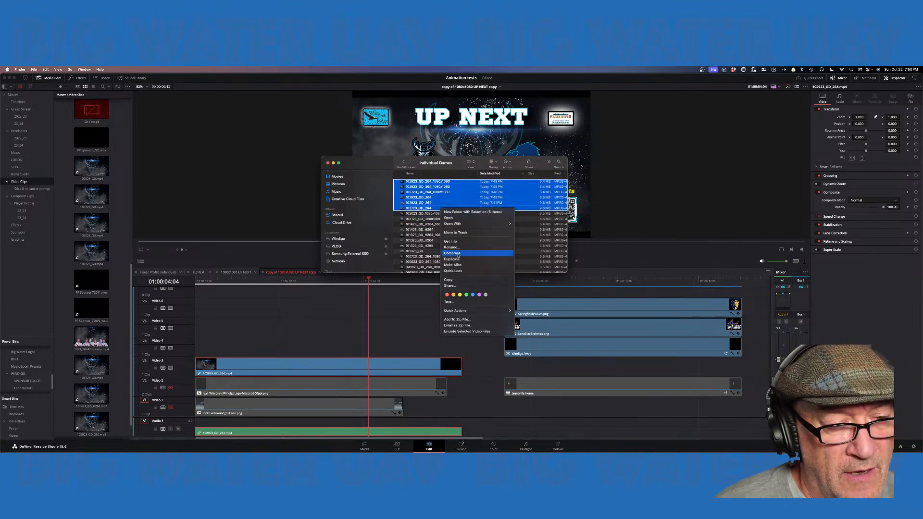
{"action": "left_click", "coordinate": [466, 295]}
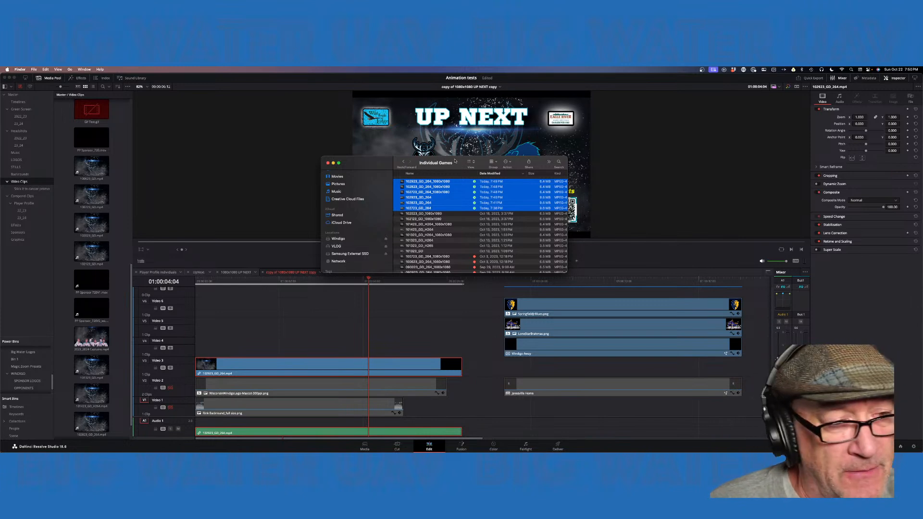
{"action": "left_click_drag", "start_coordinate": [455, 160], "coordinate": [0, 178]}
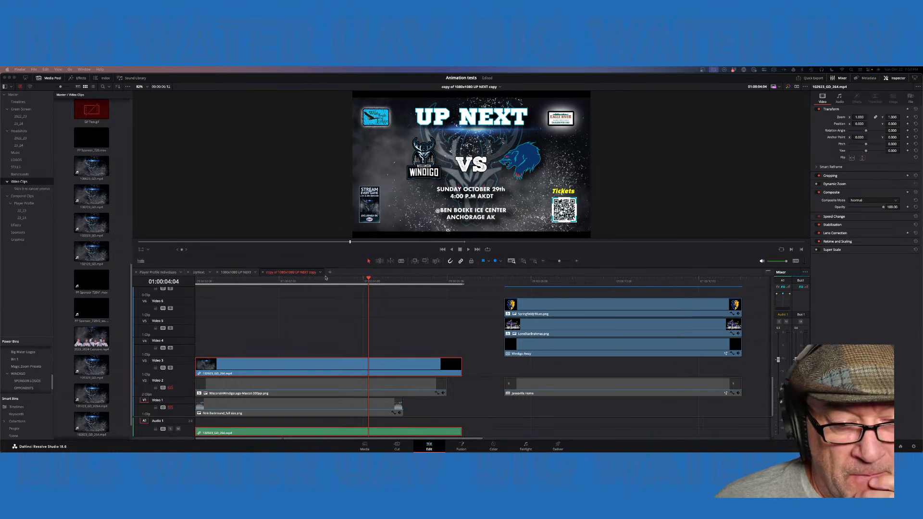
- Open the Player Profile Individuals timeline in DaVinci Resolve and fit the whole frame in the viewer
{"action": "left_click", "coordinate": [235, 273]}
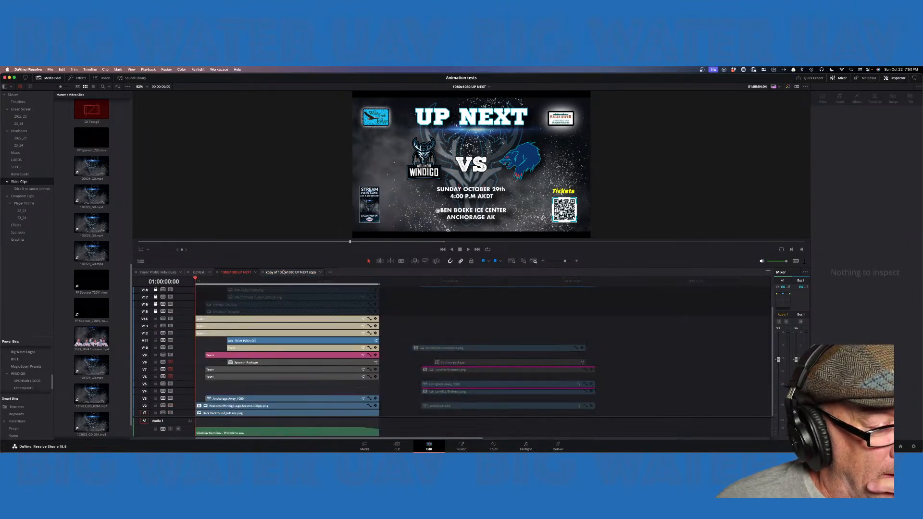
{"action": "left_click", "coordinate": [285, 273]}
{"action": "left_click", "coordinate": [168, 273]}
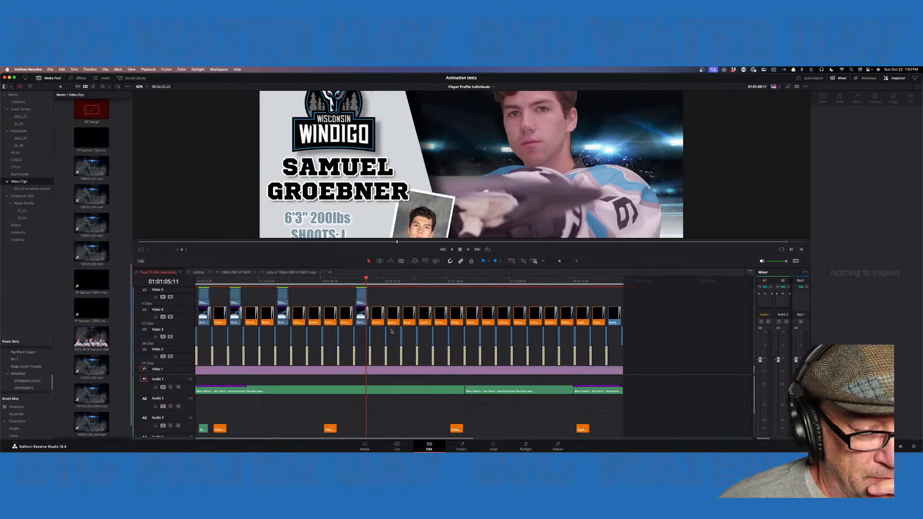
{"action": "scroll", "coordinate": [391, 332], "scroll_direction": "up", "scroll_amount": 8}
{"action": "key", "text": "shift+z"}
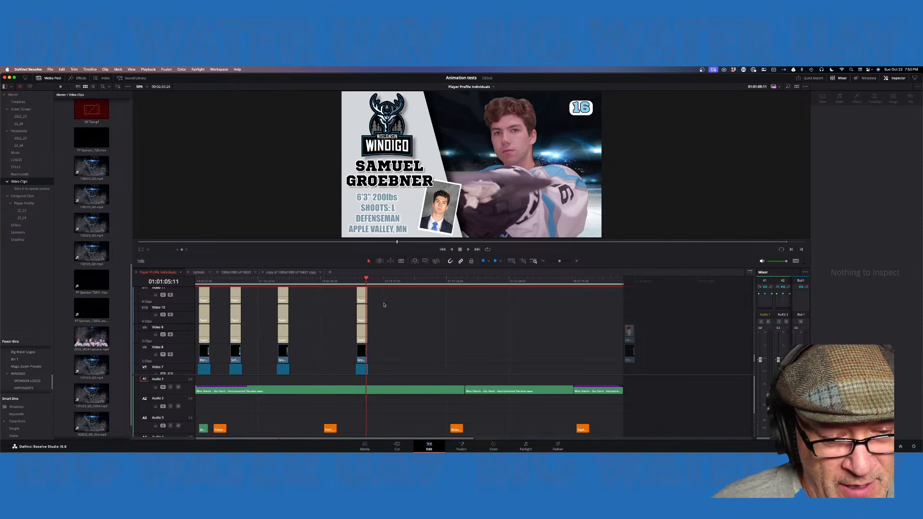
- Preview the last player profile before the end of the timeline's render range
{"action": "scroll", "coordinate": [550, 355], "scroll_direction": "down", "scroll_amount": 5}
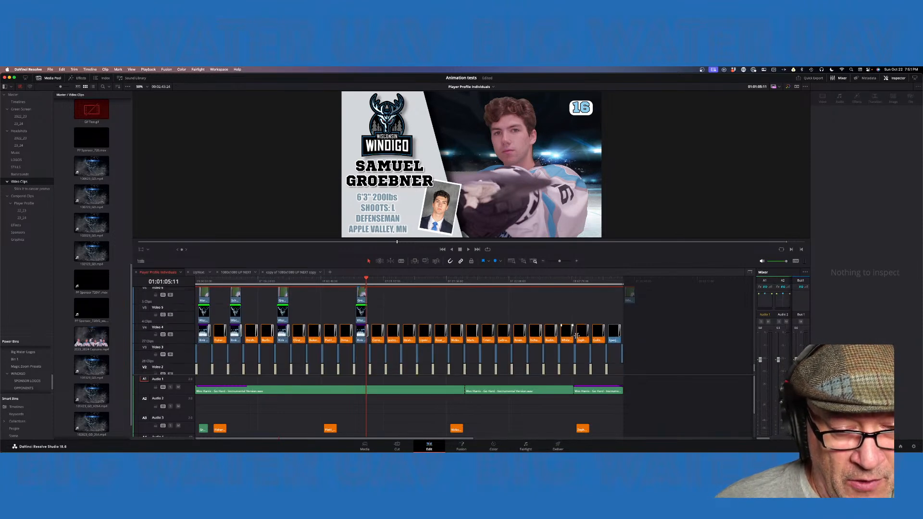
{"action": "left_click", "coordinate": [610, 283]}
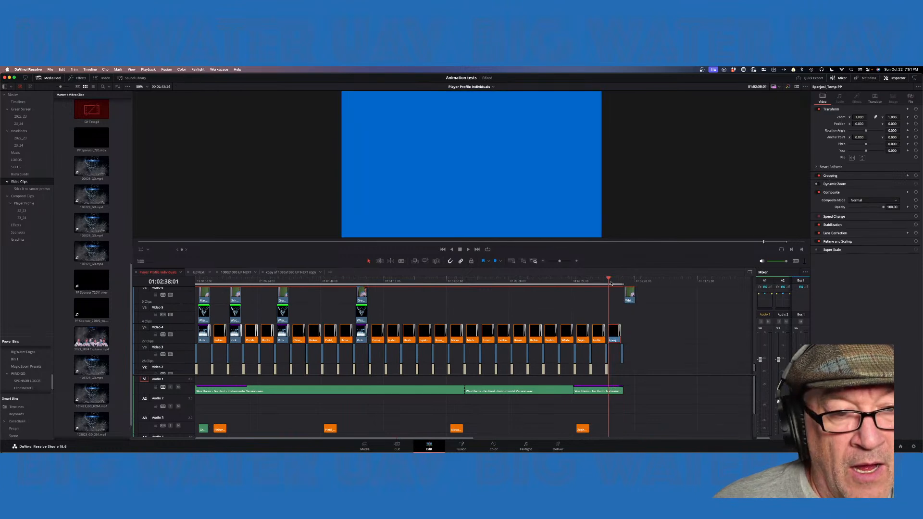
{"action": "left_click_drag", "start_coordinate": [613, 283], "coordinate": [615, 282]}
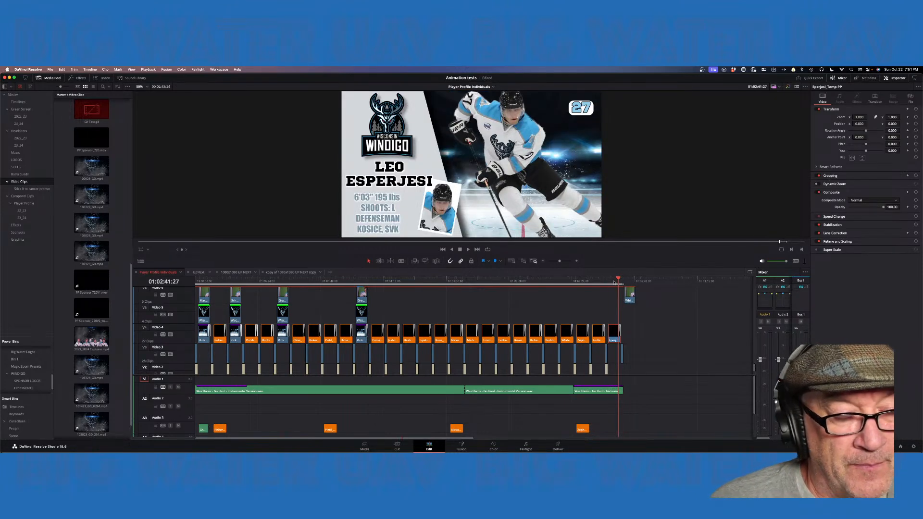
{"action": "left_click", "coordinate": [614, 283]}
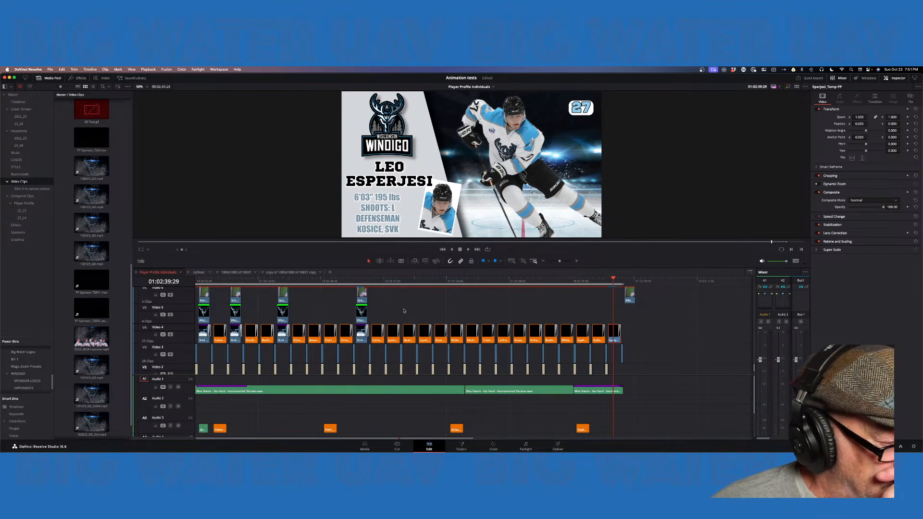
- Examine the stacked video tracks of the first player profile, number 14, at 01:00:05:00
{"action": "scroll", "coordinate": [404, 311], "scroll_direction": "up", "scroll_amount": 8}
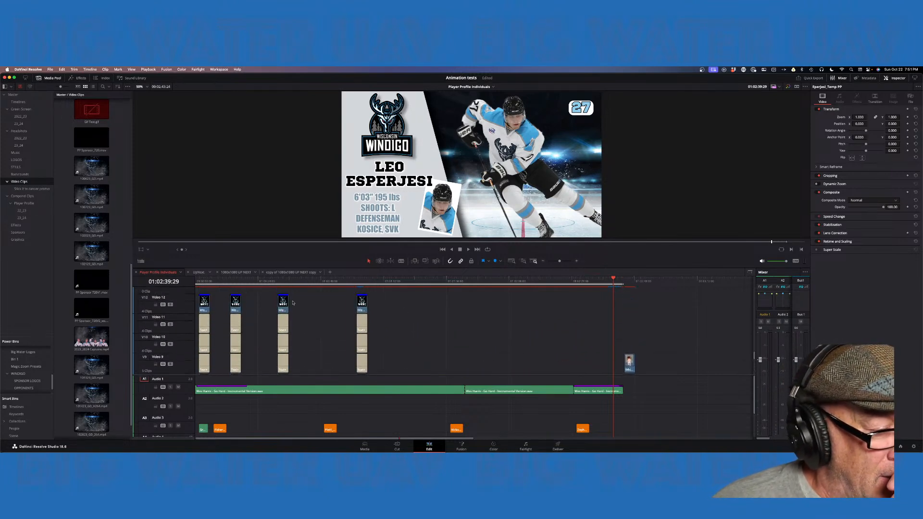
{"action": "left_click", "coordinate": [206, 281]}
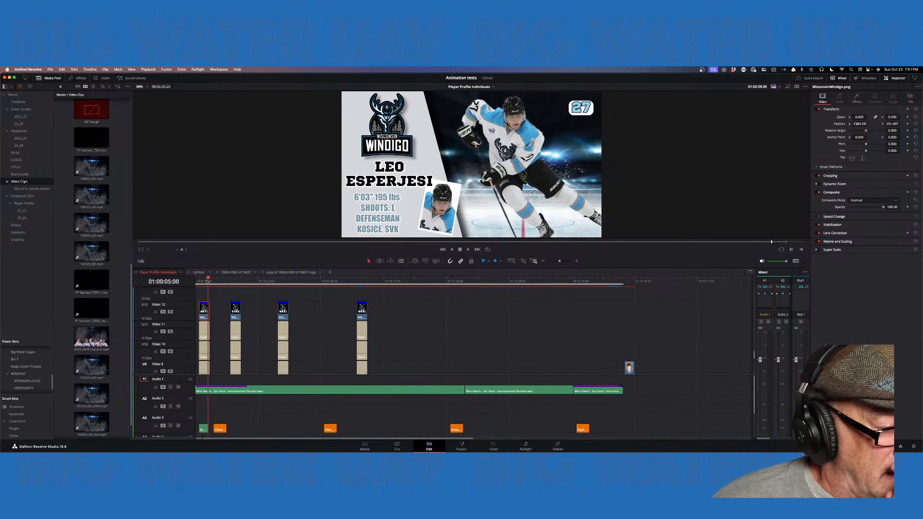
{"action": "mouse_move", "coordinate": [205, 282]}
{"action": "left_mouse_down"}
{"action": "mouse_move", "coordinate": [237, 286]}
{"action": "mouse_move", "coordinate": [199, 287]}
{"action": "mouse_move", "coordinate": [206, 287]}
{"action": "left_mouse_up"}
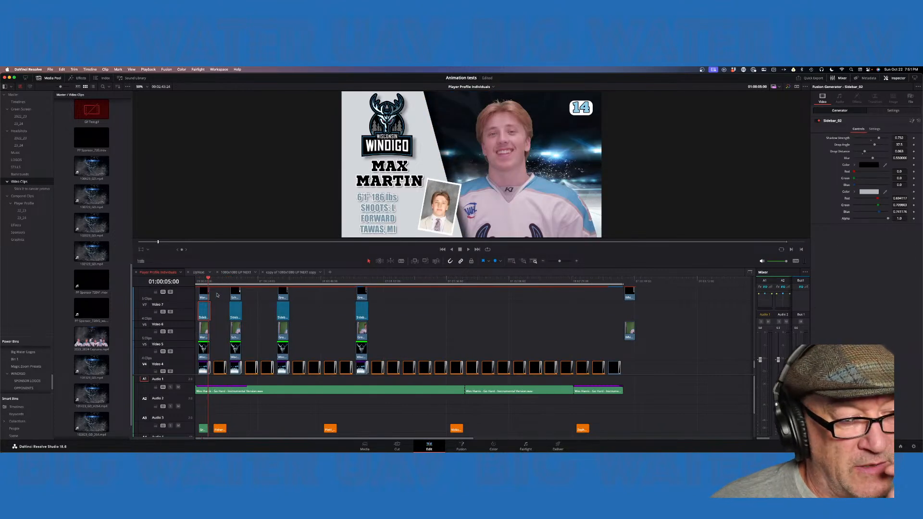
{"action": "scroll", "coordinate": [282, 328], "scroll_direction": "up", "scroll_amount": 3}
{"action": "scroll", "coordinate": [281, 328], "scroll_direction": "up", "scroll_amount": 4}
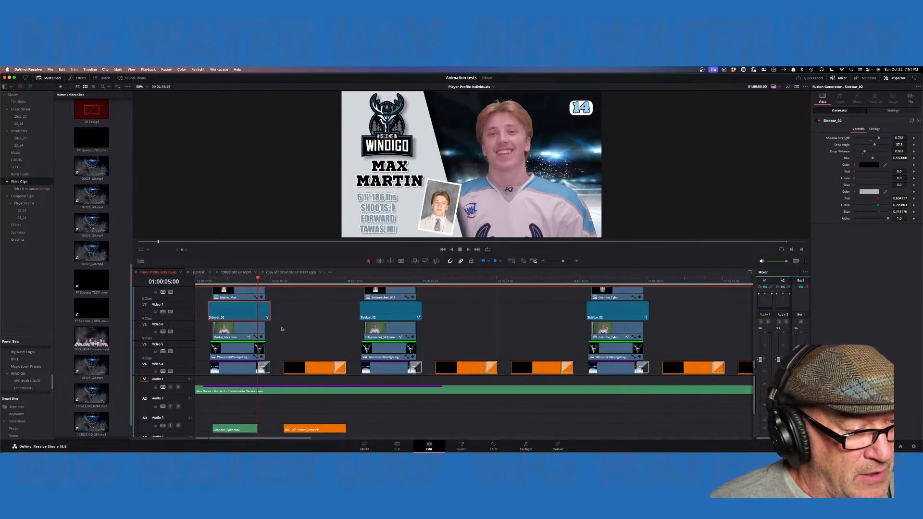
{"action": "scroll", "coordinate": [344, 341], "scroll_direction": "up", "scroll_amount": 5}
{"action": "scroll", "coordinate": [343, 340], "scroll_direction": "up", "scroll_amount": 2}
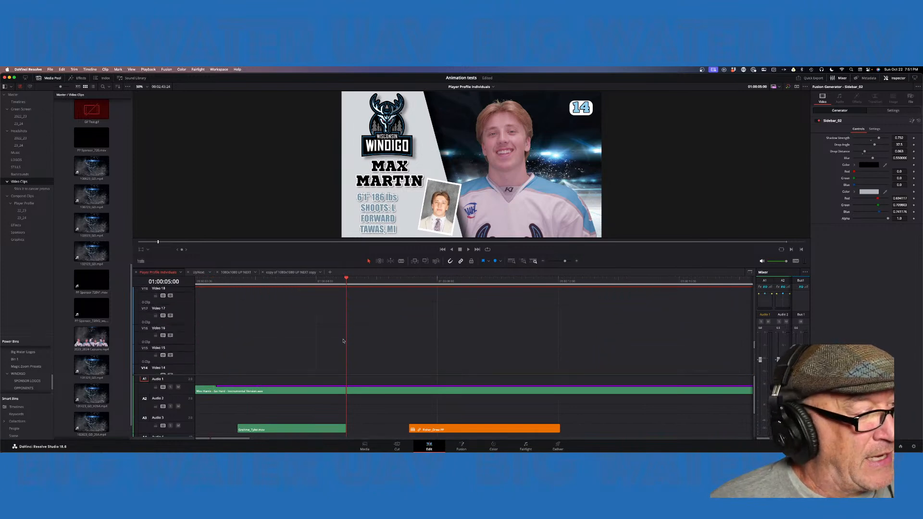
{"action": "scroll", "coordinate": [343, 340], "scroll_direction": "down", "scroll_amount": 3}
{"action": "scroll", "coordinate": [343, 340], "scroll_direction": "down", "scroll_amount": 7}
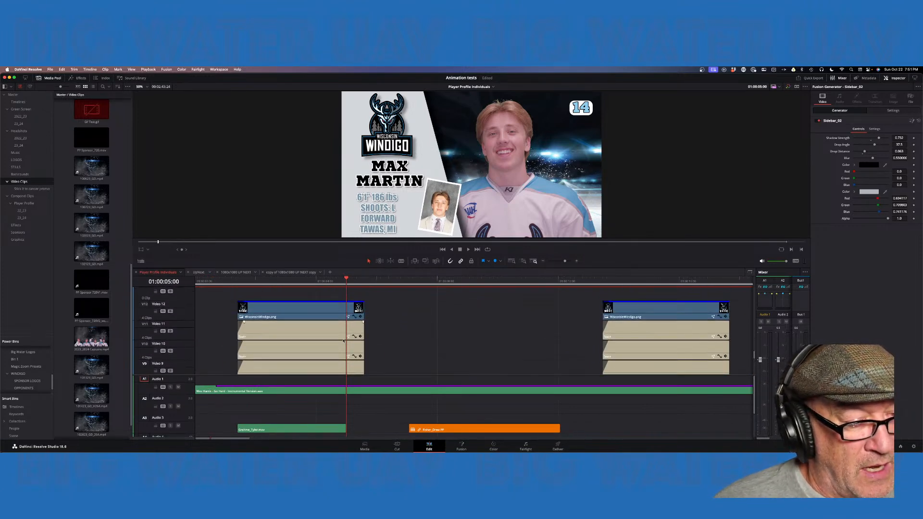
{"action": "scroll", "coordinate": [343, 341], "scroll_direction": "up", "scroll_amount": 8}
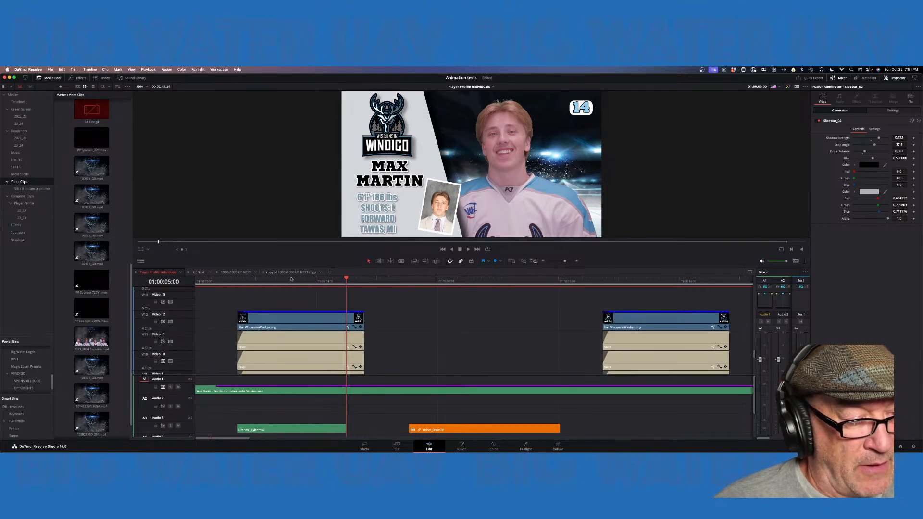
- Go to 01:00:03:17 and inspect the number 14 profile's layers, from the Windigo logo down to the rink background
{"action": "left_click_drag", "start_coordinate": [291, 279], "coordinate": [303, 279]}
{"action": "scroll", "coordinate": [390, 361], "scroll_direction": "down", "scroll_amount": 3}
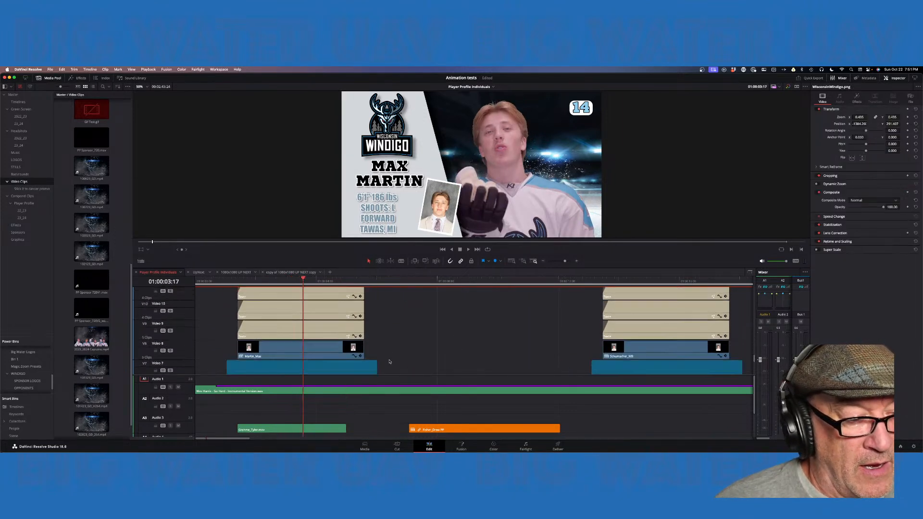
{"action": "scroll", "coordinate": [389, 361], "scroll_direction": "down", "scroll_amount": 4}
{"action": "scroll", "coordinate": [390, 361], "scroll_direction": "up", "scroll_amount": 1}
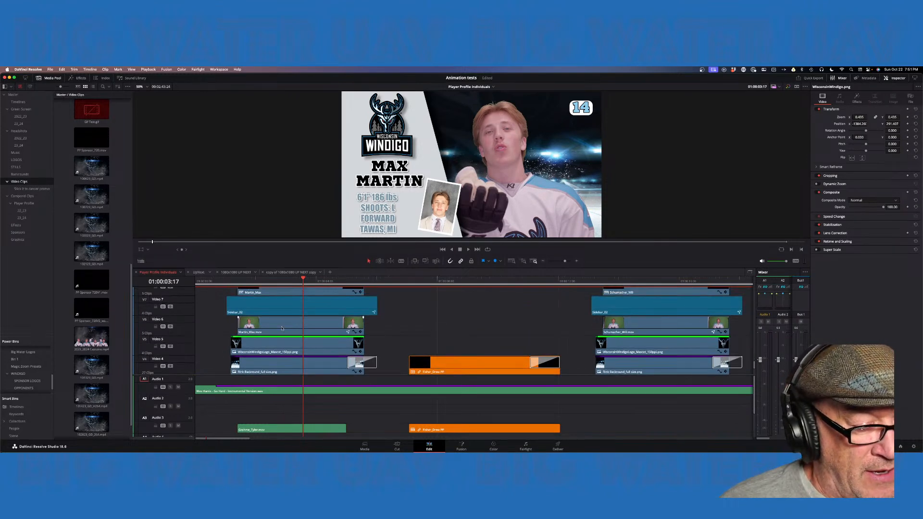
{"action": "scroll", "coordinate": [282, 328], "scroll_direction": "up", "scroll_amount": 2}
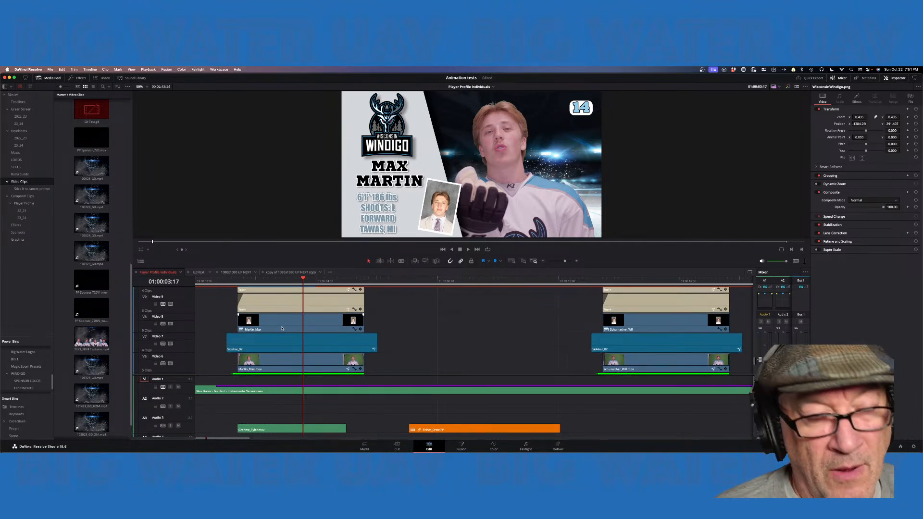
{"action": "scroll", "coordinate": [302, 331], "scroll_direction": "up", "scroll_amount": 3}
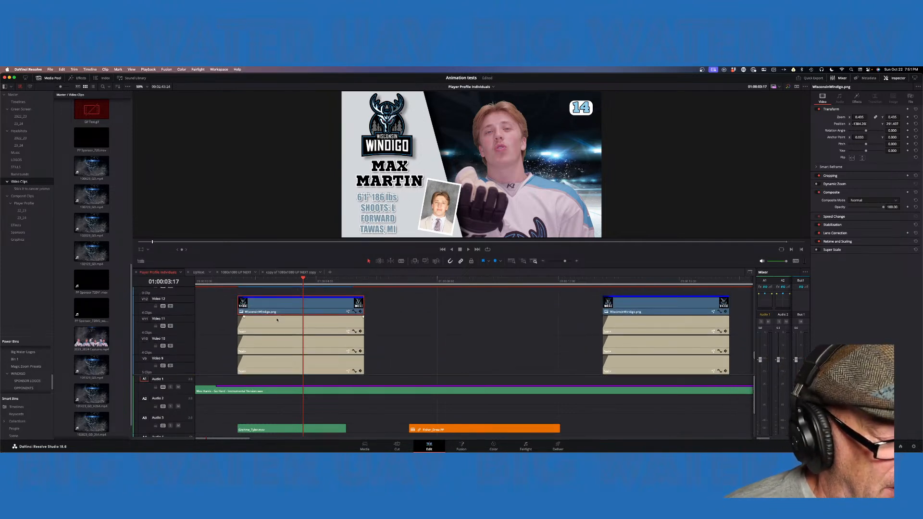
{"action": "scroll", "coordinate": [284, 319], "scroll_direction": "down", "scroll_amount": 7}
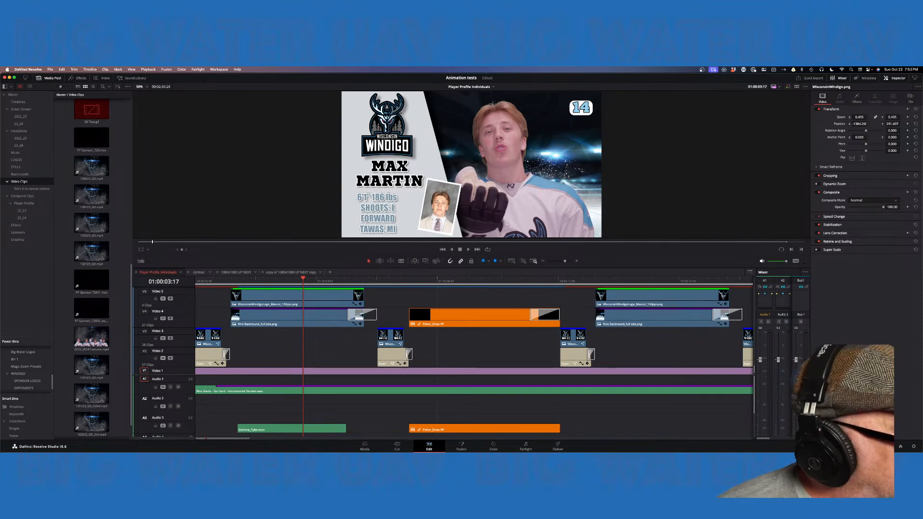
- Open the 23_24 bin inside the Player Profile compound clips and browse the player clips stored there
{"action": "left_click", "coordinate": [26, 196]}
{"action": "left_click", "coordinate": [24, 204]}
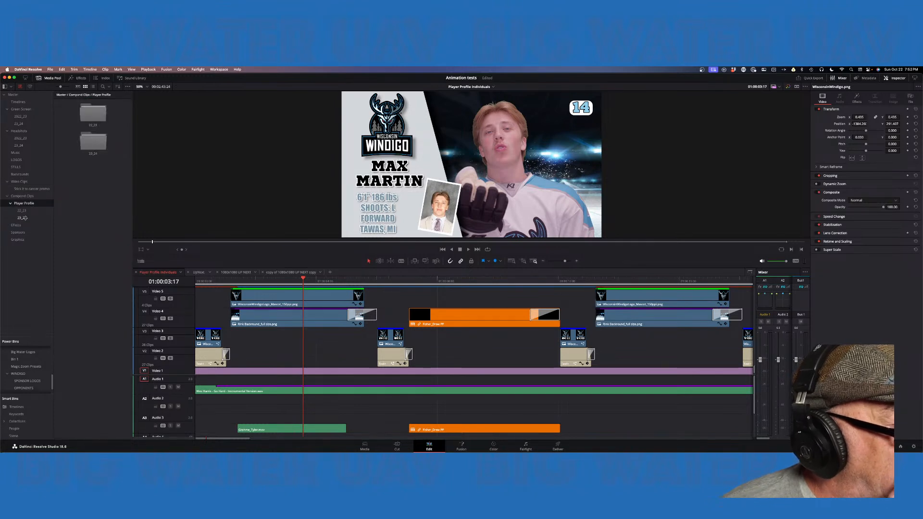
{"action": "left_click", "coordinate": [22, 218]}
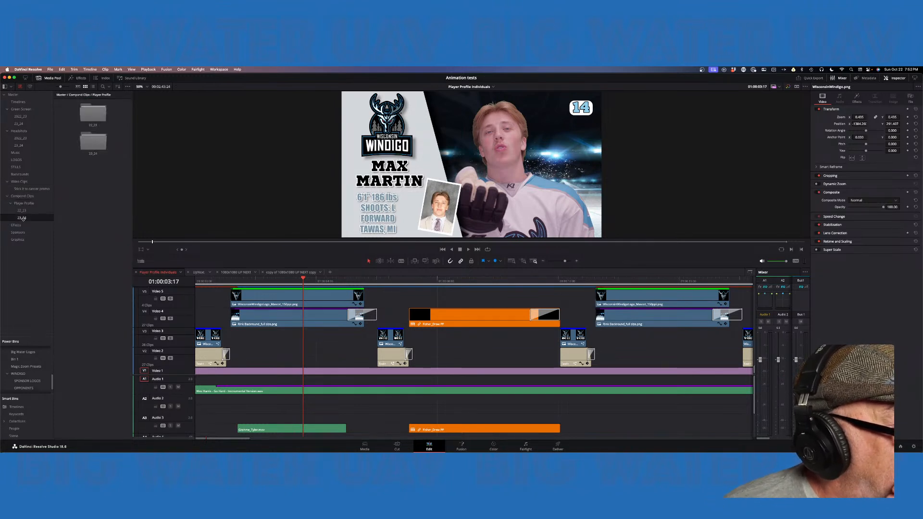
{"action": "scroll", "coordinate": [116, 223], "scroll_direction": "down", "scroll_amount": 3}
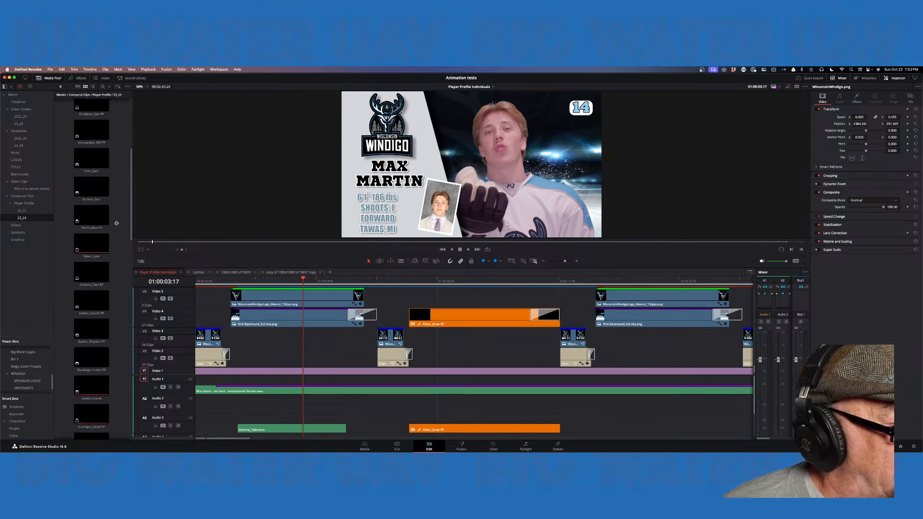
{"action": "scroll", "coordinate": [116, 223], "scroll_direction": "up", "scroll_amount": 3}
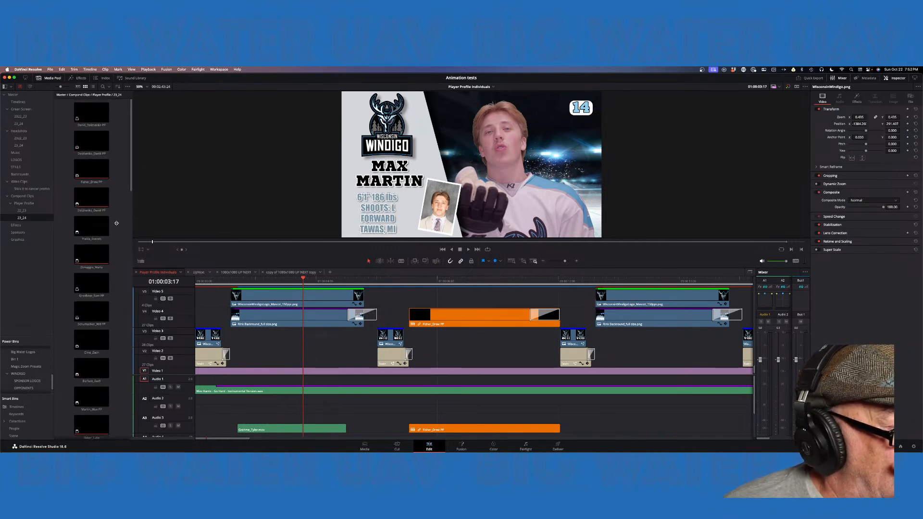
{"action": "scroll", "coordinate": [117, 223], "scroll_direction": "down", "scroll_amount": 12}
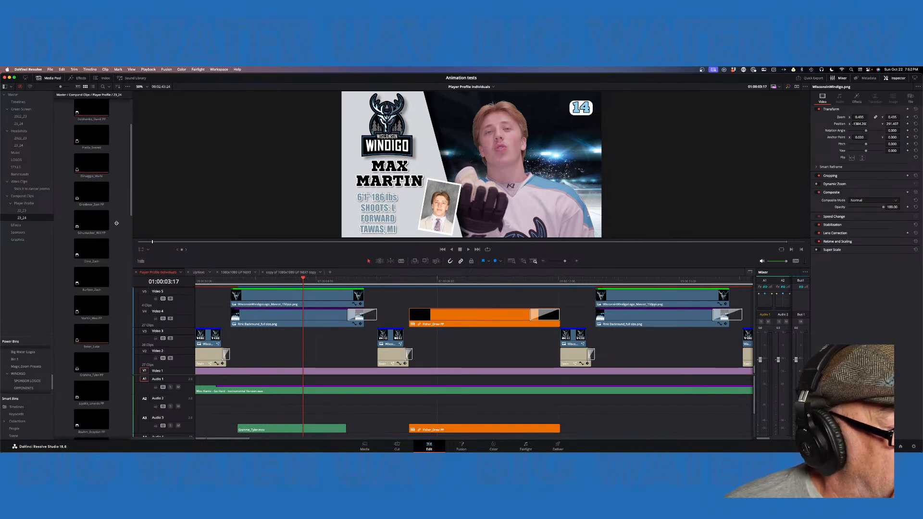
{"action": "scroll", "coordinate": [116, 223], "scroll_direction": "down", "scroll_amount": 5}
{"action": "scroll", "coordinate": [303, 329], "scroll_direction": "up", "scroll_amount": 7}
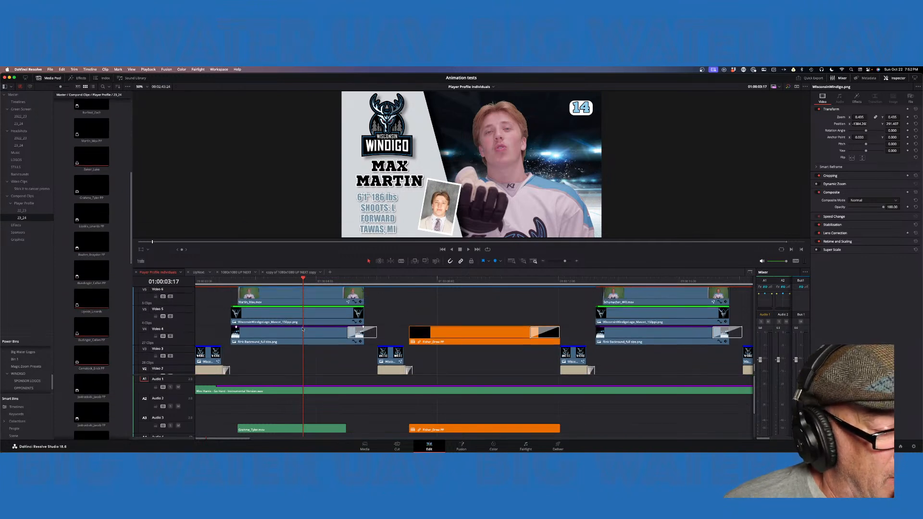
{"action": "scroll", "coordinate": [302, 329], "scroll_direction": "down", "scroll_amount": 3}
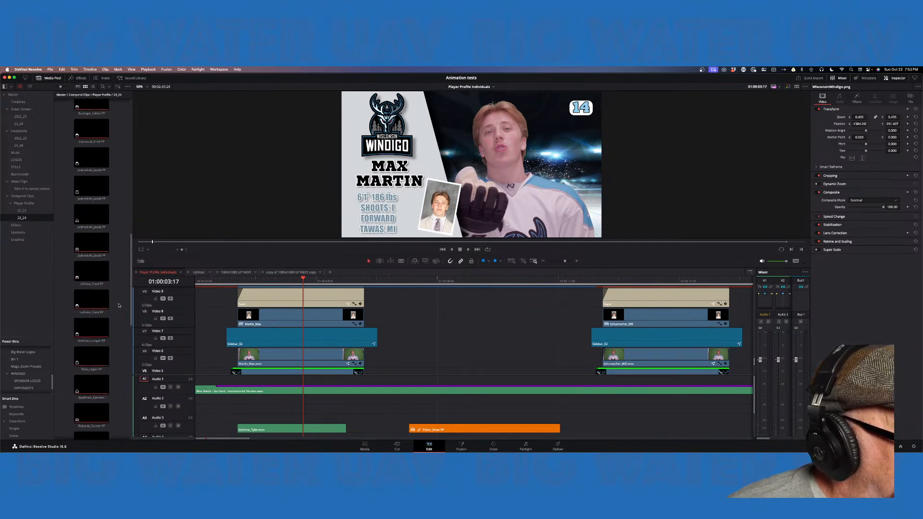
- Find and select the number 14 player's PP compound clip in the 23_24 bin
{"action": "scroll", "coordinate": [117, 296], "scroll_direction": "up", "scroll_amount": 2}
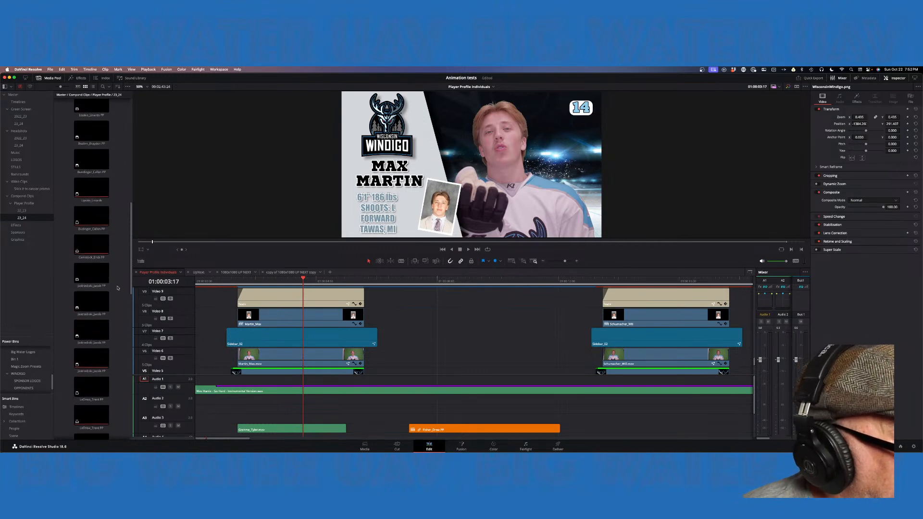
{"action": "scroll", "coordinate": [118, 287], "scroll_direction": "down", "scroll_amount": 5}
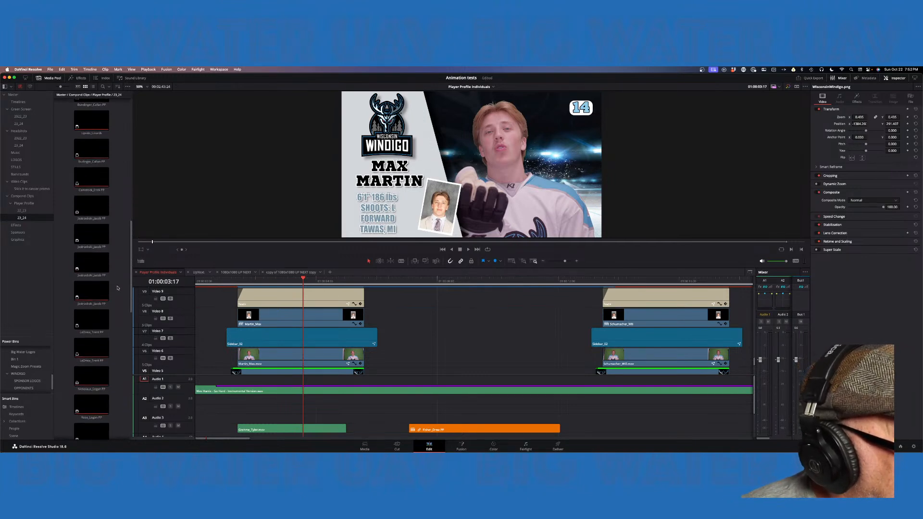
{"action": "scroll", "coordinate": [117, 288], "scroll_direction": "down", "scroll_amount": 1}
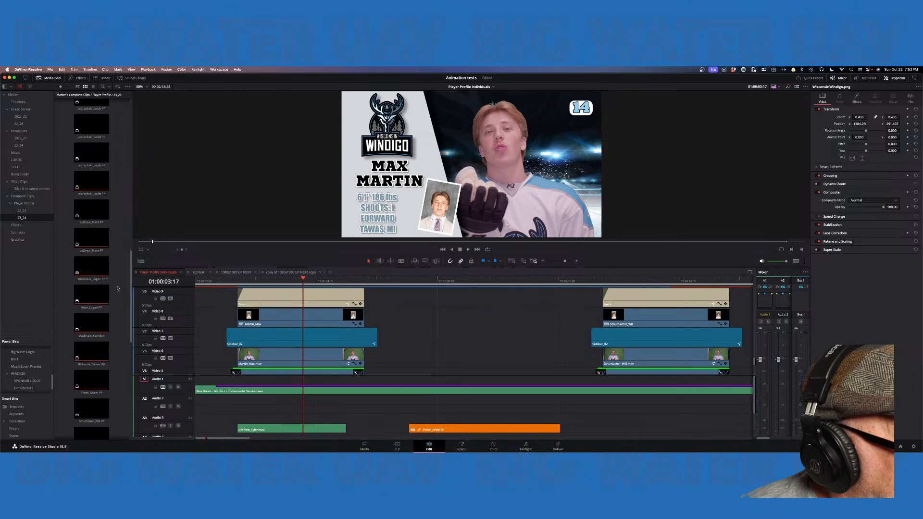
{"action": "scroll", "coordinate": [118, 288], "scroll_direction": "down", "scroll_amount": 2}
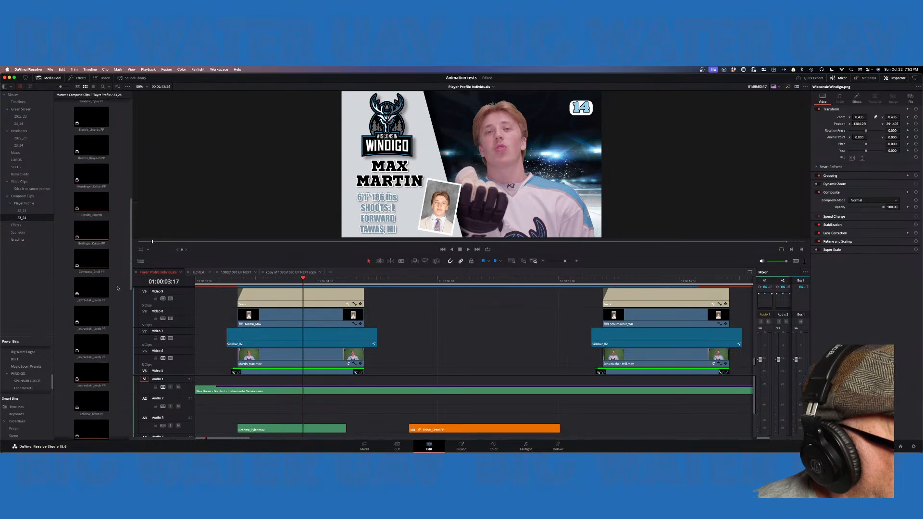
{"action": "scroll", "coordinate": [117, 288], "scroll_direction": "up", "scroll_amount": 3}
{"action": "scroll", "coordinate": [118, 288], "scroll_direction": "down", "scroll_amount": 10}
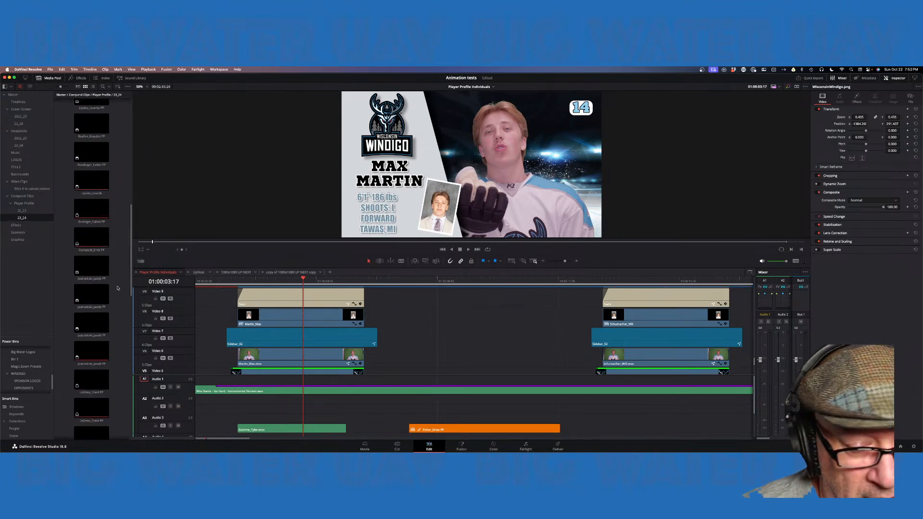
{"action": "scroll", "coordinate": [118, 288], "scroll_direction": "down", "scroll_amount": 3}
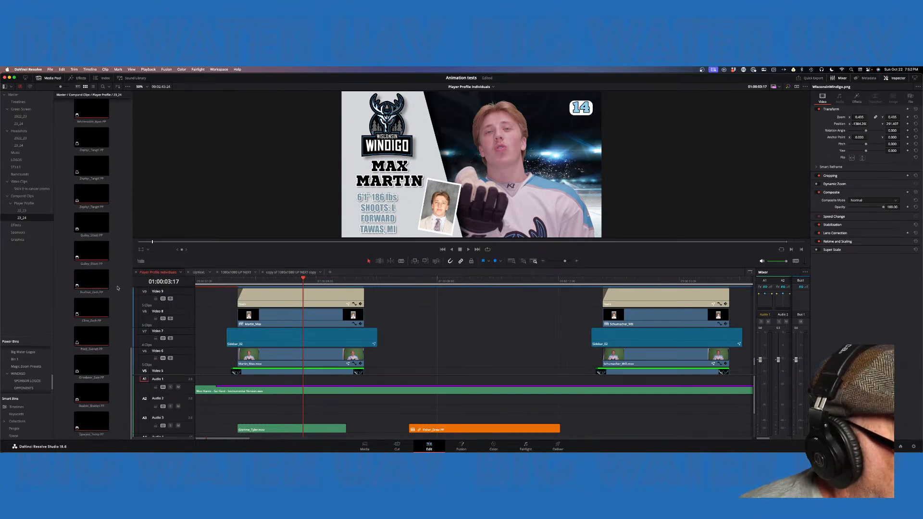
{"action": "scroll", "coordinate": [118, 288], "scroll_direction": "up", "scroll_amount": 10}
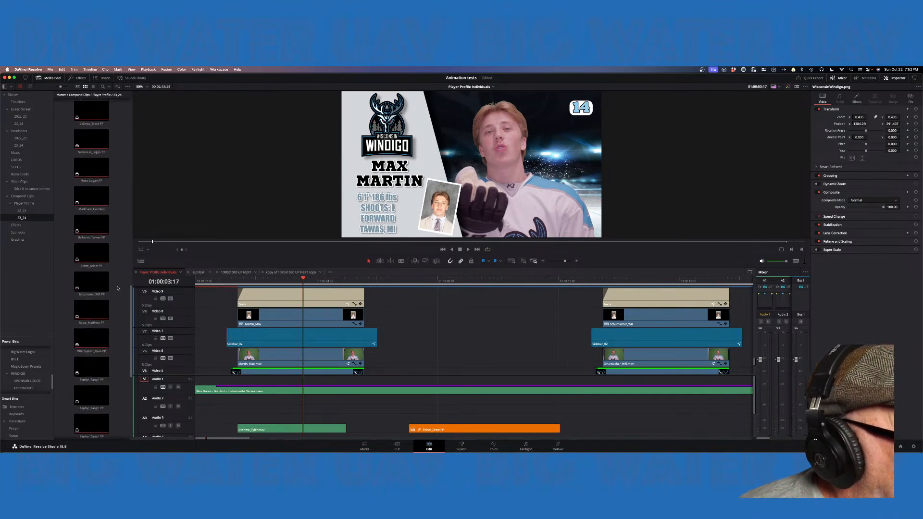
{"action": "scroll", "coordinate": [117, 288], "scroll_direction": "up", "scroll_amount": 15}
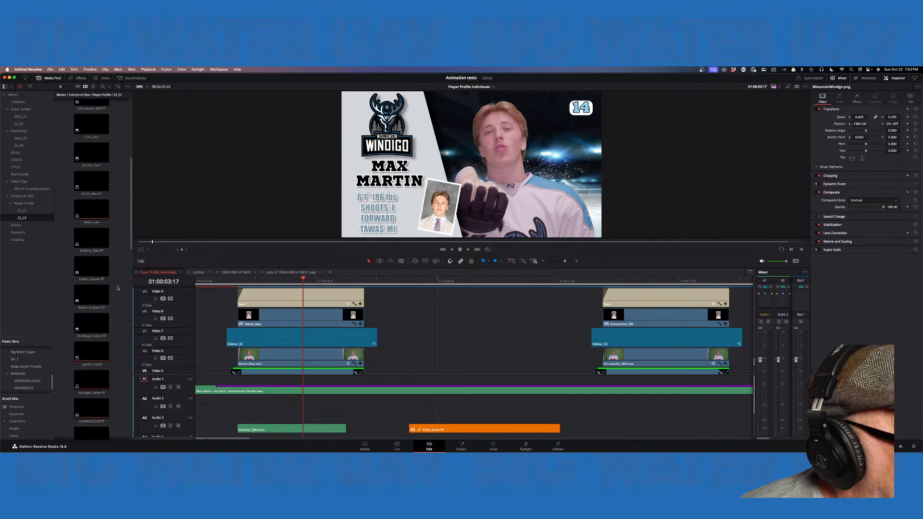
{"action": "scroll", "coordinate": [117, 288], "scroll_direction": "down", "scroll_amount": 1}
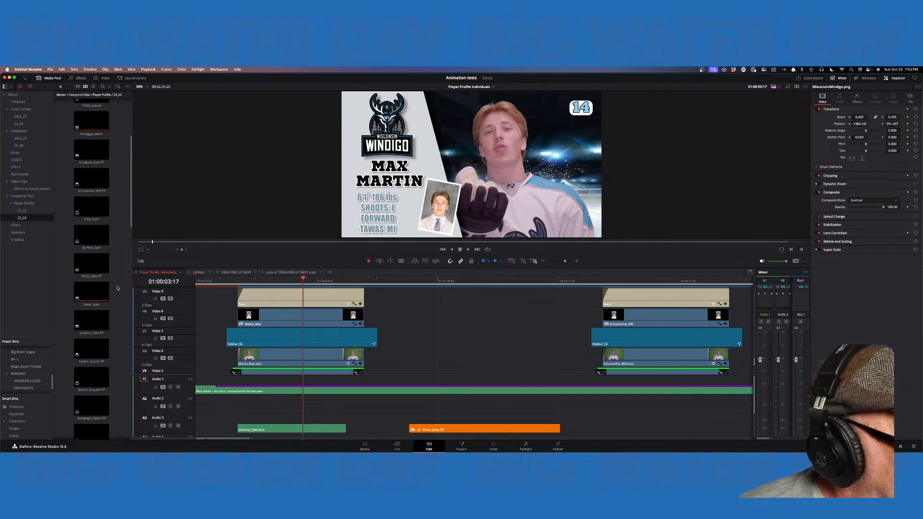
{"action": "left_click", "coordinate": [93, 244]}
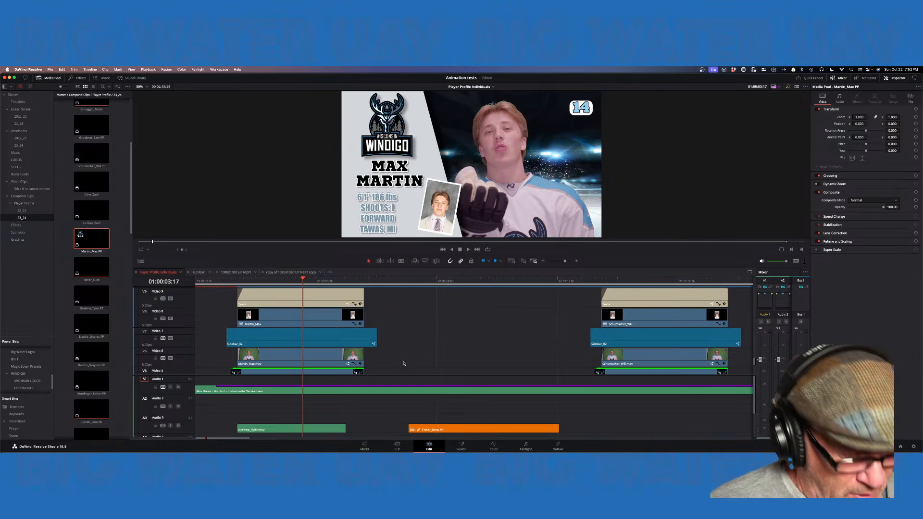
- Place the selected player's compound clip on Video 7 in the empty area past the timeline's last clips, near 01:03:27:17
{"action": "key", "text": "super+minus"}
{"action": "key", "text": "super+equal"}
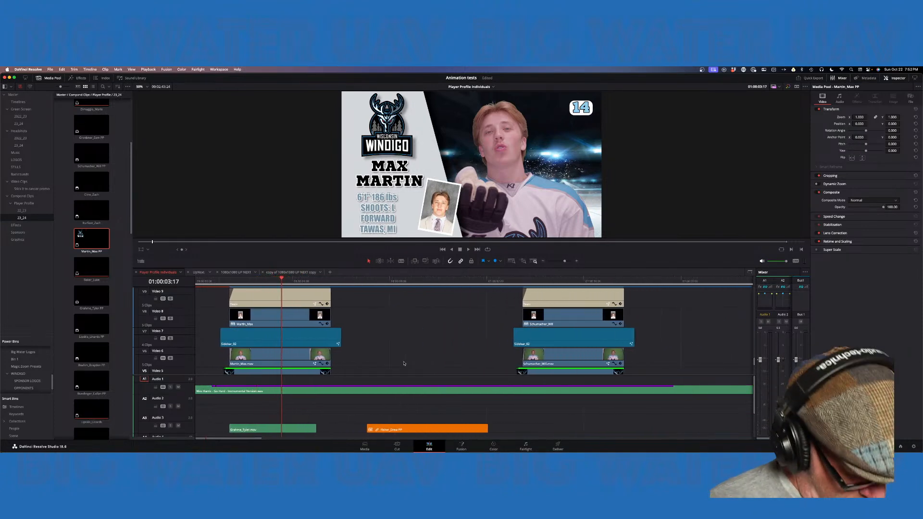
{"action": "scroll", "coordinate": [404, 363], "scroll_direction": "up", "scroll_amount": 5}
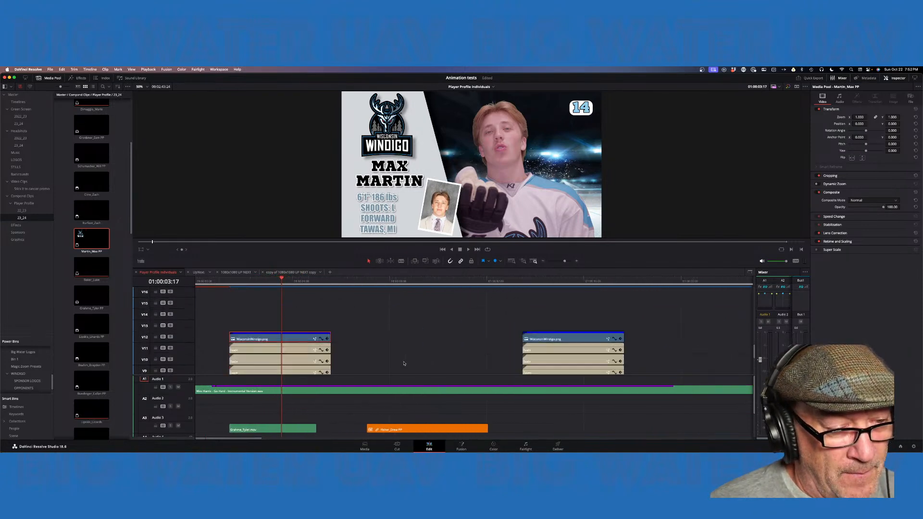
{"action": "scroll", "coordinate": [404, 364], "scroll_direction": "down", "scroll_amount": 10}
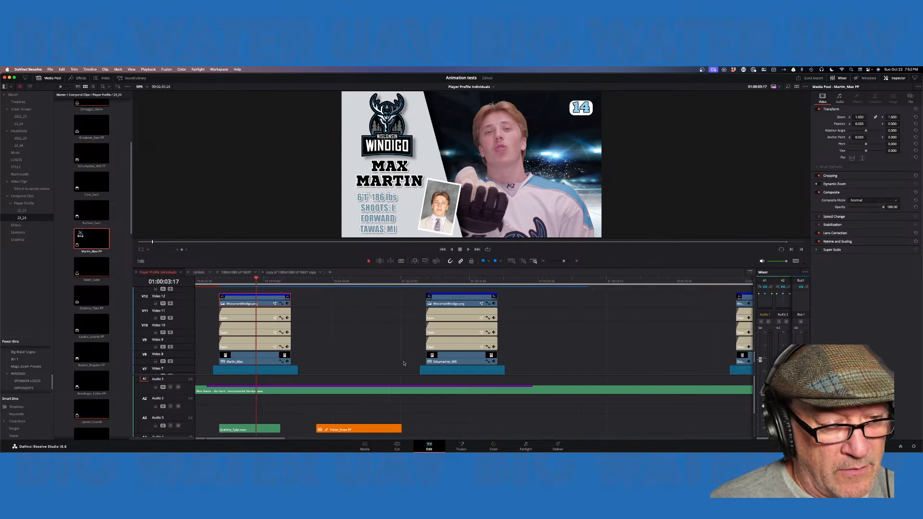
{"action": "left_click", "coordinate": [511, 261]}
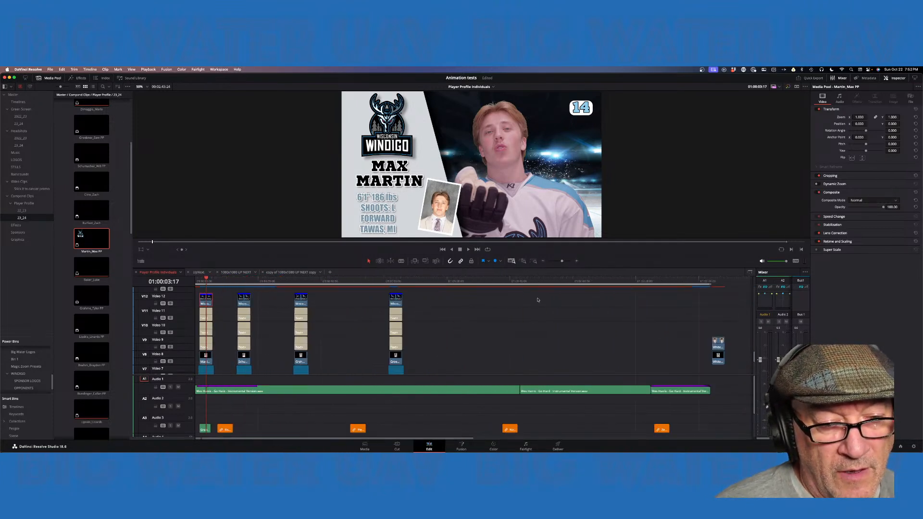
{"action": "left_click", "coordinate": [559, 281]}
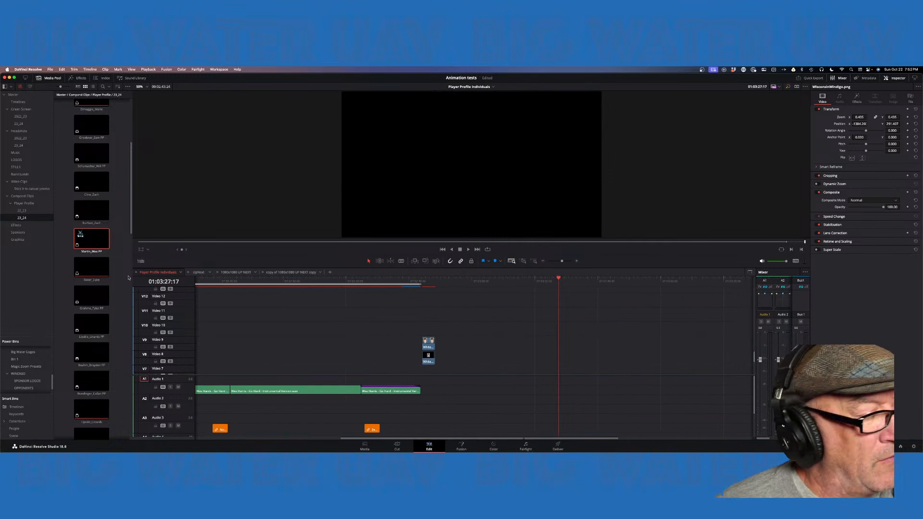
{"action": "left_click_drag", "start_coordinate": [94, 238], "coordinate": [548, 371]}
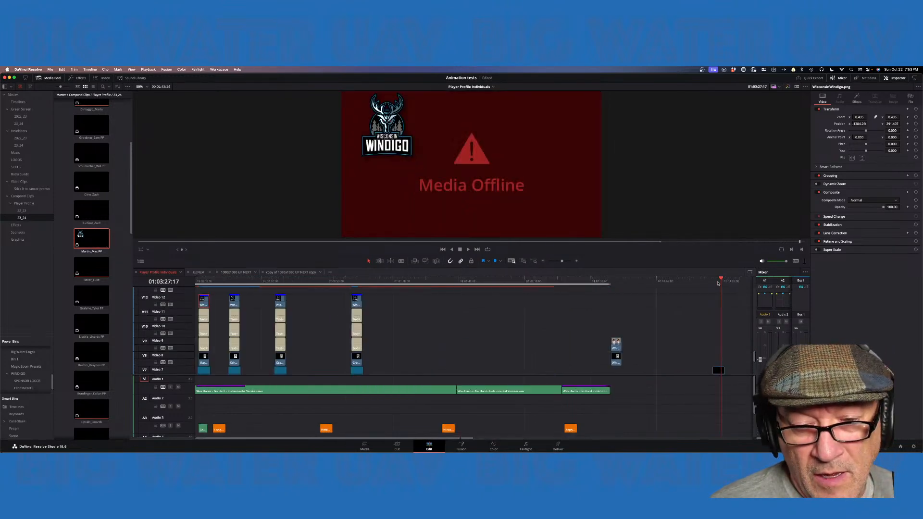
- Play the number 14 player's compound clip on Video 7 from its start and decompose it in place
{"action": "key", "text": "Up"}
{"action": "key", "text": "space"}
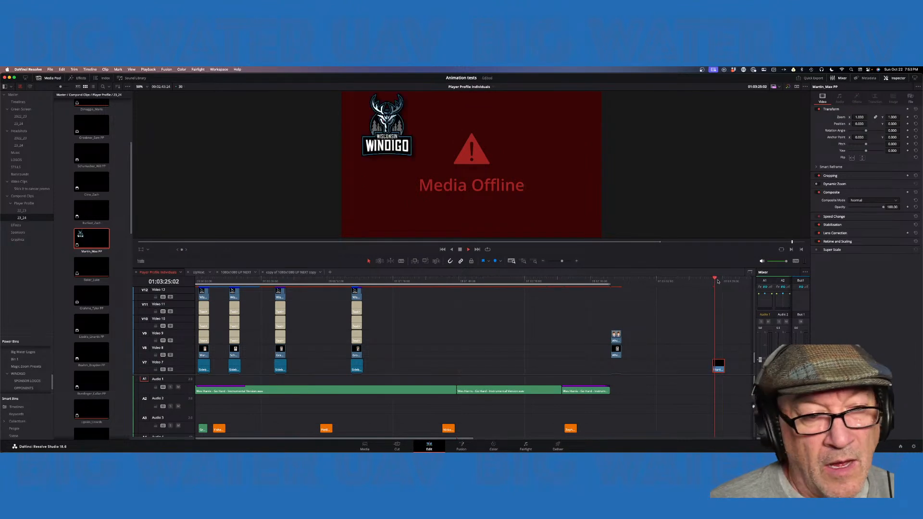
{"action": "scroll", "coordinate": [717, 367], "scroll_direction": "right", "scroll_amount": 3}
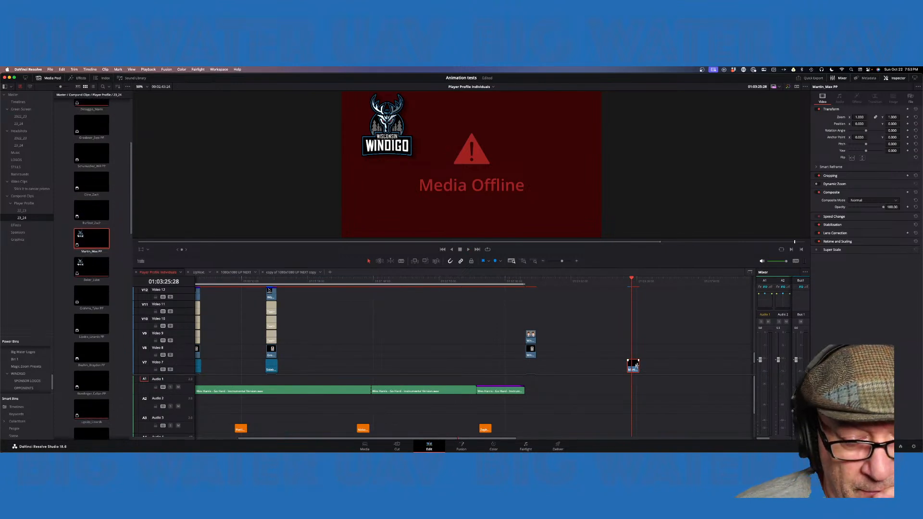
{"action": "right_click", "coordinate": [632, 368]}
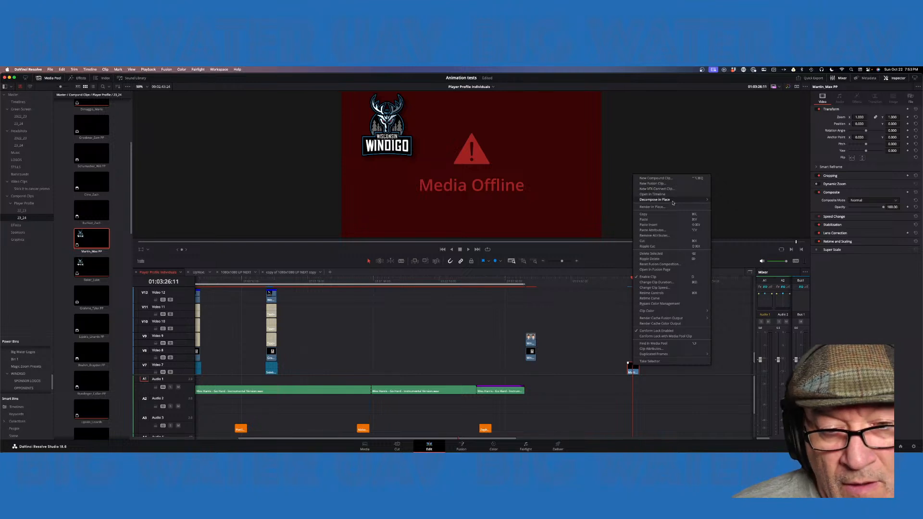
{"action": "mouse_move", "coordinate": [697, 200]}
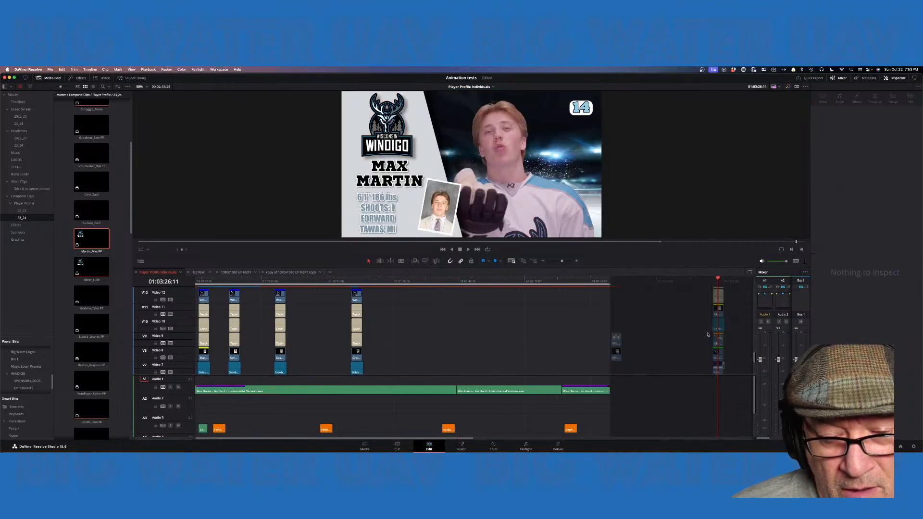
- Check the stacked layers released from the compound clip and undo the decompose
{"action": "scroll", "coordinate": [710, 324], "scroll_direction": "up", "scroll_amount": 2}
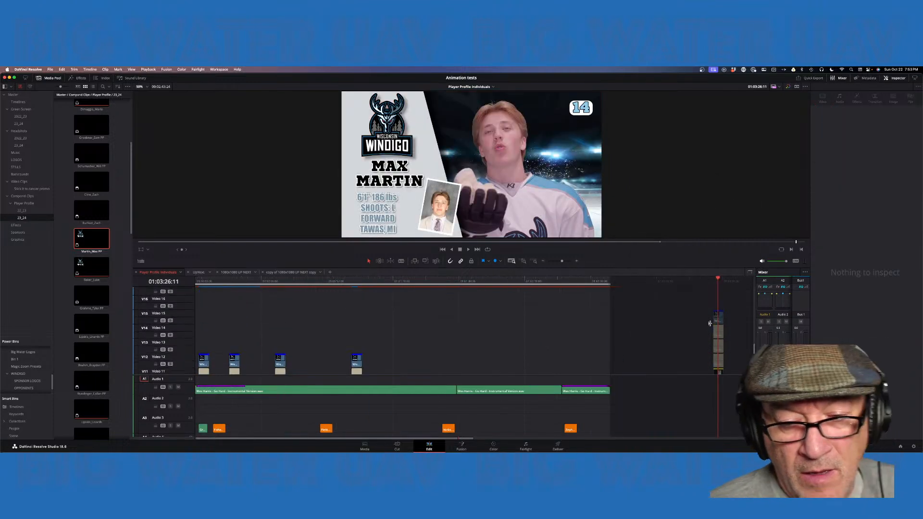
{"action": "scroll", "coordinate": [710, 324], "scroll_direction": "down", "scroll_amount": 2}
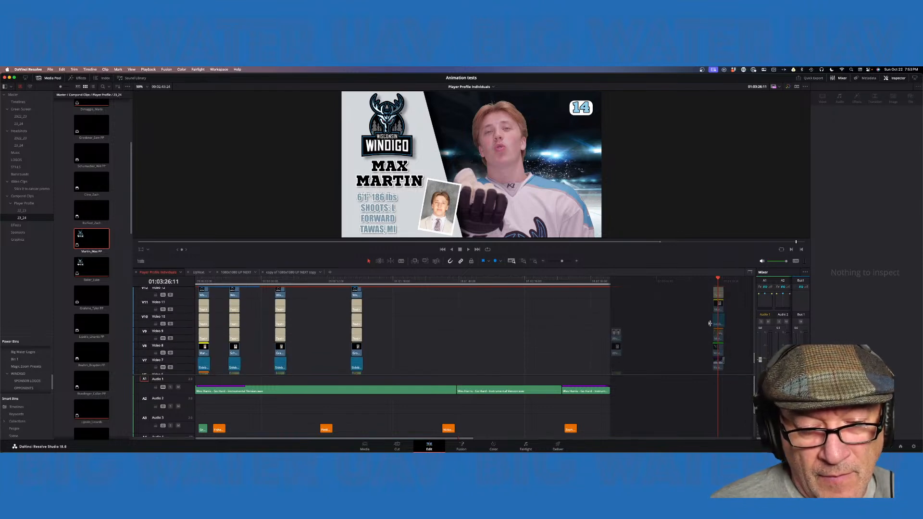
{"action": "left_click", "coordinate": [62, 69]}
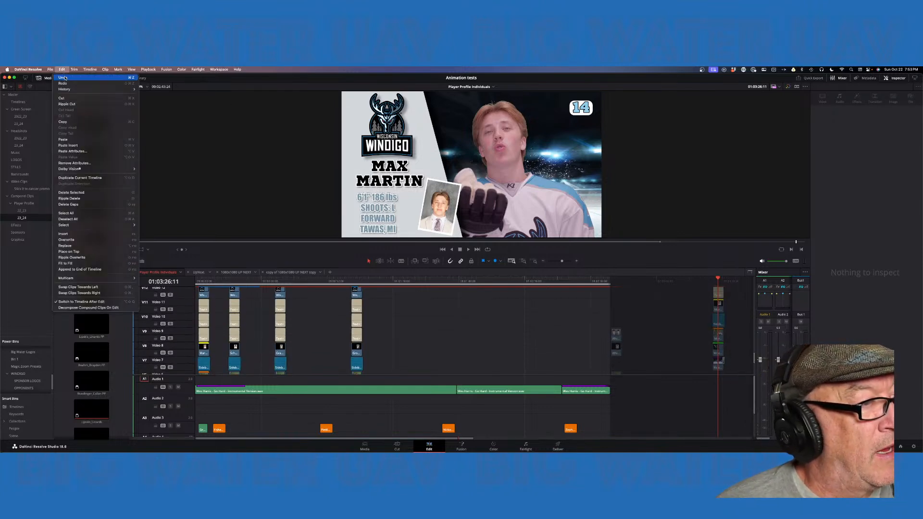
{"action": "left_click", "coordinate": [67, 77]}
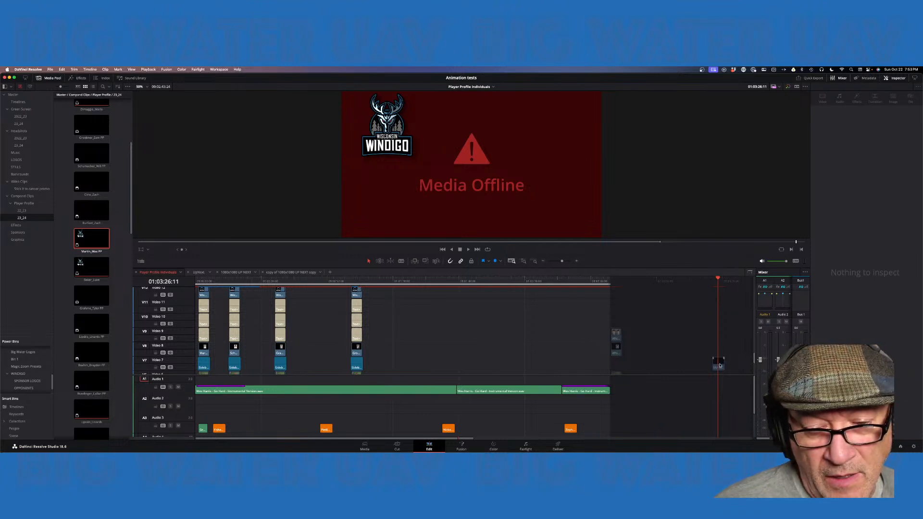
- Decompose the compound clip past the timeline's last clips in place again, using clips only
{"action": "left_click", "coordinate": [720, 366]}
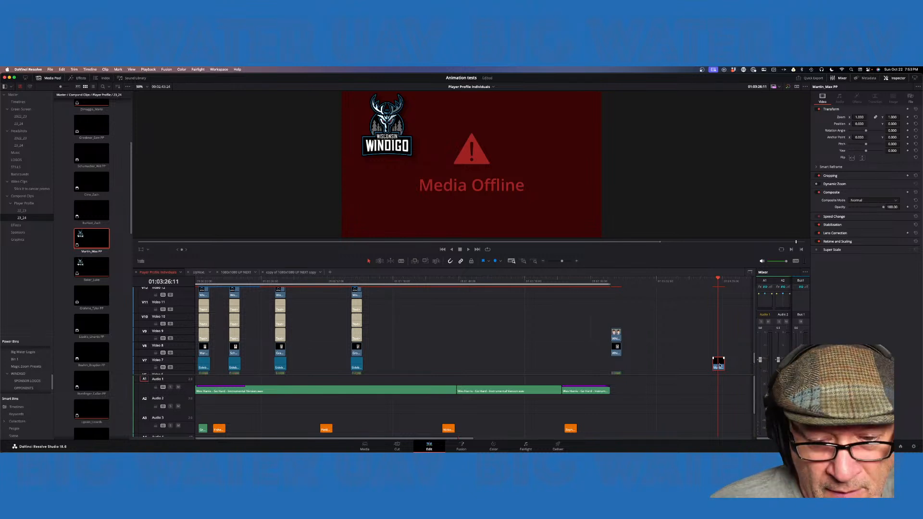
{"action": "right_click", "coordinate": [720, 366]}
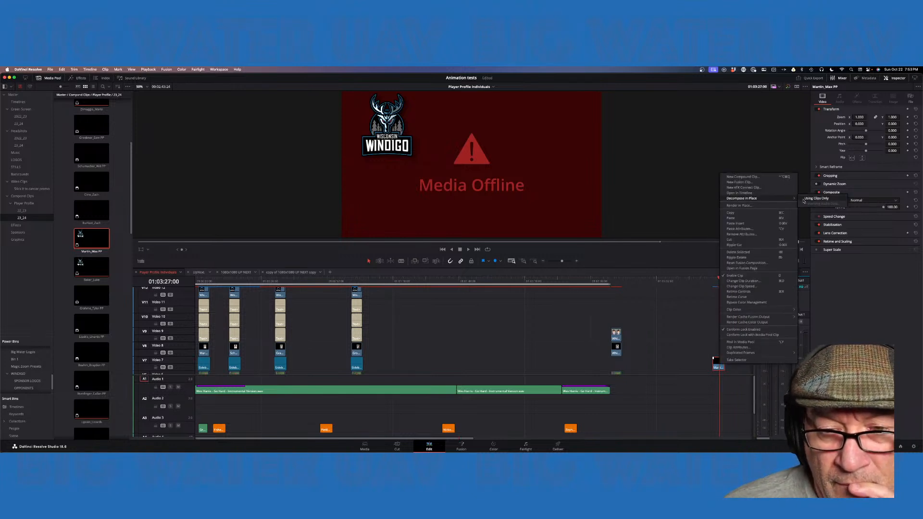
{"action": "left_click", "coordinate": [816, 198]}
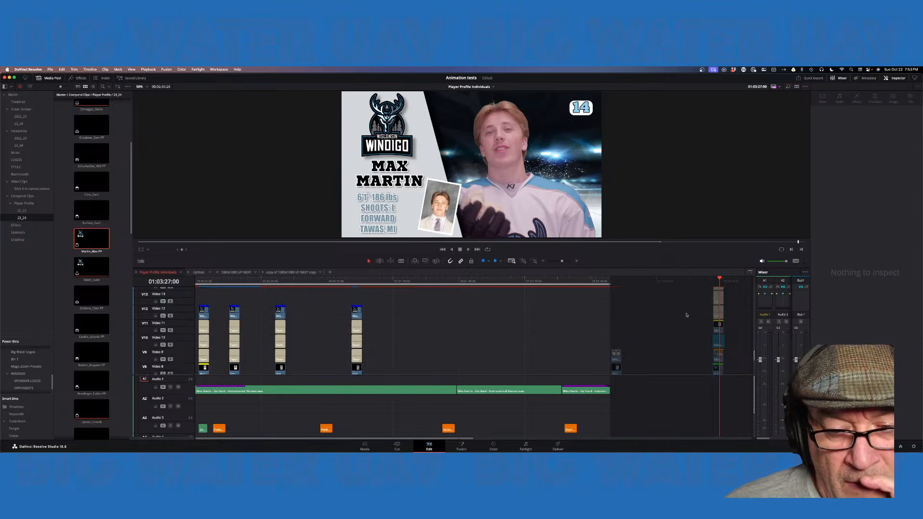
- Inspect the upper decomposed layers: the Windigo logo, the player stats text and the jersey number title
{"action": "scroll", "coordinate": [687, 315], "scroll_direction": "up", "scroll_amount": 4}
{"action": "scroll", "coordinate": [687, 316], "scroll_direction": "down", "scroll_amount": 1}
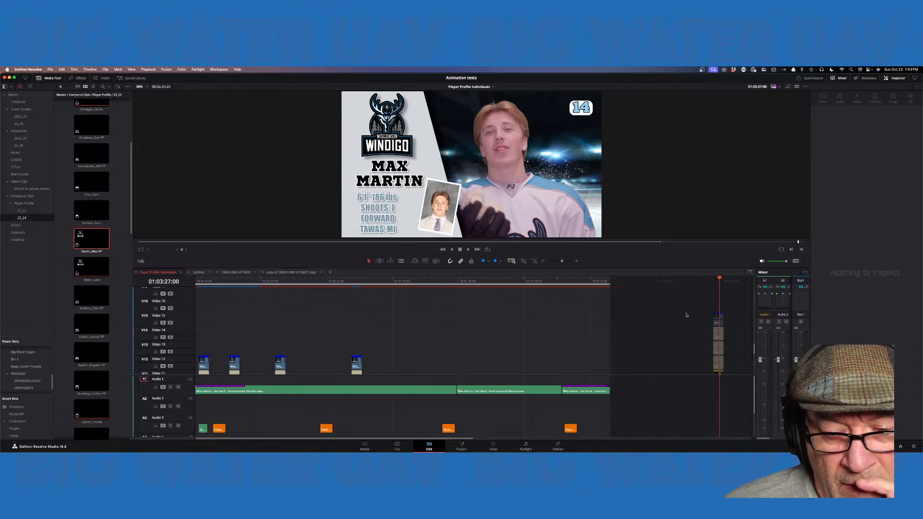
{"action": "left_click", "coordinate": [719, 320]}
{"action": "left_click", "coordinate": [720, 335]}
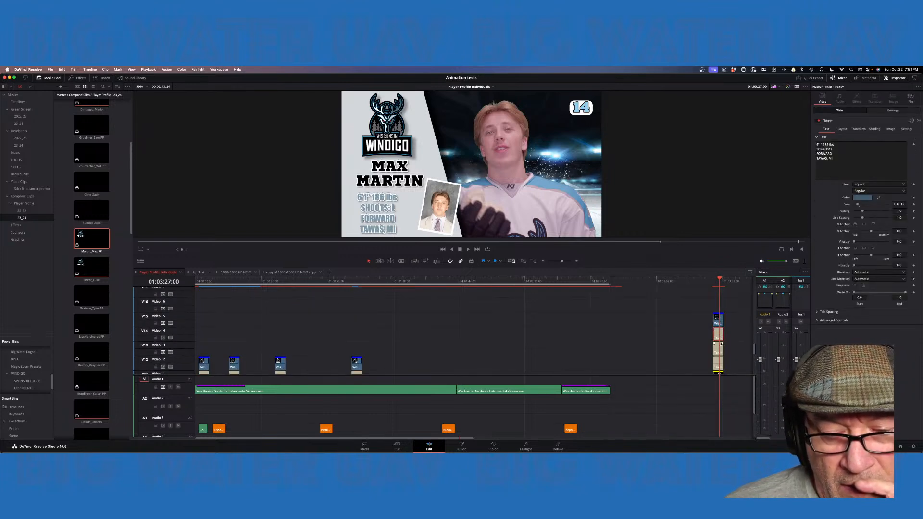
{"action": "left_click", "coordinate": [721, 349]}
{"action": "scroll", "coordinate": [720, 349], "scroll_direction": "down", "scroll_amount": 3}
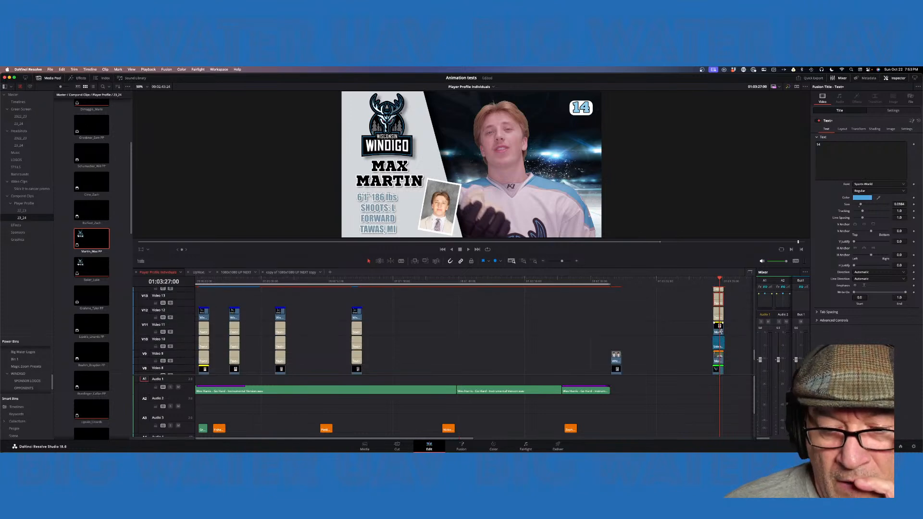
- Inspect the lower decomposed layers, from the headshot and sidebar through the player video down to the rink background
{"action": "left_click", "coordinate": [718, 330]}
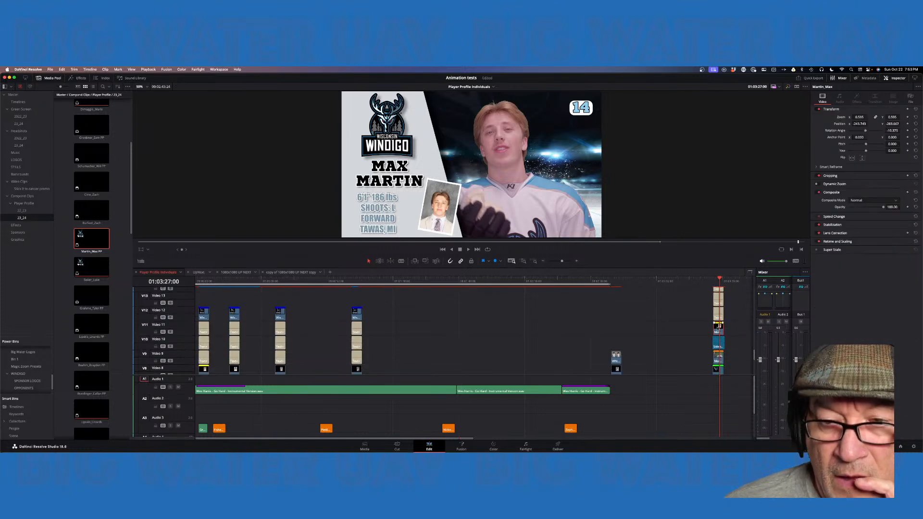
{"action": "left_click", "coordinate": [718, 345]}
{"action": "left_click", "coordinate": [719, 359]}
{"action": "scroll", "coordinate": [718, 348], "scroll_direction": "down", "scroll_amount": 3}
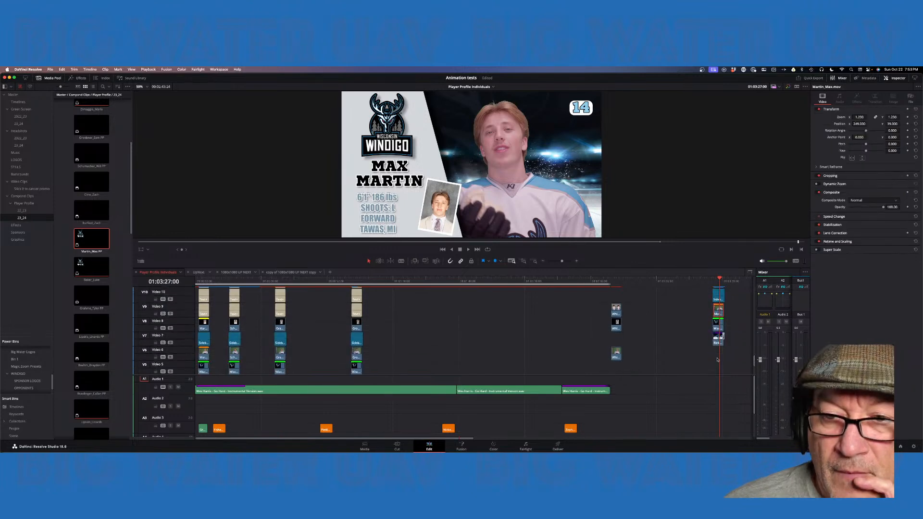
{"action": "left_click", "coordinate": [718, 340]}
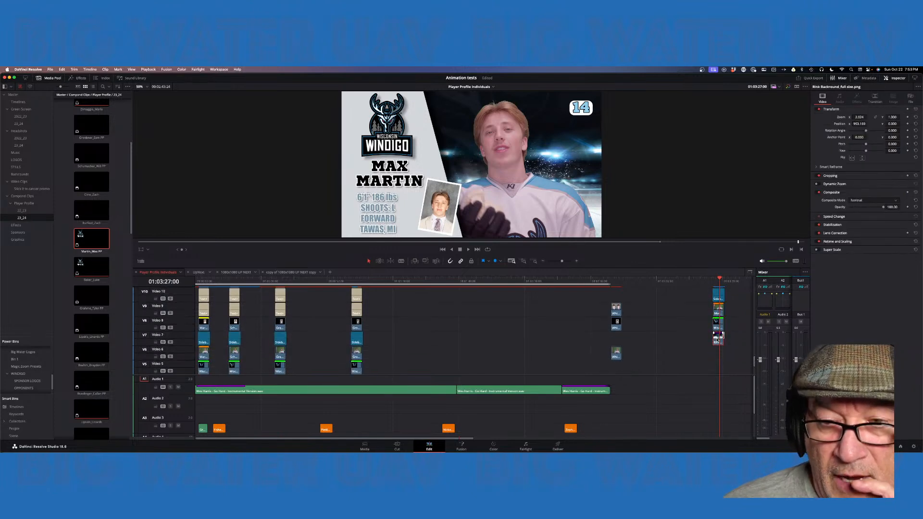
{"action": "scroll", "coordinate": [717, 340], "scroll_direction": "up", "scroll_amount": 2}
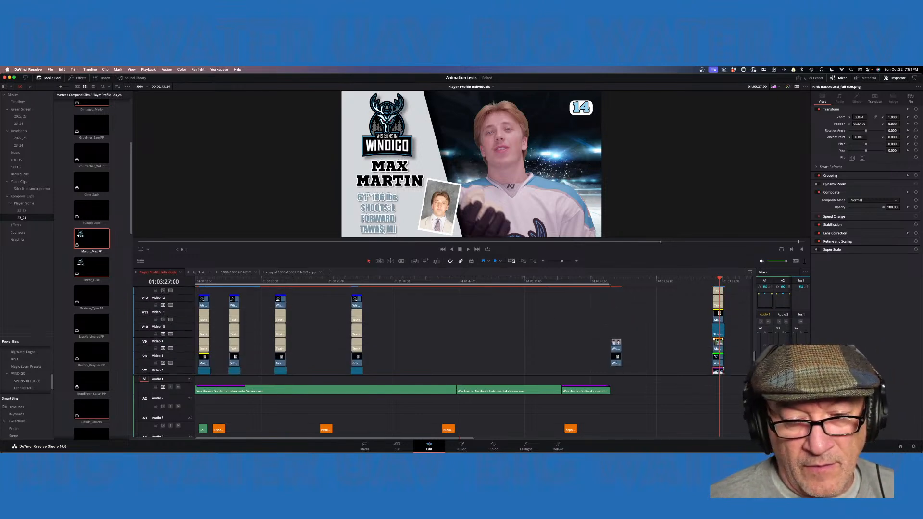
{"action": "scroll", "coordinate": [717, 341], "scroll_direction": "up", "scroll_amount": 6}
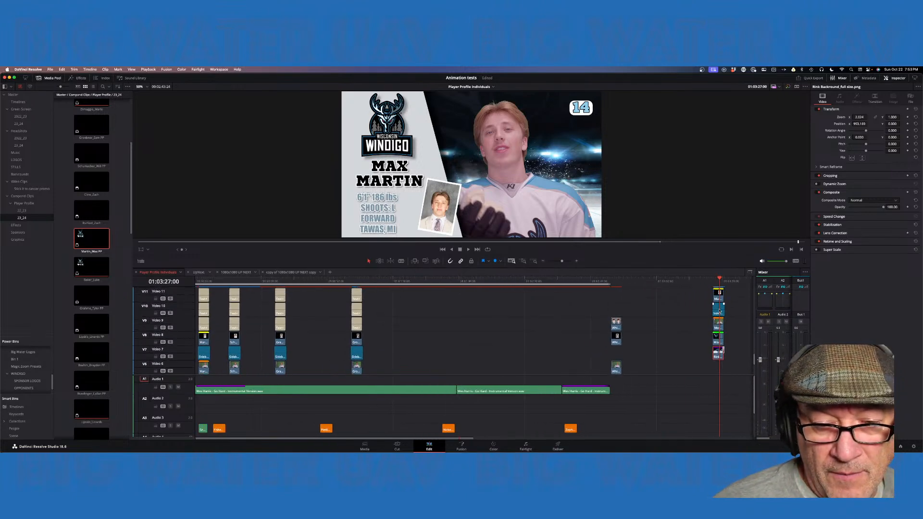
{"action": "scroll", "coordinate": [719, 310], "scroll_direction": "down", "scroll_amount": 3}
{"action": "scroll", "coordinate": [719, 310], "scroll_direction": "up", "scroll_amount": 1}
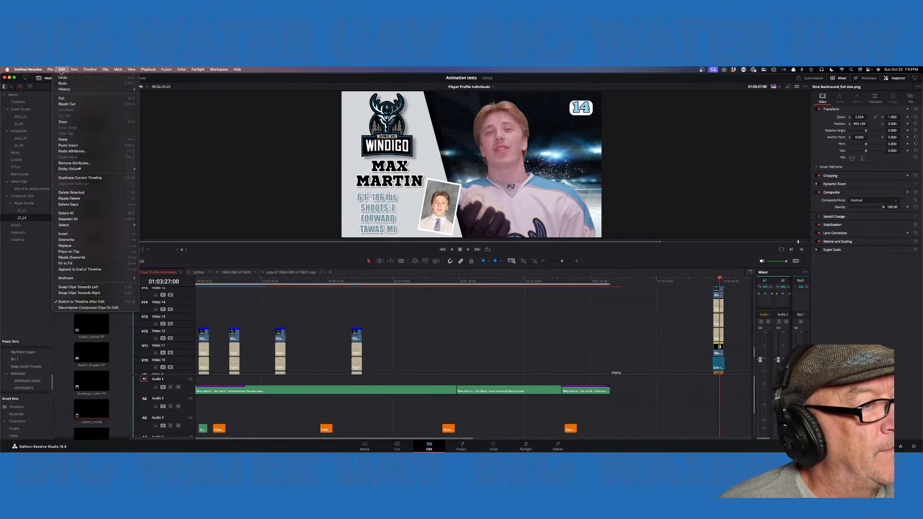
- Undo the second decompose so the profile layers return to a single compound clip on Video 7
{"action": "left_click", "coordinate": [62, 69]}
{"action": "left_click", "coordinate": [66, 78]}
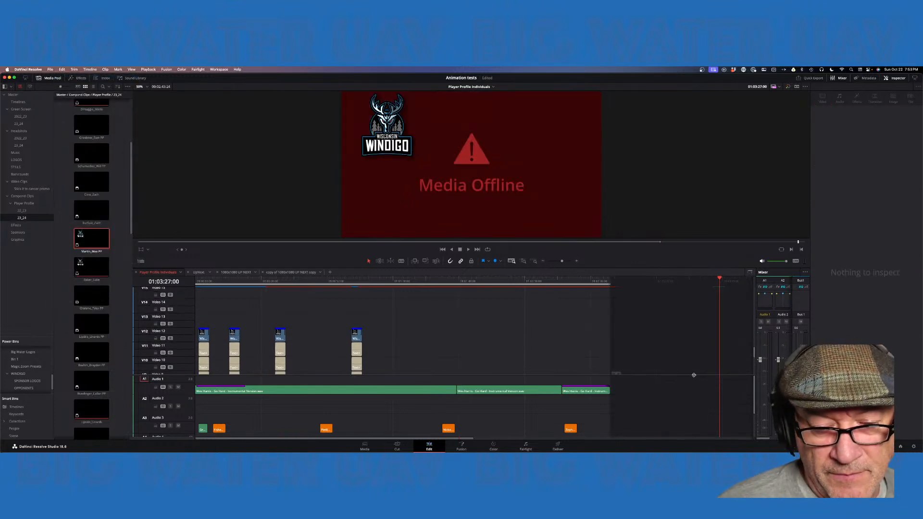
{"action": "scroll", "coordinate": [694, 375], "scroll_direction": "down", "scroll_amount": 8}
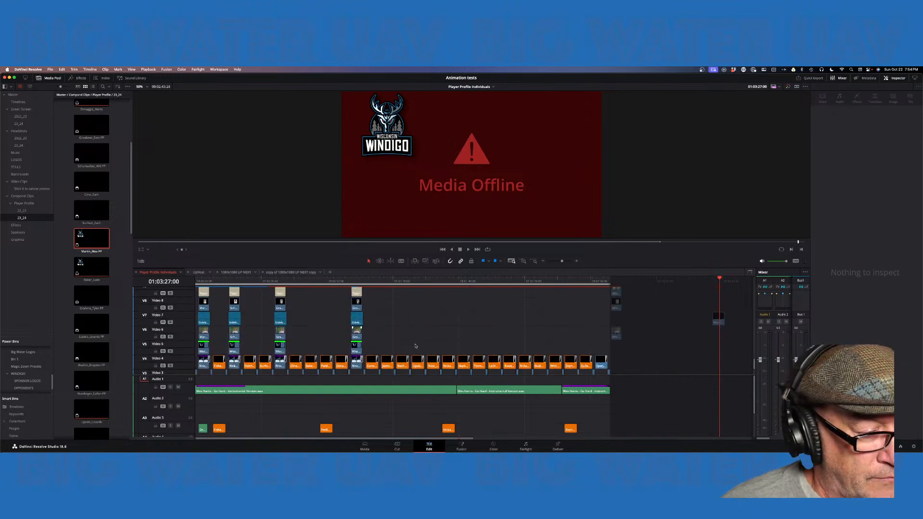
- Delete the number 14 player's compound clip from Video 7, past the timeline's last clips
{"action": "left_click", "coordinate": [718, 319]}
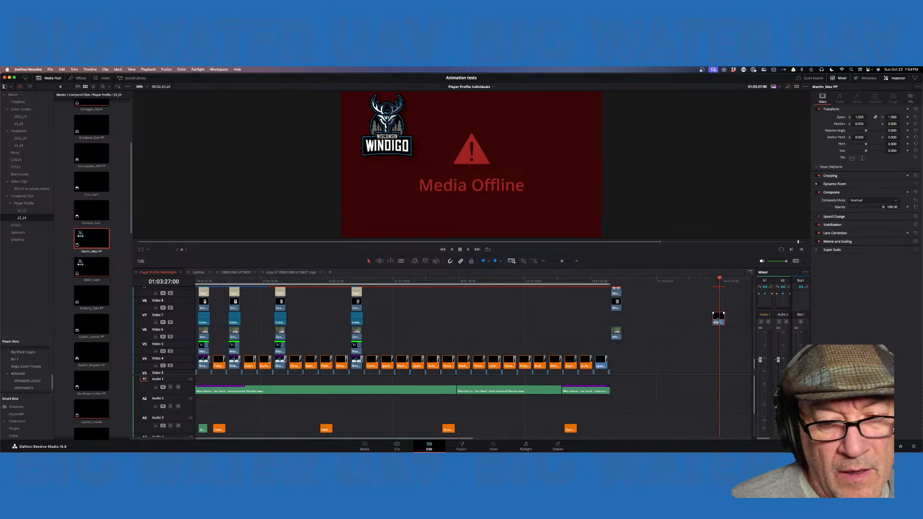
{"action": "left_click_drag", "start_coordinate": [718, 283], "coordinate": [712, 282]}
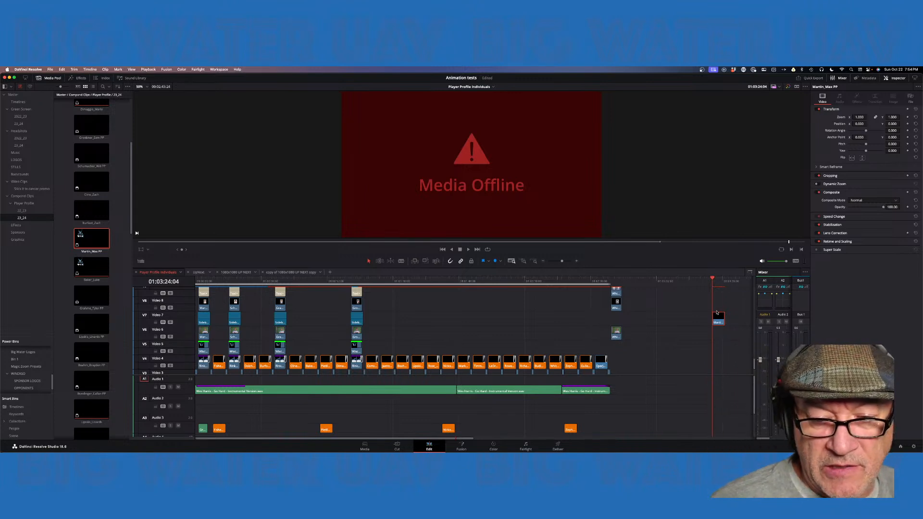
{"action": "key", "text": "BackSpace"}
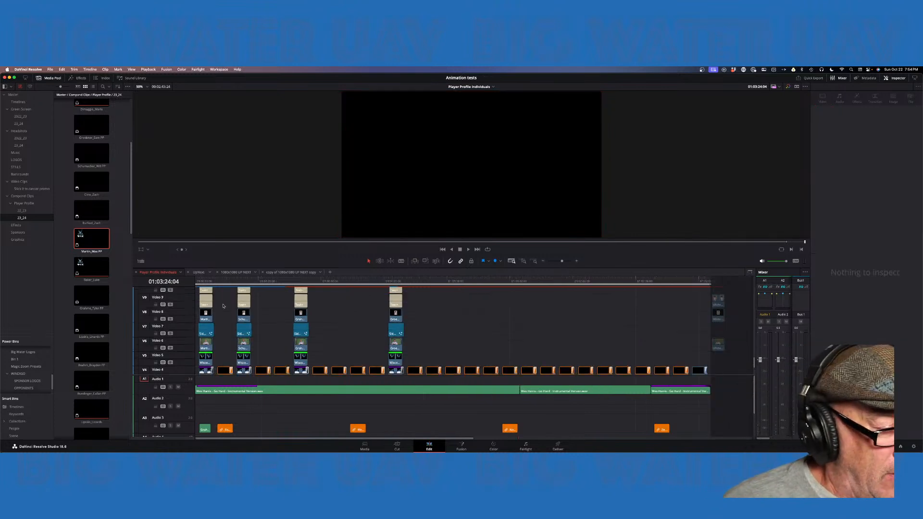
- Select the first profile's layer stack near the timeline's start, down to the rink background on Video 4
{"action": "scroll", "coordinate": [216, 307], "scroll_direction": "up", "scroll_amount": 4}
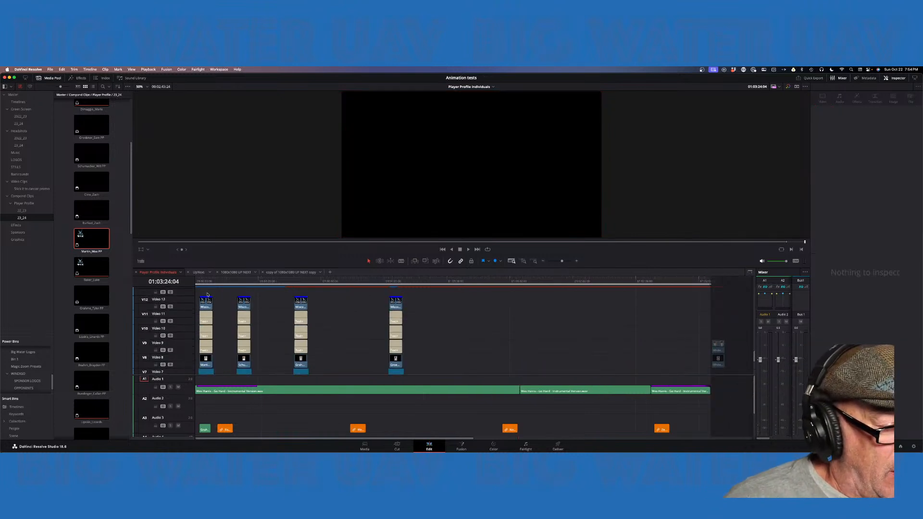
{"action": "scroll", "coordinate": [209, 332], "scroll_direction": "down", "scroll_amount": 5}
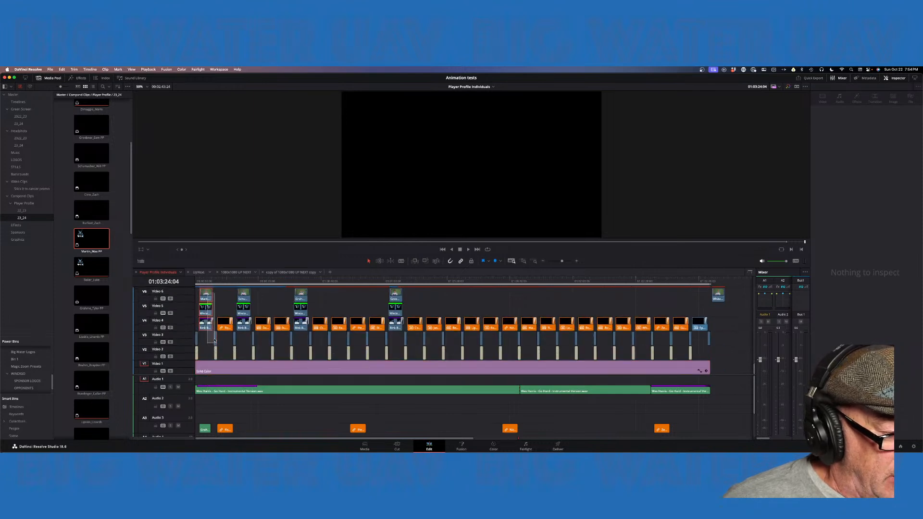
{"action": "left_click_drag", "start_coordinate": [210, 336], "coordinate": [210, 336]}
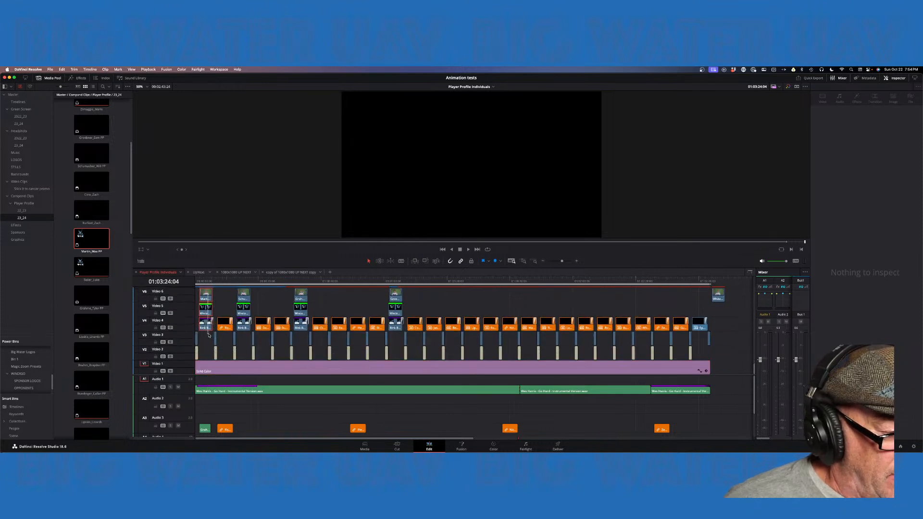
- Return to the timeline's start and go to 01:00:02:28 within the number 14 profile for a close look at its layers
{"action": "left_click", "coordinate": [523, 261]}
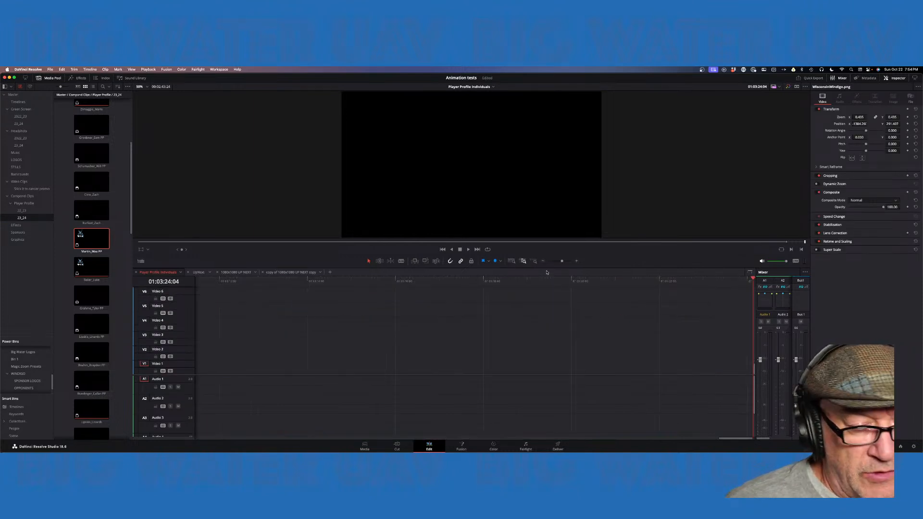
{"action": "left_click_drag", "start_coordinate": [379, 281], "coordinate": [137, 240]}
{"action": "key", "text": "Home"}
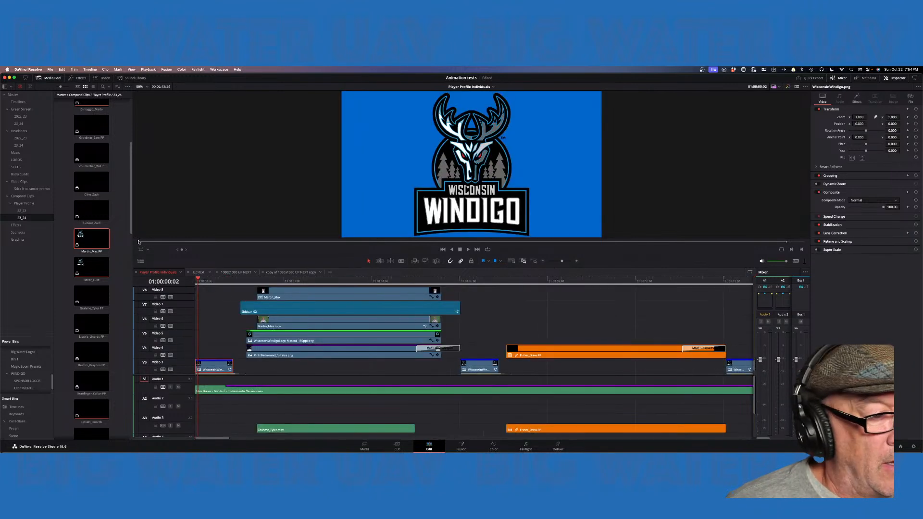
{"action": "scroll", "coordinate": [218, 350], "scroll_direction": "down", "scroll_amount": 2}
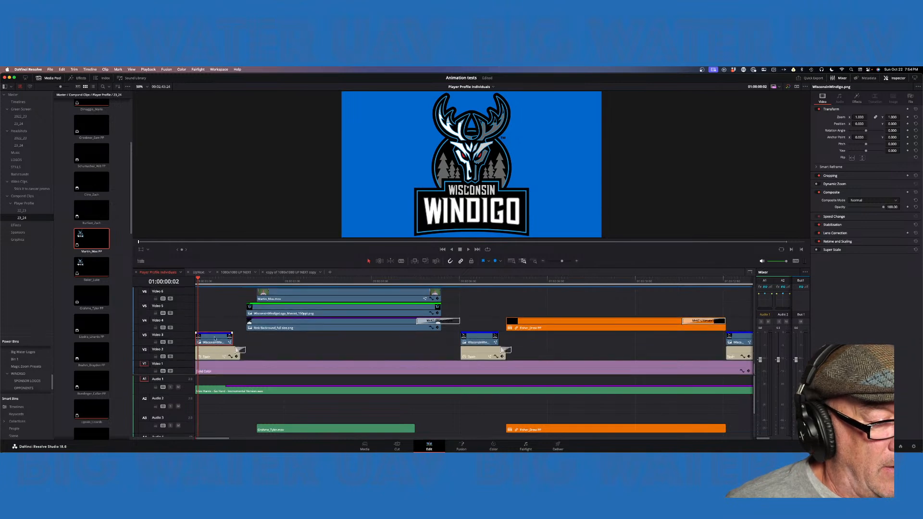
{"action": "scroll", "coordinate": [219, 336], "scroll_direction": "up", "scroll_amount": 4}
{"action": "left_click", "coordinate": [323, 283]}
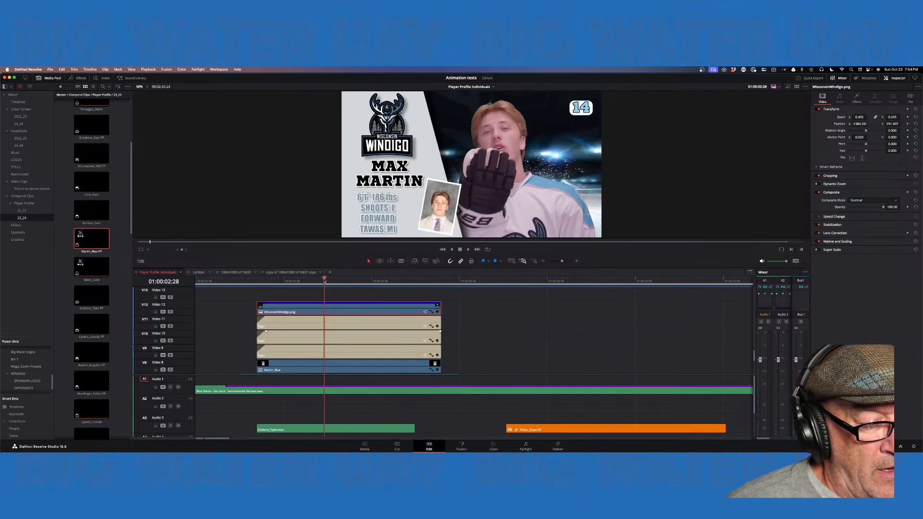
- Select the number 14 profile's layers together, from the Windigo logo on Video 12 down to the rink background on Video 4
{"action": "scroll", "coordinate": [368, 354], "scroll_direction": "up", "scroll_amount": 2}
{"action": "scroll", "coordinate": [368, 355], "scroll_direction": "down", "scroll_amount": 3}
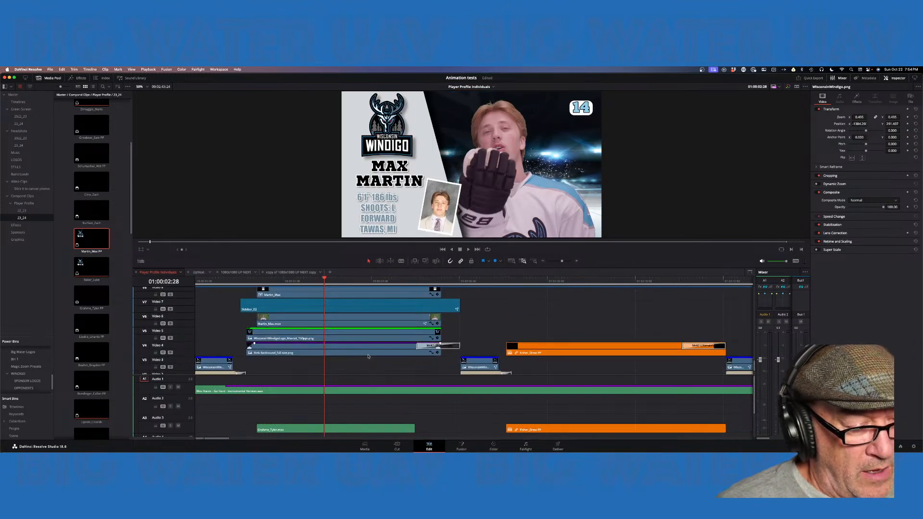
{"action": "left_click", "coordinate": [362, 353]}
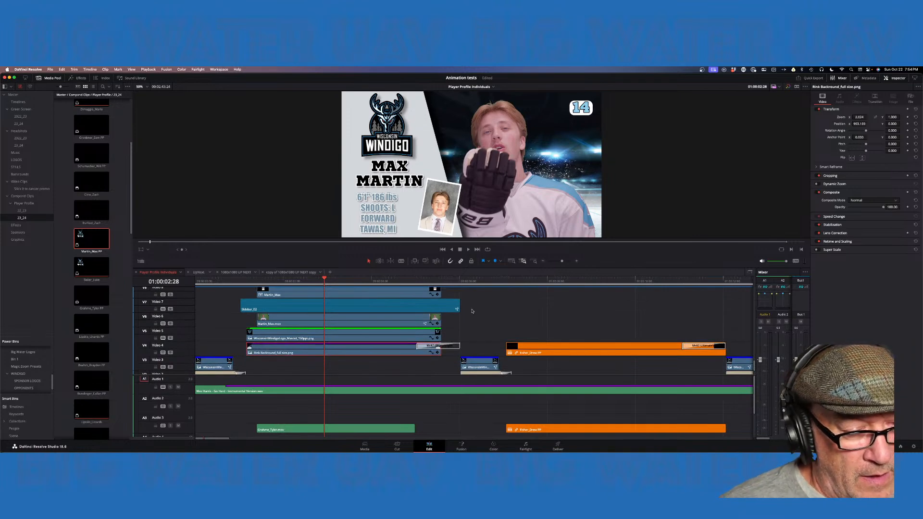
{"action": "scroll", "coordinate": [472, 311], "scroll_direction": "up", "scroll_amount": 5}
{"action": "left_click_drag", "start_coordinate": [401, 291], "coordinate": [373, 328]}
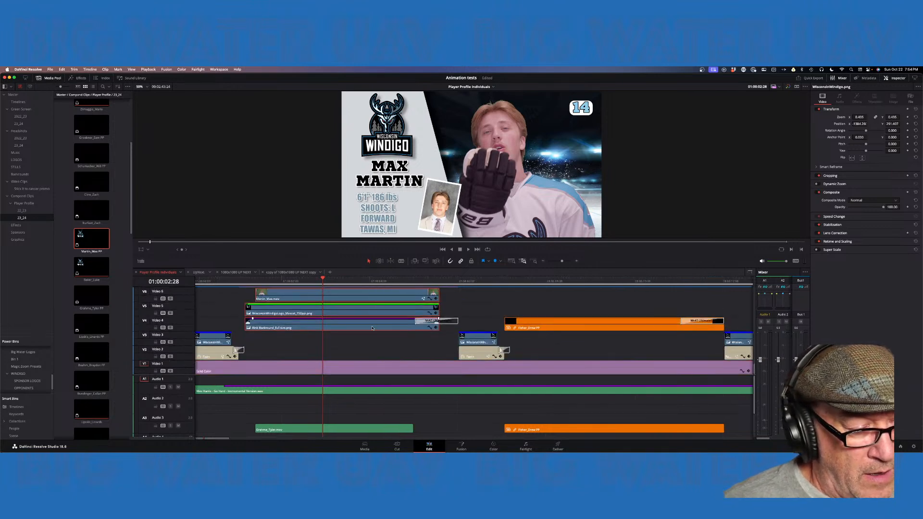
- Combine the number 14 profile's selected layers into a new compound clip named with the player's name followed by "PP"
{"action": "right_click", "coordinate": [372, 327]}
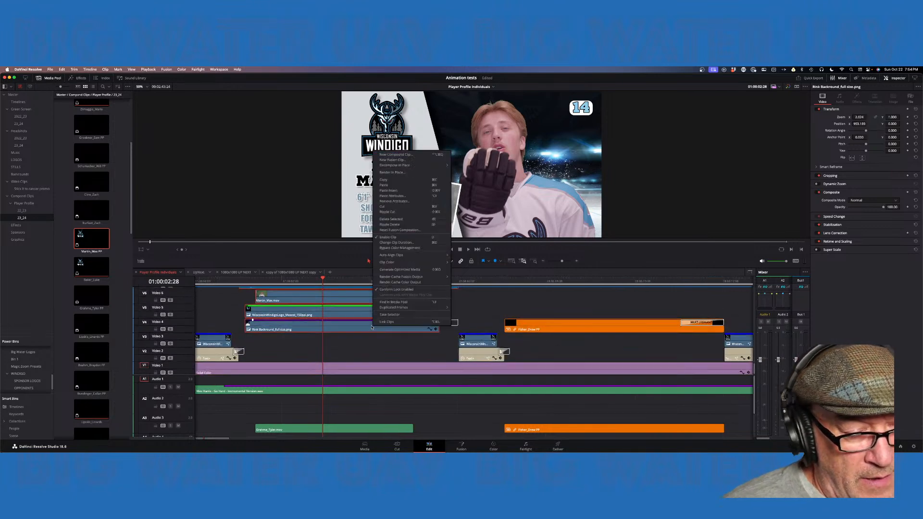
{"action": "left_click", "coordinate": [416, 154]}
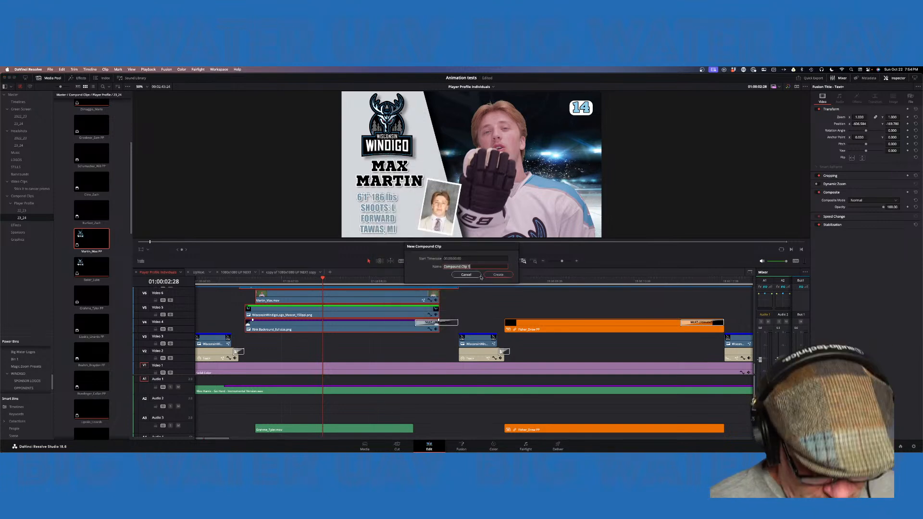
{"action": "type", "text": "Martin_Max PP"}
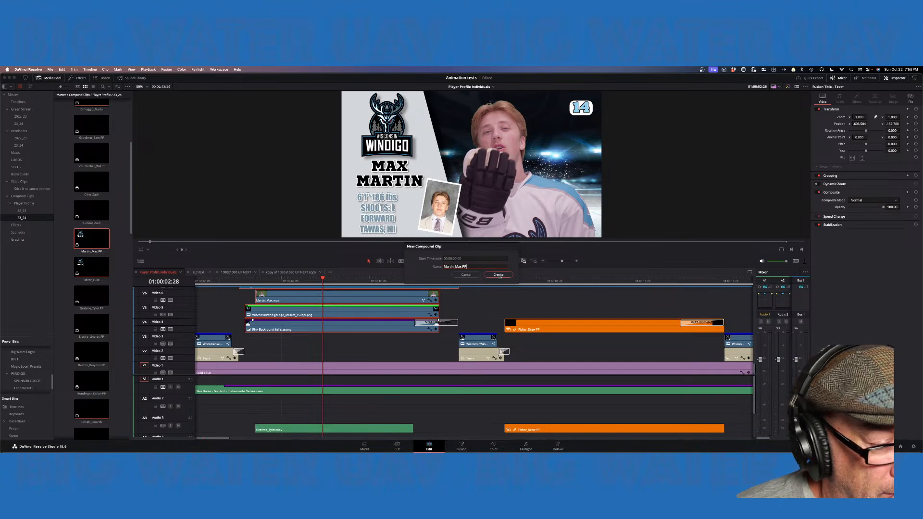
{"action": "left_click", "coordinate": [499, 275]}
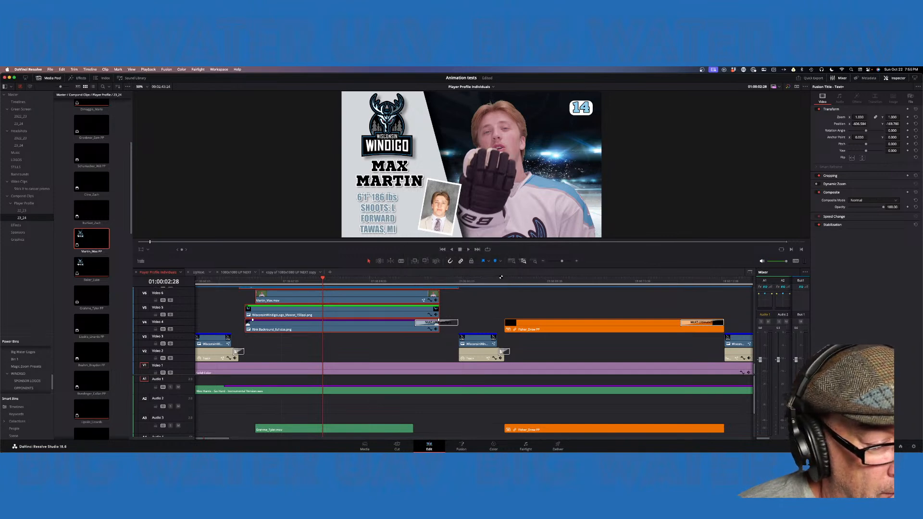
- Set the number 14 compound clip's color to Orange and copy the UltimateSpin end transition onto it from the number 22 profile
{"action": "mouse_move", "coordinate": [323, 279]}
{"action": "left_mouse_down"}
{"action": "mouse_move", "coordinate": [296, 281]}
{"action": "mouse_move", "coordinate": [432, 290]}
{"action": "mouse_move", "coordinate": [316, 292]}
{"action": "left_mouse_up"}
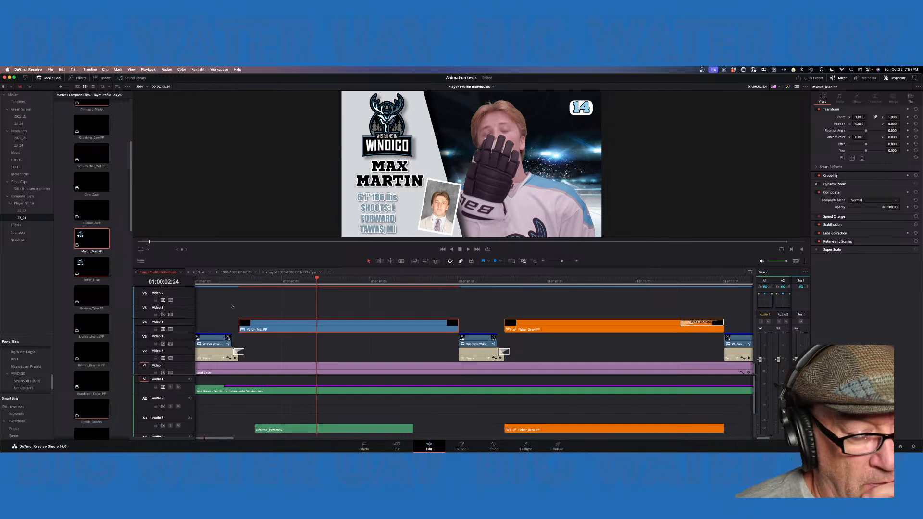
{"action": "right_click", "coordinate": [329, 328]}
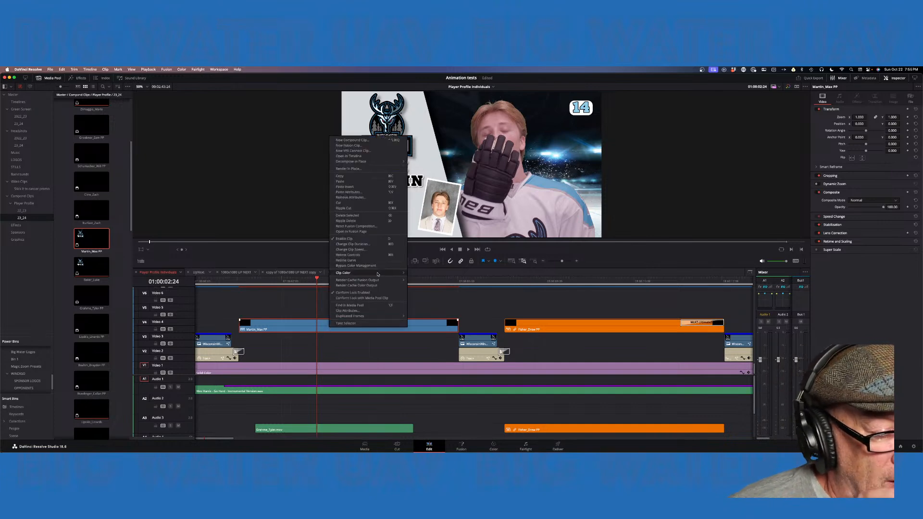
{"action": "mouse_move", "coordinate": [380, 273]}
{"action": "left_click", "coordinate": [440, 281]}
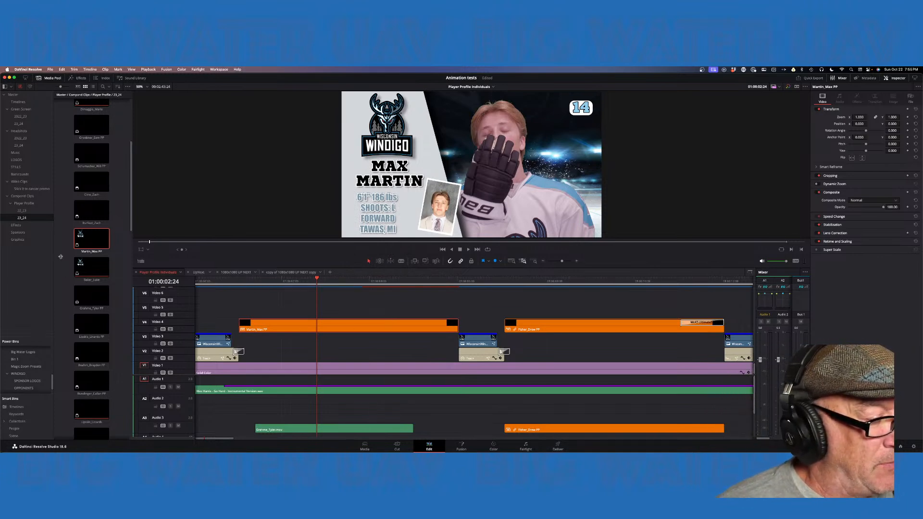
{"action": "left_click", "coordinate": [696, 323]}
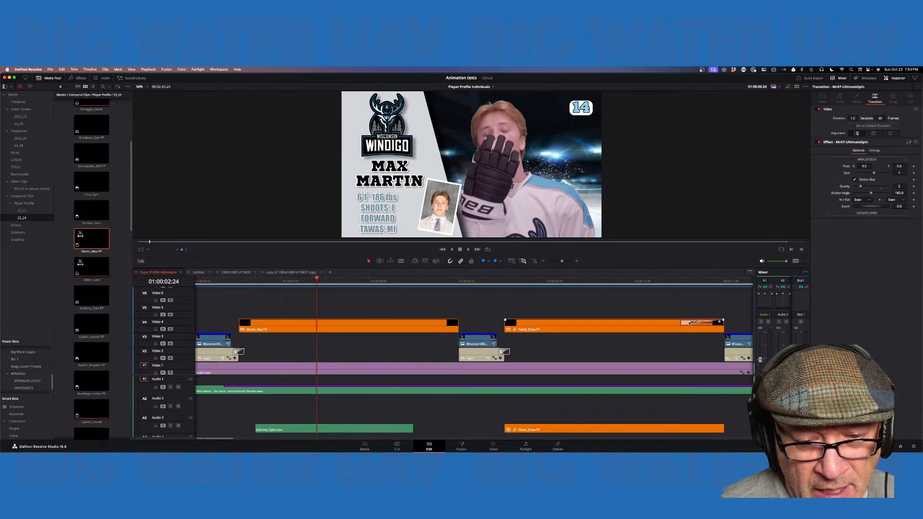
{"action": "key", "text": "ctrl+v"}
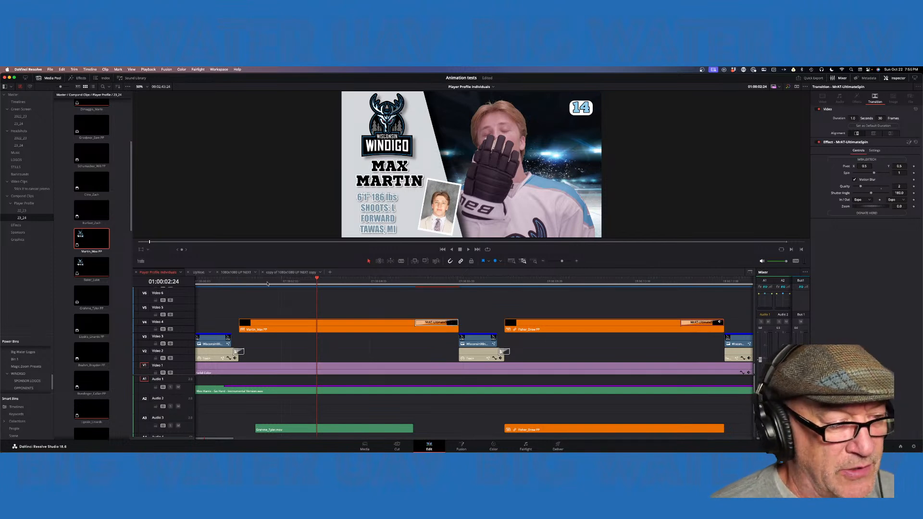
- Play the timeline from 01:00:00:27 through the number 14 profile into the number 22 profile to check the transitions
{"action": "left_click_drag", "start_coordinate": [243, 283], "coordinate": [233, 282]}
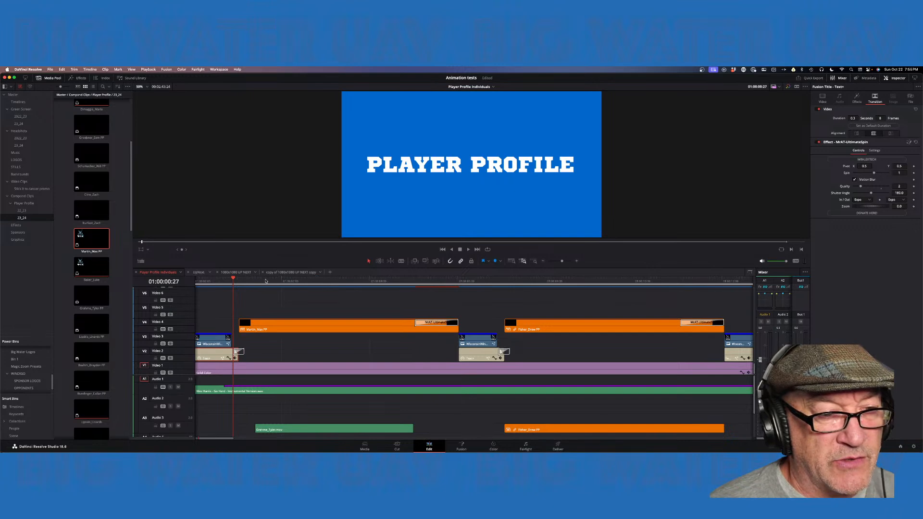
{"action": "key", "text": "space"}
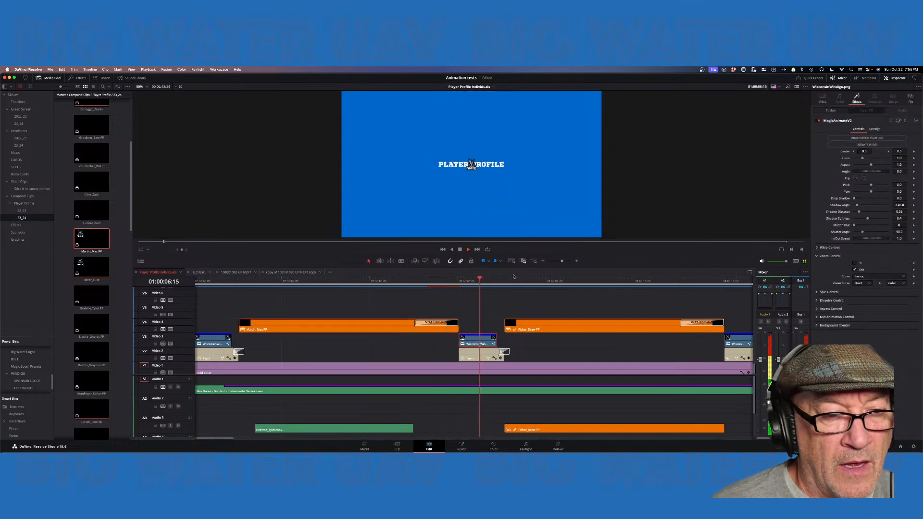
{"action": "key", "text": "space"}
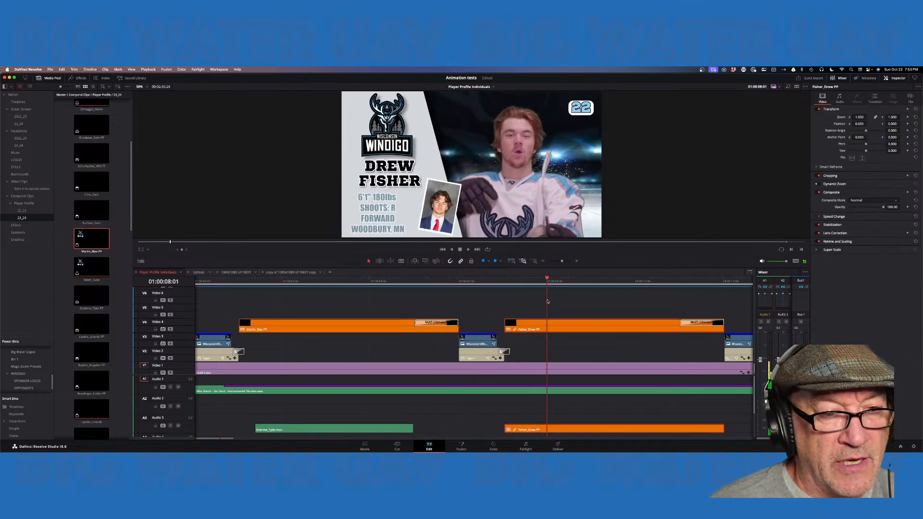
- Combine the third profile's layers, from Video 12 down to Video 4, into a compound clip named with the player's name followed by "PP"
{"action": "scroll", "coordinate": [548, 301], "scroll_direction": "down", "scroll_amount": 8}
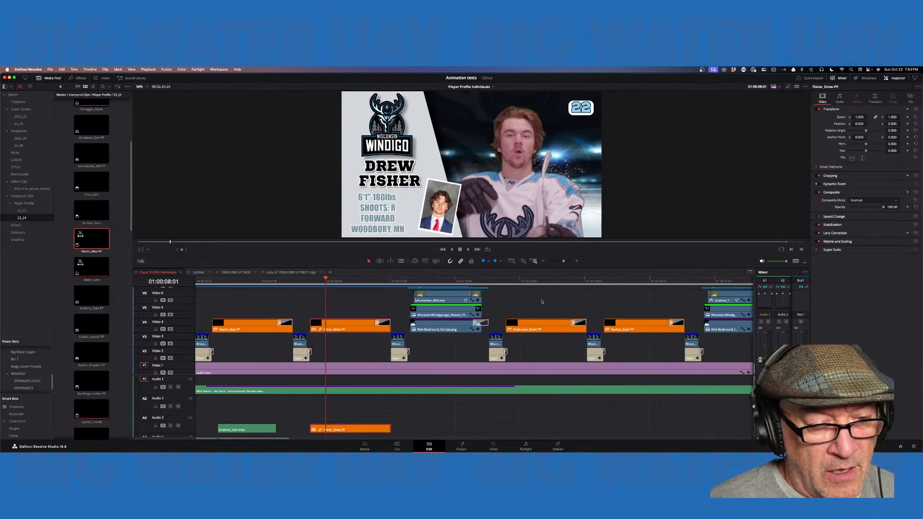
{"action": "scroll", "coordinate": [490, 310], "scroll_direction": "up", "scroll_amount": 4}
{"action": "scroll", "coordinate": [490, 311], "scroll_direction": "up", "scroll_amount": 5}
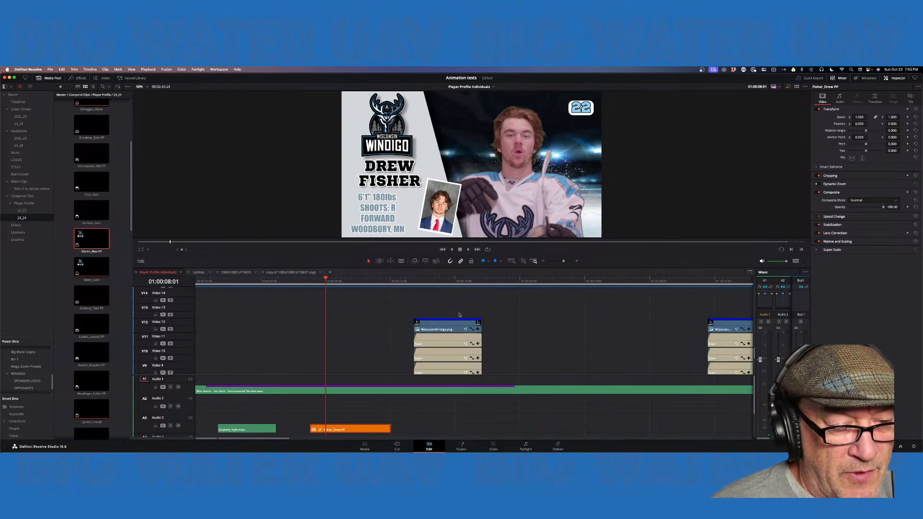
{"action": "scroll", "coordinate": [451, 310], "scroll_direction": "down", "scroll_amount": 1}
{"action": "scroll", "coordinate": [451, 310], "scroll_direction": "right", "scroll_amount": 1}
{"action": "left_click_drag", "start_coordinate": [443, 299], "coordinate": [448, 328]}
{"action": "right_click", "coordinate": [447, 329]}
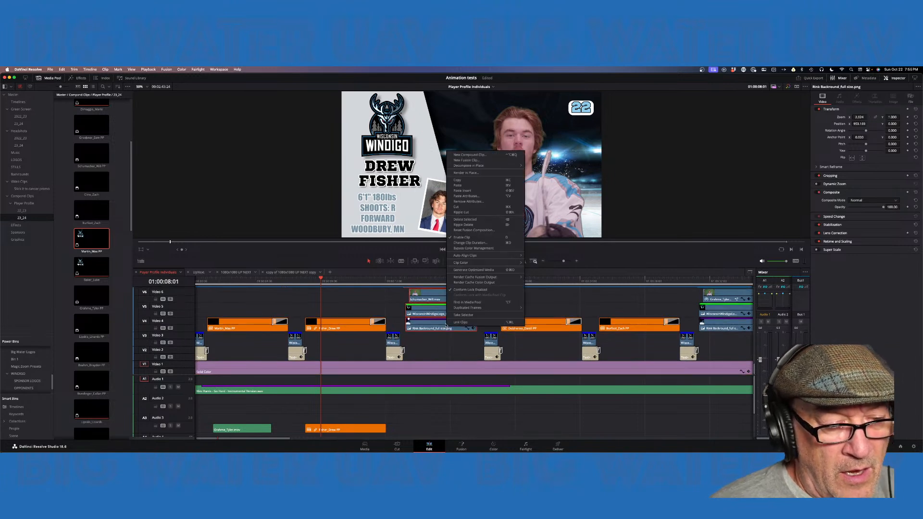
{"action": "left_click", "coordinate": [487, 157]}
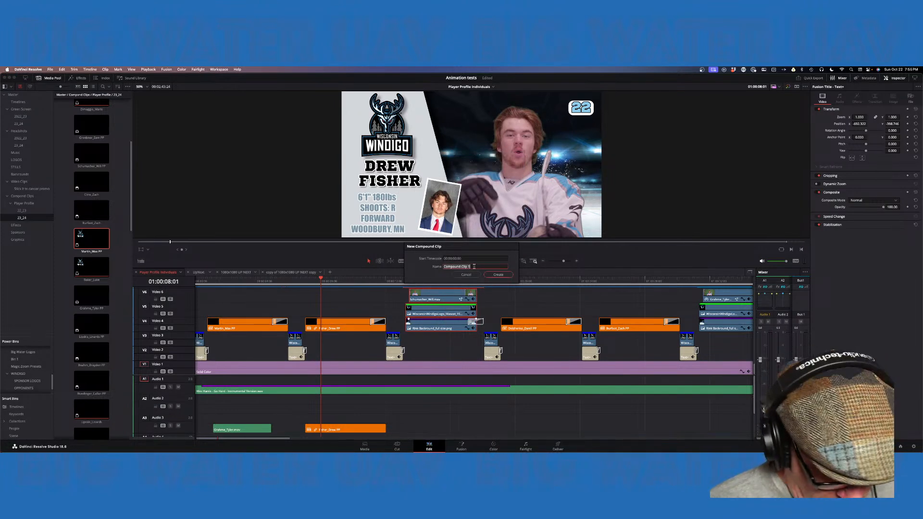
{"action": "type", "text": "Schumacher_Will PP"}
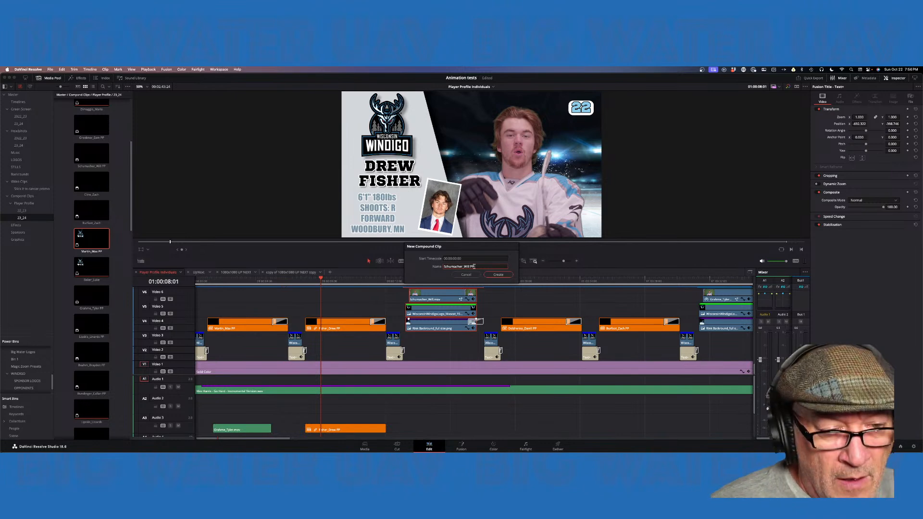
{"action": "left_click", "coordinate": [498, 275]}
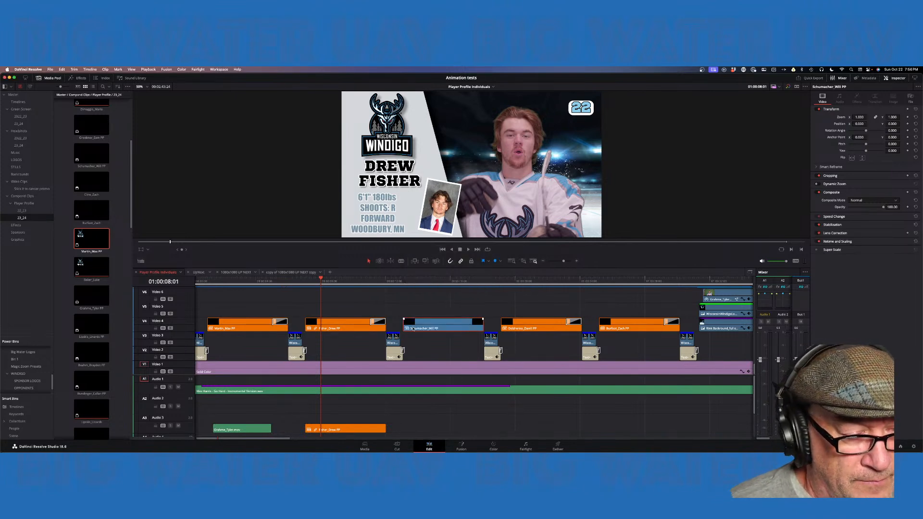
- Color the third profile's compound clip Orange and copy the number 22 profile's UltimateSpin transition onto its end
{"action": "right_click", "coordinate": [442, 324]}
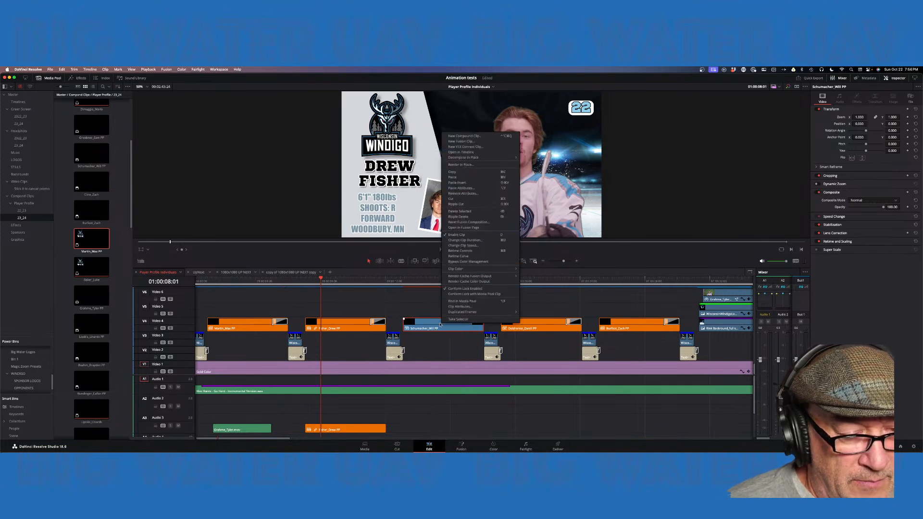
{"action": "mouse_move", "coordinate": [486, 269]}
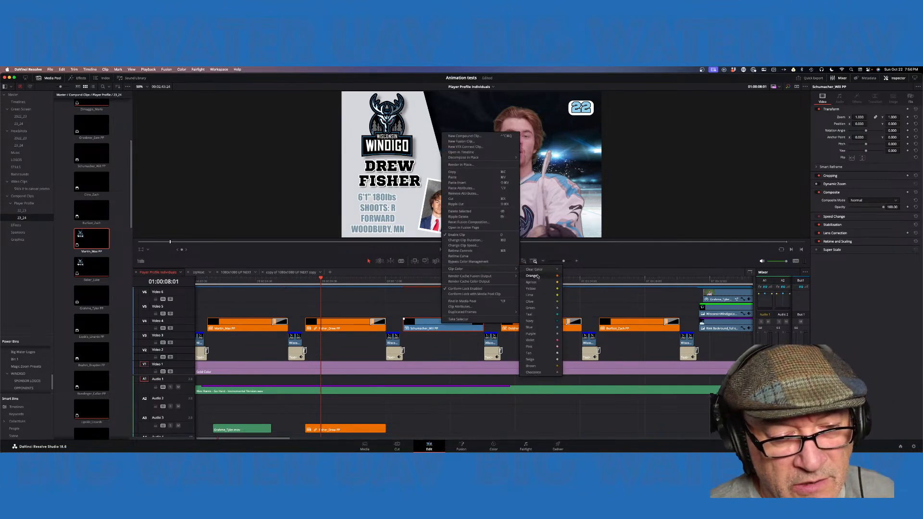
{"action": "left_click", "coordinate": [538, 276]}
{"action": "left_click", "coordinate": [379, 321]}
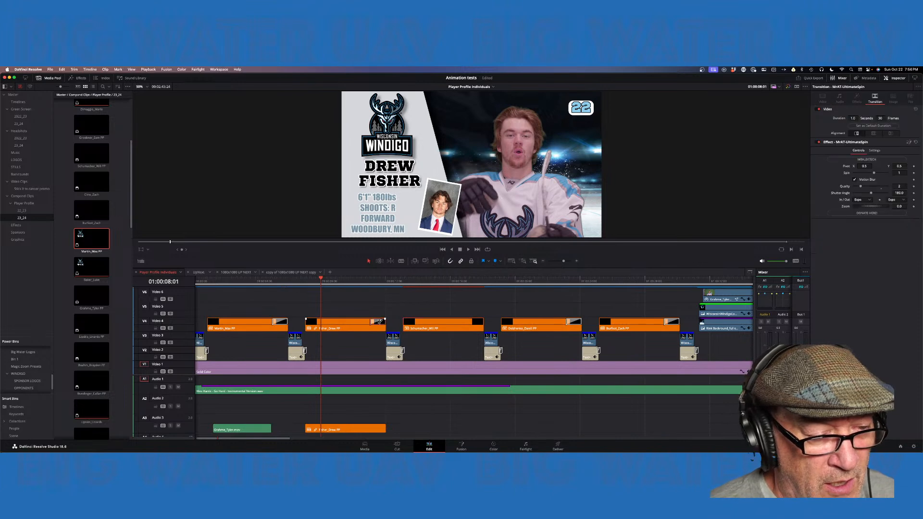
{"action": "key", "text": "super+c"}
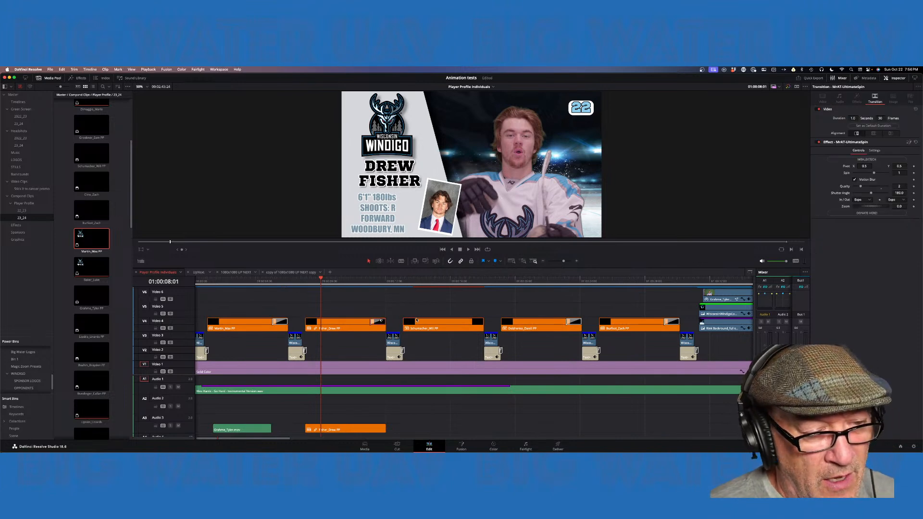
{"action": "key", "text": "super+v"}
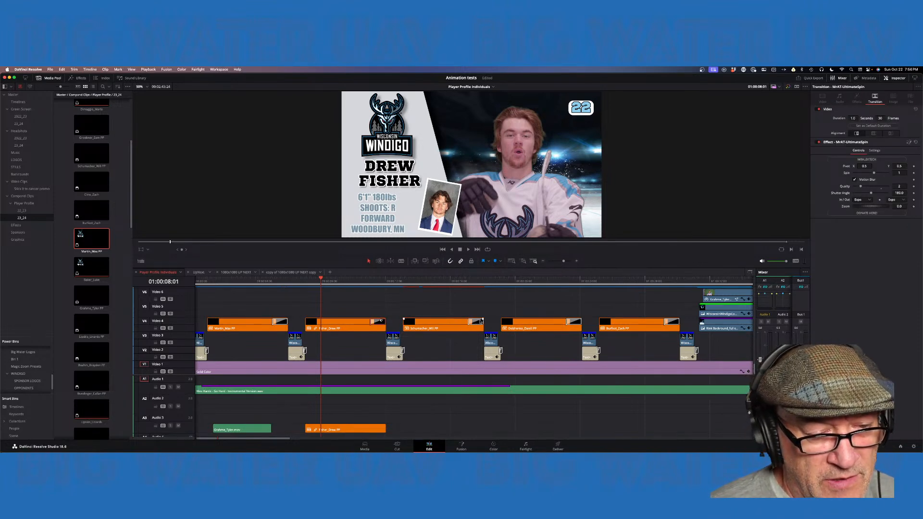
- Combine the sixth profile's whole layer stack into a compound clip named with the player's name followed by "PP"
{"action": "scroll", "coordinate": [547, 316], "scroll_direction": "right", "scroll_amount": 10}
{"action": "scroll", "coordinate": [414, 313], "scroll_direction": "up", "scroll_amount": 5}
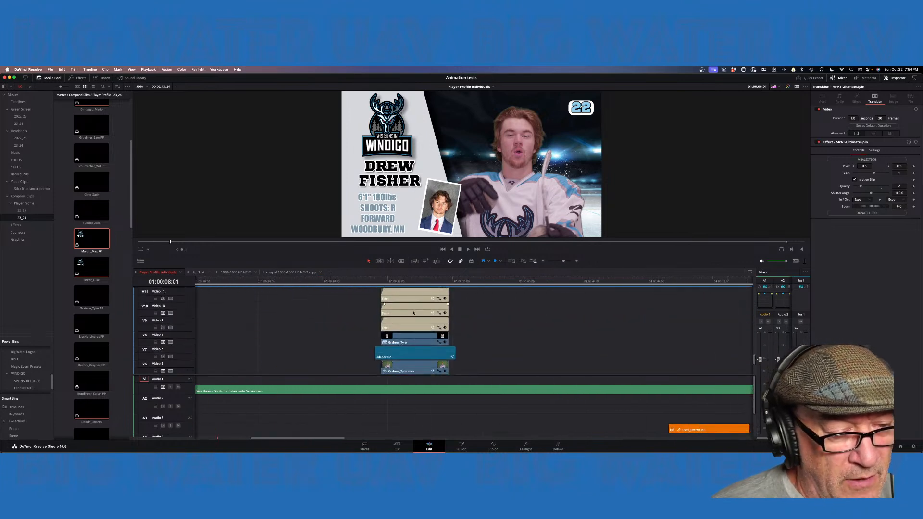
{"action": "mouse_move", "coordinate": [414, 313]}
{"action": "left_mouse_down"}
{"action": "mouse_move", "coordinate": [417, 382]}
{"action": "mouse_move", "coordinate": [423, 326]}
{"action": "left_mouse_up"}
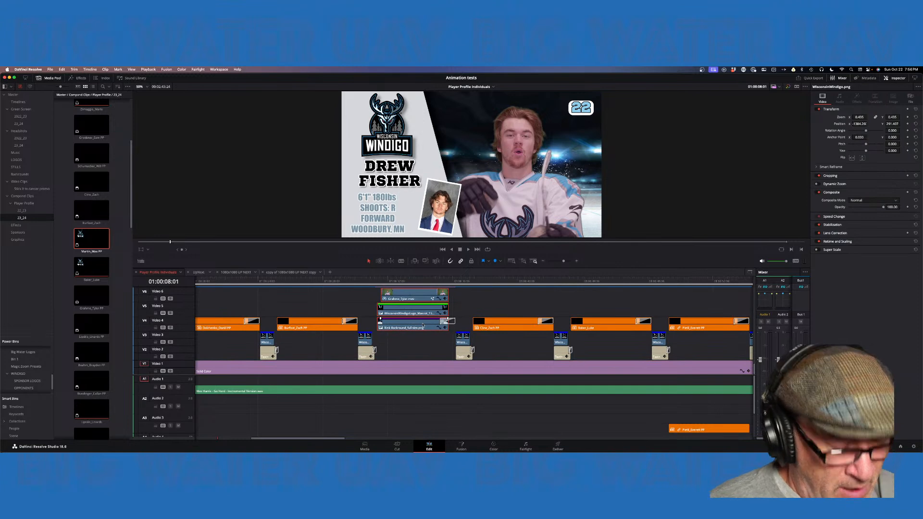
{"action": "right_click", "coordinate": [419, 326]}
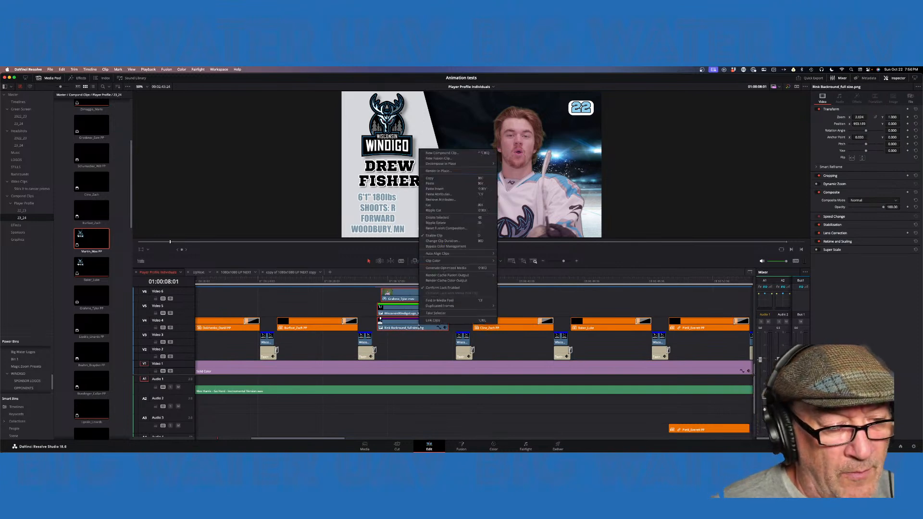
{"action": "left_click", "coordinate": [461, 154]}
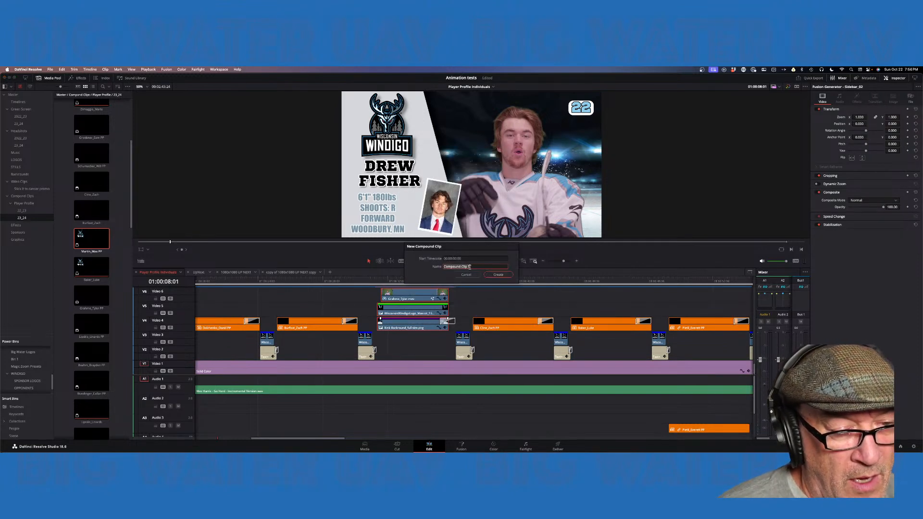
{"action": "type", "text": "Grahme_Tyler PP"}
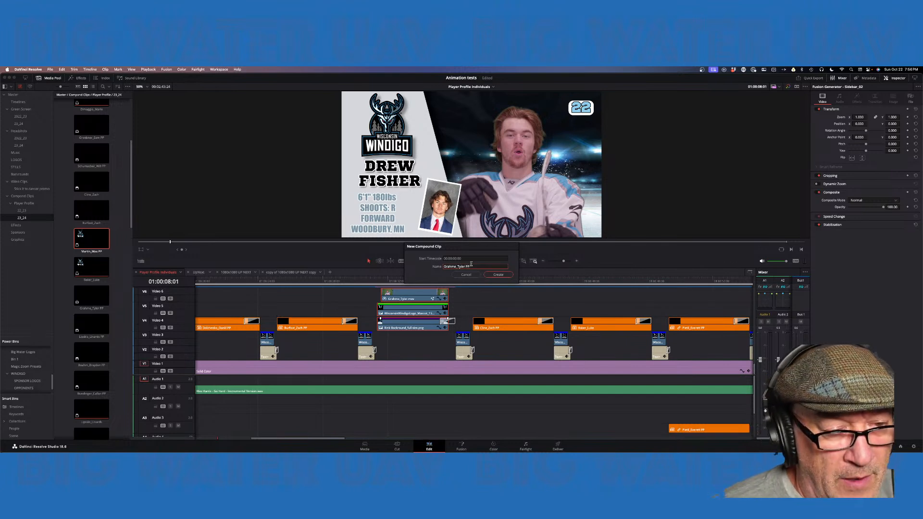
{"action": "left_click", "coordinate": [505, 277]}
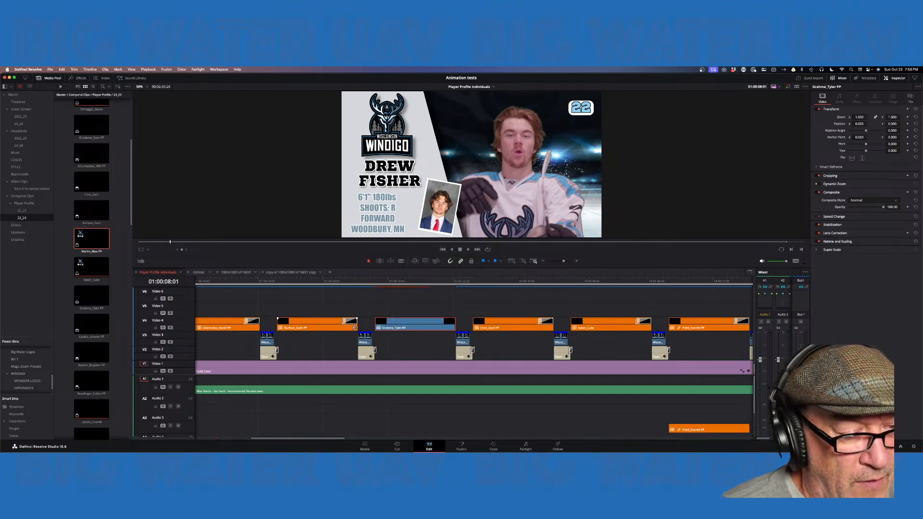
- Copy the fifth profile's UltimateSpin transition onto the end of the sixth profile's compound clip and color that clip Orange
{"action": "left_click", "coordinate": [351, 322]}
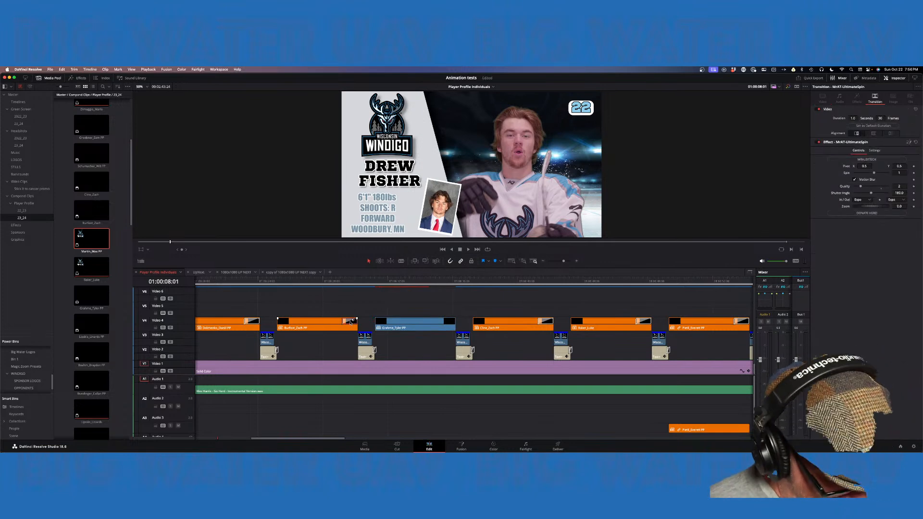
{"action": "left_click_drag", "start_coordinate": [440, 323], "coordinate": [450, 323]}
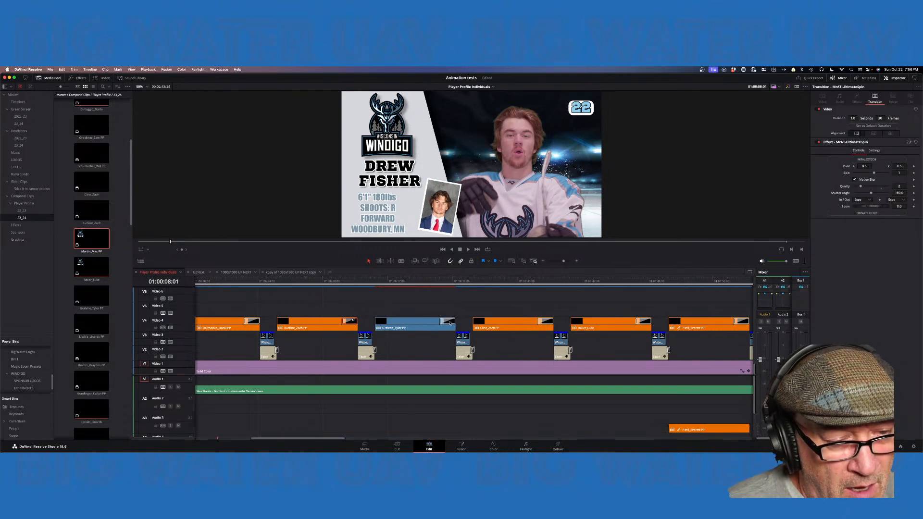
{"action": "left_click", "coordinate": [424, 330]}
{"action": "right_click", "coordinate": [424, 331]}
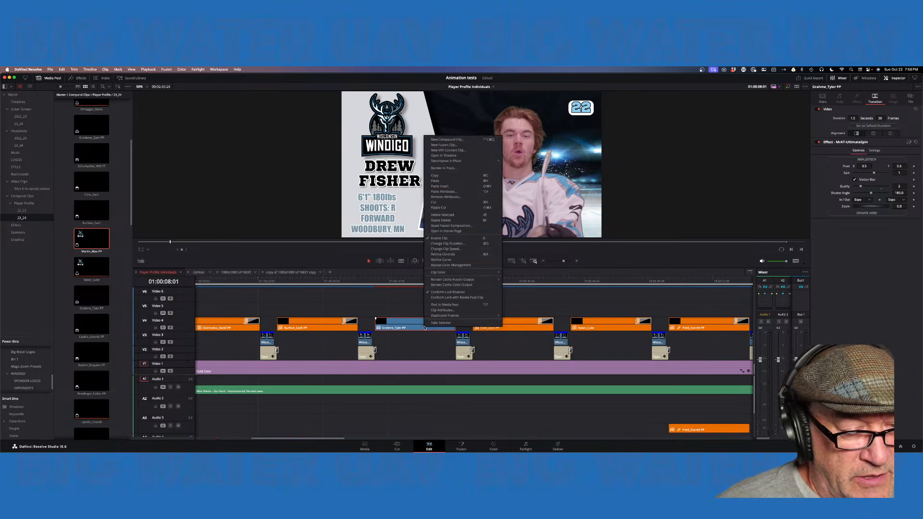
{"action": "mouse_move", "coordinate": [456, 273]}
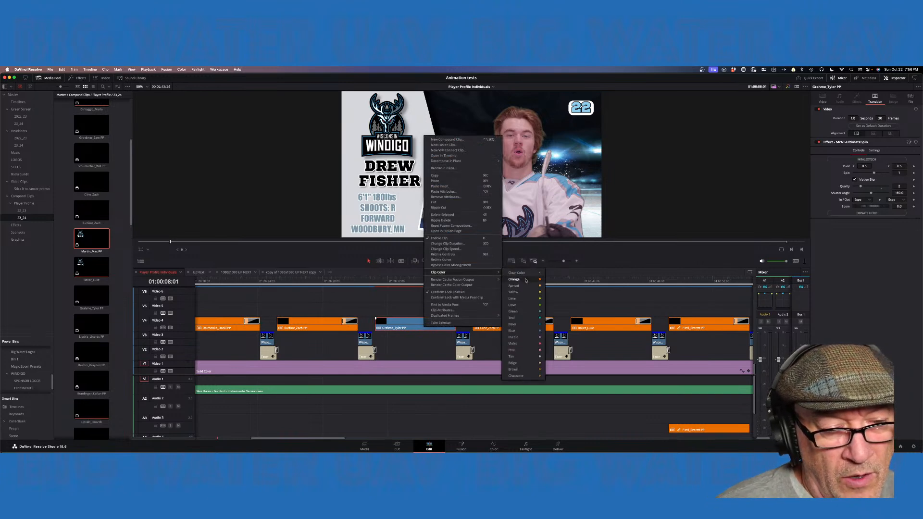
{"action": "left_click", "coordinate": [515, 273]}
- Combine the next layered profile stack, from Video 12 down to Video 4, into a compound clip named with the player's name followed by "PP"
{"action": "scroll", "coordinate": [553, 320], "scroll_direction": "right", "scroll_amount": 10}
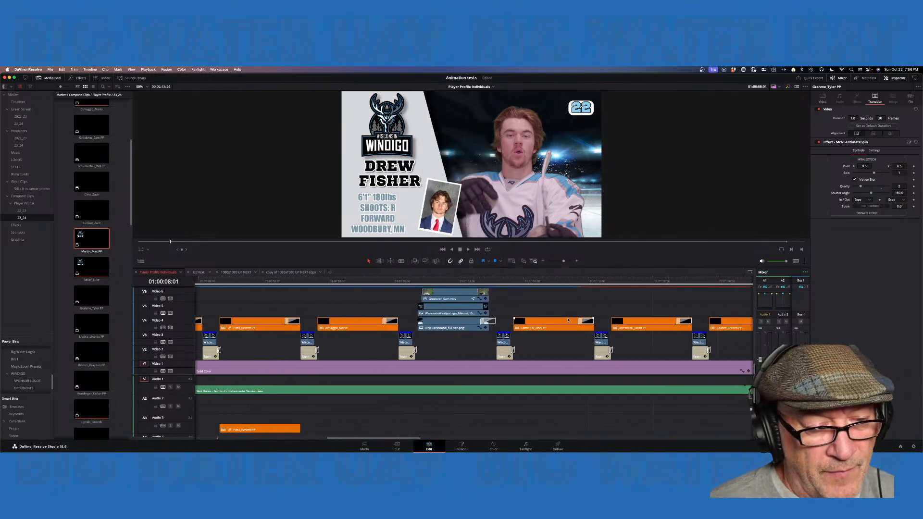
{"action": "scroll", "coordinate": [501, 310], "scroll_direction": "up", "scroll_amount": 3}
{"action": "scroll", "coordinate": [501, 310], "scroll_direction": "up", "scroll_amount": 3}
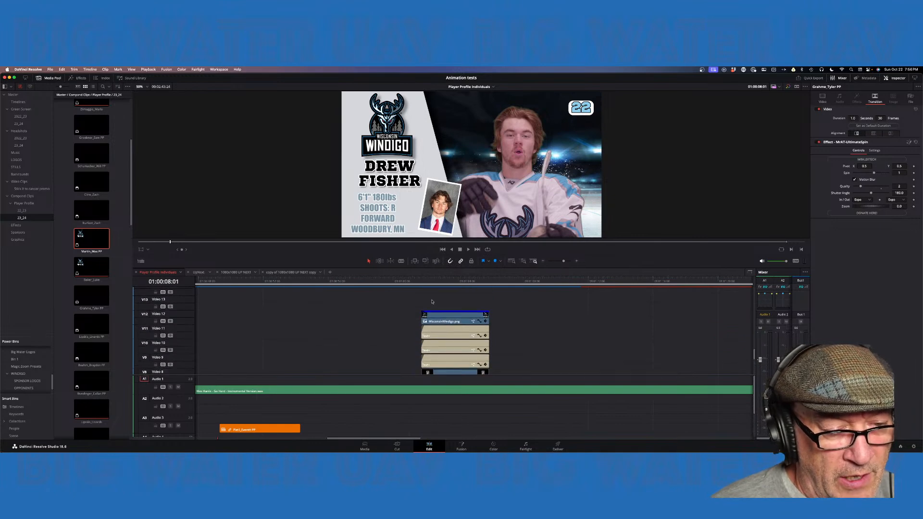
{"action": "scroll", "coordinate": [447, 306], "scroll_direction": "down", "scroll_amount": 6}
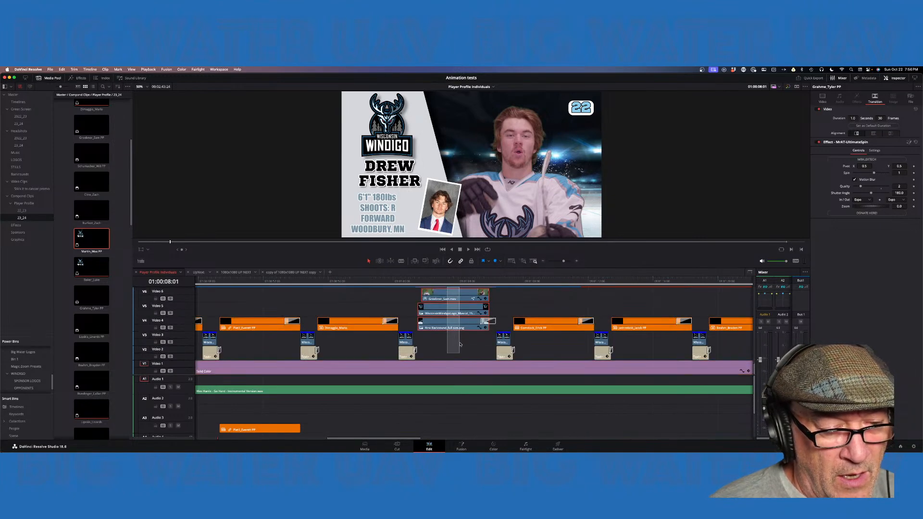
{"action": "left_click", "coordinate": [463, 328]}
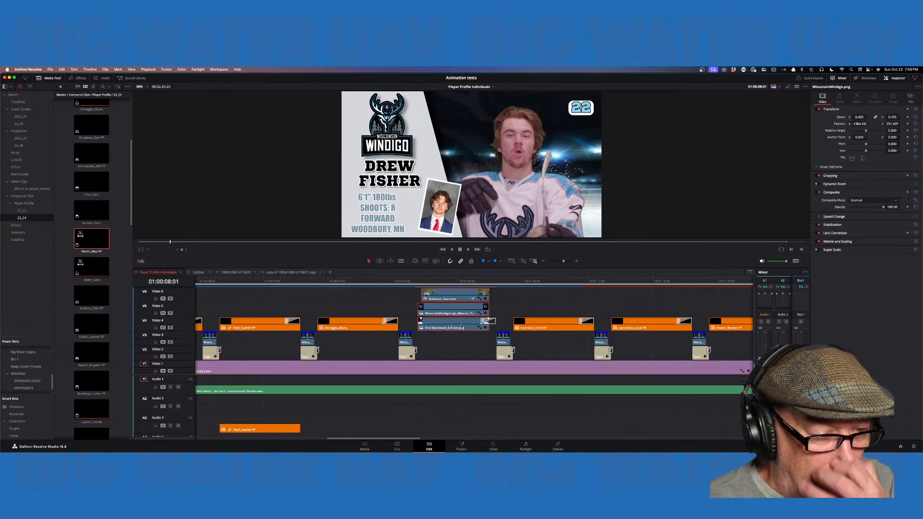
{"action": "right_click", "coordinate": [462, 327]}
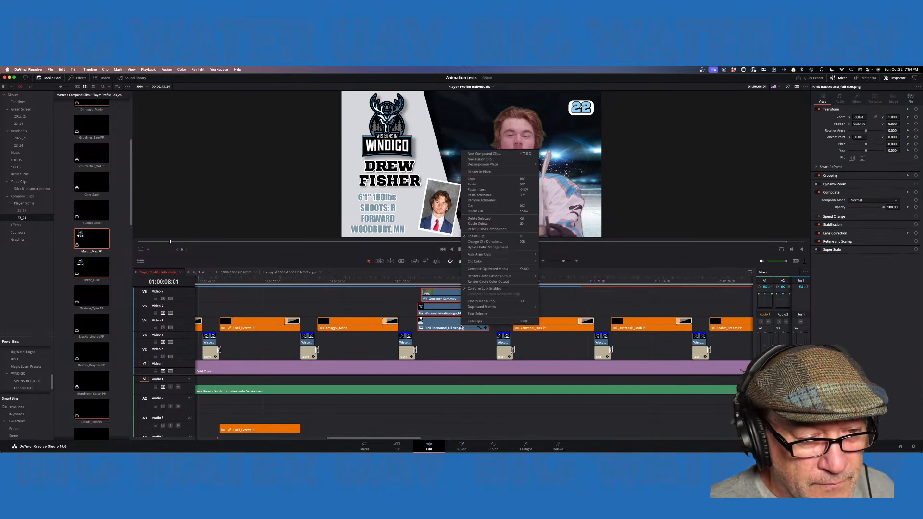
{"action": "left_click", "coordinate": [502, 155]}
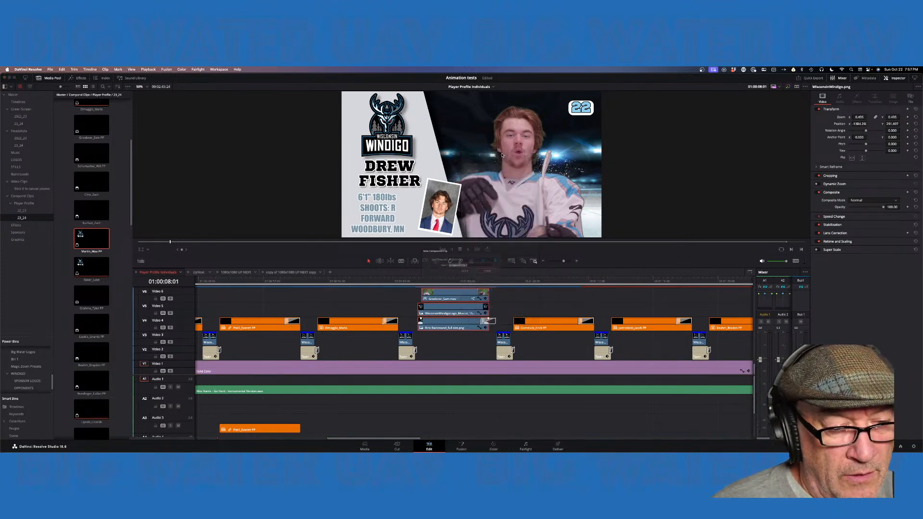
{"action": "type", "text": "Groebner_Sam PP"}
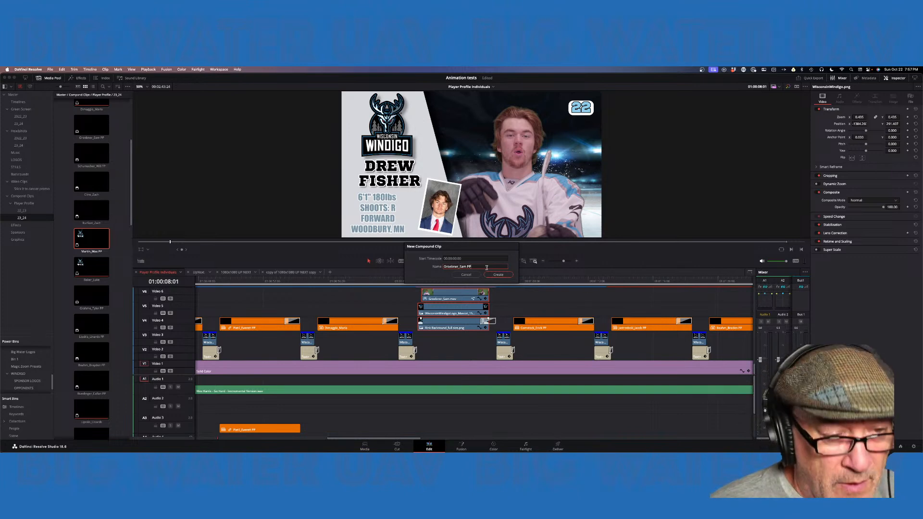
{"action": "left_click", "coordinate": [498, 275]}
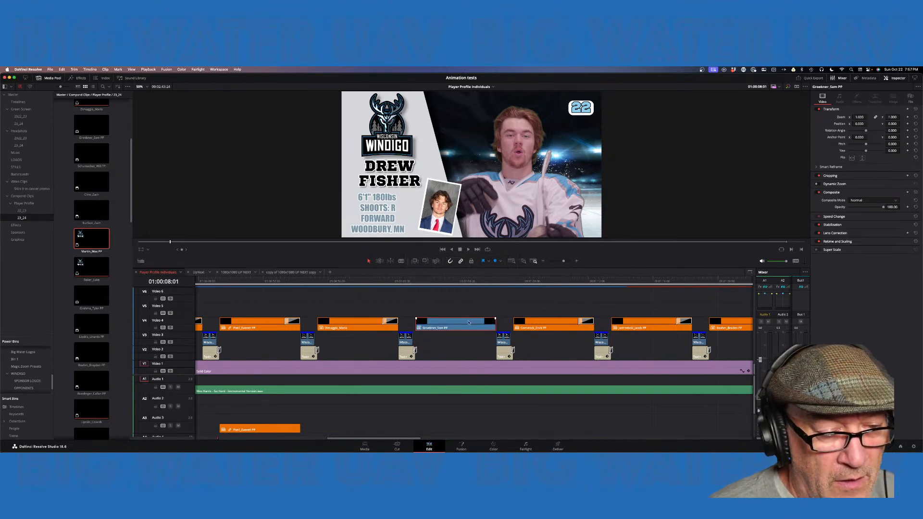
- Color the new compound clip Orange and copy the preceding profile's UltimateSpin transition onto its end
{"action": "right_click", "coordinate": [461, 325]}
{"action": "mouse_move", "coordinate": [520, 270]}
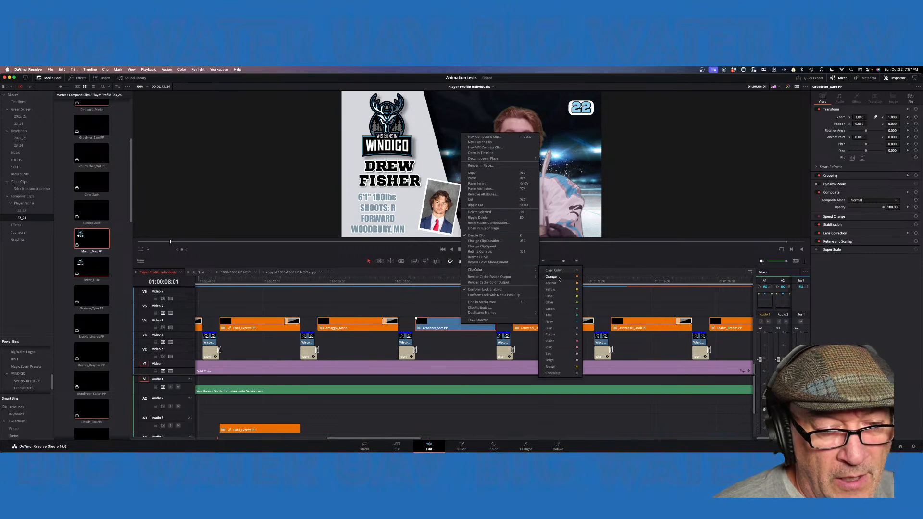
{"action": "left_click", "coordinate": [546, 278]}
{"action": "left_click", "coordinate": [393, 323]}
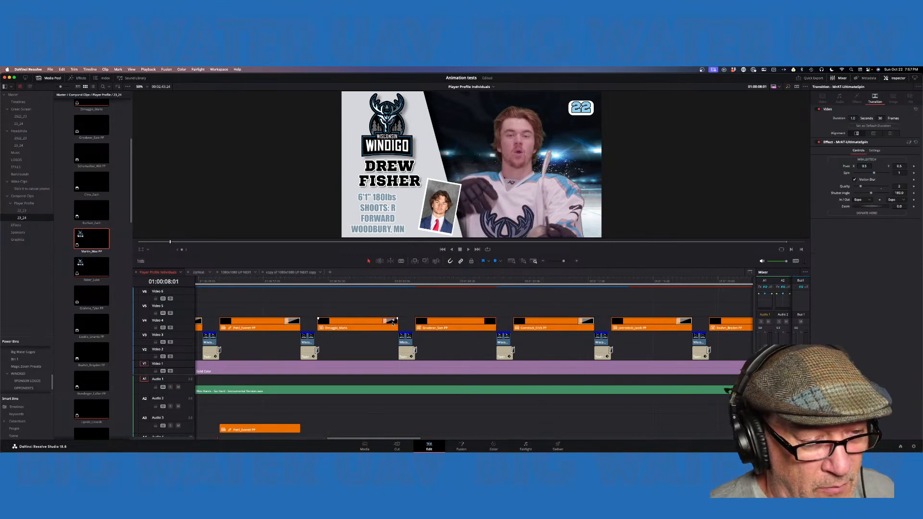
{"action": "left_click_drag", "start_coordinate": [390, 323], "coordinate": [490, 323]}
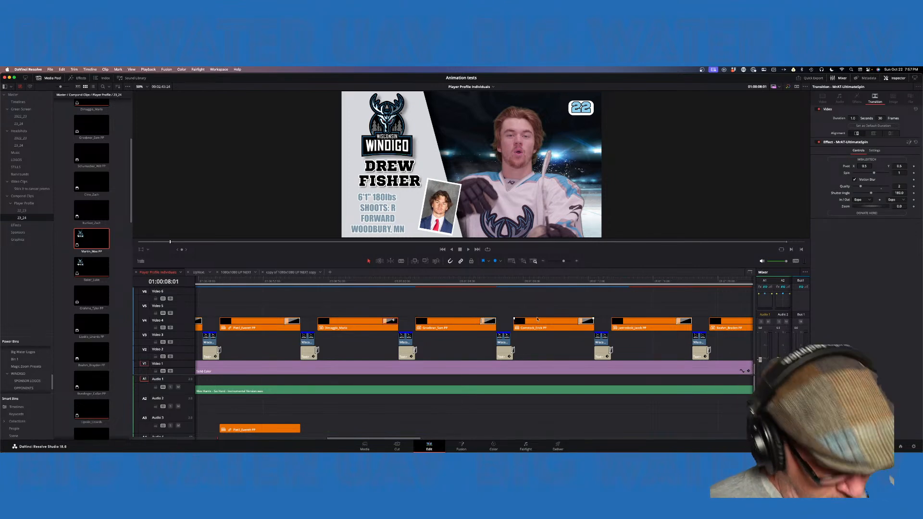
- Move the loose player video on Video 6 farther along the timeline, well past the last profile
{"action": "left_click", "coordinate": [512, 261]}
{"action": "scroll", "coordinate": [531, 306], "scroll_direction": "right", "scroll_amount": 5}
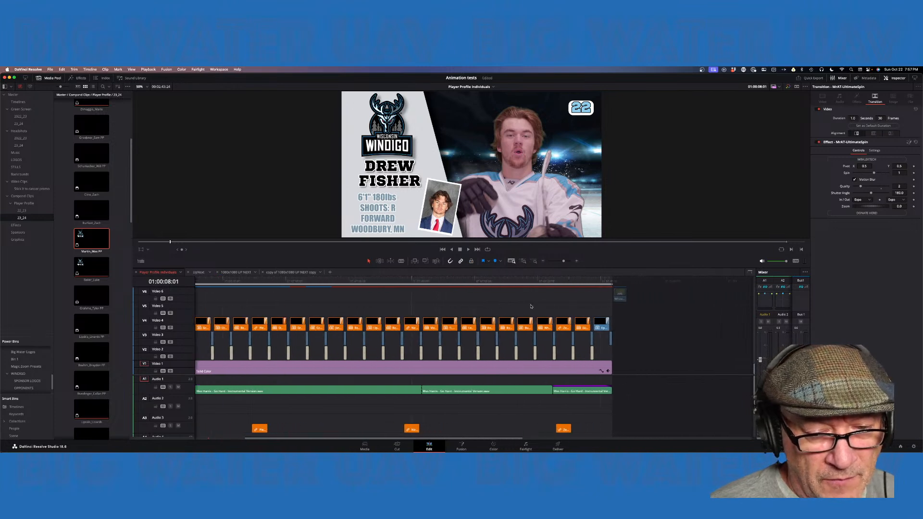
{"action": "left_click", "coordinate": [601, 283]}
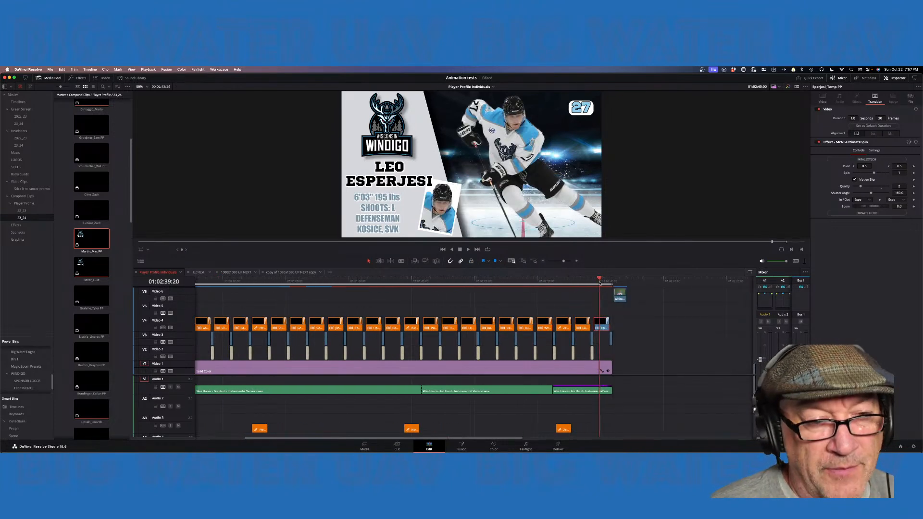
{"action": "left_click_drag", "start_coordinate": [601, 282], "coordinate": [718, 297]}
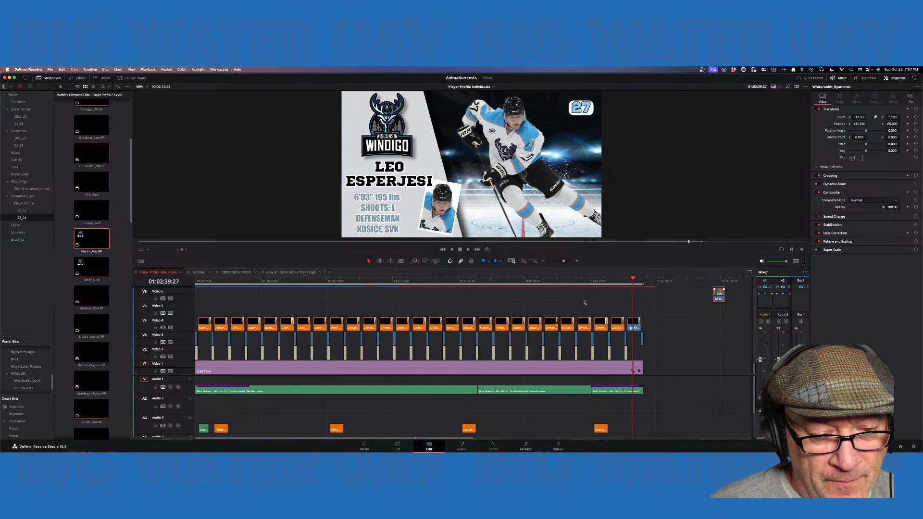
- Move the number 23 profile's compound clip past the timeline's last profile and fill its gap with another number 23 player's compound clip from the 22_23 bin
{"action": "left_click_drag", "start_coordinate": [568, 285], "coordinate": [570, 284]}
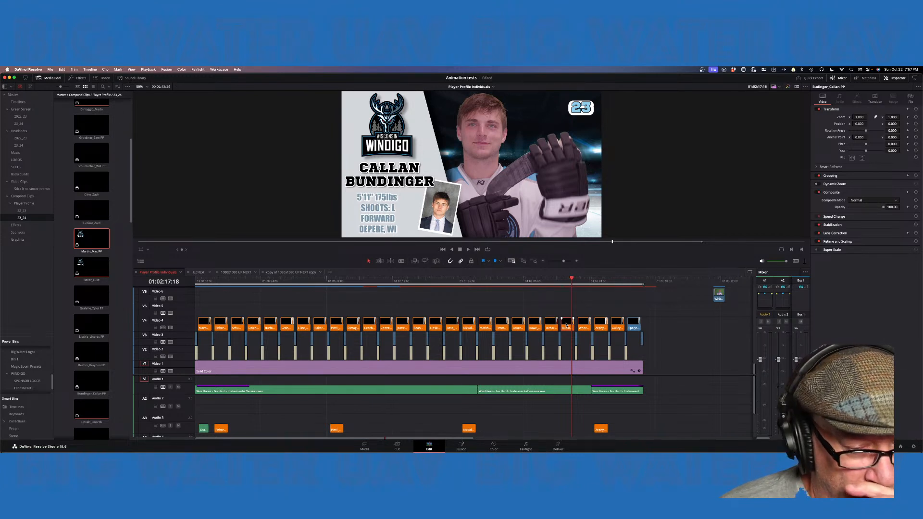
{"action": "left_click_drag", "start_coordinate": [566, 324], "coordinate": [697, 324]}
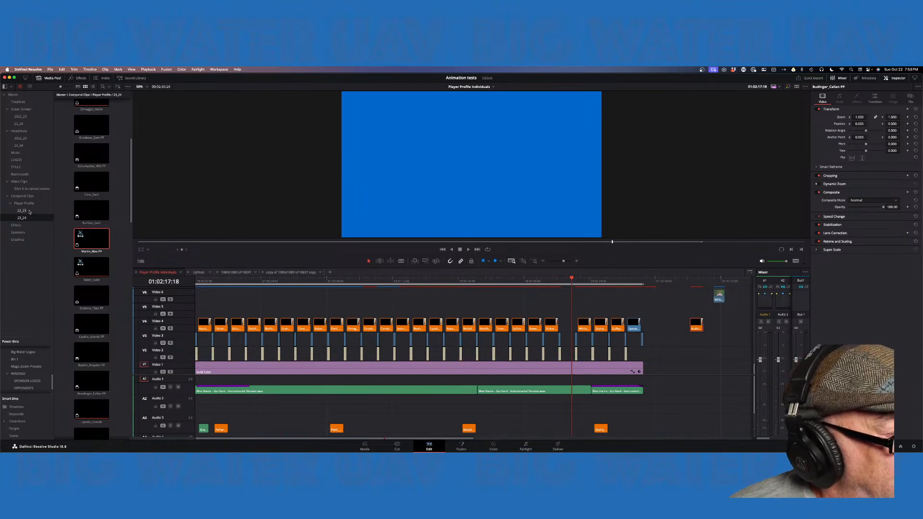
{"action": "left_click", "coordinate": [29, 212]}
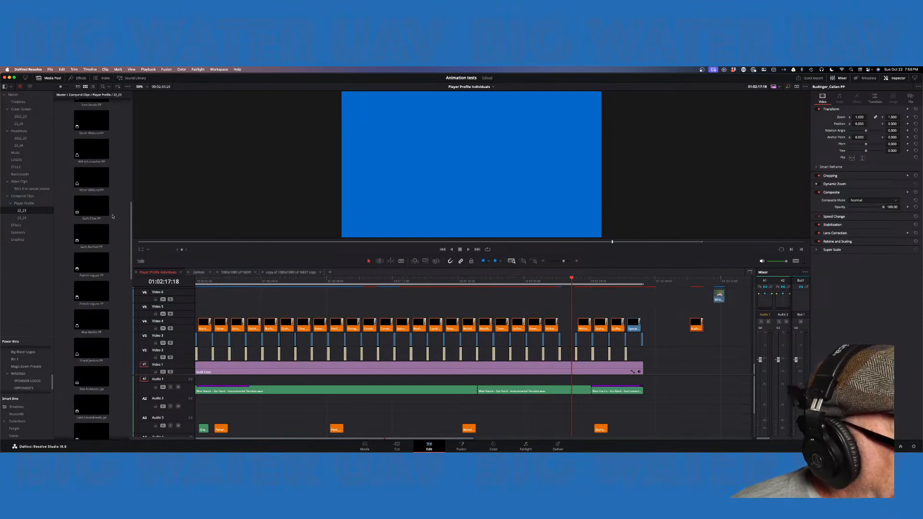
{"action": "scroll", "coordinate": [112, 216], "scroll_direction": "down", "scroll_amount": 5}
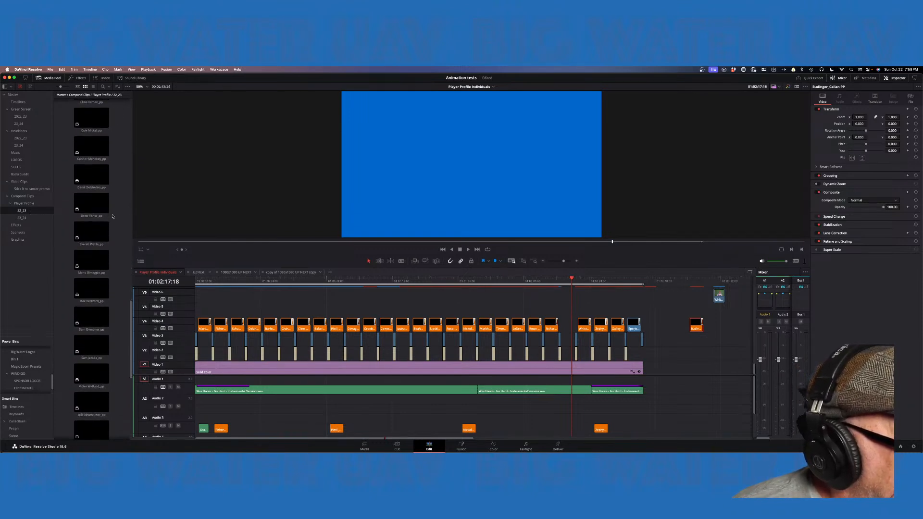
{"action": "scroll", "coordinate": [112, 216], "scroll_direction": "down", "scroll_amount": 5}
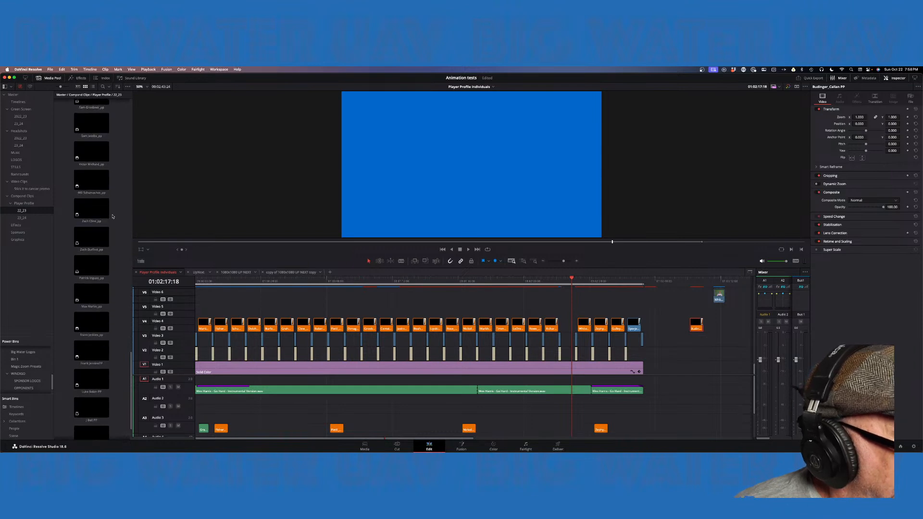
{"action": "scroll", "coordinate": [112, 216], "scroll_direction": "down", "scroll_amount": 2}
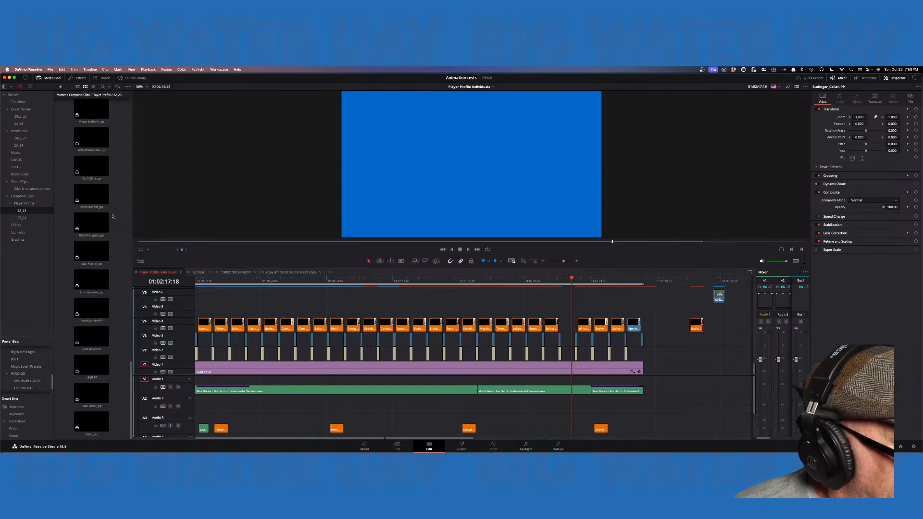
{"action": "scroll", "coordinate": [112, 216], "scroll_direction": "down", "scroll_amount": 10}
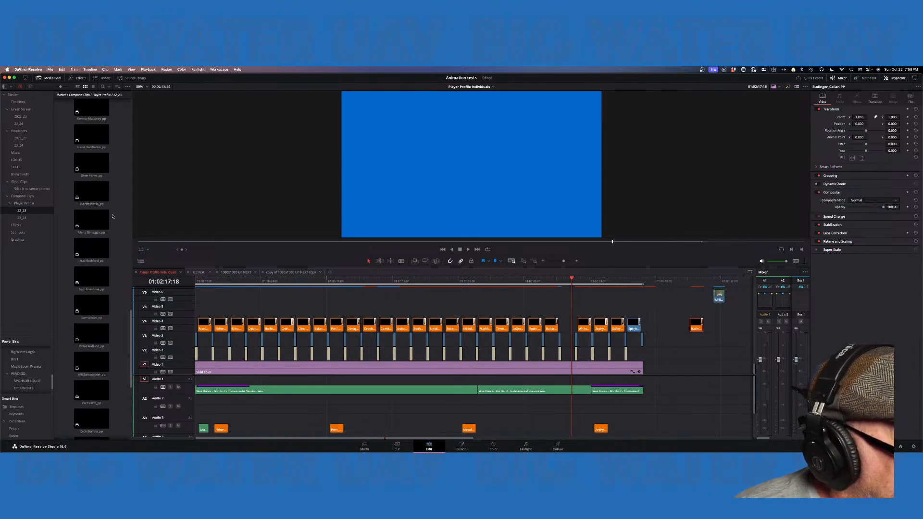
{"action": "scroll", "coordinate": [112, 217], "scroll_direction": "up", "scroll_amount": 8}
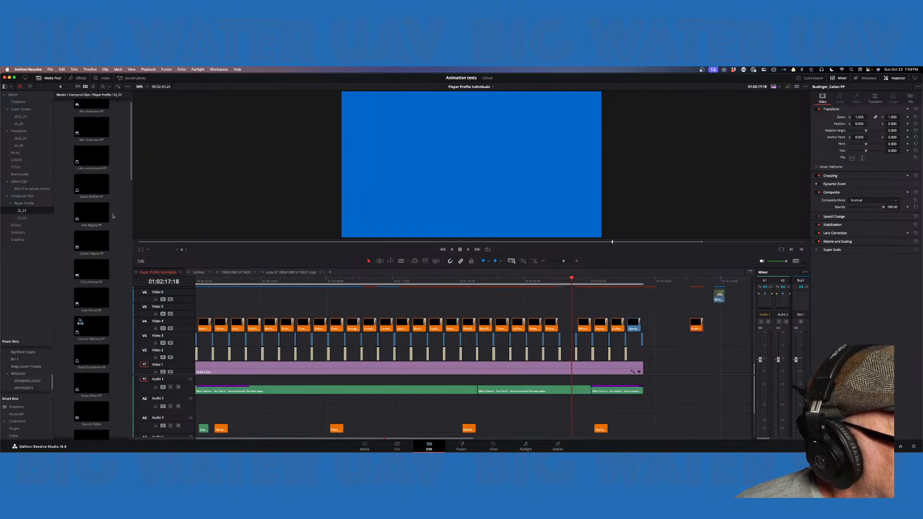
{"action": "left_click_drag", "start_coordinate": [92, 240], "coordinate": [562, 323]}
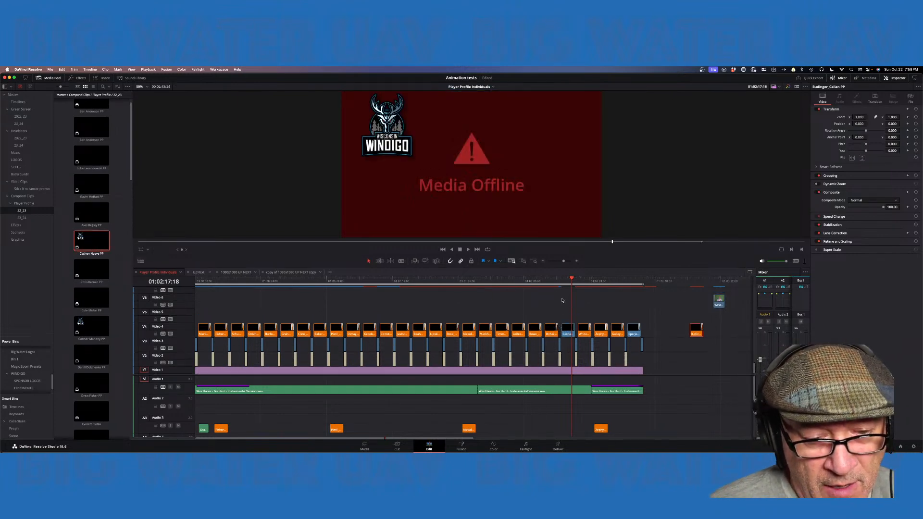
- Preview the newly placed profile and decompose its compound clip in place using clips only
{"action": "left_click", "coordinate": [562, 300]}
{"action": "key", "text": "space"}
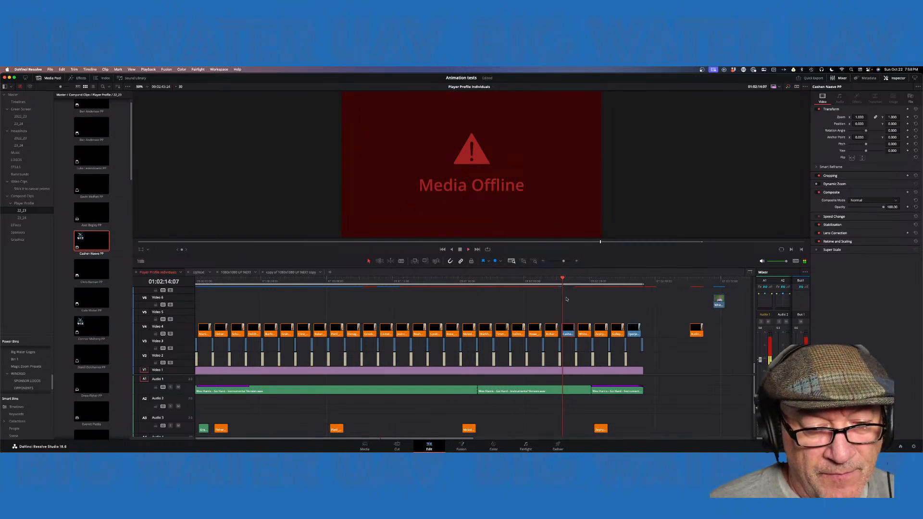
{"action": "right_click", "coordinate": [569, 332]}
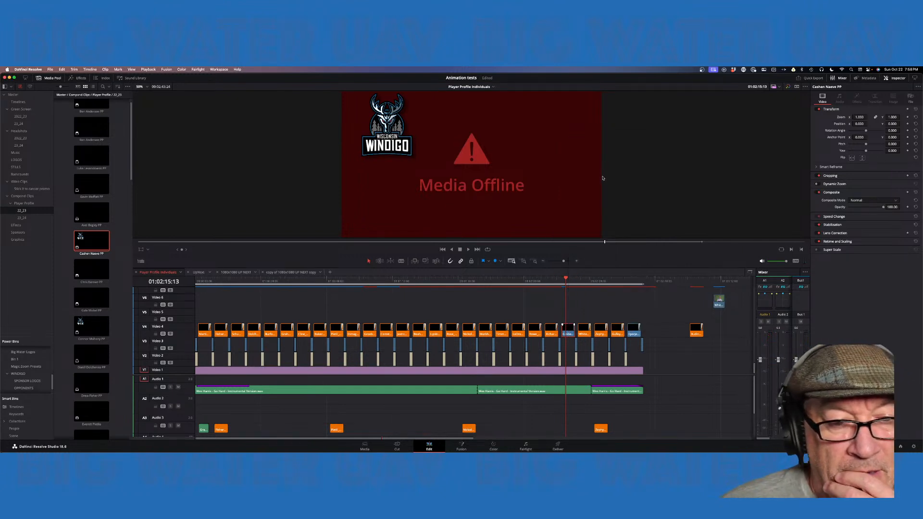
{"action": "right_click", "coordinate": [570, 331]}
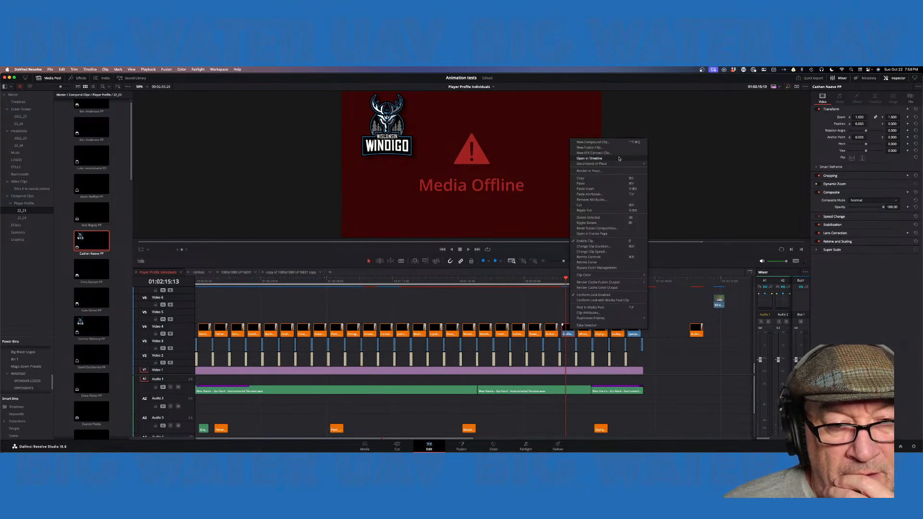
{"action": "mouse_move", "coordinate": [621, 164]}
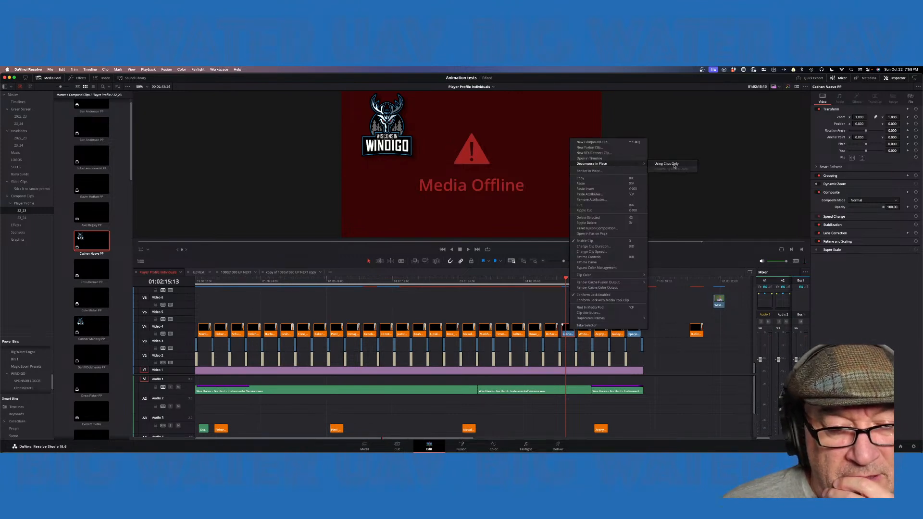
{"action": "left_click", "coordinate": [674, 164]}
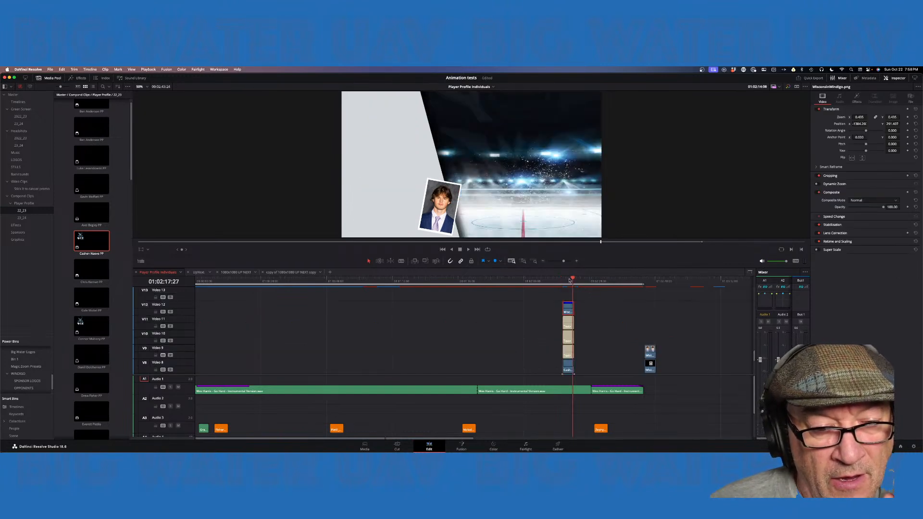
- Check the decomposed number 23 profile in a slightly enlarged viewer and open its player video on Video 6 in the Fusion page
{"action": "left_click_drag", "start_coordinate": [563, 281], "coordinate": [570, 282]}
{"action": "scroll", "coordinate": [562, 181], "scroll_direction": "up", "scroll_amount": 3}
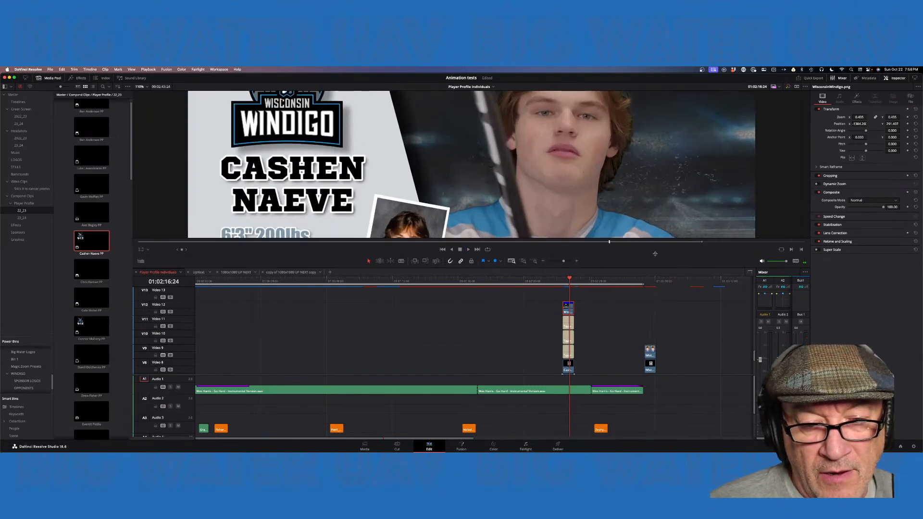
{"action": "left_click_drag", "start_coordinate": [655, 255], "coordinate": [667, 359]}
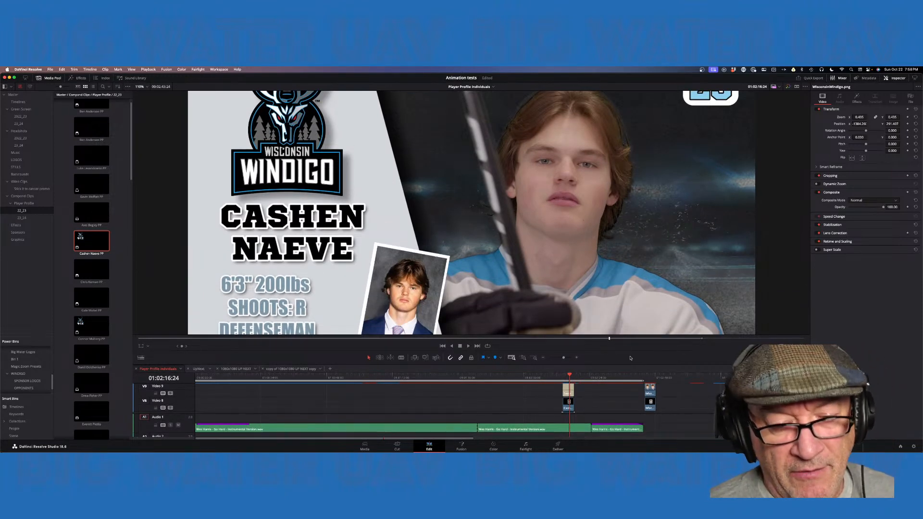
{"action": "left_click_drag", "start_coordinate": [646, 351], "coordinate": [643, 271]}
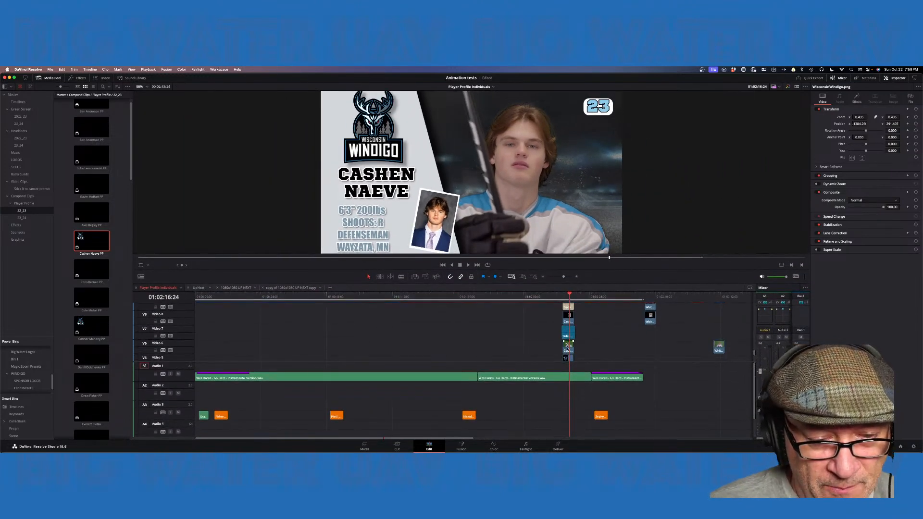
{"action": "left_click", "coordinate": [567, 347]}
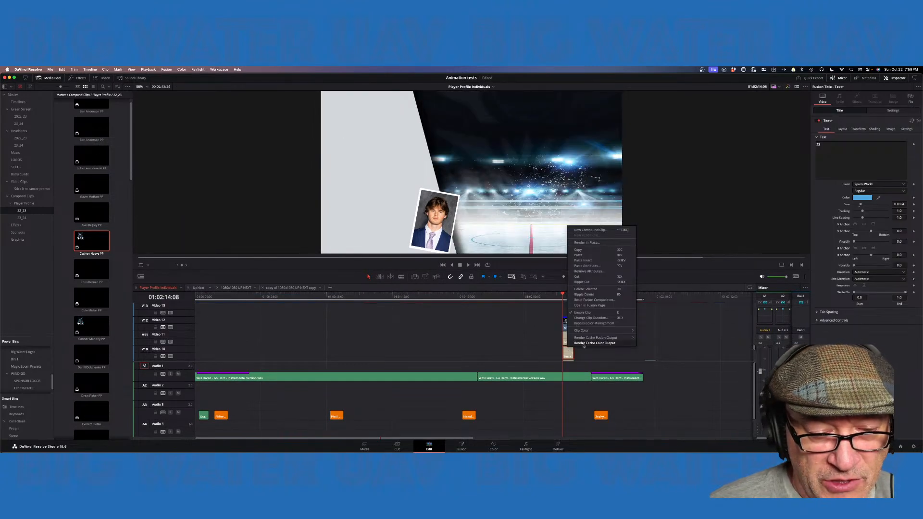
{"action": "left_click", "coordinate": [587, 356]}
{"action": "scroll", "coordinate": [586, 355], "scroll_direction": "down", "scroll_amount": 5}
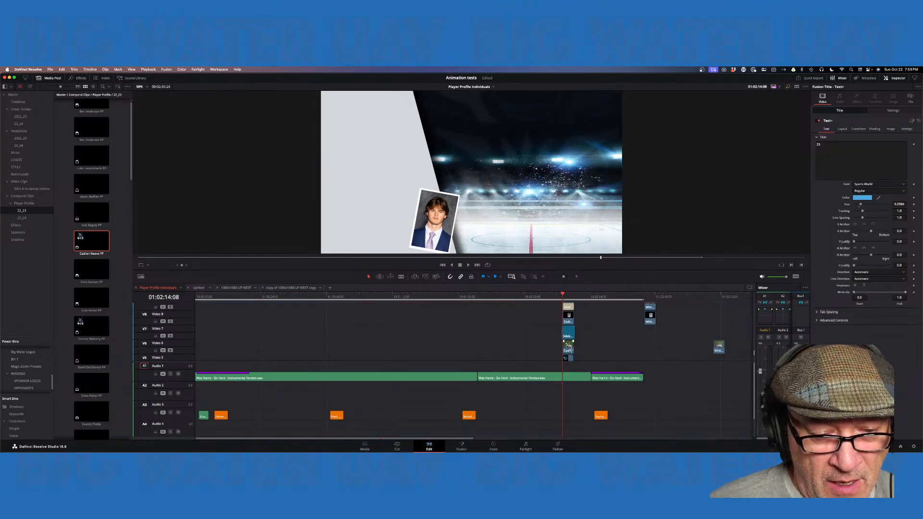
{"action": "left_click", "coordinate": [569, 347]}
{"action": "right_click", "coordinate": [569, 348]}
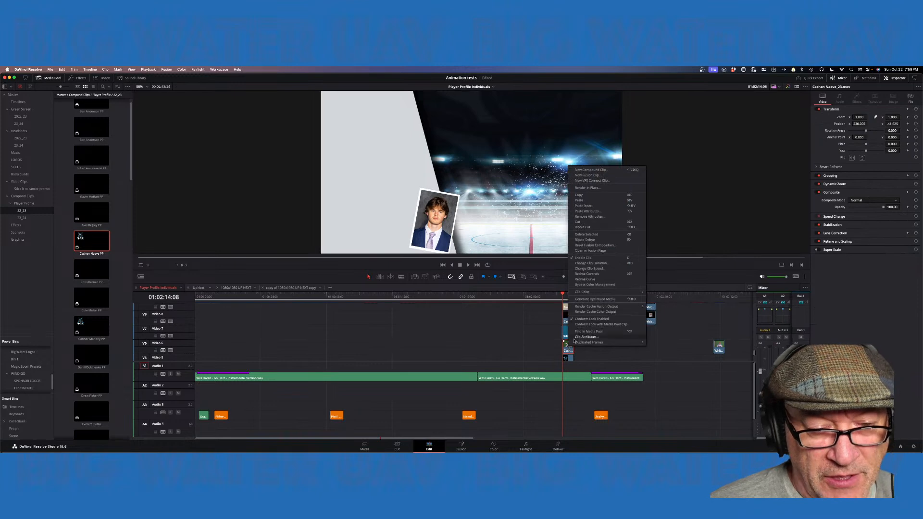
{"action": "left_click", "coordinate": [617, 252]}
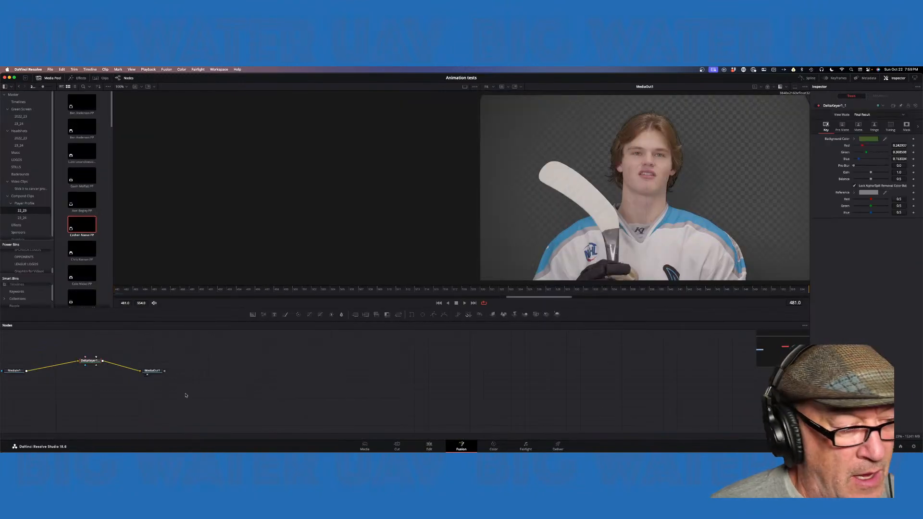
- Rearrange the media input, Delta Keyer and media output nodes in the node graph and reset the Delta Keyer's settings
{"action": "left_click_drag", "start_coordinate": [96, 357], "coordinate": [195, 371]}
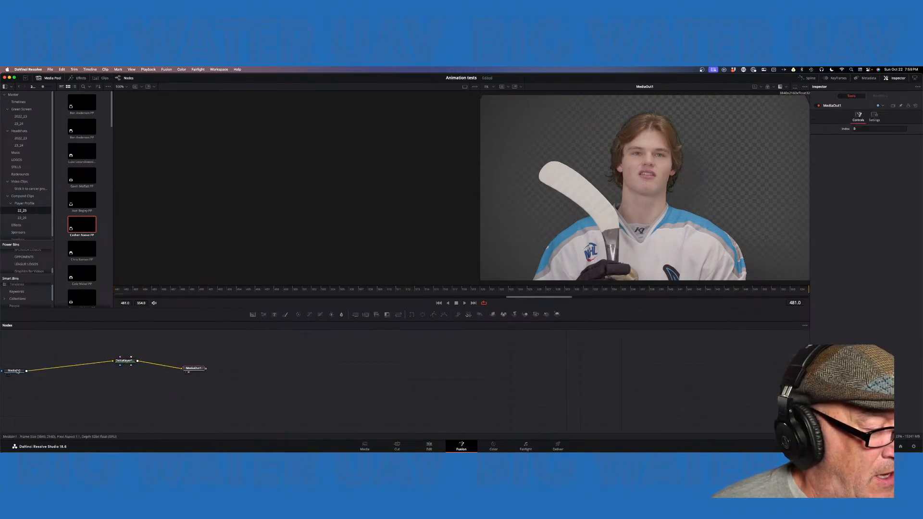
{"action": "left_click_drag", "start_coordinate": [21, 371], "coordinate": [92, 363]}
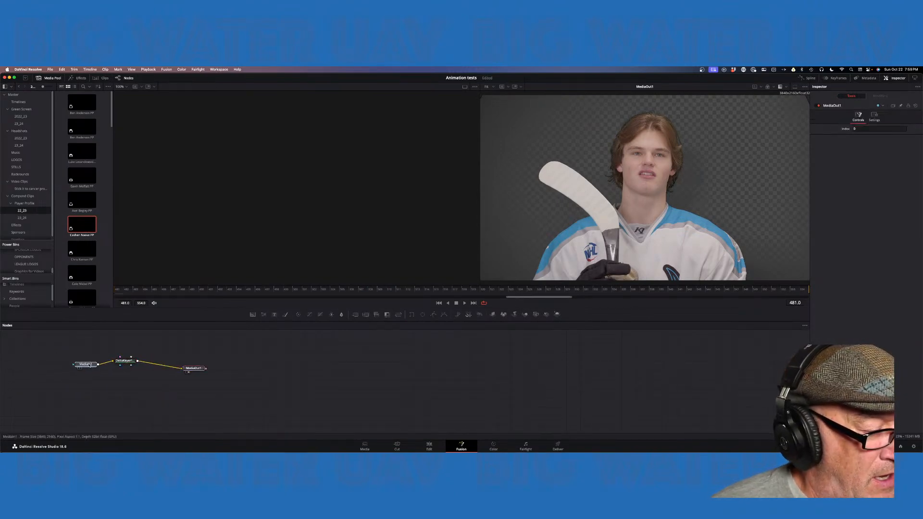
{"action": "left_click", "coordinate": [126, 361]}
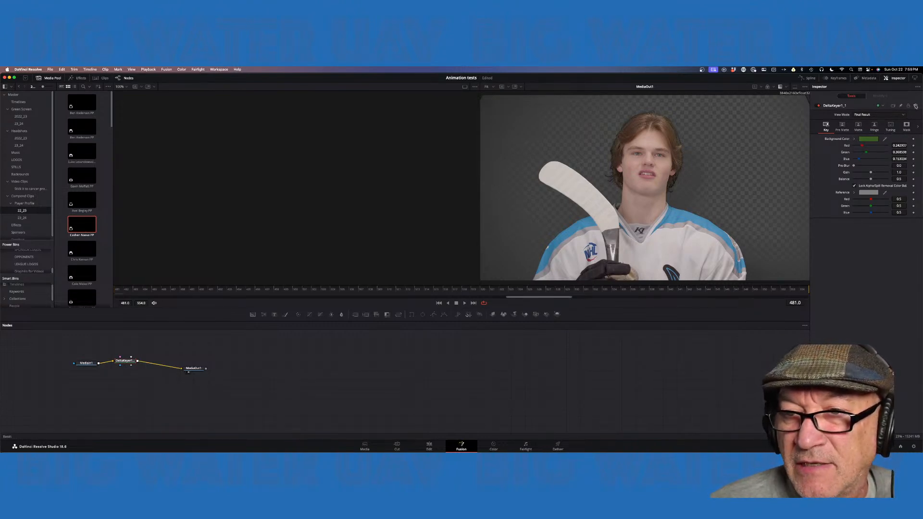
{"action": "left_click", "coordinate": [916, 106]}
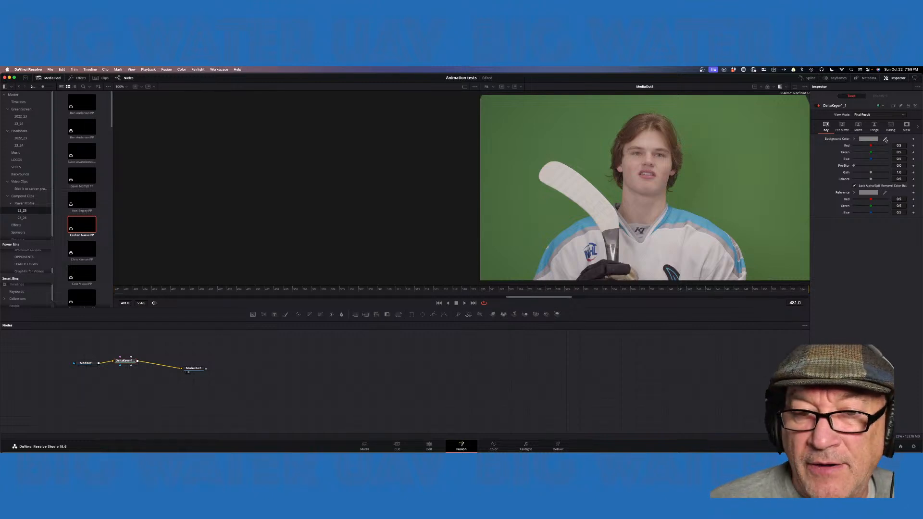
- Sample the green screen just beside the player's hair and neck as the Delta Keyer's background color
{"action": "left_click_drag", "start_coordinate": [885, 139], "coordinate": [689, 179]}
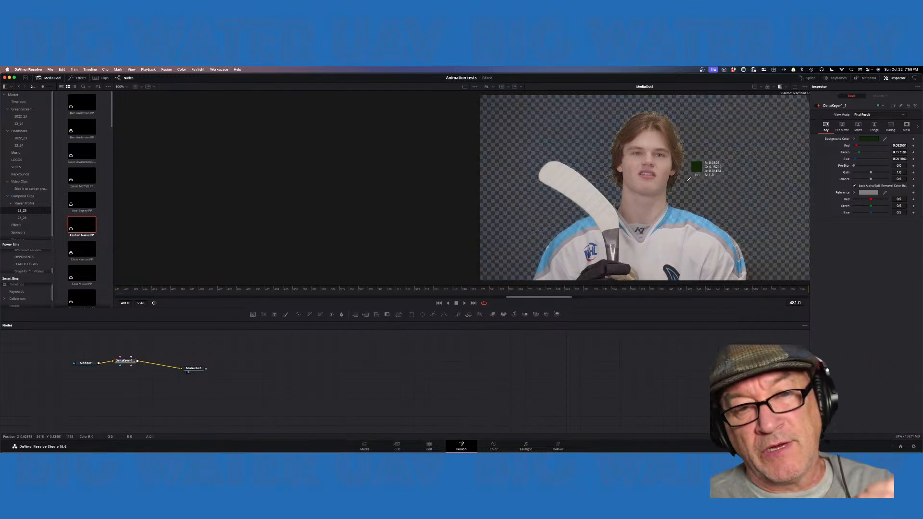
{"action": "left_click_drag", "start_coordinate": [689, 179], "coordinate": [688, 180]}
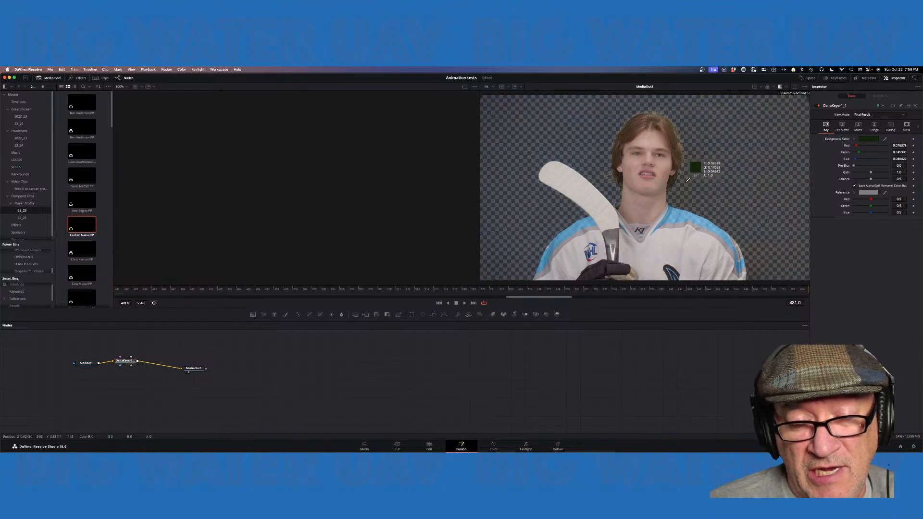
{"action": "left_click_drag", "start_coordinate": [688, 180], "coordinate": [684, 183]}
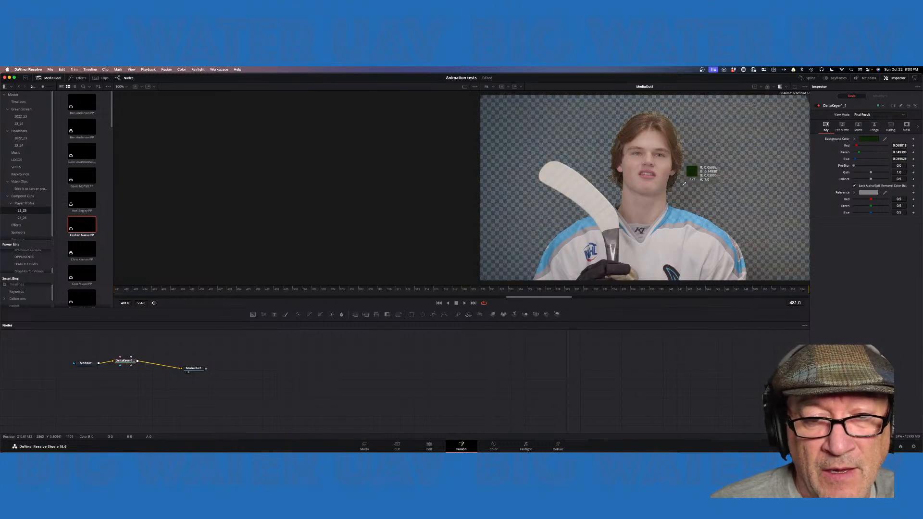
{"action": "left_click_drag", "start_coordinate": [684, 183], "coordinate": [685, 184]}
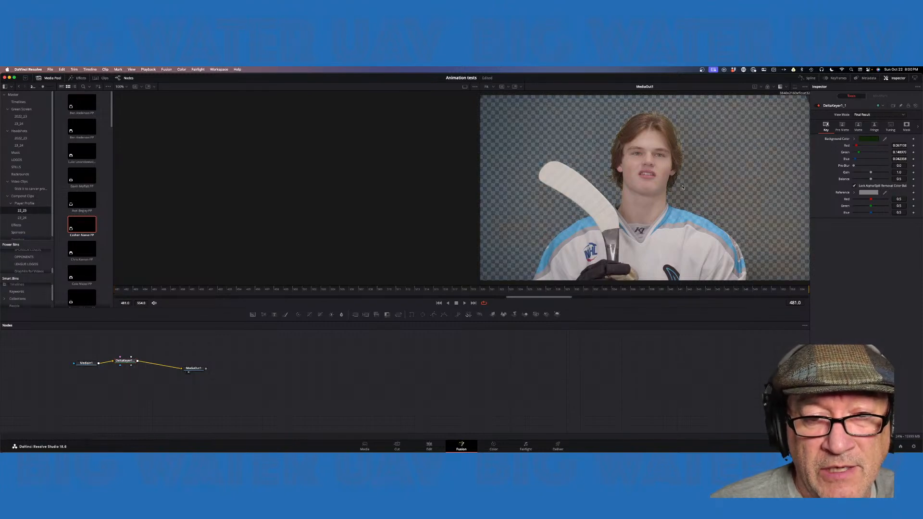
- Show the Delta Keyer's Matte view and raise the matte's low threshold to about 0.16
{"action": "left_click", "coordinate": [859, 126]}
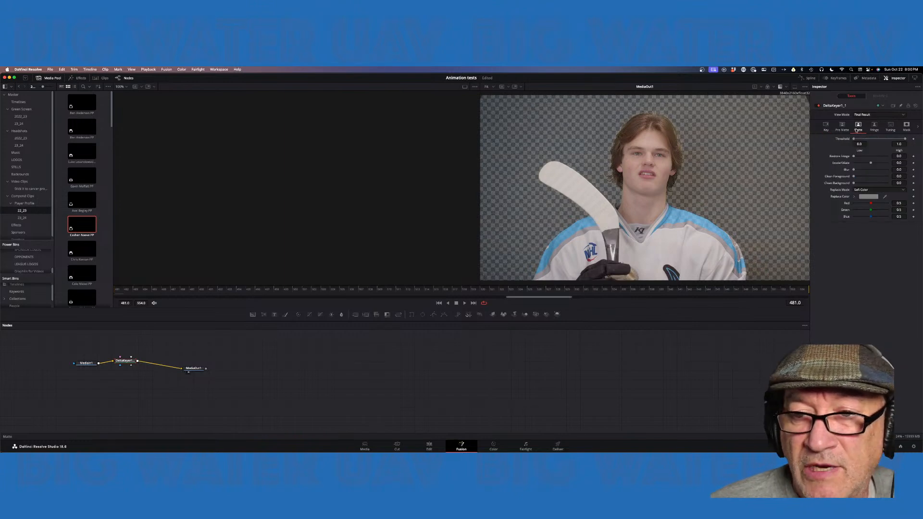
{"action": "left_click", "coordinate": [871, 115]}
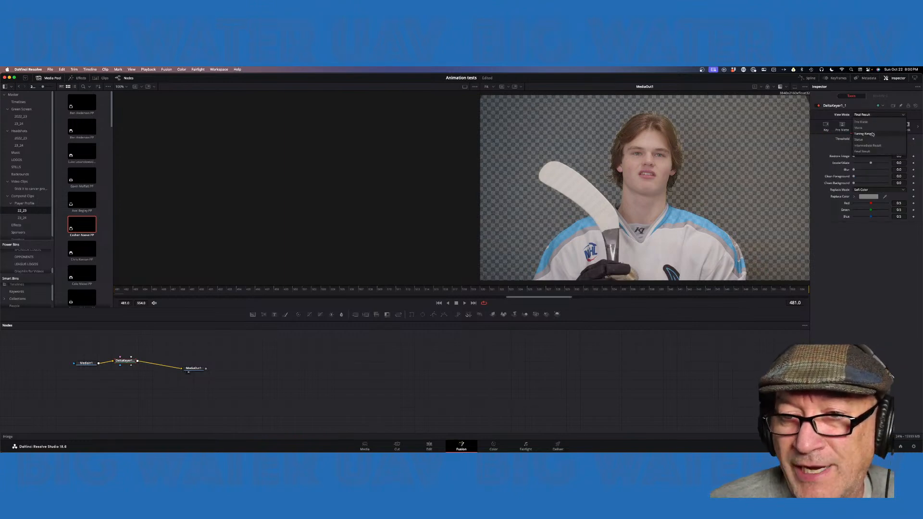
{"action": "left_click", "coordinate": [873, 128]}
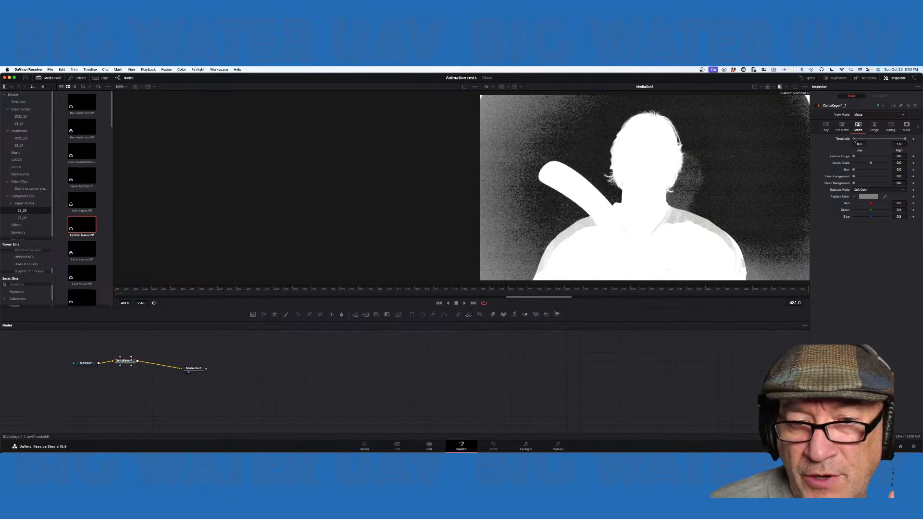
{"action": "left_click_drag", "start_coordinate": [854, 139], "coordinate": [866, 139]}
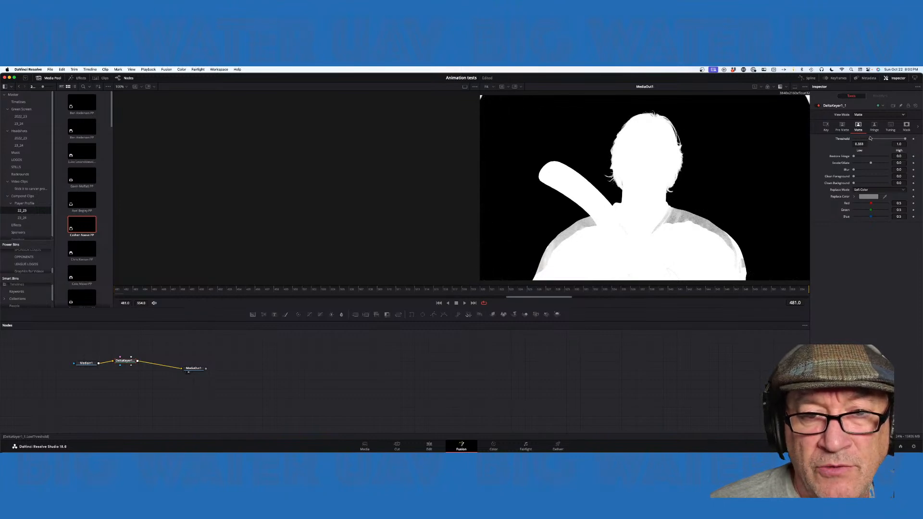
{"action": "mouse_move", "coordinate": [871, 138]}
{"action": "left_mouse_down"}
{"action": "mouse_move", "coordinate": [884, 139]}
{"action": "mouse_move", "coordinate": [862, 138]}
{"action": "left_mouse_up"}
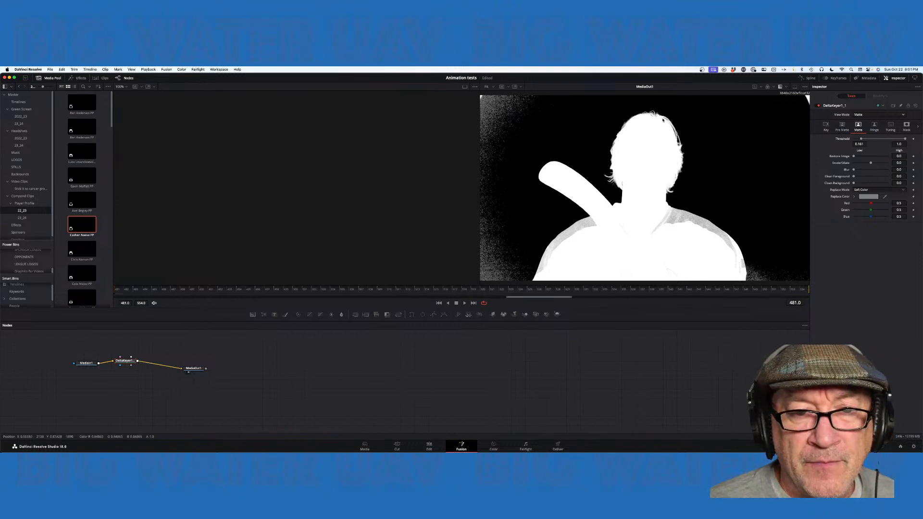
- Inspect the matte around the hair and refine the thresholds to about 0.194 low and 0.5 high
{"action": "scroll", "coordinate": [663, 120], "scroll_direction": "up", "scroll_amount": 5}
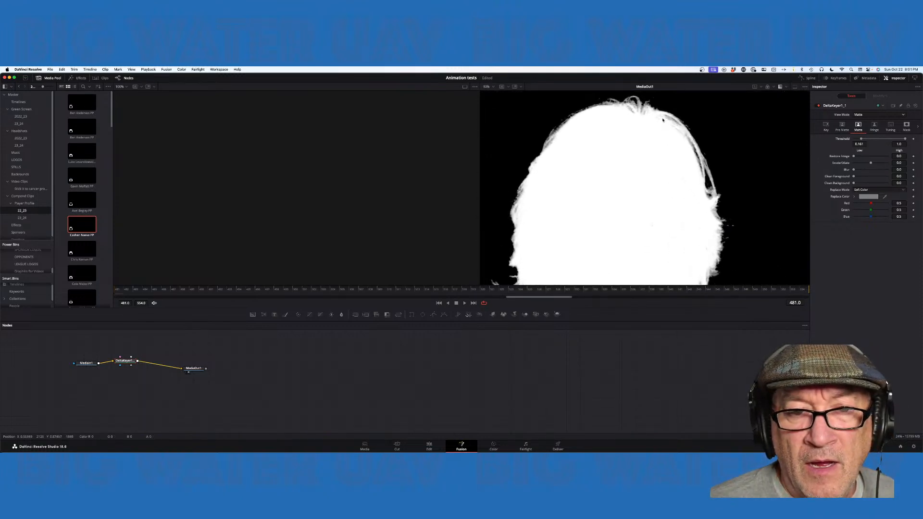
{"action": "scroll", "coordinate": [663, 120], "scroll_direction": "down", "scroll_amount": 4}
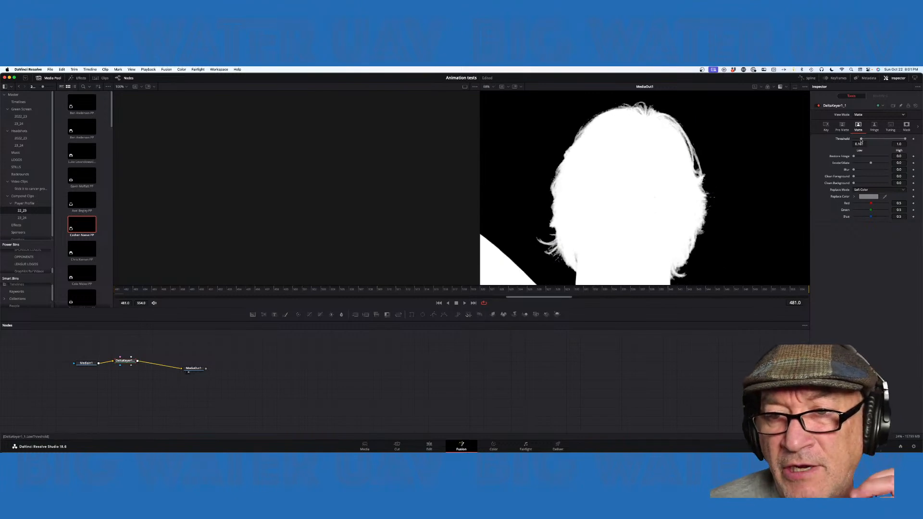
{"action": "mouse_move", "coordinate": [861, 140]}
{"action": "left_mouse_down"}
{"action": "mouse_move", "coordinate": [875, 139]}
{"action": "mouse_move", "coordinate": [863, 139]}
{"action": "left_mouse_up"}
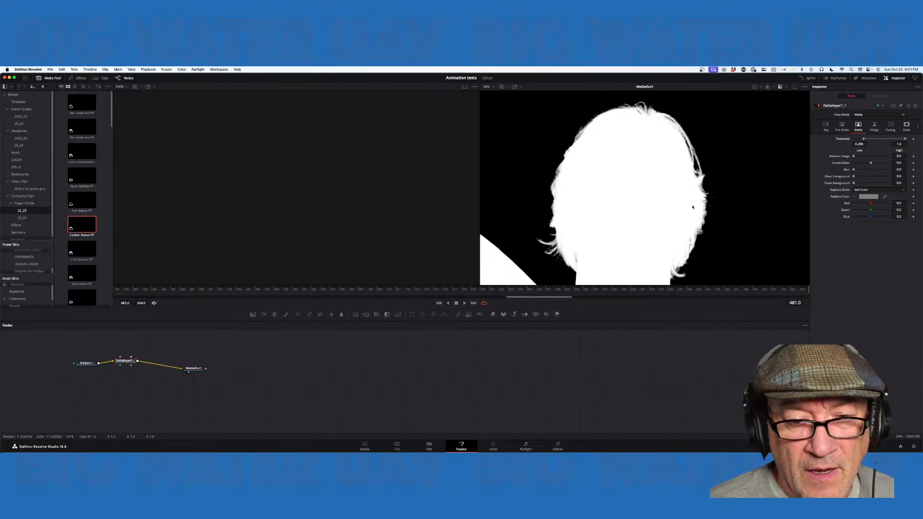
{"action": "scroll", "coordinate": [697, 207], "scroll_direction": "down", "scroll_amount": 4}
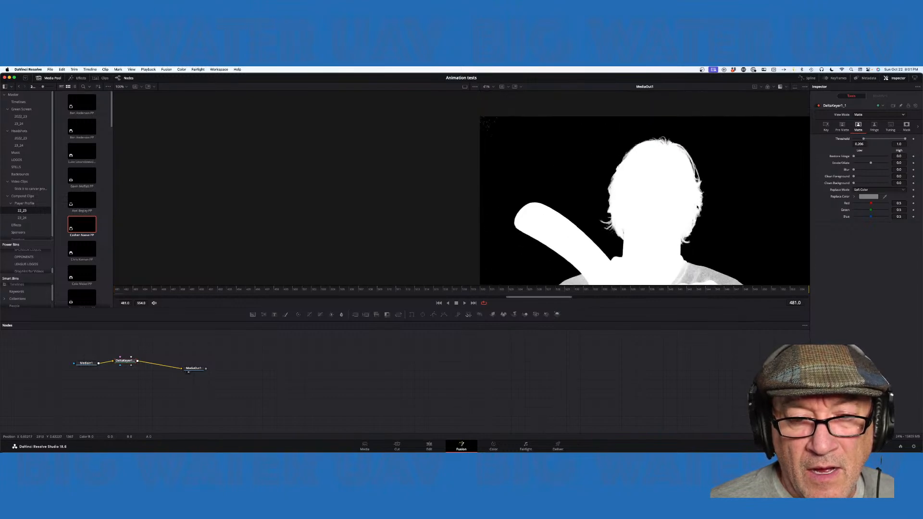
{"action": "scroll", "coordinate": [697, 207], "scroll_direction": "down", "scroll_amount": 3}
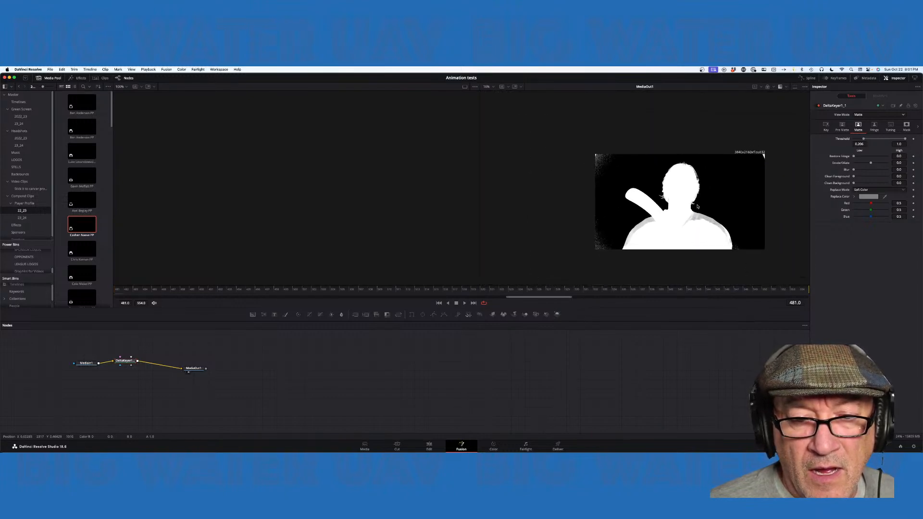
{"action": "scroll", "coordinate": [698, 207], "scroll_direction": "up", "scroll_amount": 2}
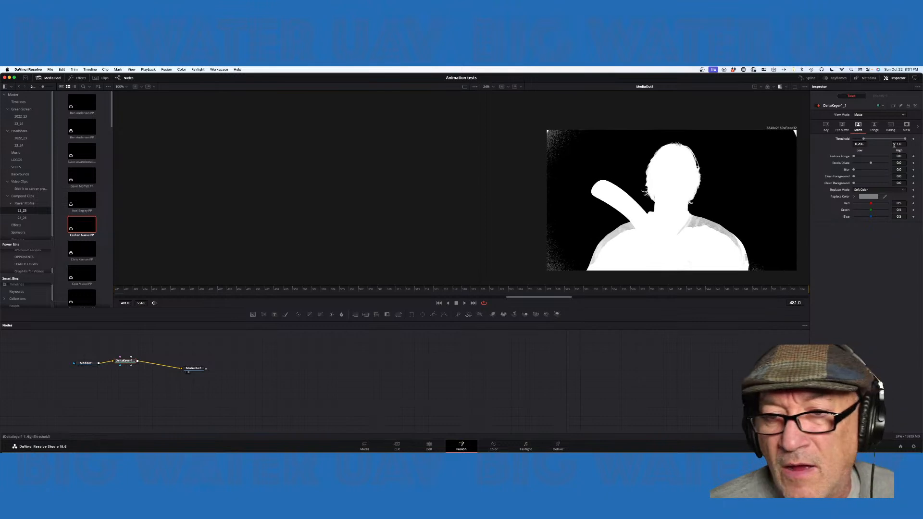
{"action": "left_click_drag", "start_coordinate": [864, 139], "coordinate": [864, 141]}
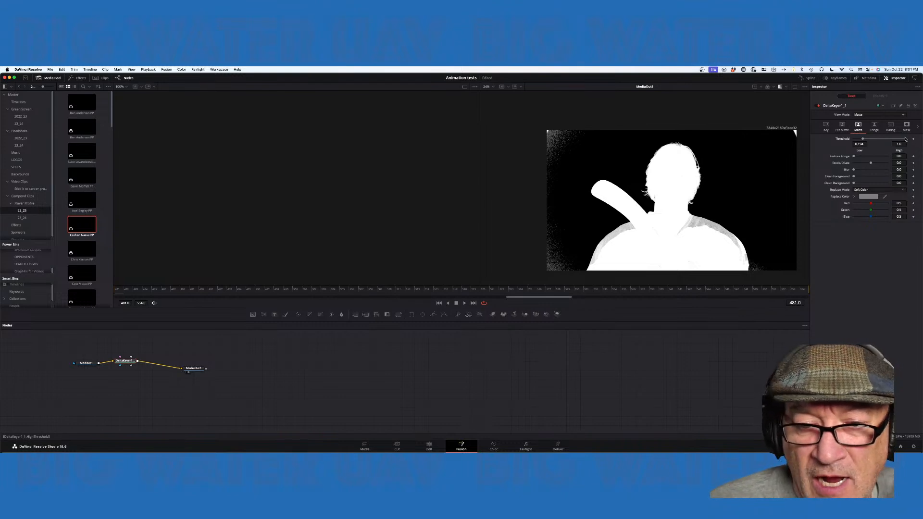
{"action": "left_click_drag", "start_coordinate": [905, 139], "coordinate": [882, 140]}
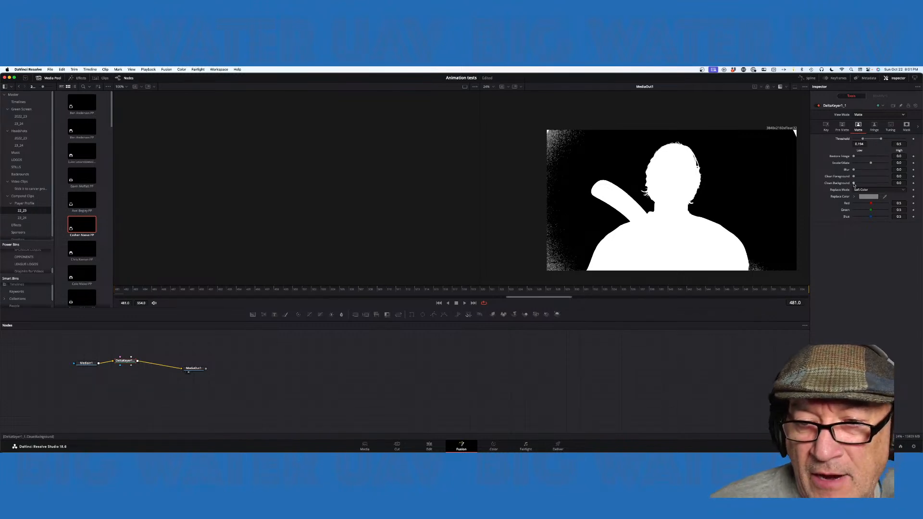
- Return Clean Background to 0 after a brief trial, raise the low threshold to about 0.361, and restore the Final Result view
{"action": "left_click_drag", "start_coordinate": [855, 184], "coordinate": [856, 185]}
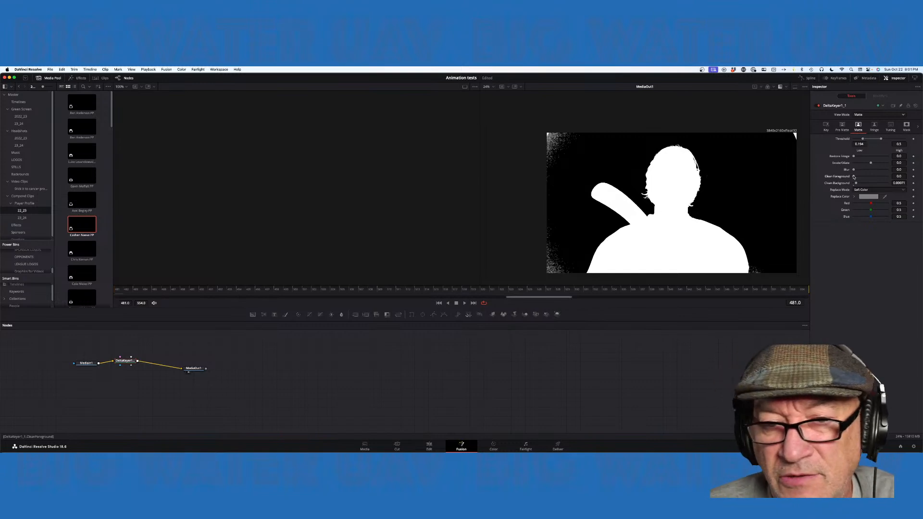
{"action": "mouse_move", "coordinate": [854, 177]}
{"action": "left_mouse_down"}
{"action": "mouse_move", "coordinate": [872, 176]}
{"action": "mouse_move", "coordinate": [851, 183]}
{"action": "left_mouse_up"}
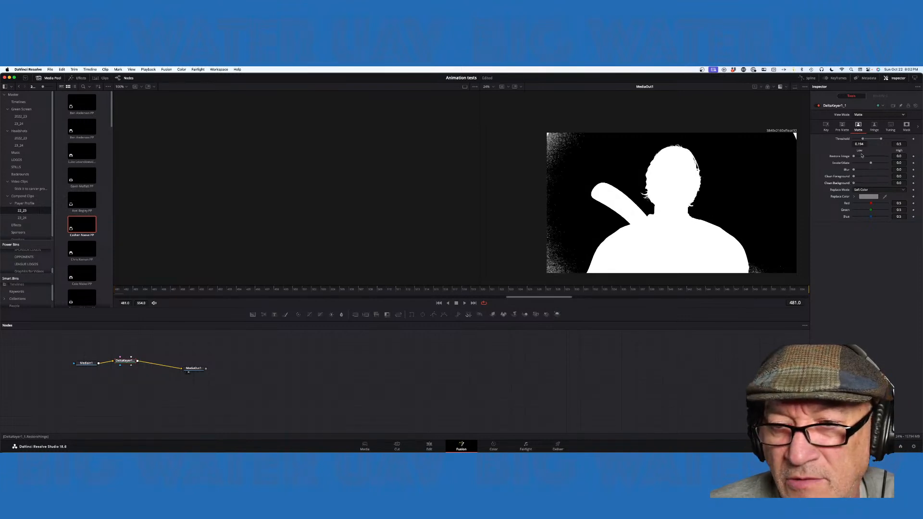
{"action": "left_click_drag", "start_coordinate": [863, 140], "coordinate": [869, 140]}
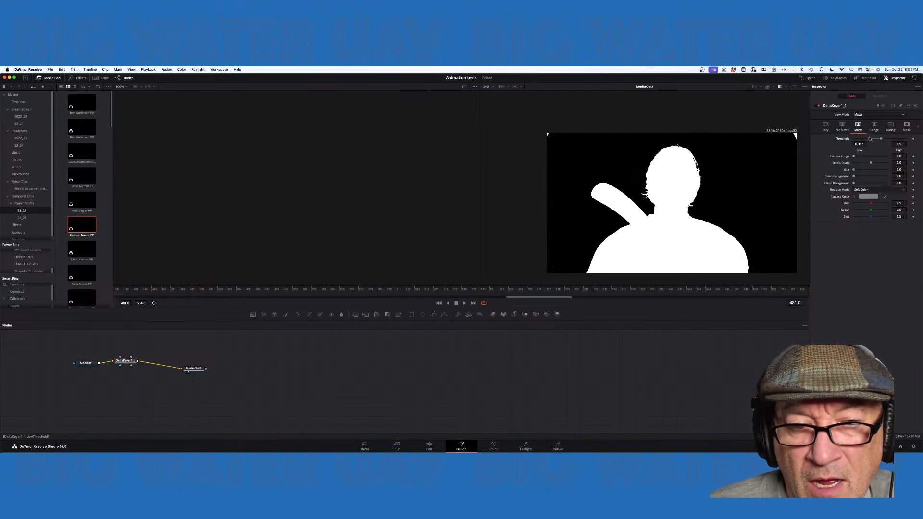
{"action": "left_click_drag", "start_coordinate": [871, 138], "coordinate": [872, 139]}
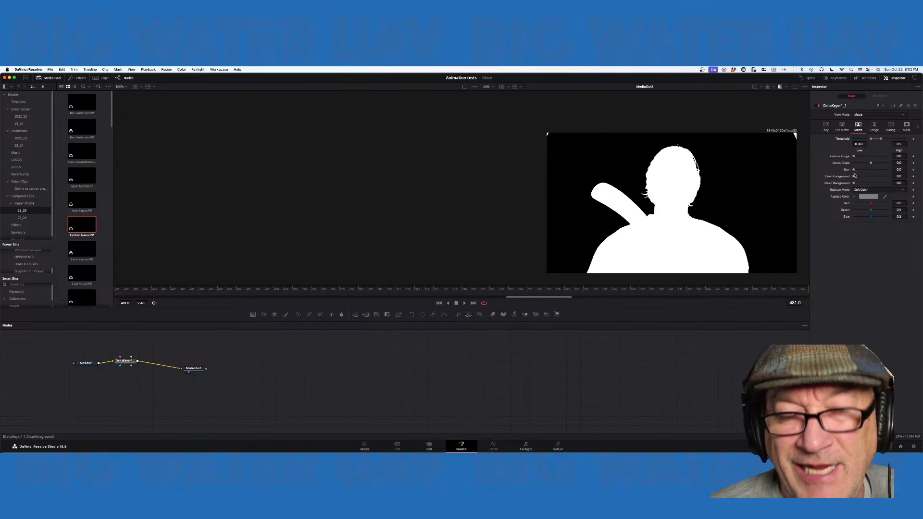
{"action": "left_click", "coordinate": [869, 116]}
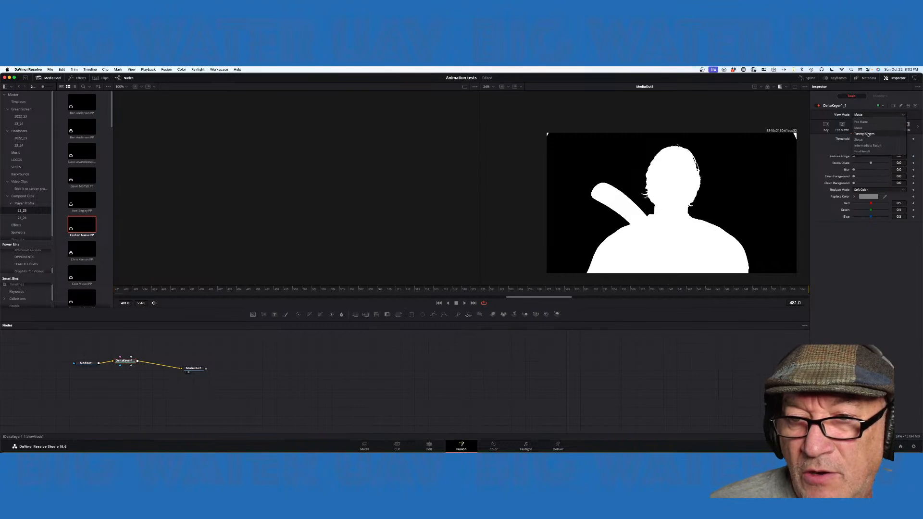
{"action": "left_click", "coordinate": [875, 153]}
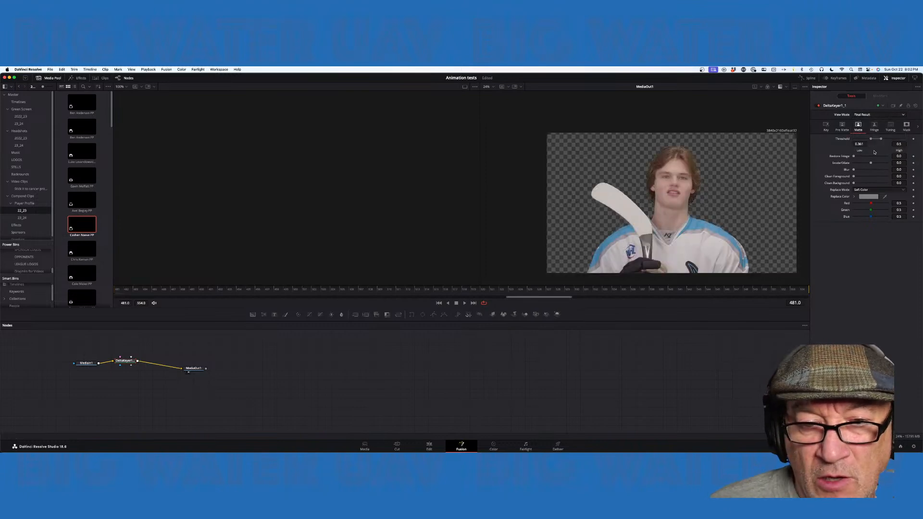
- Play back the keyed number 23 profile on the Edit page and inspect its stacked layers across the video tracks
{"action": "left_click", "coordinate": [430, 447]}
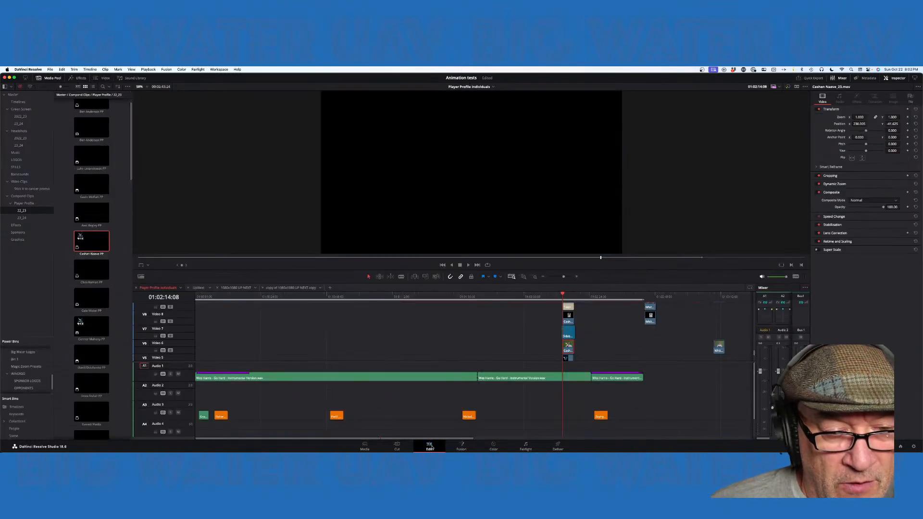
{"action": "left_click_drag", "start_coordinate": [565, 297], "coordinate": [569, 298]}
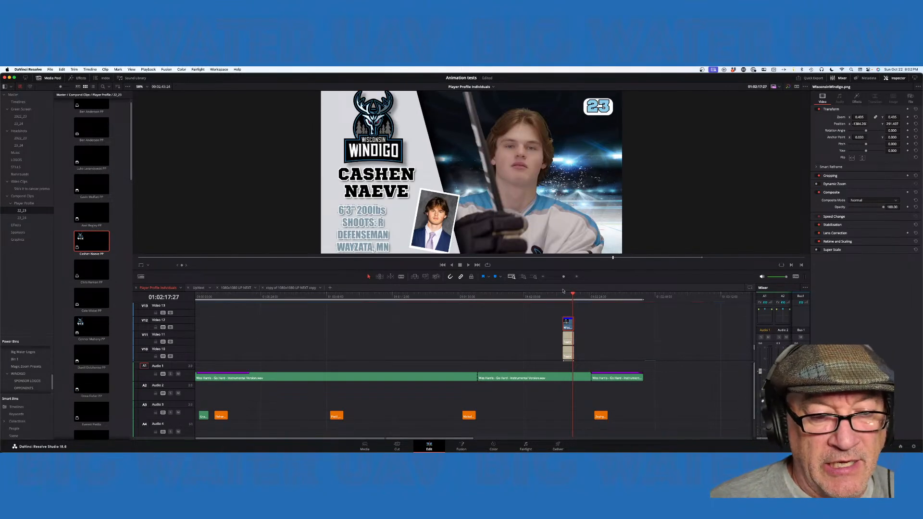
{"action": "left_click", "coordinate": [563, 300]}
{"action": "key", "text": "space"}
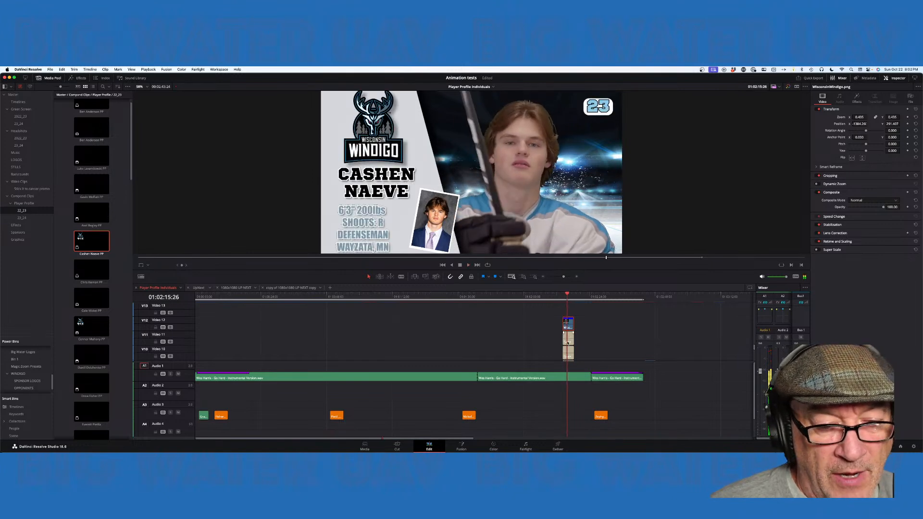
{"action": "key", "text": "space"}
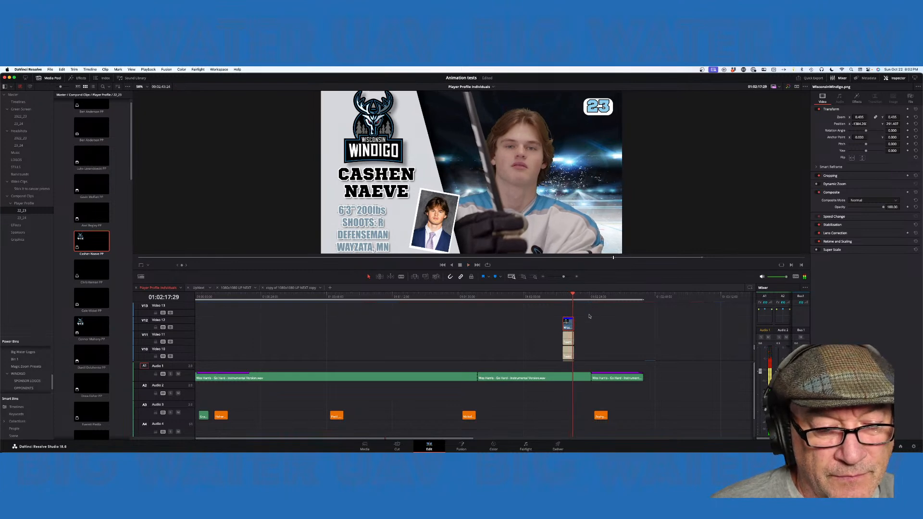
{"action": "scroll", "coordinate": [590, 315], "scroll_direction": "down", "scroll_amount": 5}
{"action": "scroll", "coordinate": [590, 316], "scroll_direction": "up", "scroll_amount": 3}
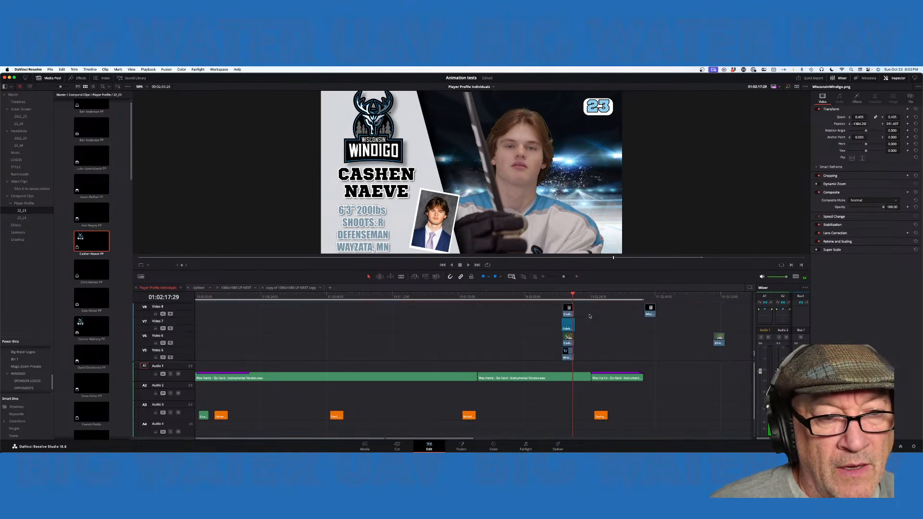
{"action": "scroll", "coordinate": [590, 316], "scroll_direction": "down", "scroll_amount": 2}
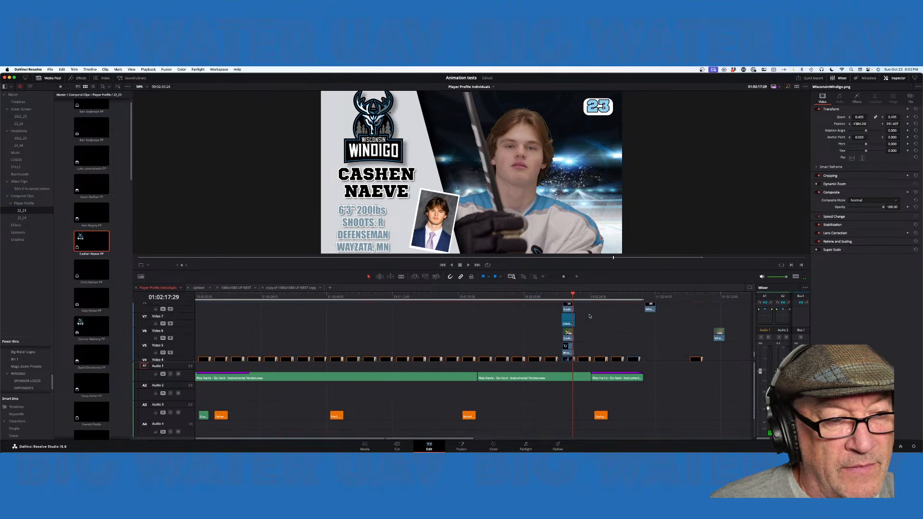
{"action": "left_click", "coordinate": [568, 296]}
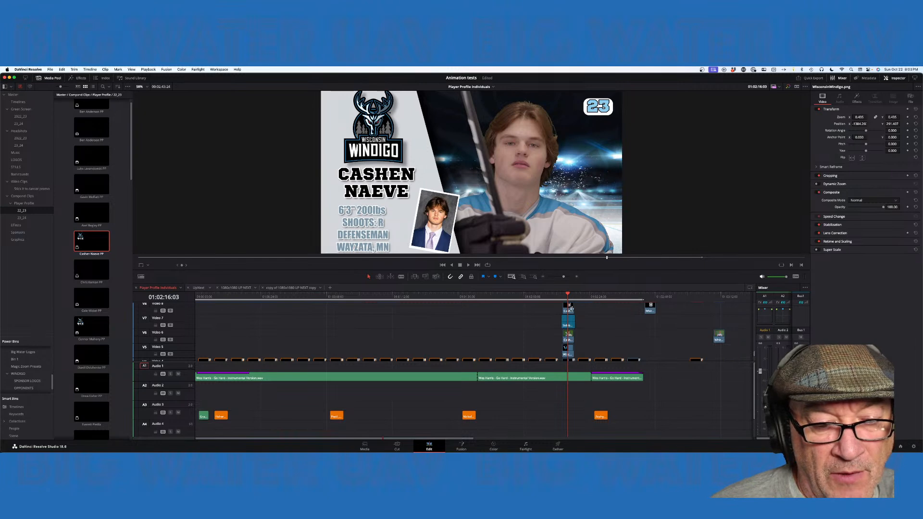
{"action": "scroll", "coordinate": [591, 336], "scroll_direction": "up", "scroll_amount": 4}
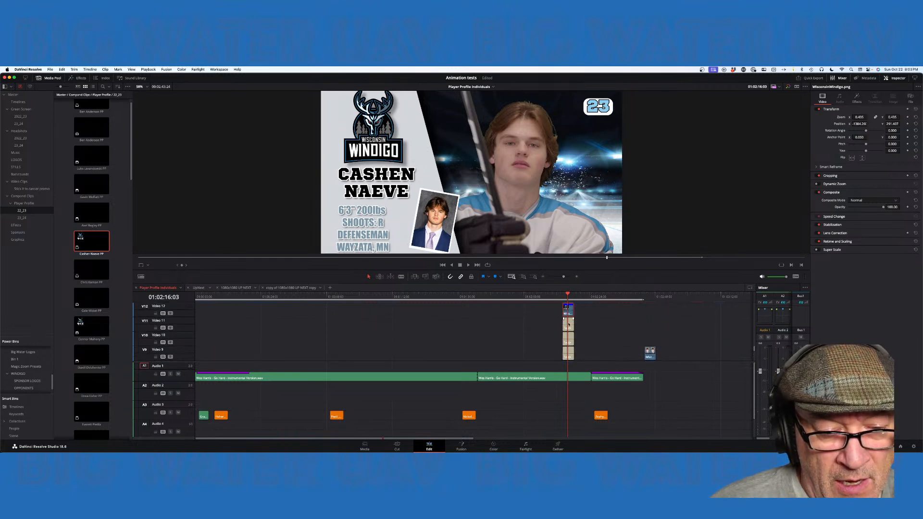
- Set the outline shading element of the number 23 profile's player details text to white, FFFFFF
{"action": "left_click", "coordinate": [569, 326]}
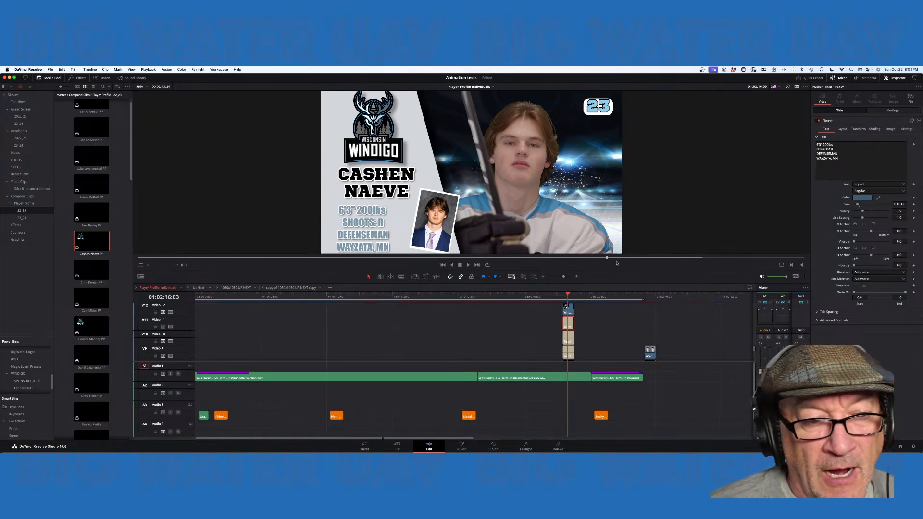
{"action": "left_click", "coordinate": [878, 130]}
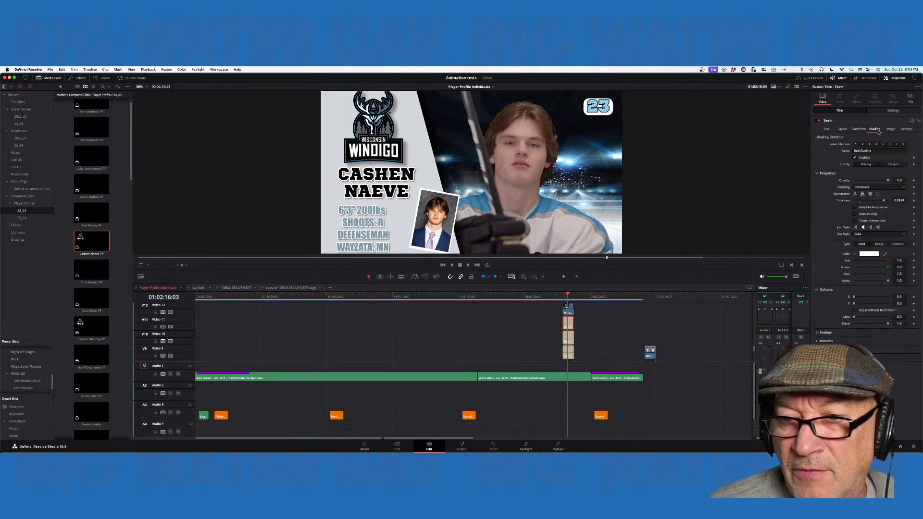
{"action": "left_click", "coordinate": [870, 144]}
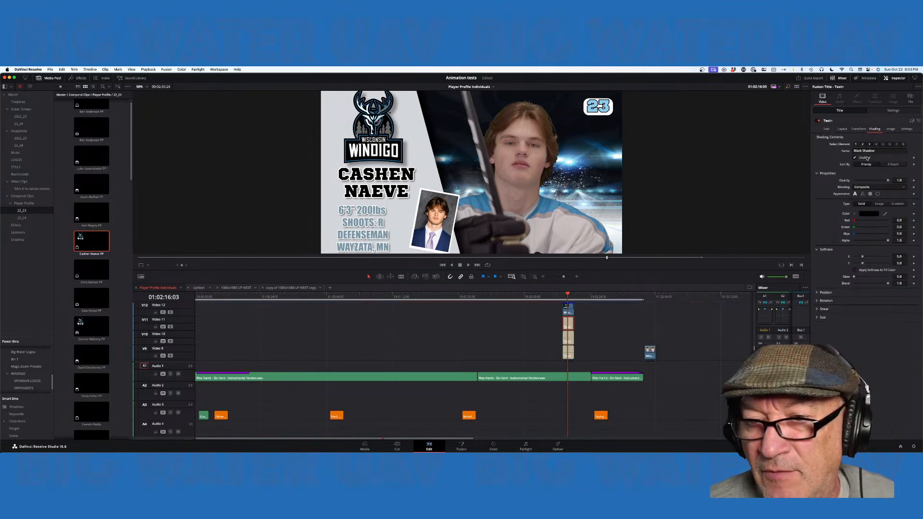
{"action": "left_click", "coordinate": [863, 144]}
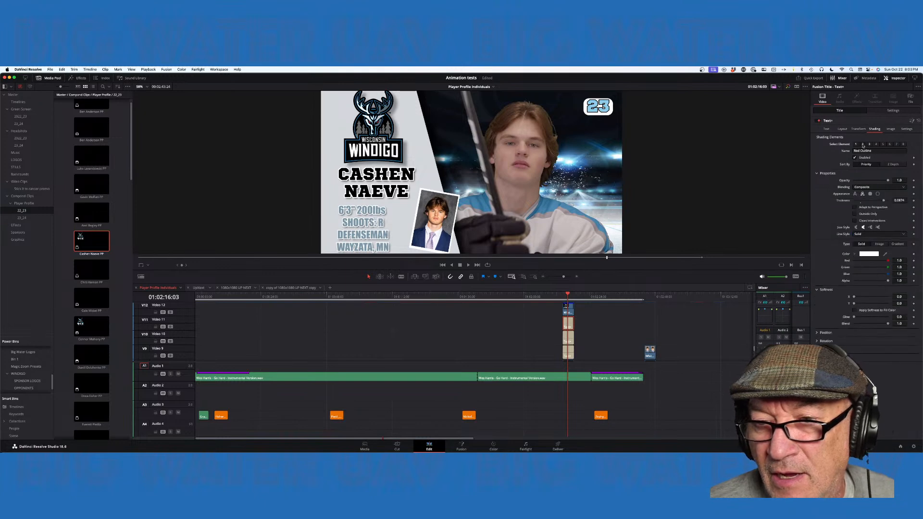
{"action": "left_click", "coordinate": [871, 254]}
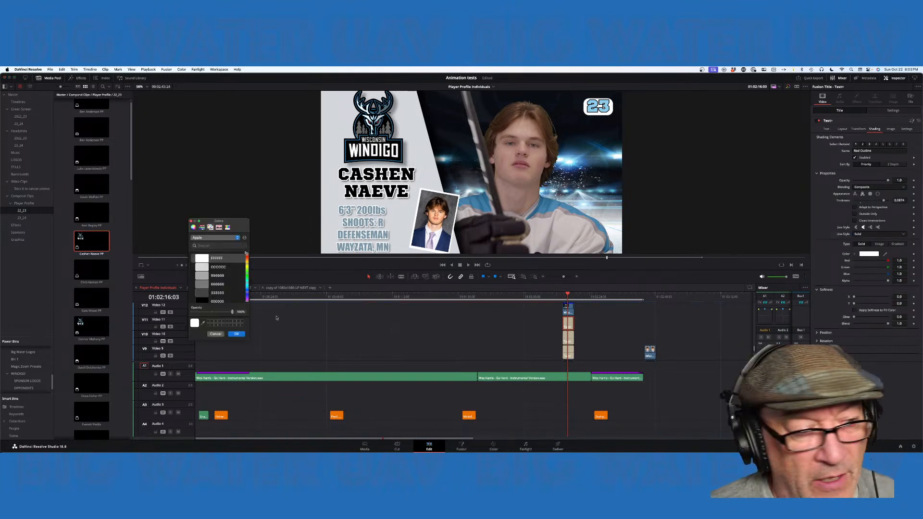
{"action": "left_click", "coordinate": [203, 261]}
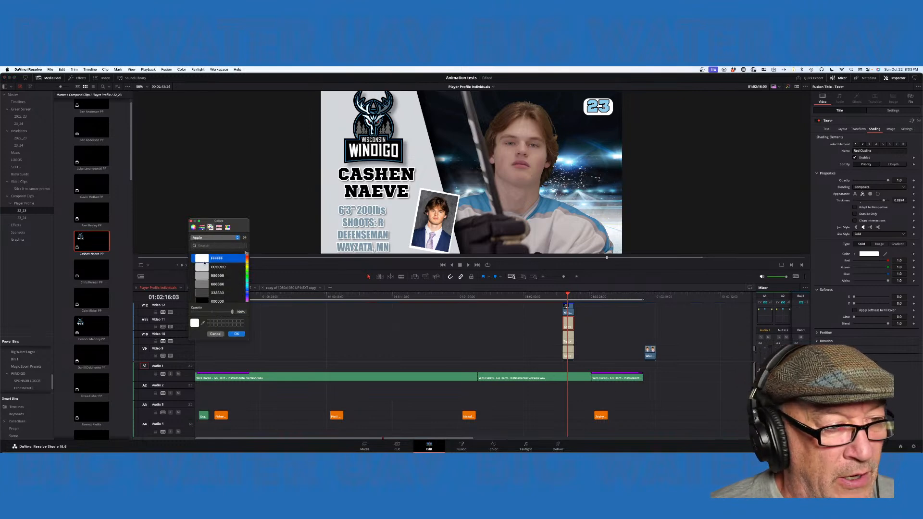
{"action": "left_click", "coordinate": [237, 335]}
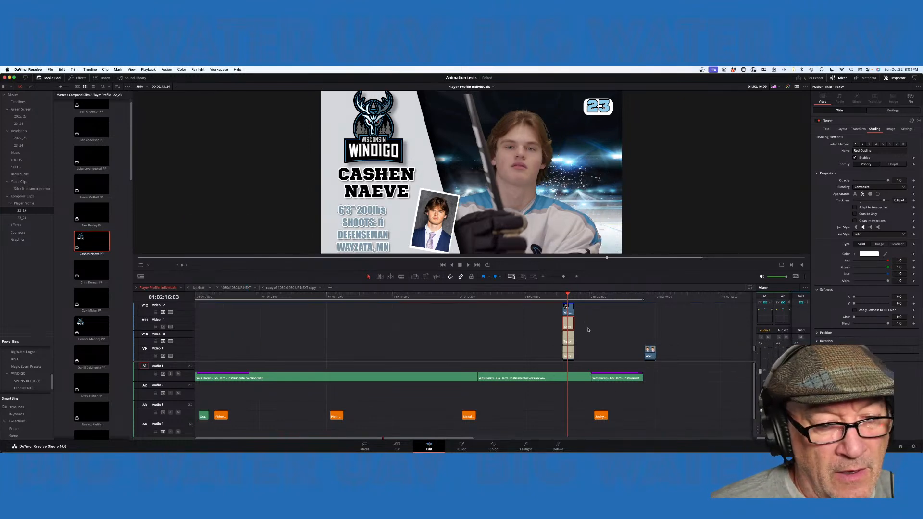
- Combine all number 23 profile layers into a compound clip in the 23_24 bin, named with the player's last and first name plus PP
{"action": "scroll", "coordinate": [588, 328], "scroll_direction": "up", "scroll_amount": 3}
{"action": "scroll", "coordinate": [588, 329], "scroll_direction": "down", "scroll_amount": 3}
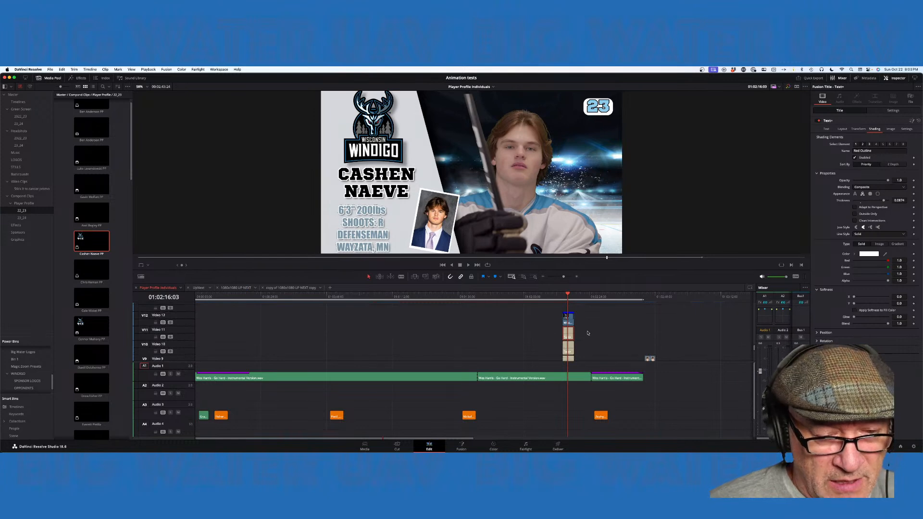
{"action": "left_click_drag", "start_coordinate": [598, 363], "coordinate": [599, 397]}
{"action": "scroll", "coordinate": [595, 380], "scroll_direction": "up", "scroll_amount": 8}
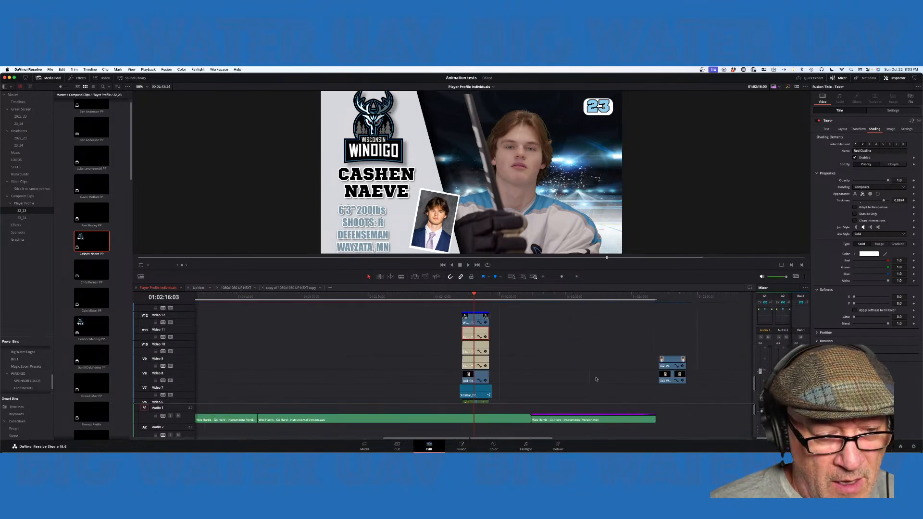
{"action": "scroll", "coordinate": [574, 353], "scroll_direction": "down", "scroll_amount": 3}
{"action": "scroll", "coordinate": [575, 353], "scroll_direction": "up", "scroll_amount": 3}
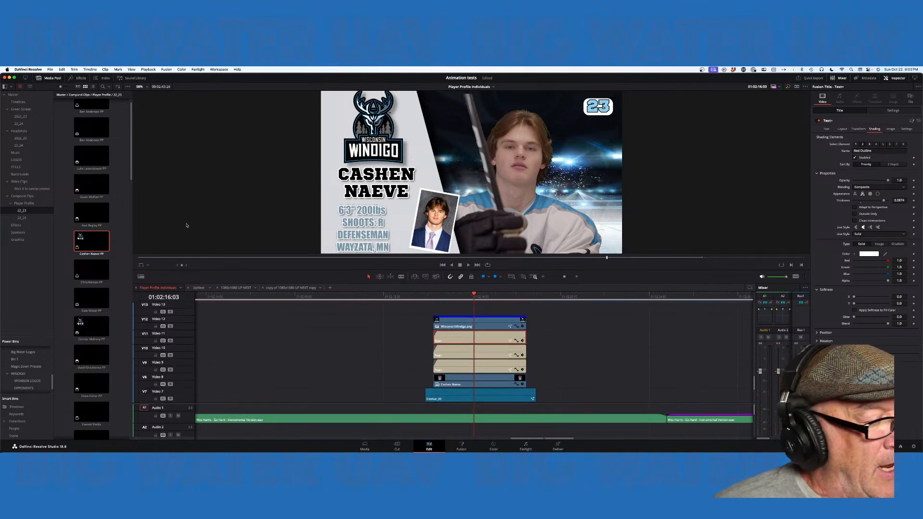
{"action": "left_click", "coordinate": [22, 218]}
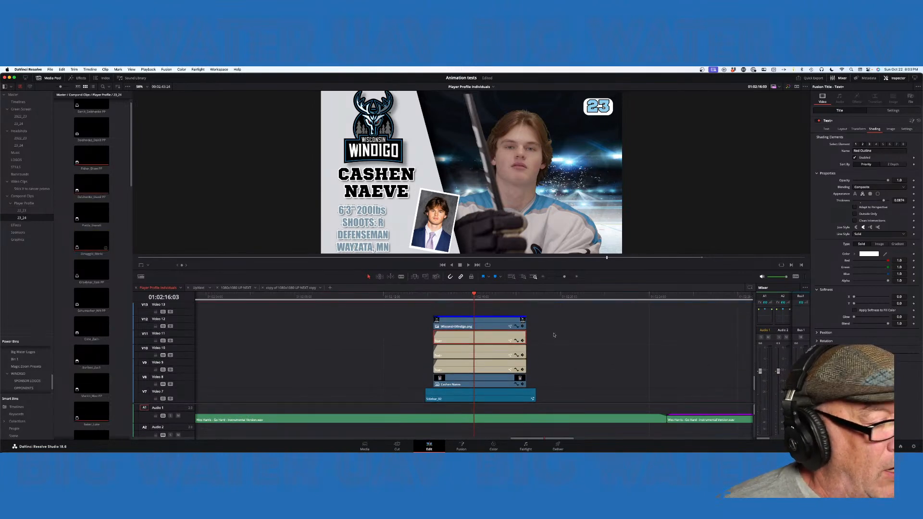
{"action": "scroll", "coordinate": [598, 351], "scroll_direction": "down", "scroll_amount": 1}
{"action": "left_click_drag", "start_coordinate": [490, 308], "coordinate": [491, 360]}
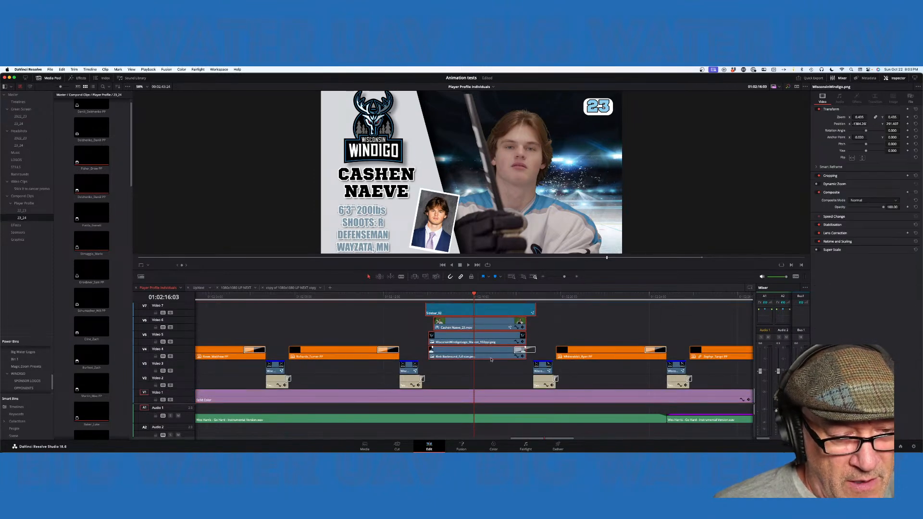
{"action": "right_click", "coordinate": [493, 353]}
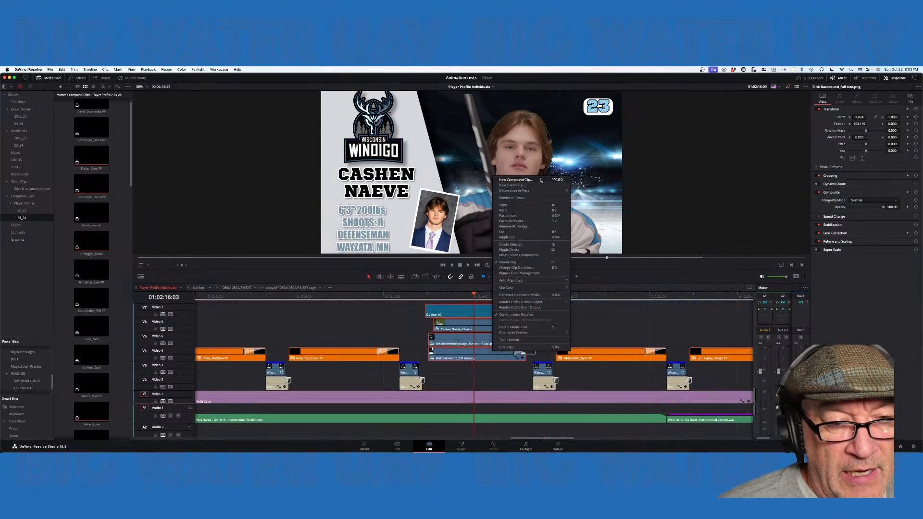
{"action": "left_click", "coordinate": [540, 180]}
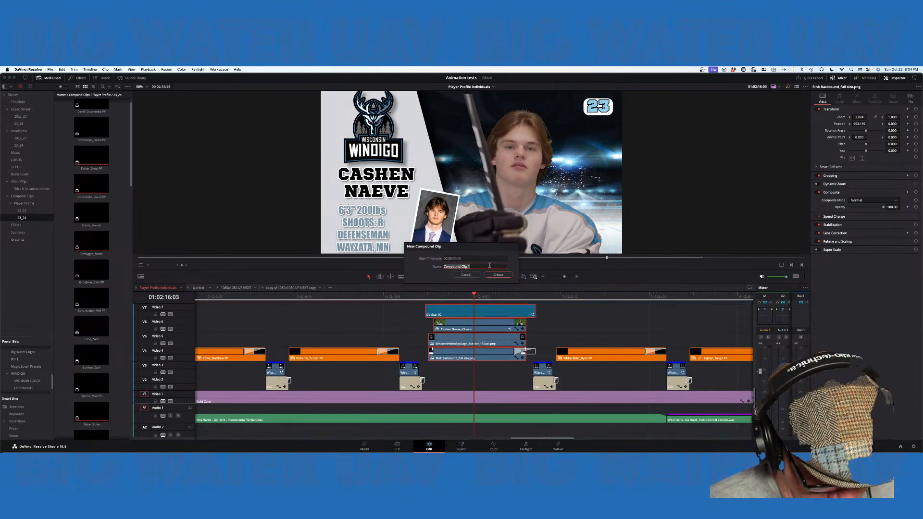
{"action": "type", "text": "Naeve_Cashen PP"}
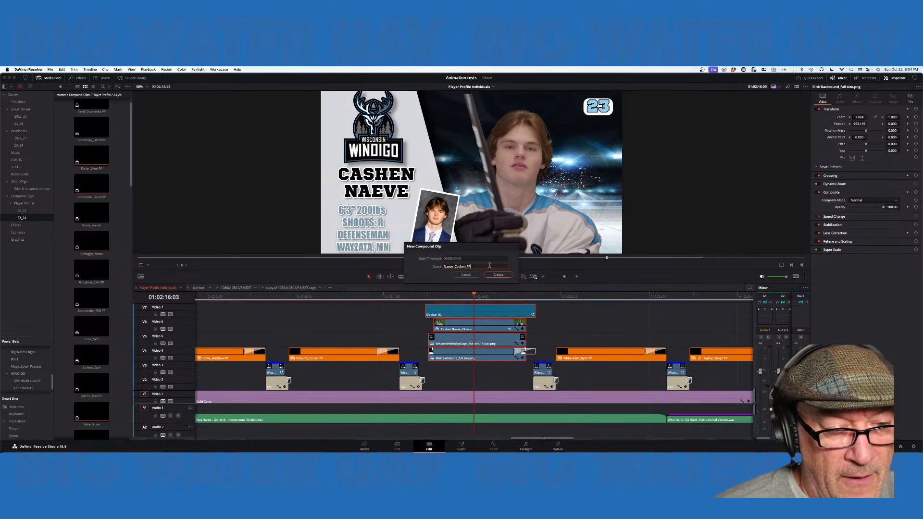
{"action": "left_click", "coordinate": [505, 275]}
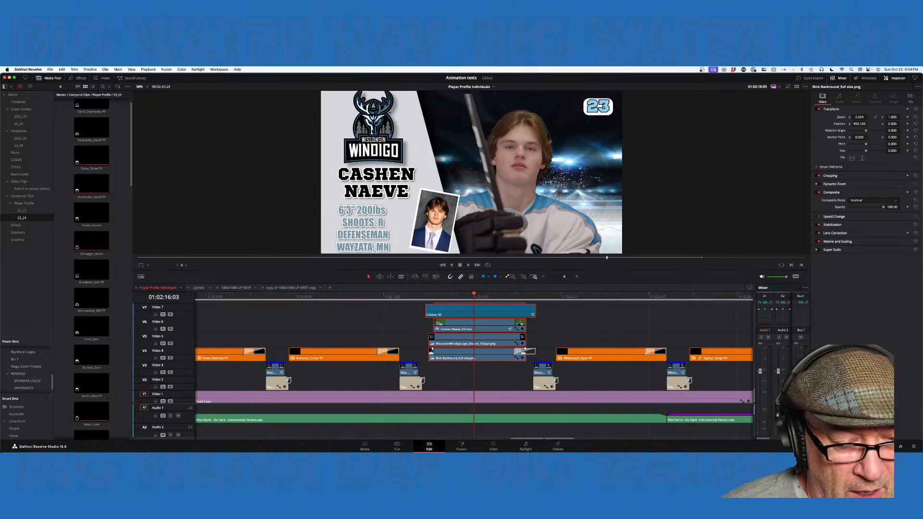
- Color the number 23 compound clip orange and copy the preceding profile's closing UltimateSpin transition to its end
{"action": "right_click", "coordinate": [489, 355]}
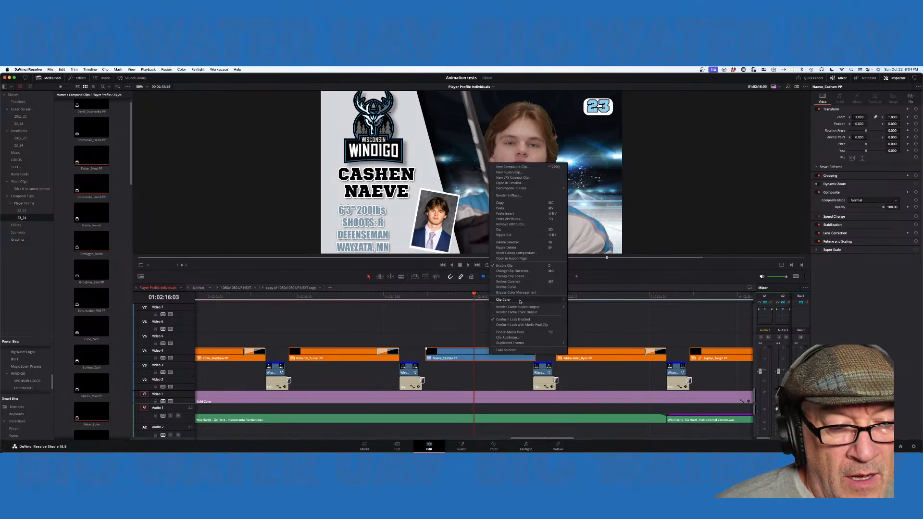
{"action": "mouse_move", "coordinate": [529, 300]}
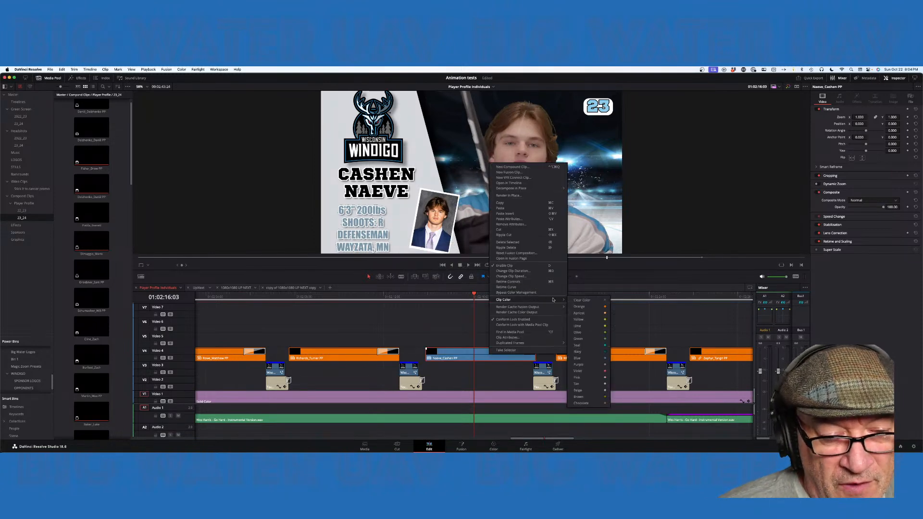
{"action": "left_click", "coordinate": [586, 303]}
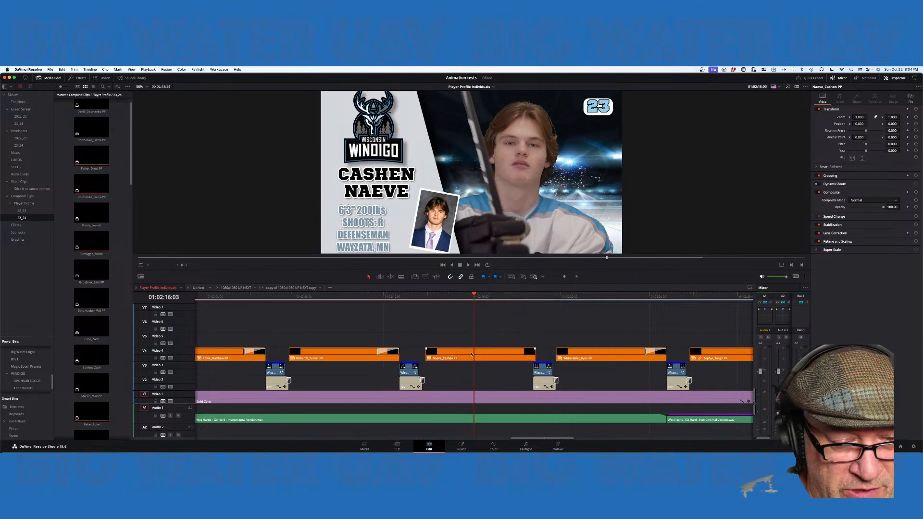
{"action": "left_click", "coordinate": [392, 352]}
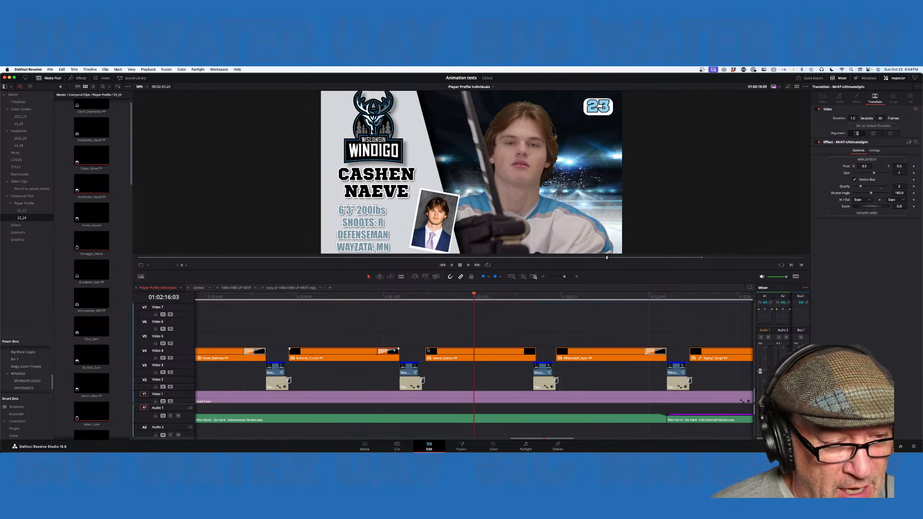
{"action": "left_click_drag", "start_coordinate": [500, 353], "coordinate": [531, 354]}
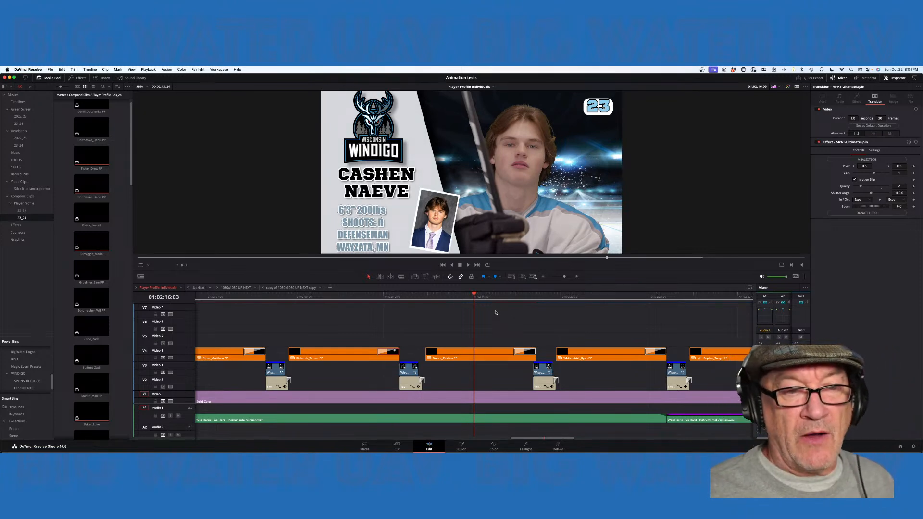
- Inspect the number 23 key up close and review the row of player profile clips for any still needing work
{"action": "scroll", "coordinate": [549, 130], "scroll_direction": "up", "scroll_amount": 3}
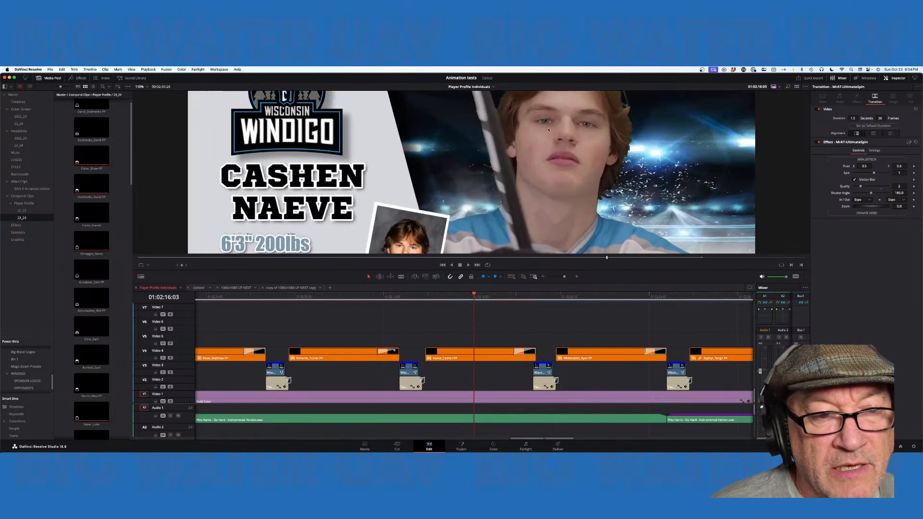
{"action": "scroll", "coordinate": [549, 130], "scroll_direction": "down", "scroll_amount": 5}
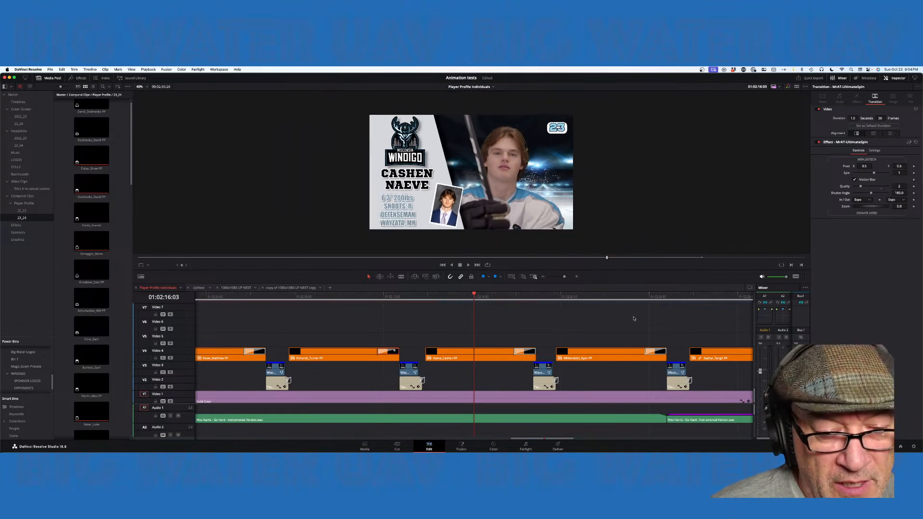
{"action": "scroll", "coordinate": [634, 318], "scroll_direction": "right", "scroll_amount": 10}
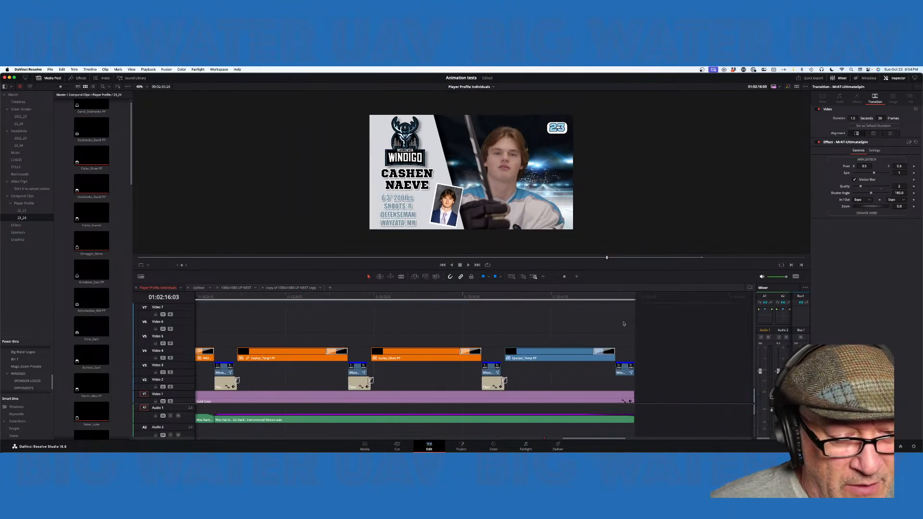
{"action": "scroll", "coordinate": [624, 324], "scroll_direction": "left", "scroll_amount": 8}
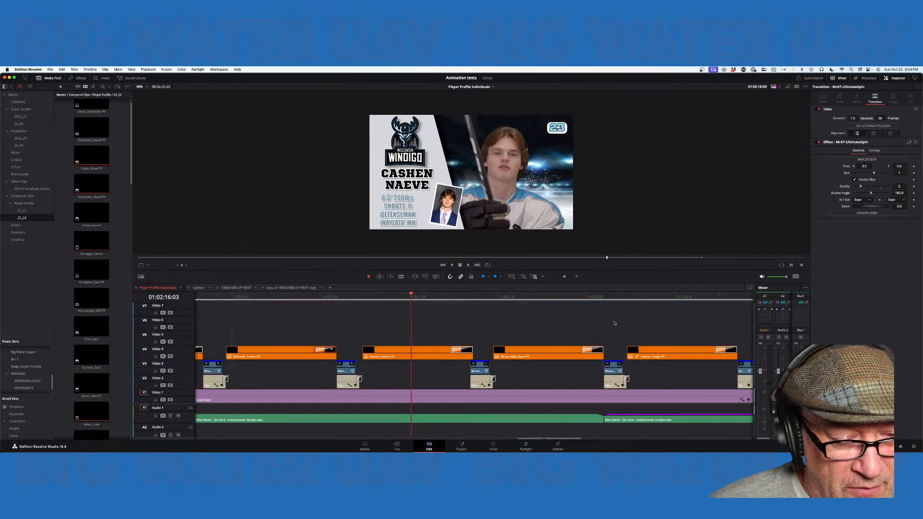
{"action": "scroll", "coordinate": [440, 337], "scroll_direction": "left", "scroll_amount": 4}
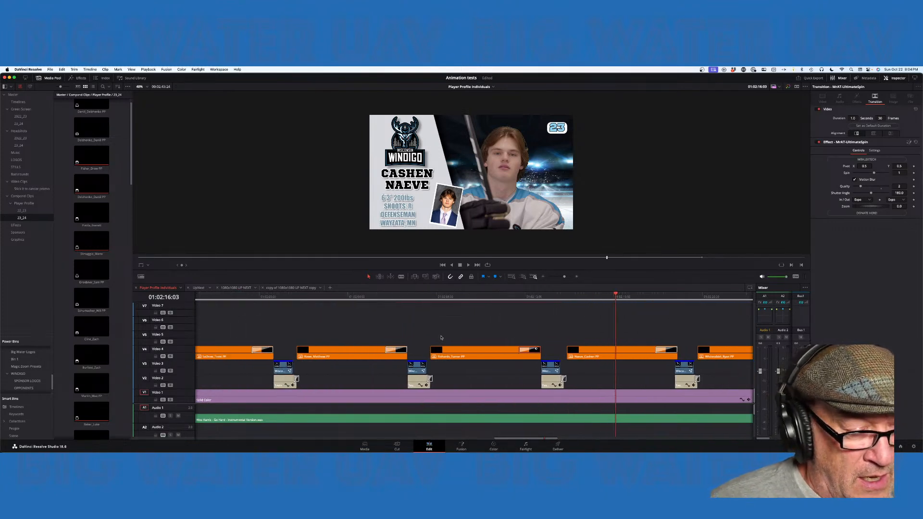
{"action": "scroll", "coordinate": [442, 338], "scroll_direction": "left", "scroll_amount": 1}
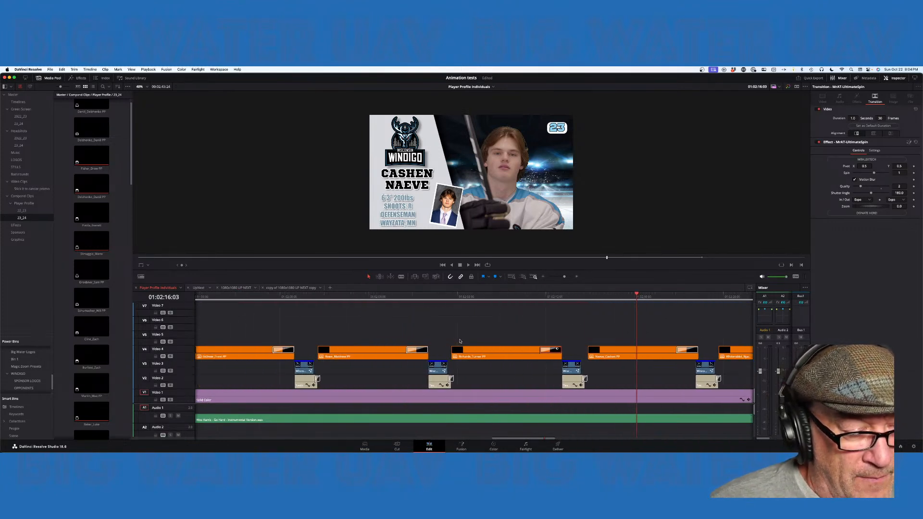
{"action": "scroll", "coordinate": [460, 341], "scroll_direction": "down", "scroll_amount": 6}
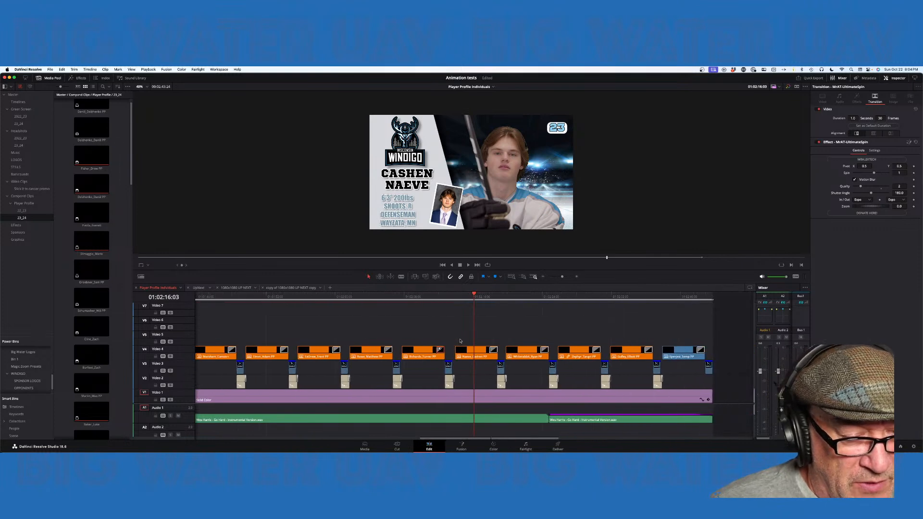
{"action": "scroll", "coordinate": [515, 347], "scroll_direction": "down", "scroll_amount": 6}
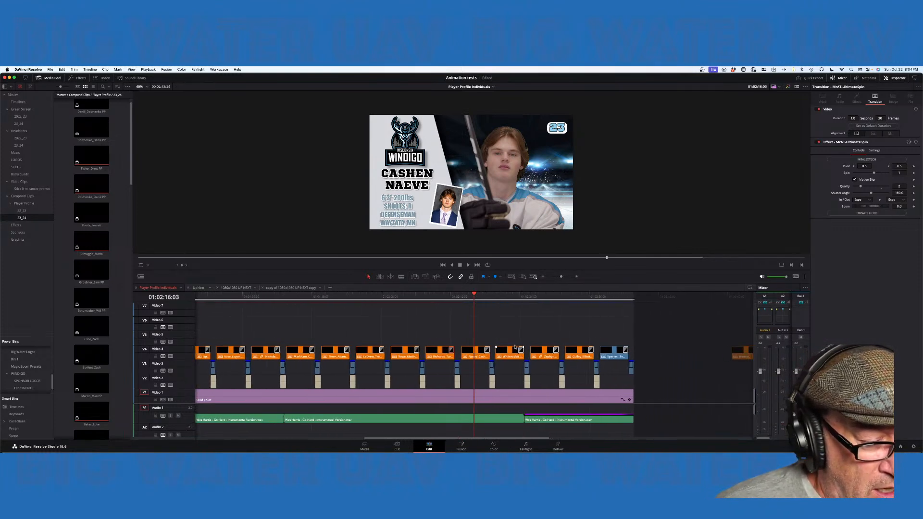
{"action": "scroll", "coordinate": [515, 347], "scroll_direction": "left", "scroll_amount": 3}
{"action": "scroll", "coordinate": [516, 346], "scroll_direction": "right", "scroll_amount": 6}
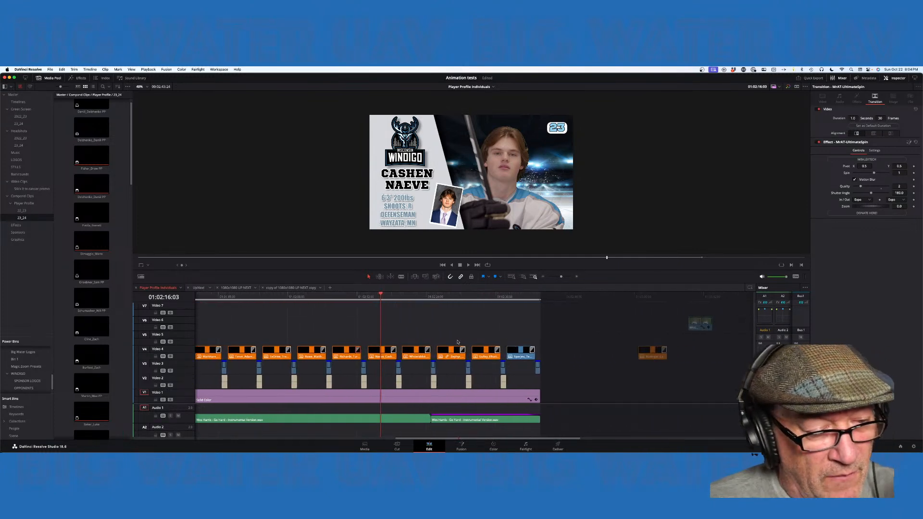
{"action": "scroll", "coordinate": [452, 336], "scroll_direction": "left", "scroll_amount": 4}
{"action": "scroll", "coordinate": [452, 336], "scroll_direction": "right", "scroll_amount": 3}
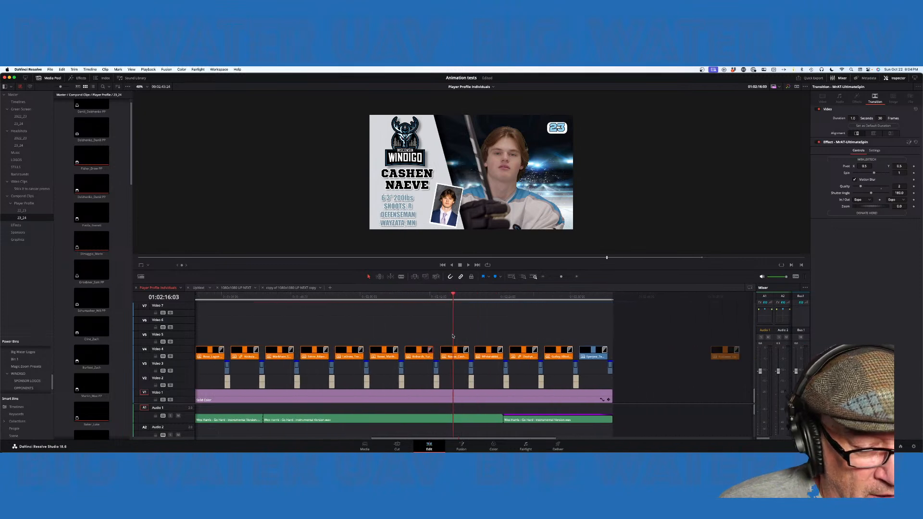
{"action": "scroll", "coordinate": [453, 336], "scroll_direction": "left", "scroll_amount": 1}
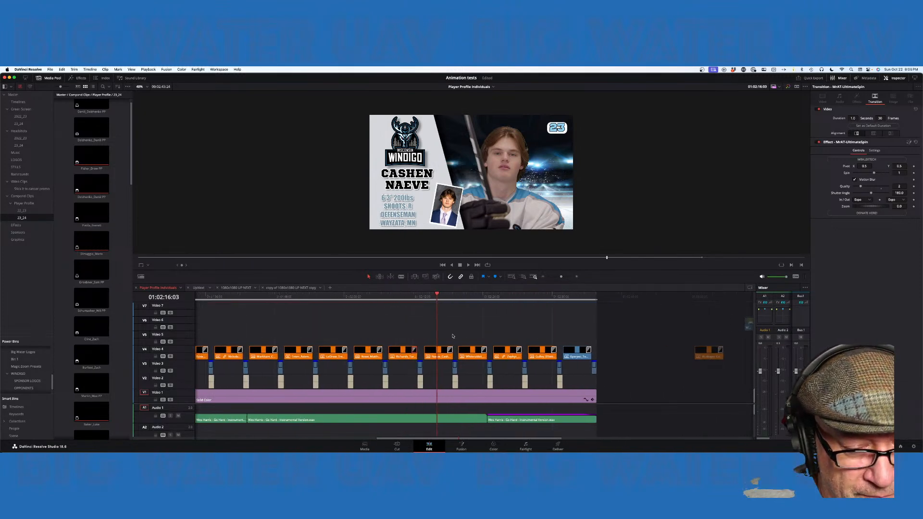
{"action": "scroll", "coordinate": [452, 336], "scroll_direction": "left", "scroll_amount": 1}
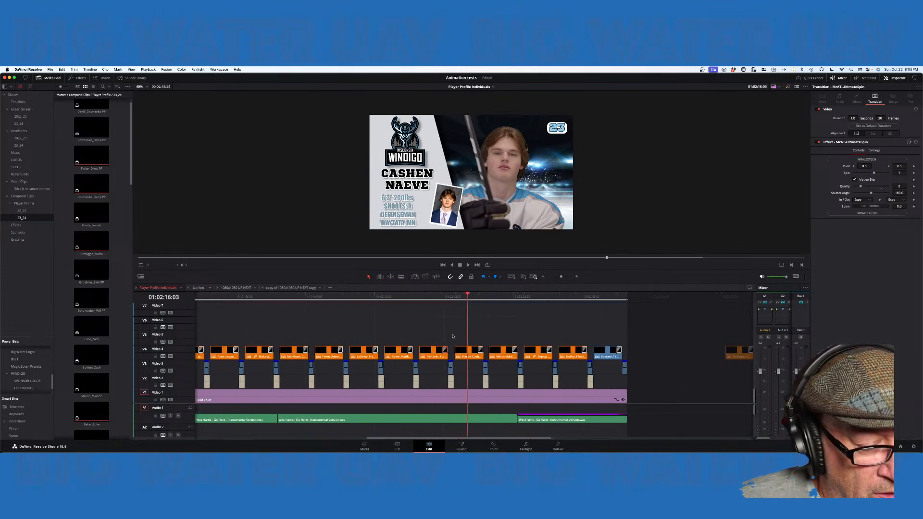